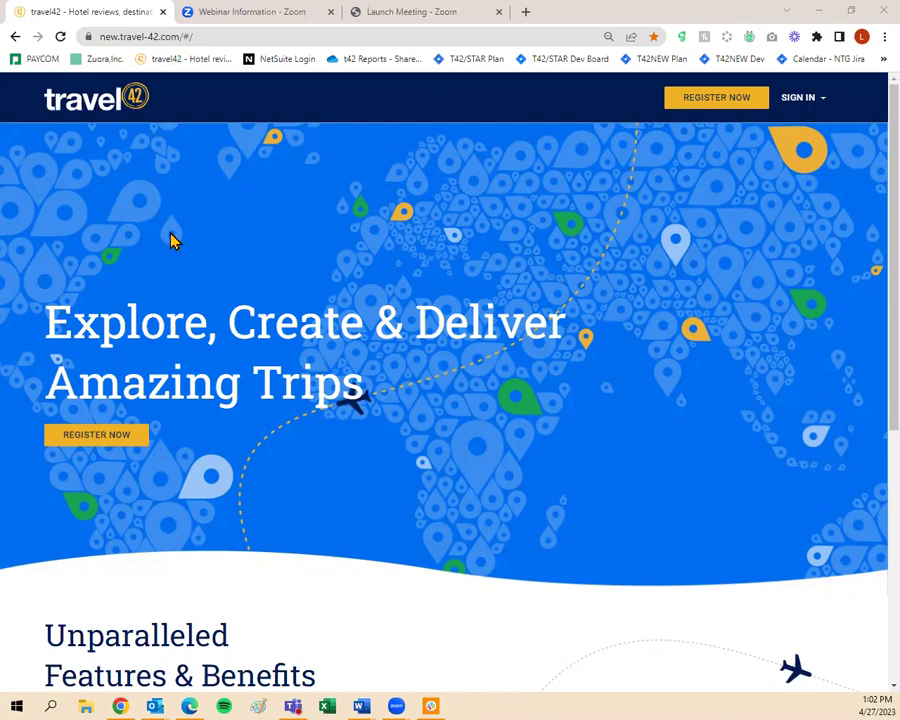
Review the Features & Benefits section of the travel42 home page
scroll(290, 340, "down", 3)
scroll(295, 345, "down", 2)
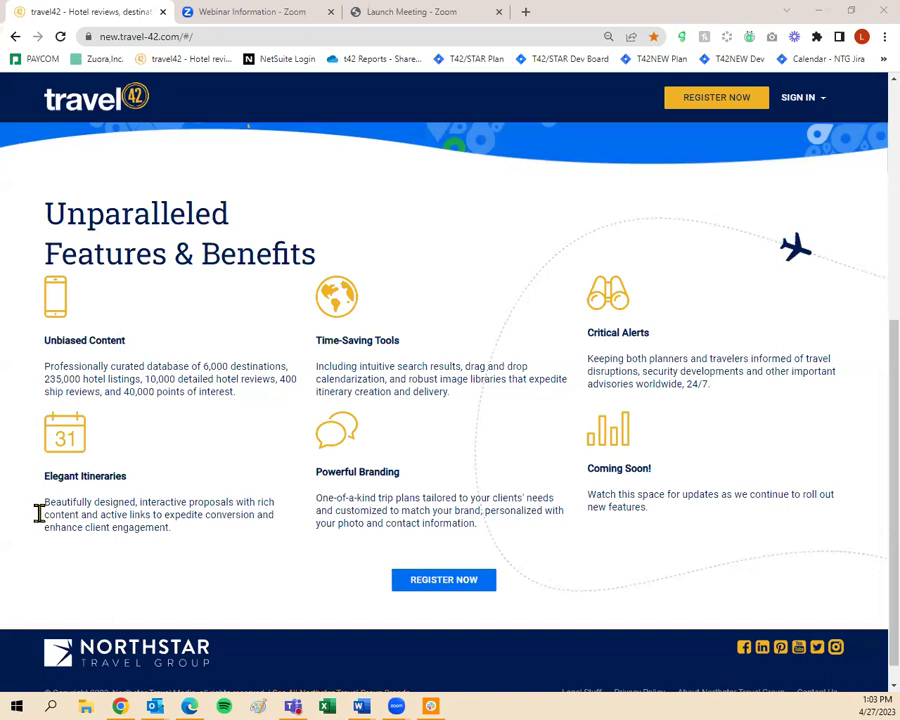
scroll(243, 318, "up", 4)
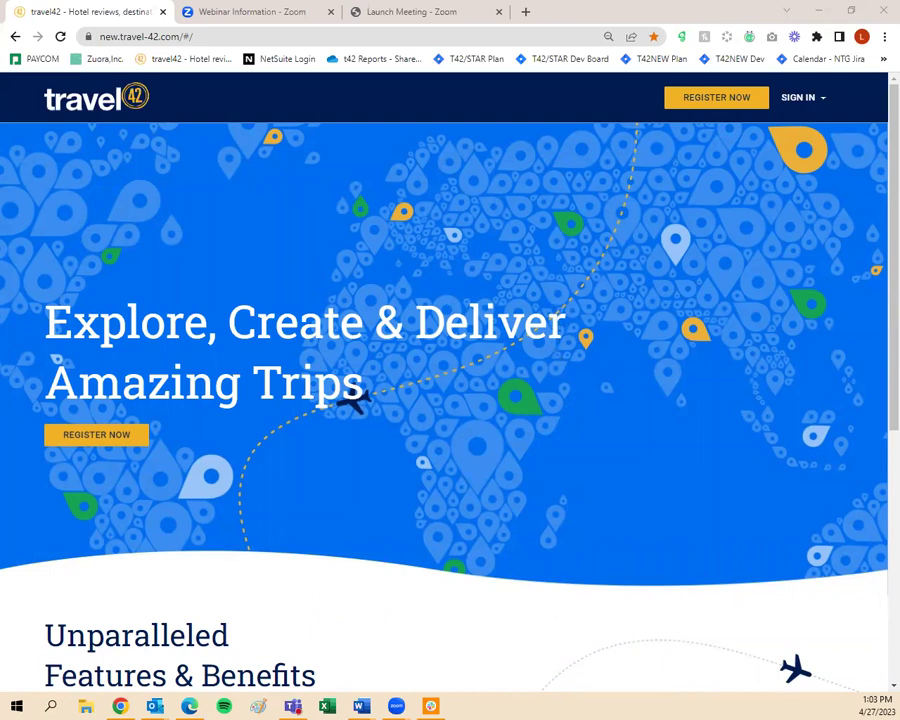
Open the free trial registration form and look through its fields, from First Name to the terms and newsletter options
left_click(739, 106)
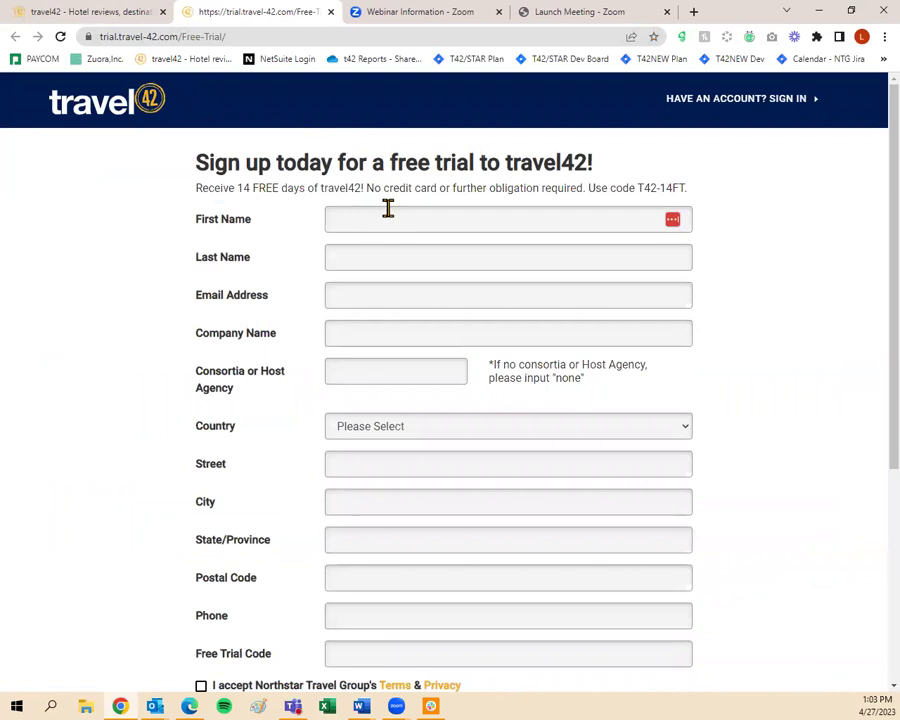
scroll(442, 331, "down", 3)
scroll(396, 307, "up", 3)
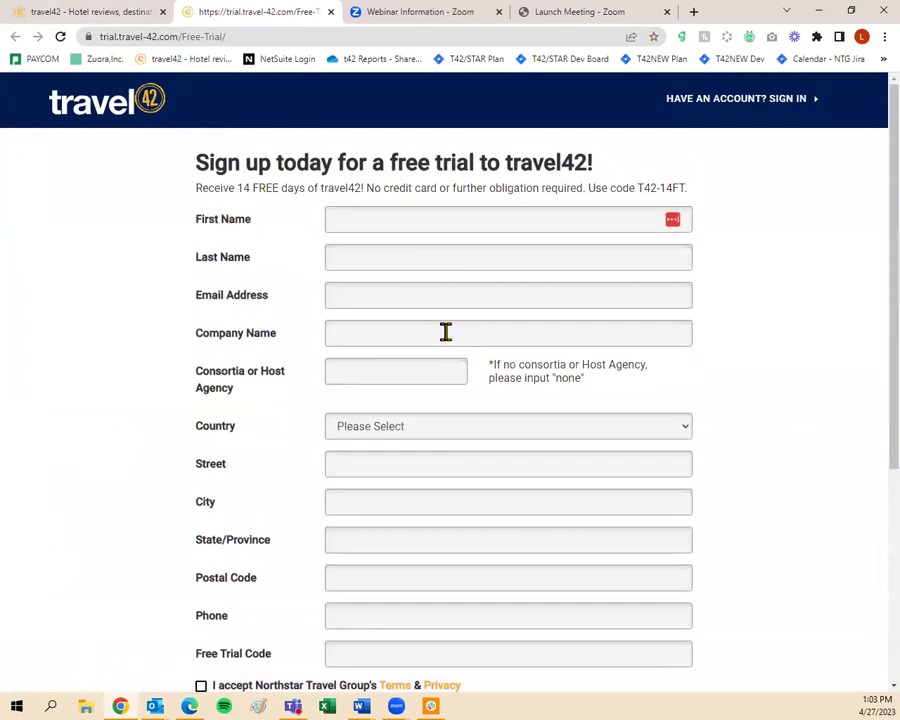
scroll(420, 440, "down", 2)
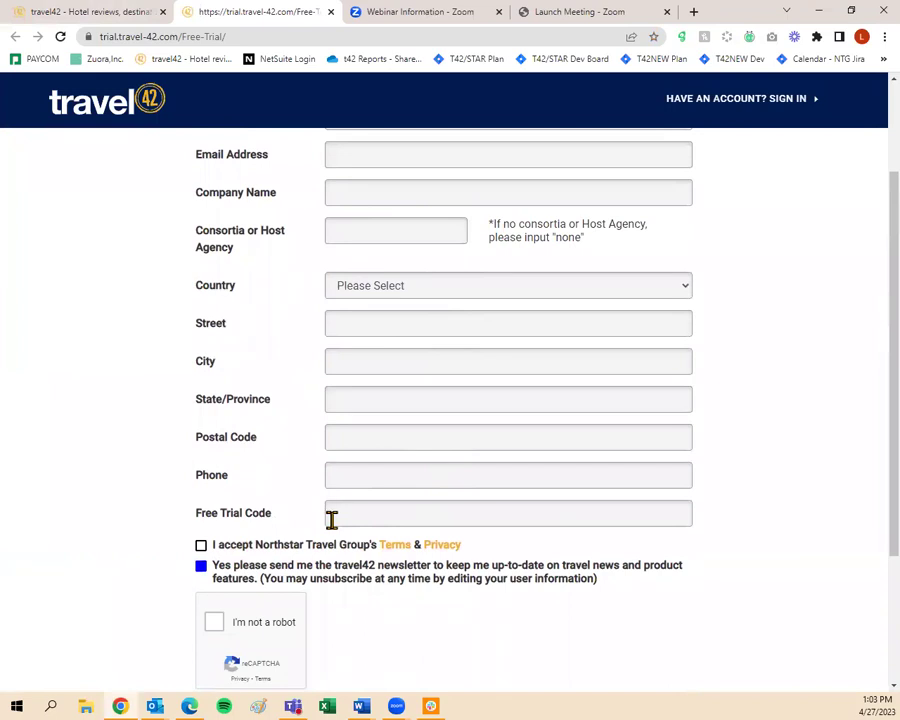
scroll(331, 519, "up", 2)
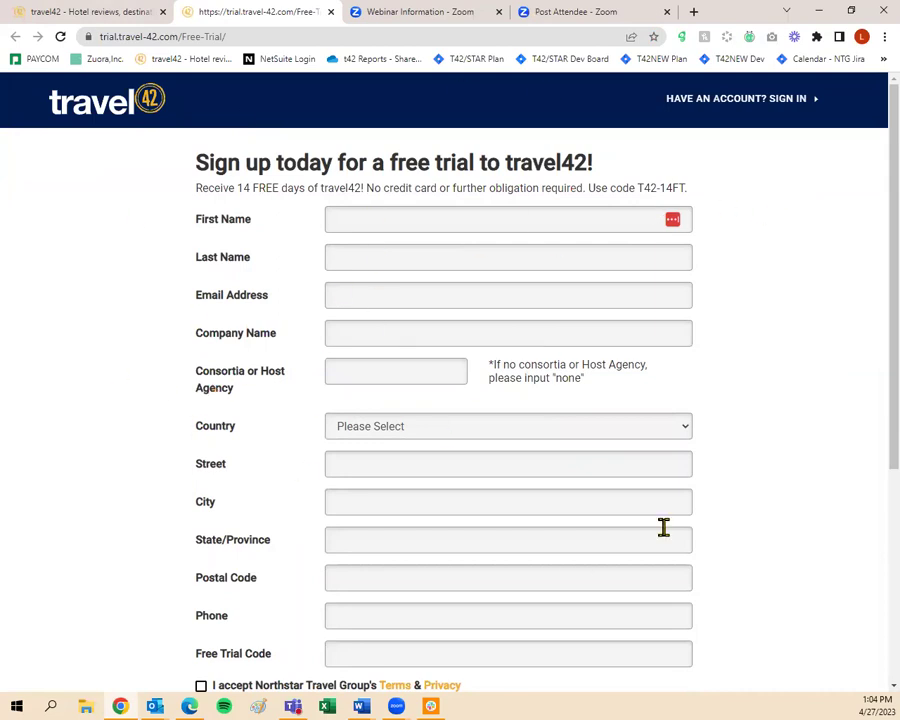
scroll(570, 456, "down", 2)
scroll(580, 500, "up", 2)
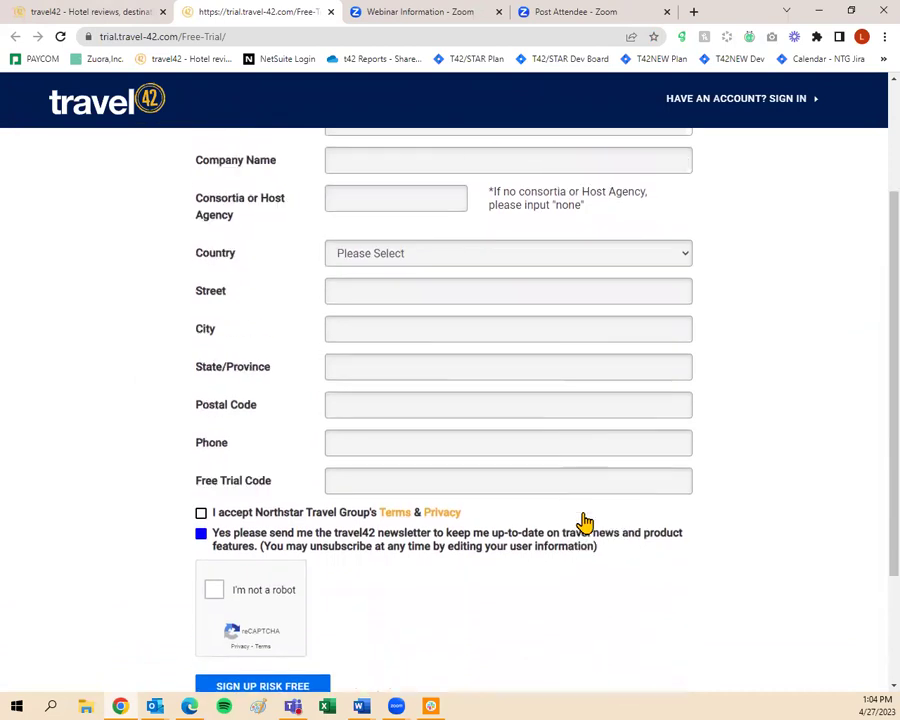
Return to the travel42 home page and sign in with the saved username and password
left_click(133, 16)
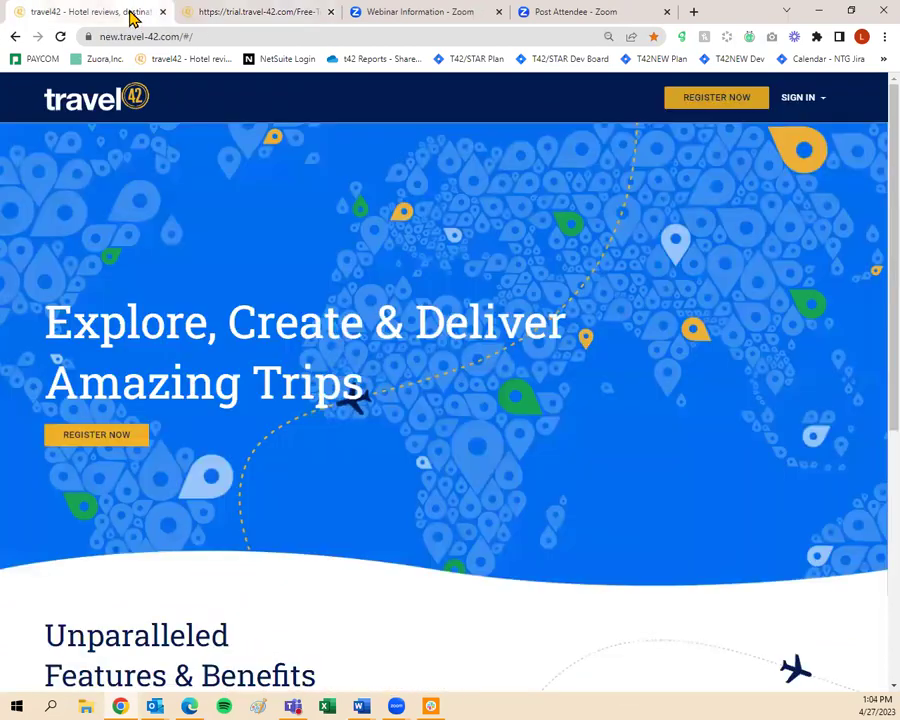
left_click(800, 104)
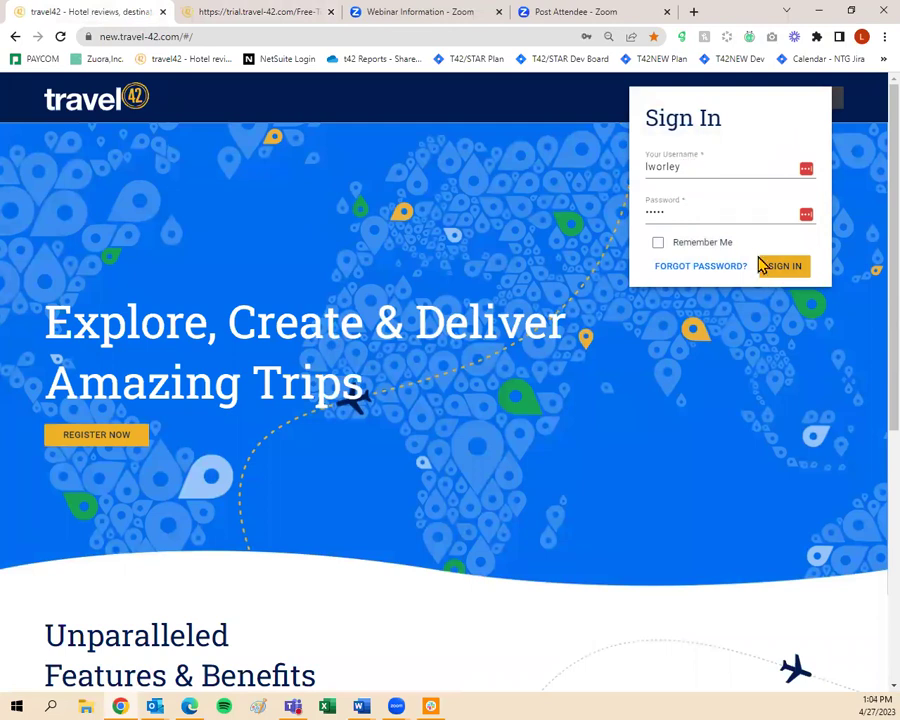
left_click(726, 214)
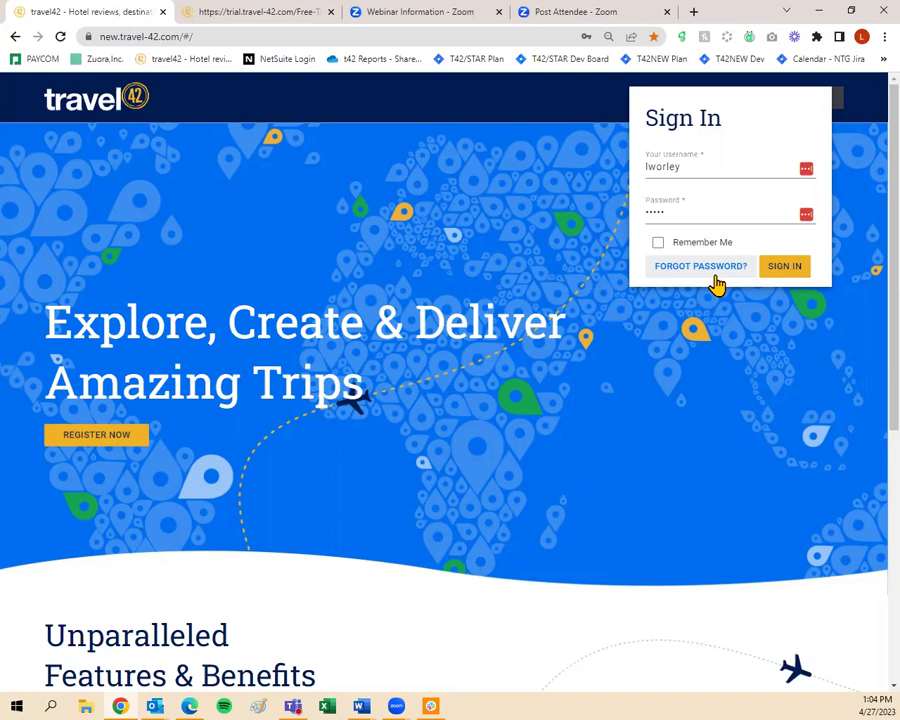
left_click(782, 268)
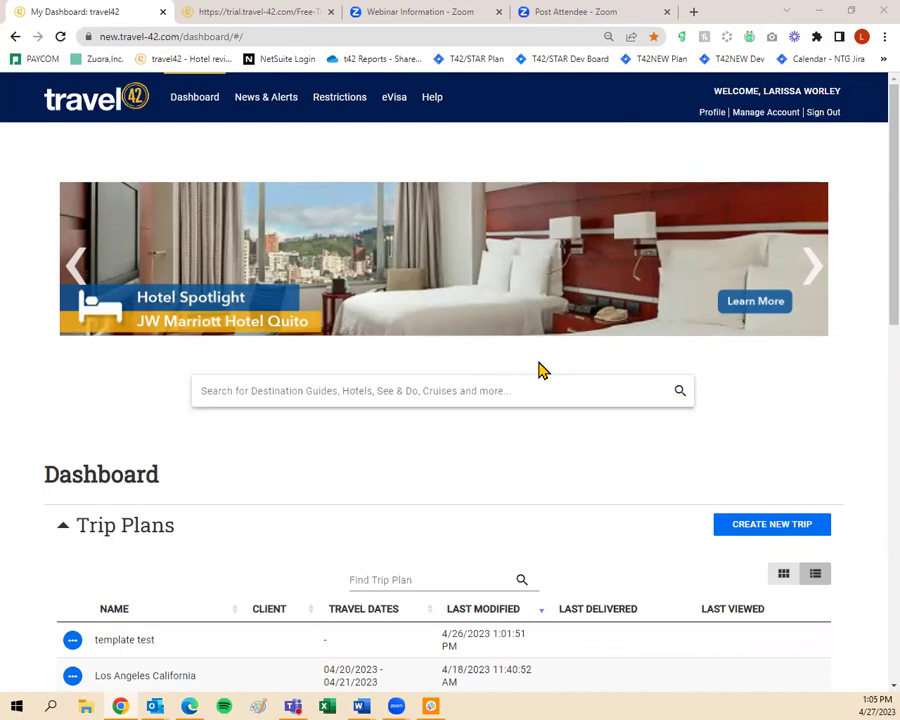
Look over the dashboard from the search field through the Trip Plans and Travelers sections
scroll(251, 426, "down", 15)
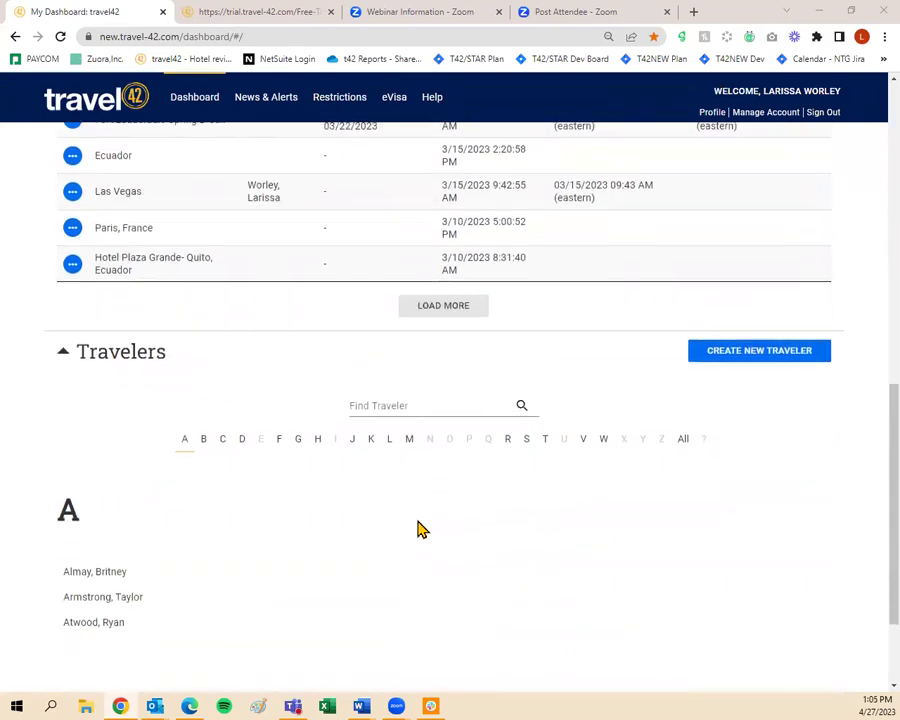
scroll(445, 543, "up", 15)
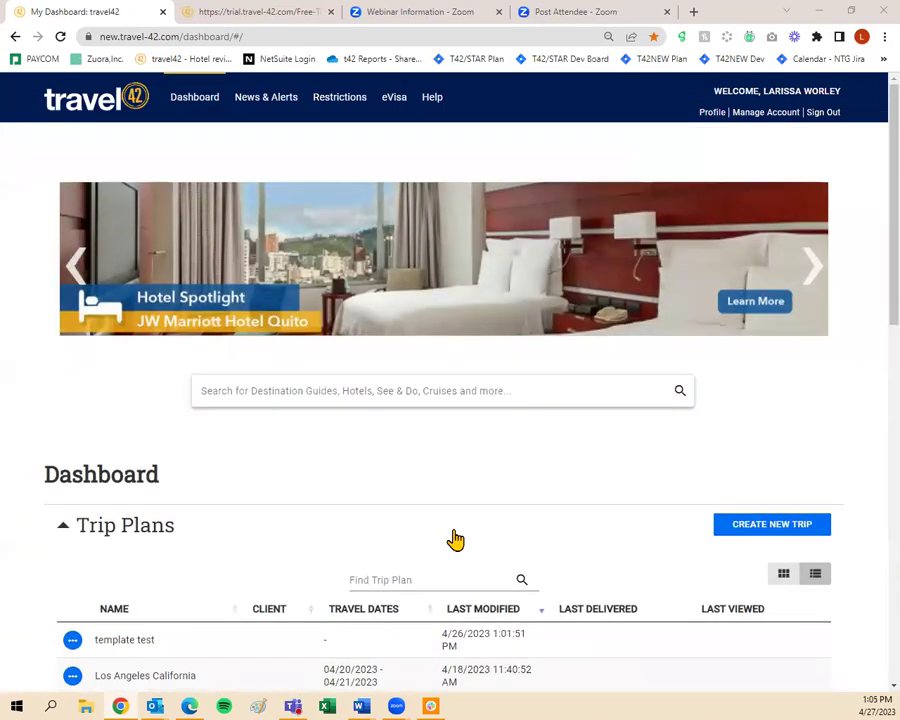
scroll(455, 540, "down", 15)
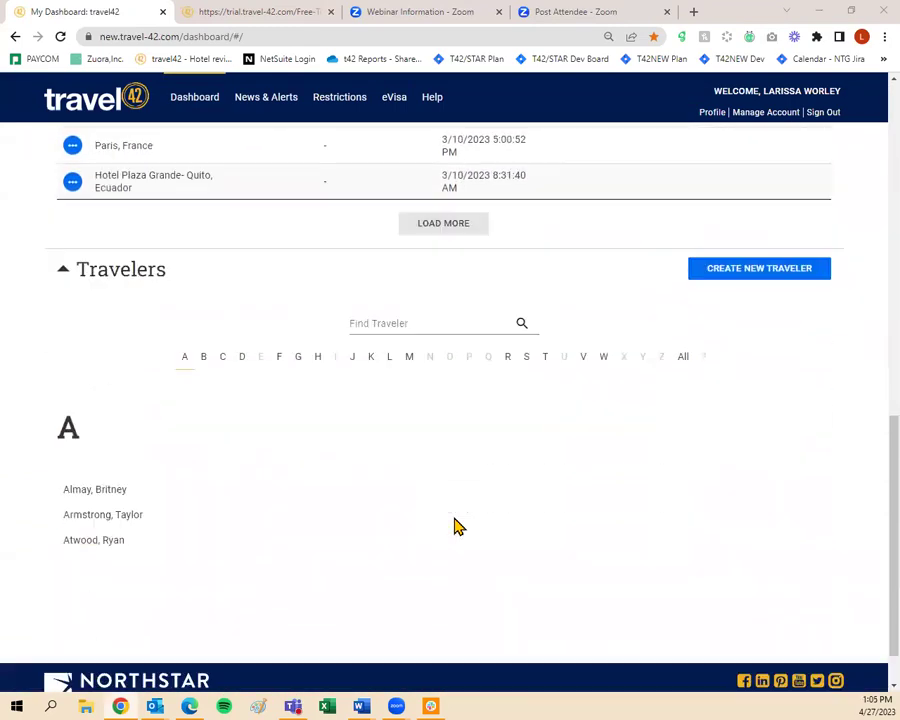
scroll(455, 526, "up", 15)
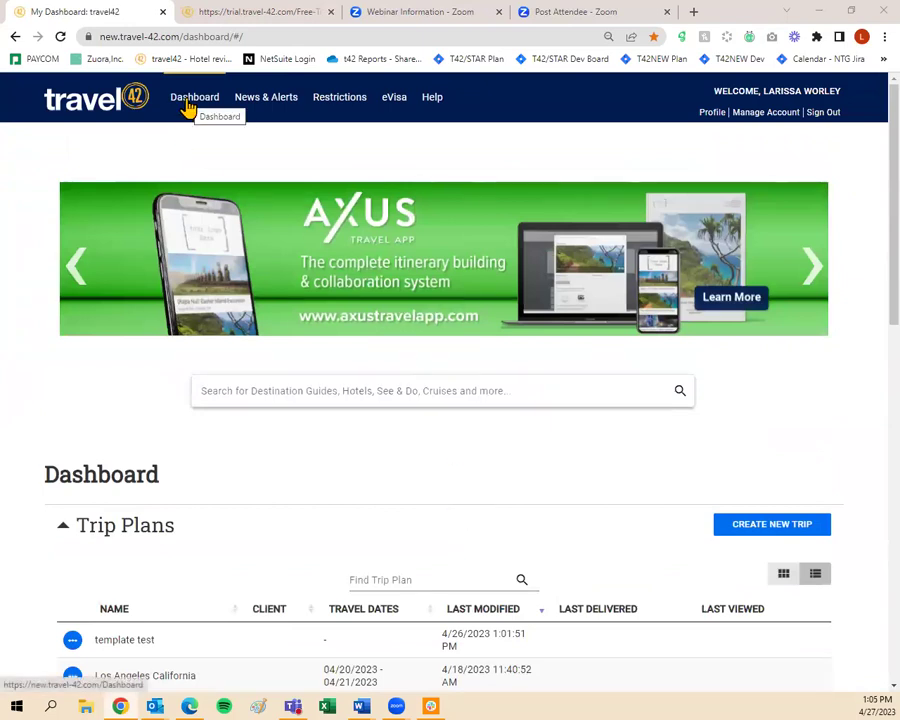
Open News & Alerts and browse its updated destinations, updated hotels, travel alerts, TravelAge West, Travel Weekly and Travel Pulse sections
left_click(277, 118)
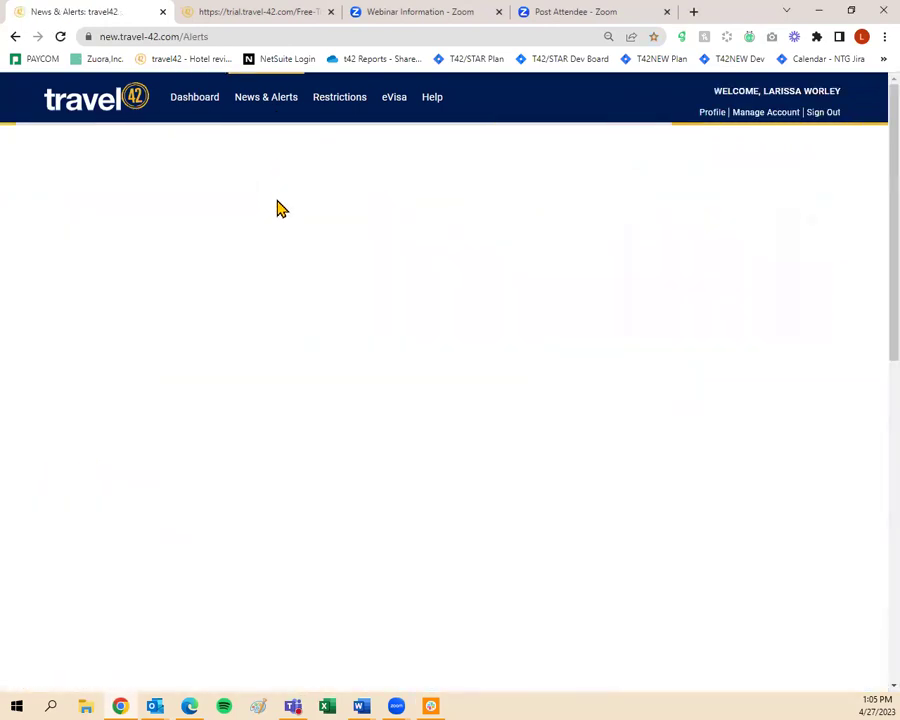
scroll(315, 270, "down", 2)
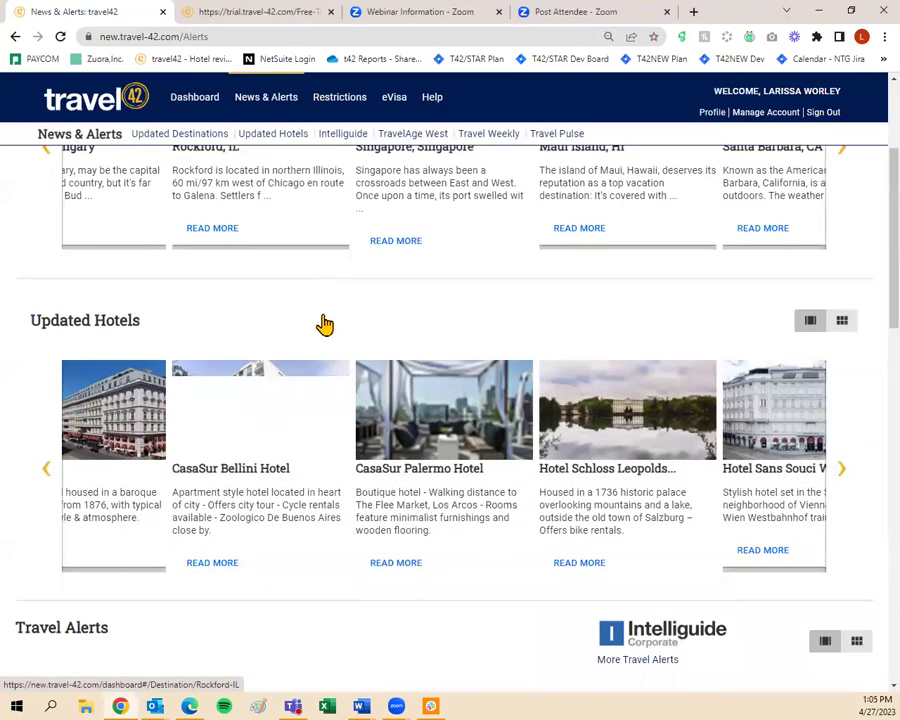
scroll(325, 324, "down", 4)
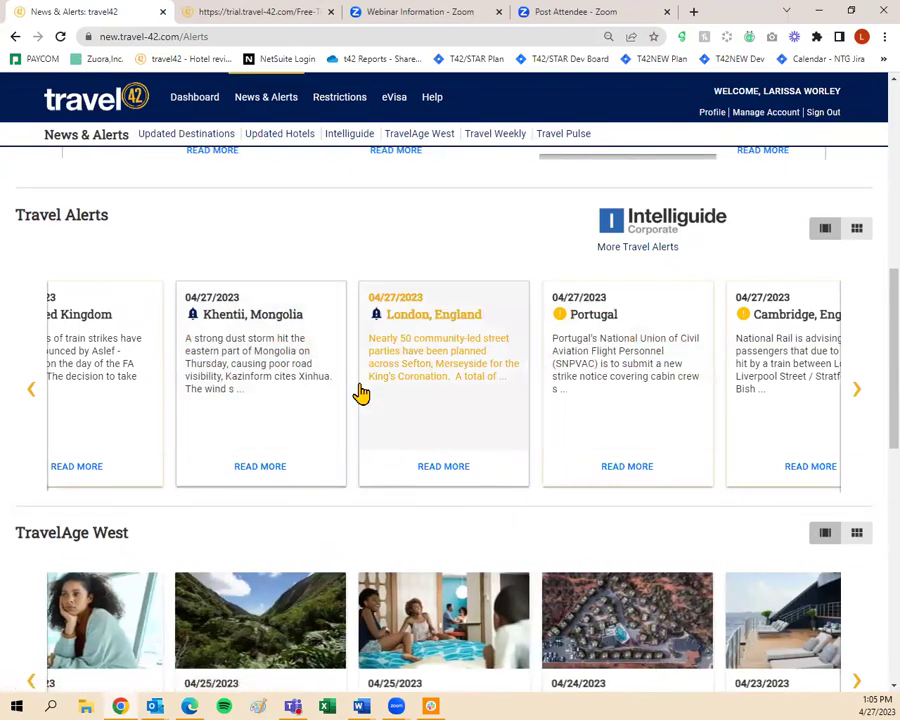
scroll(360, 393, "down", 3)
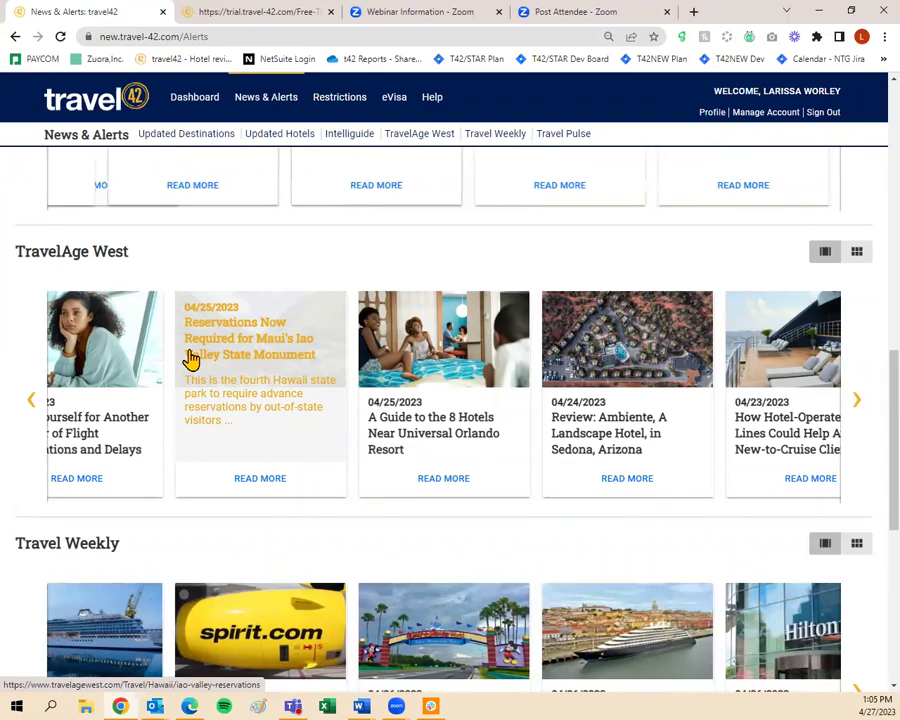
scroll(191, 360, "down", 3)
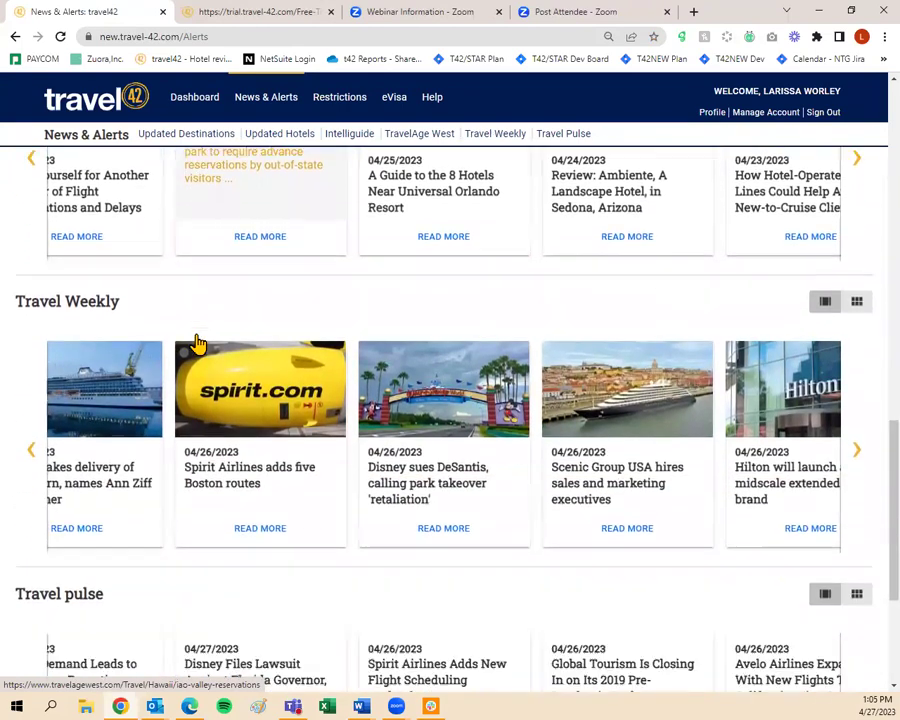
scroll(195, 345, "down", 3)
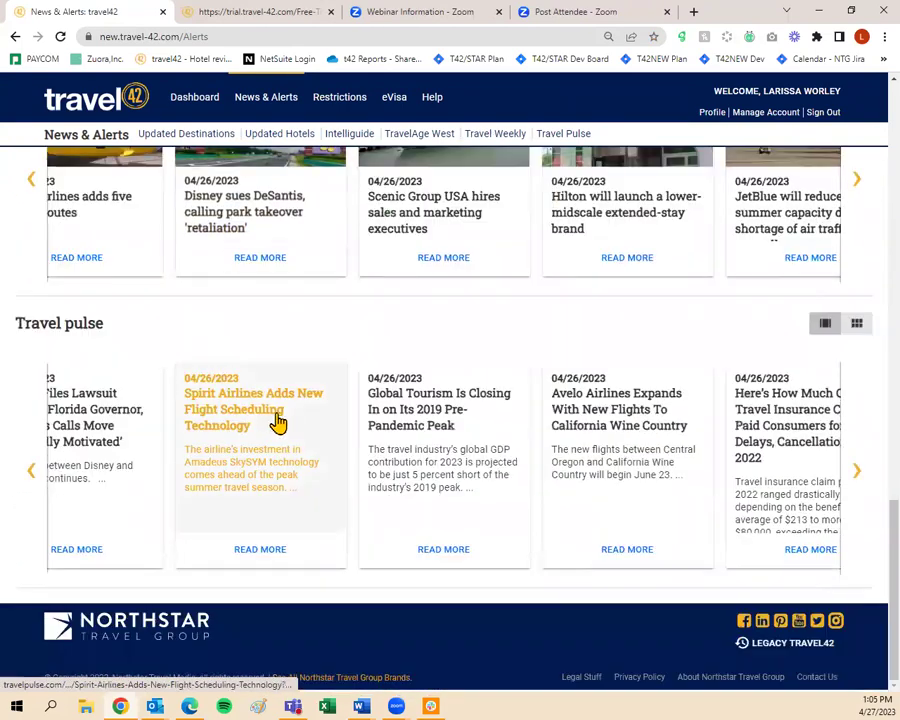
scroll(286, 423, "up", 5)
scroll(312, 452, "up", 10)
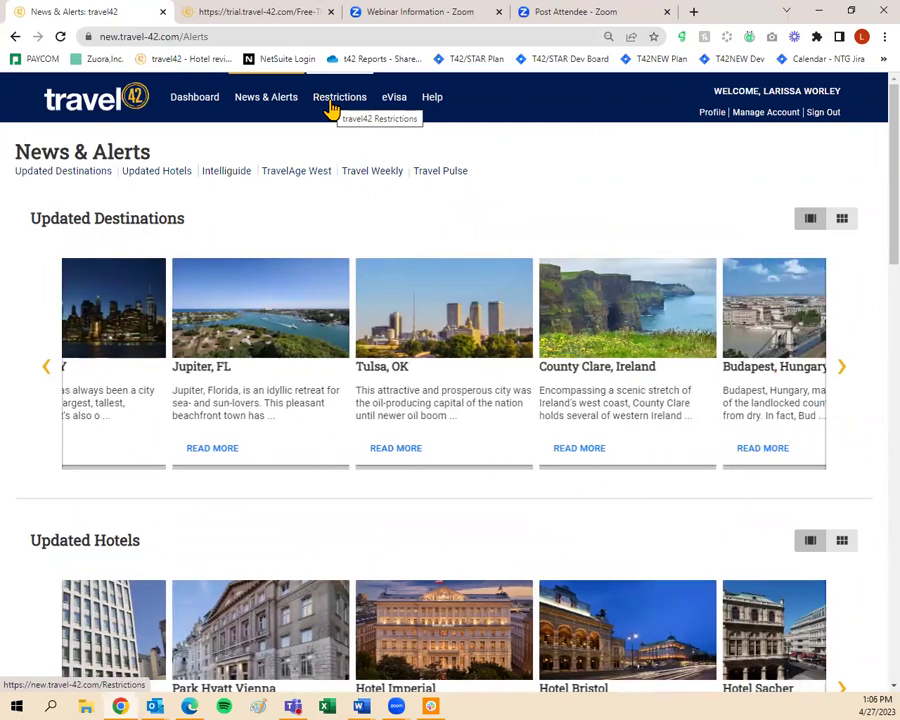
View the travel restrictions map and the sherpa eVisa page, ending back on the map to check a country's entry rules
left_click(340, 110)
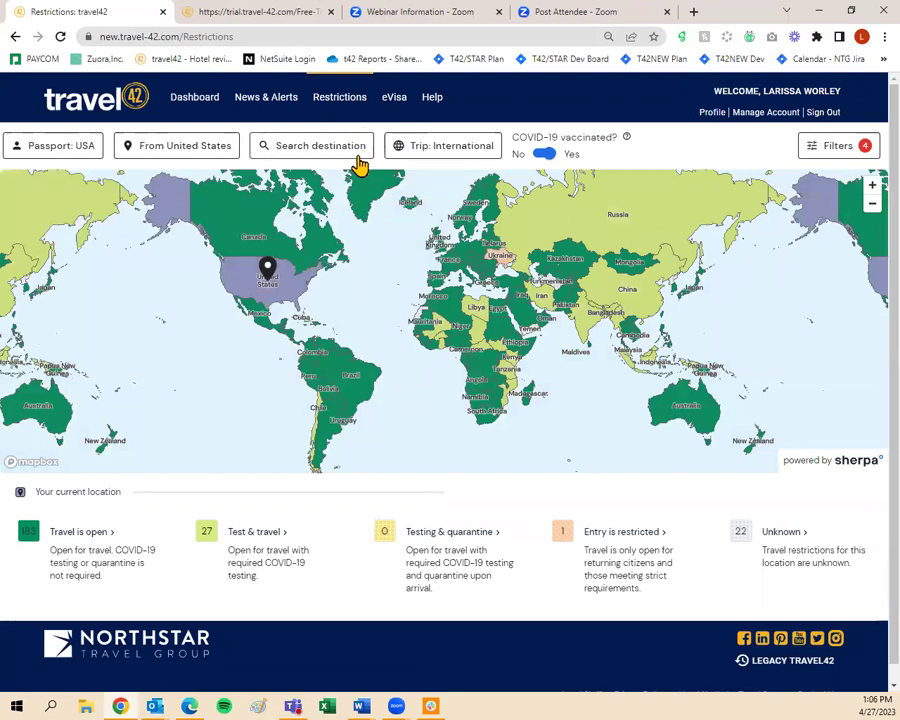
left_click(390, 105)
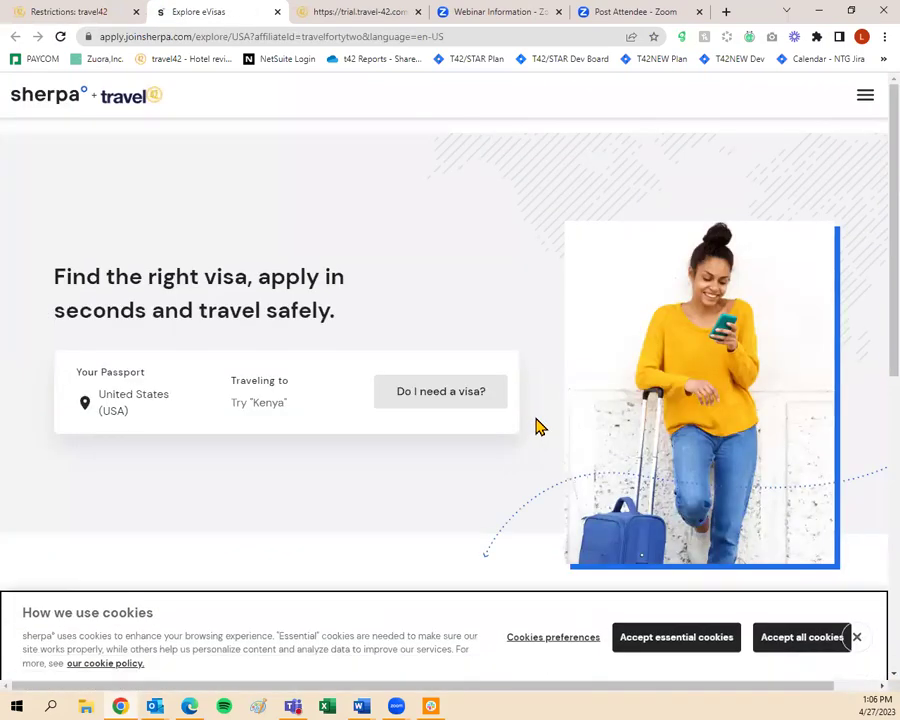
left_click(105, 13)
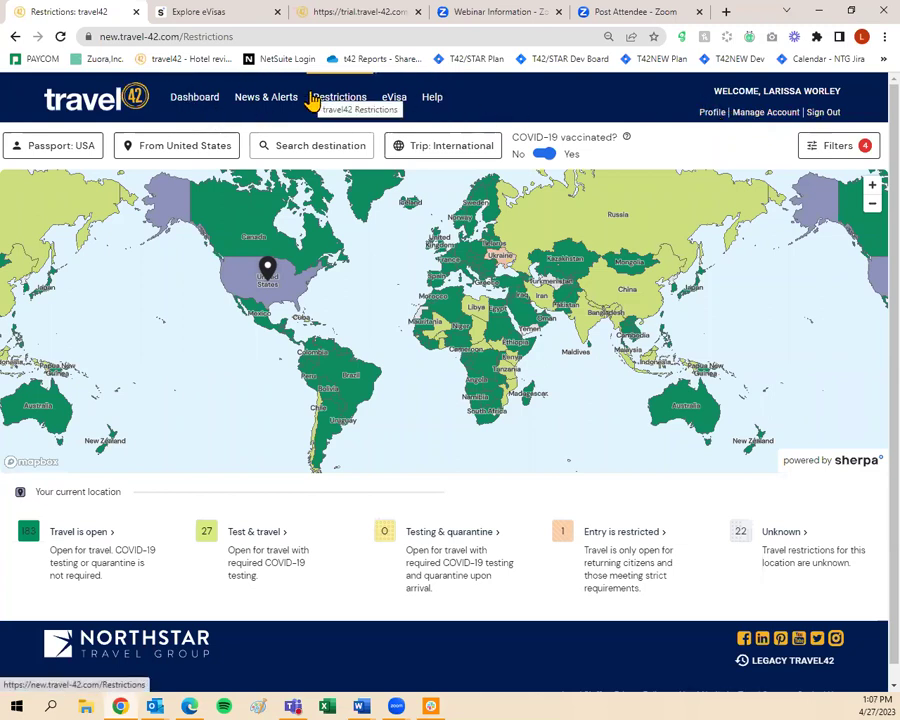
mouse_move(450, 262)
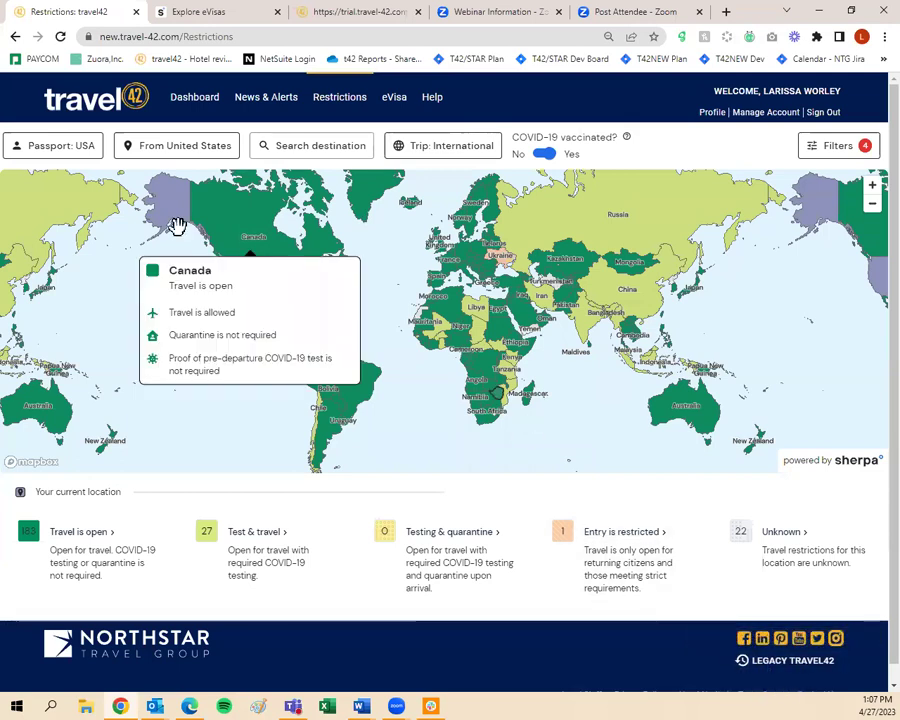
Return to the dashboard and advance through the banner carousel's destination, hotel and partner spotlights
left_click(186, 112)
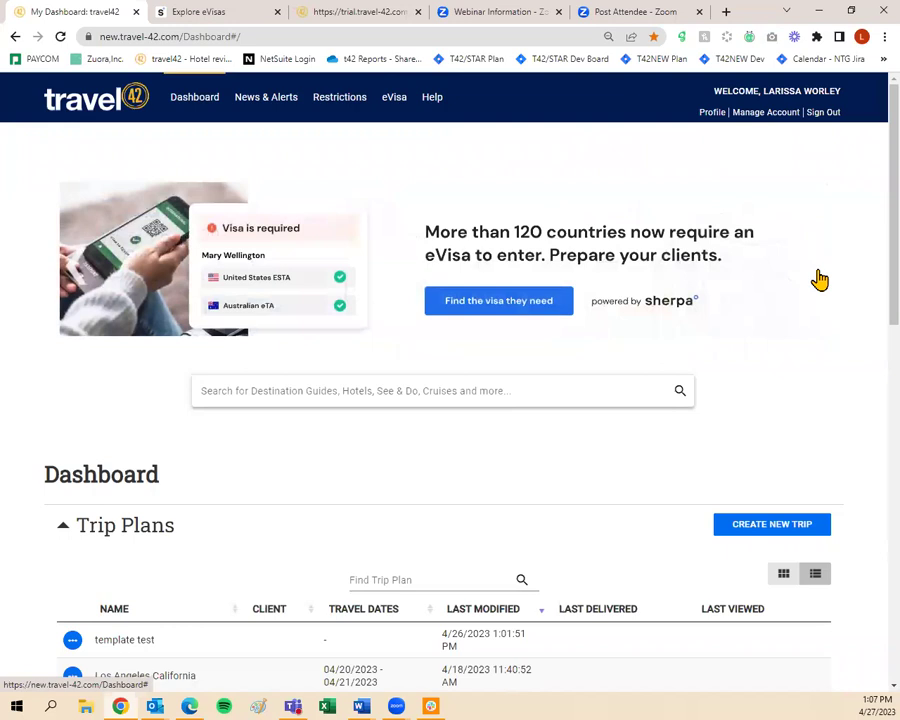
left_click(819, 280)
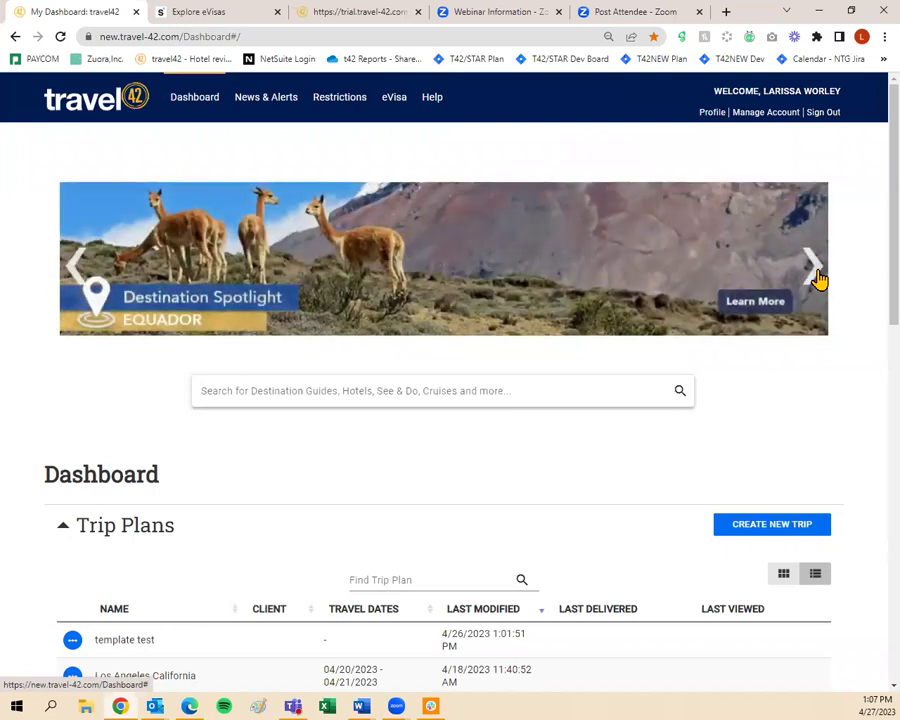
left_click(819, 280)
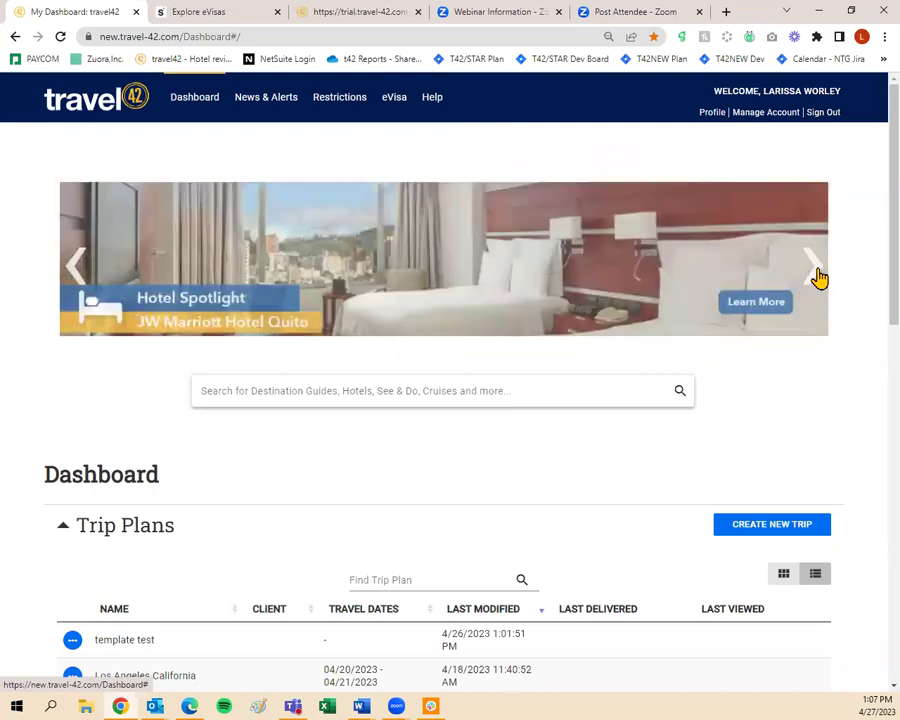
left_click(819, 280)
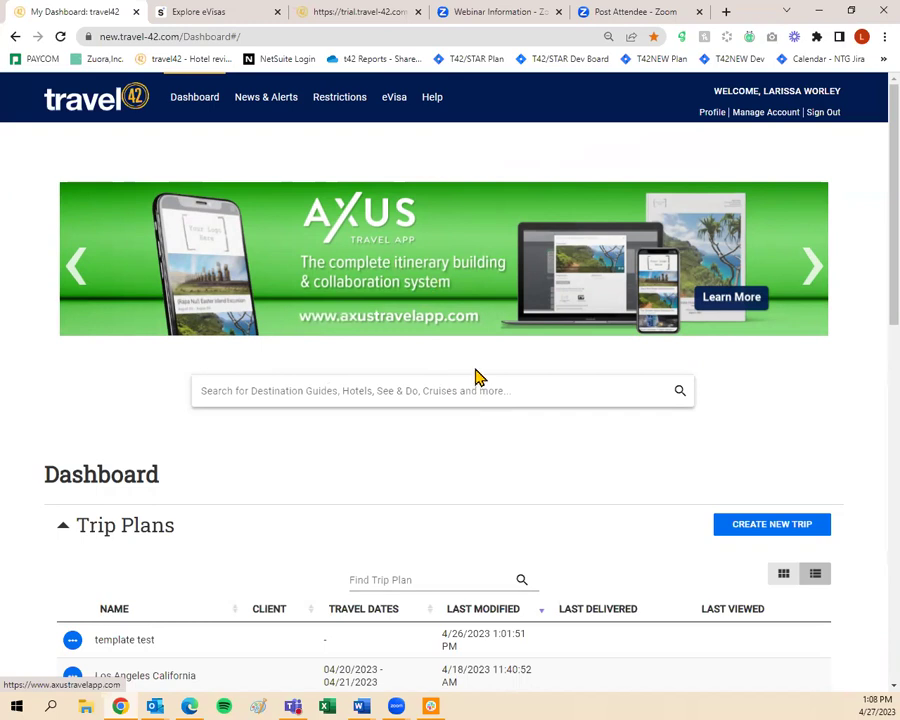
Review the dashboard's Trip Plans and Travelers lists and open the form for creating a new traveler
scroll(476, 376, "down", 3)
scroll(476, 376, "up", 3)
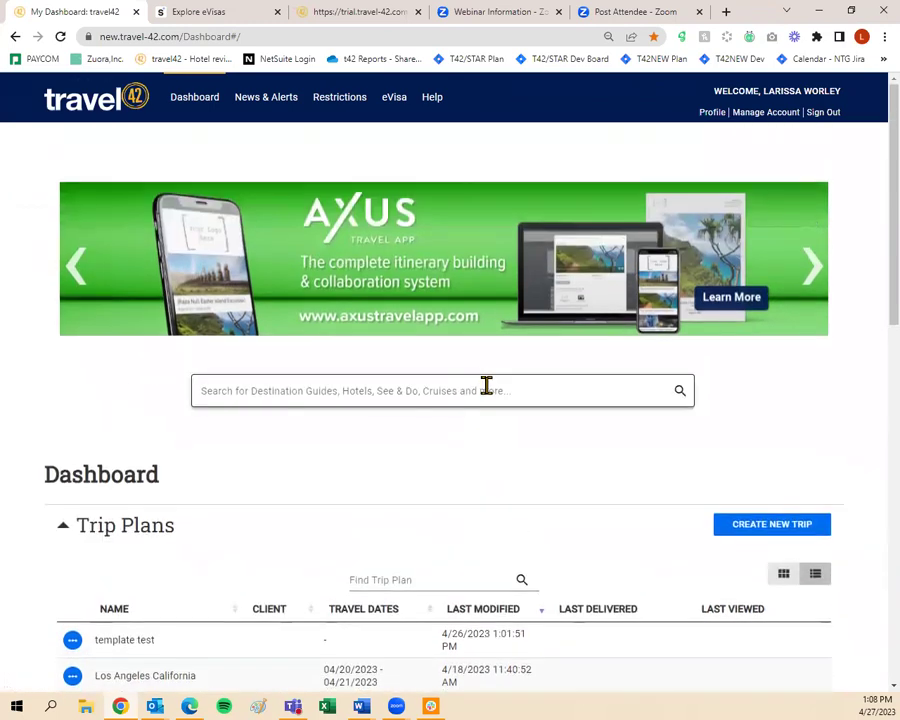
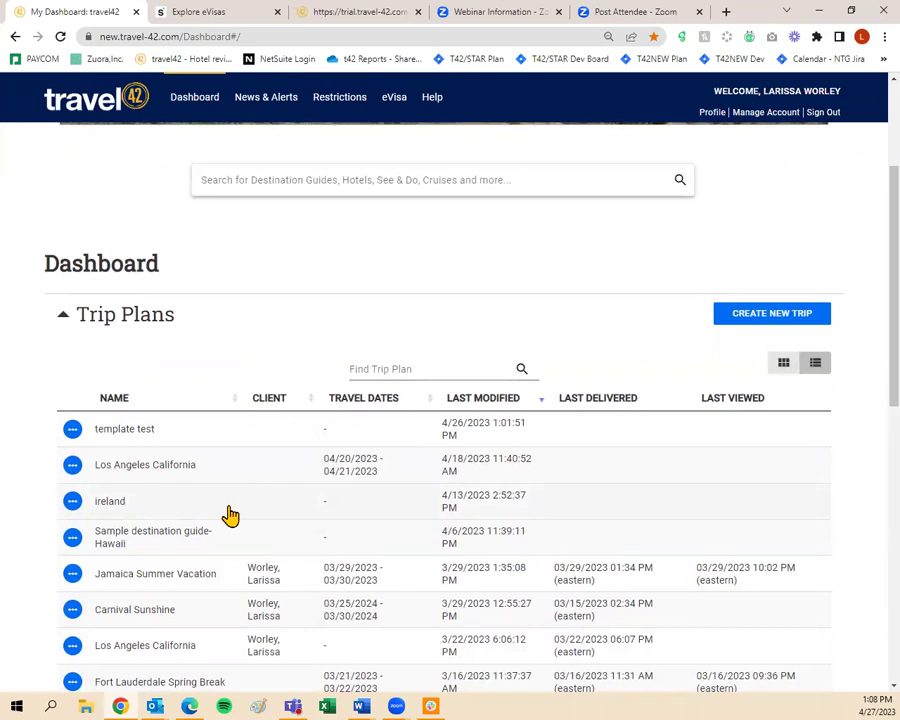
scroll(260, 494, "down", 5)
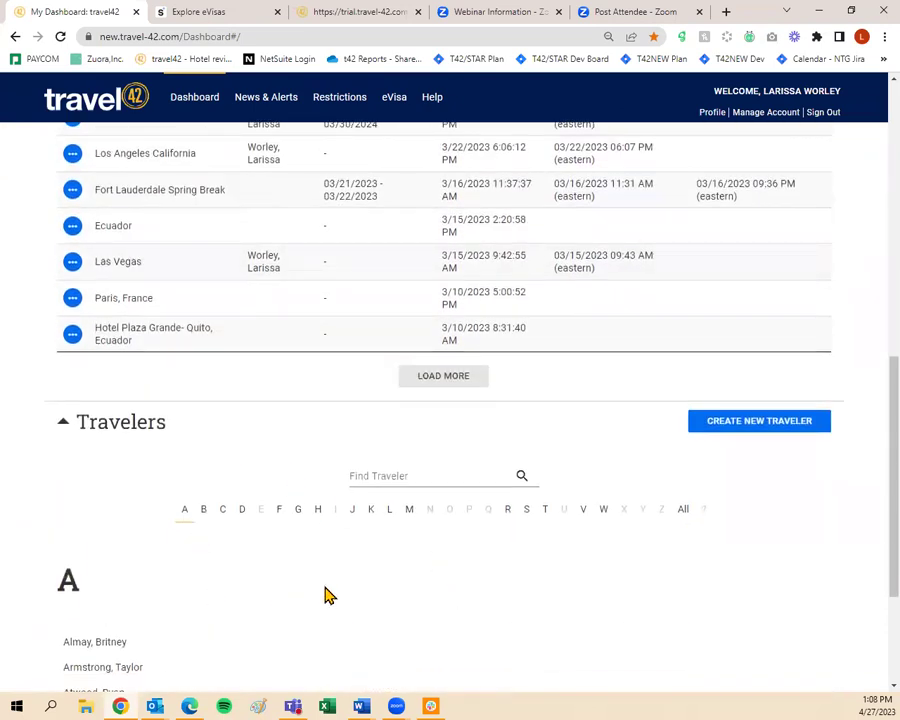
scroll(344, 578, "down", 3)
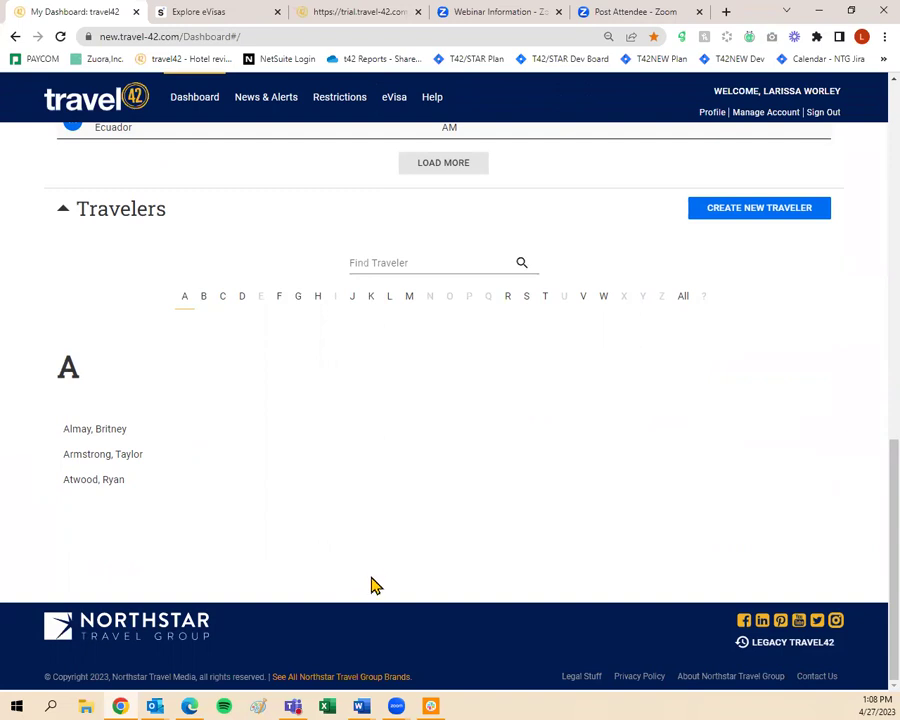
left_click(729, 221)
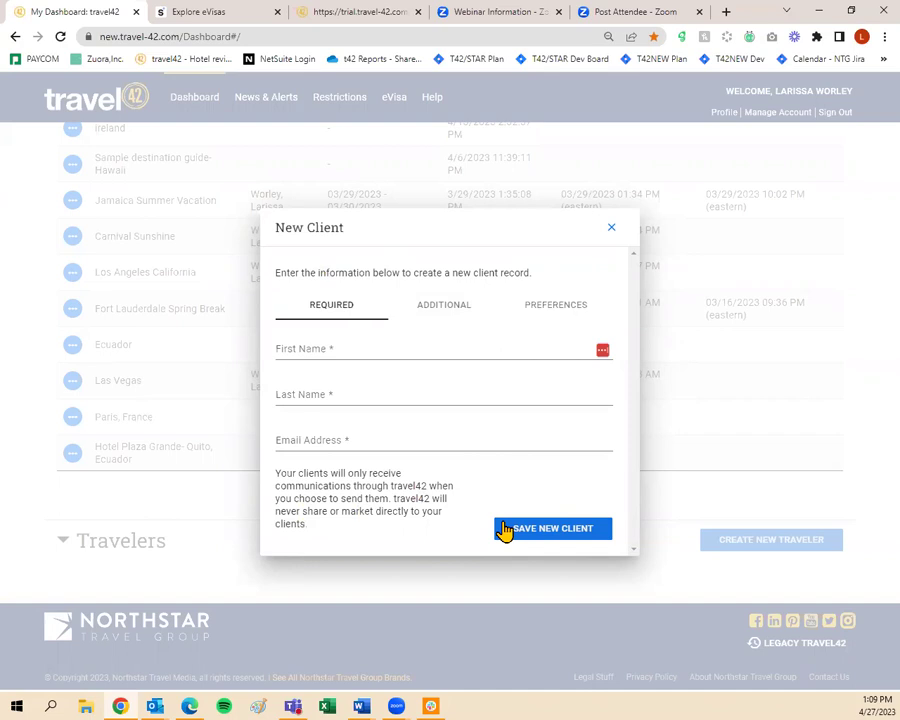
Close the new client form without saving and expand the dashboard's Travelers list to view its alphabetical index
left_click(610, 228)
scroll(606, 450, "up", 6)
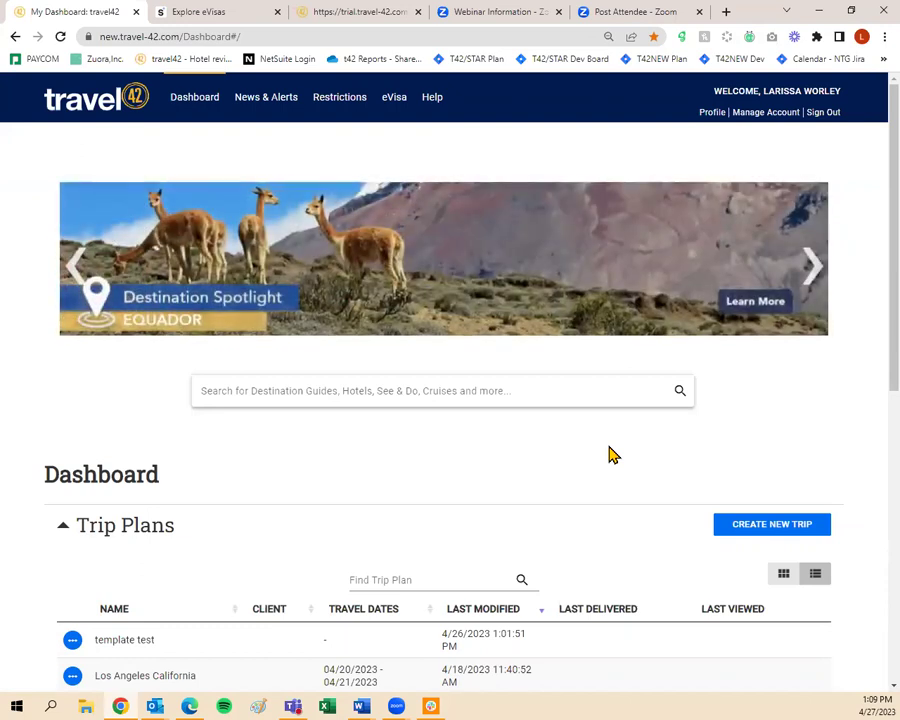
scroll(613, 455, "down", 8)
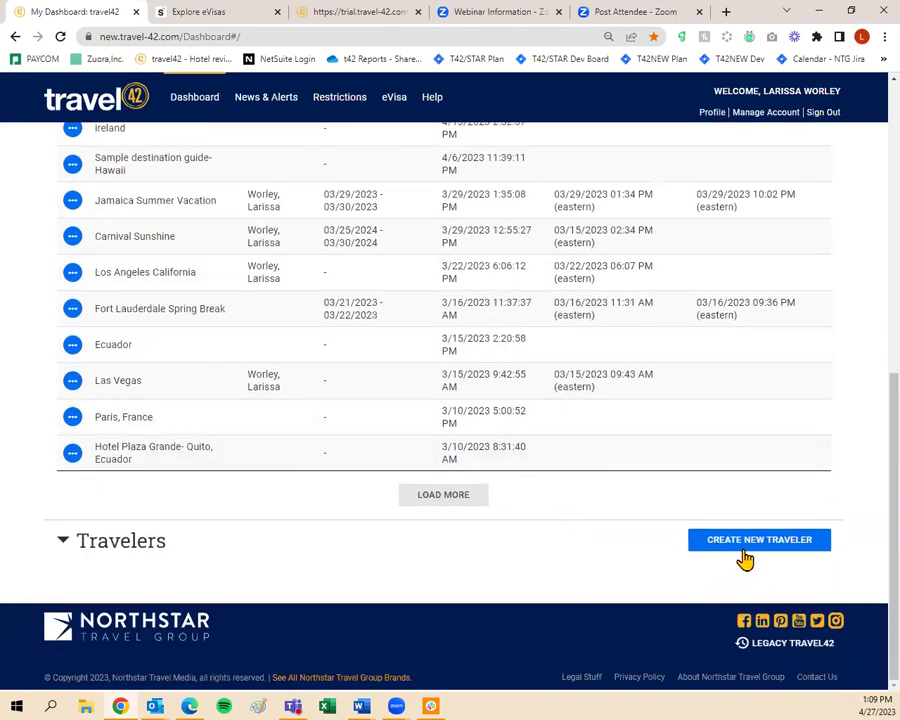
left_click(63, 545)
scroll(68, 550, "down", 3)
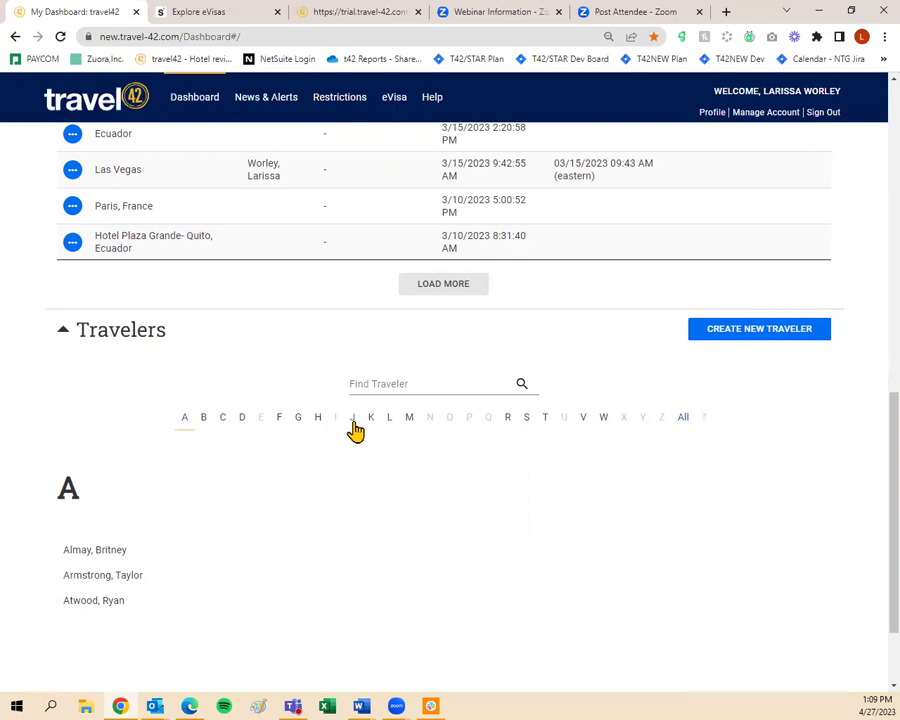
Review the Trip Plans list and the available actions for the ireland trip plan
scroll(350, 432, "up", 4)
scroll(352, 441, "up", 1)
scroll(296, 420, "down", 1)
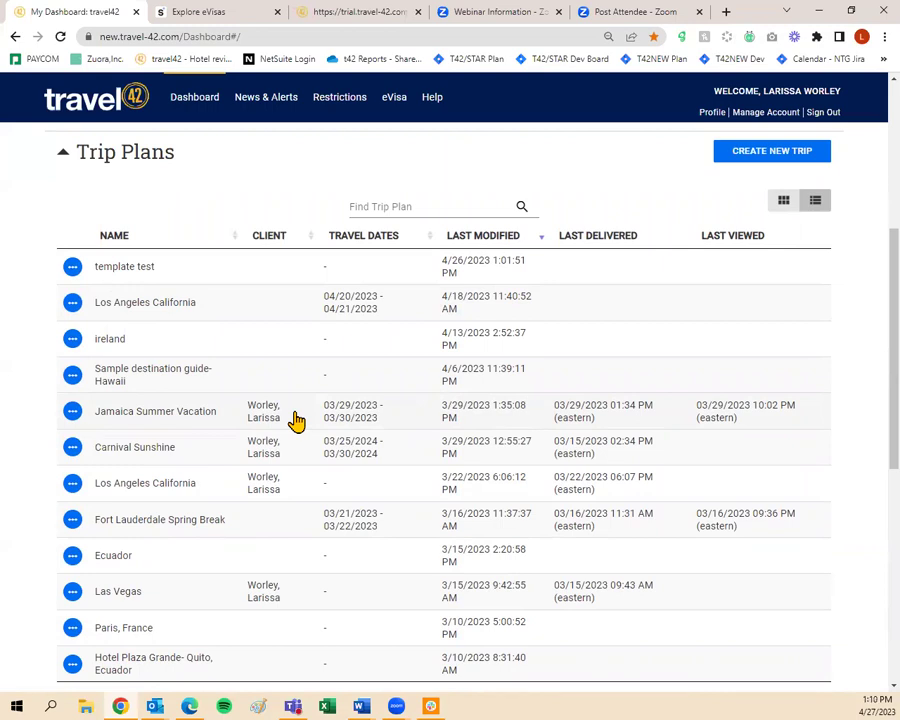
scroll(296, 420, "up", 1)
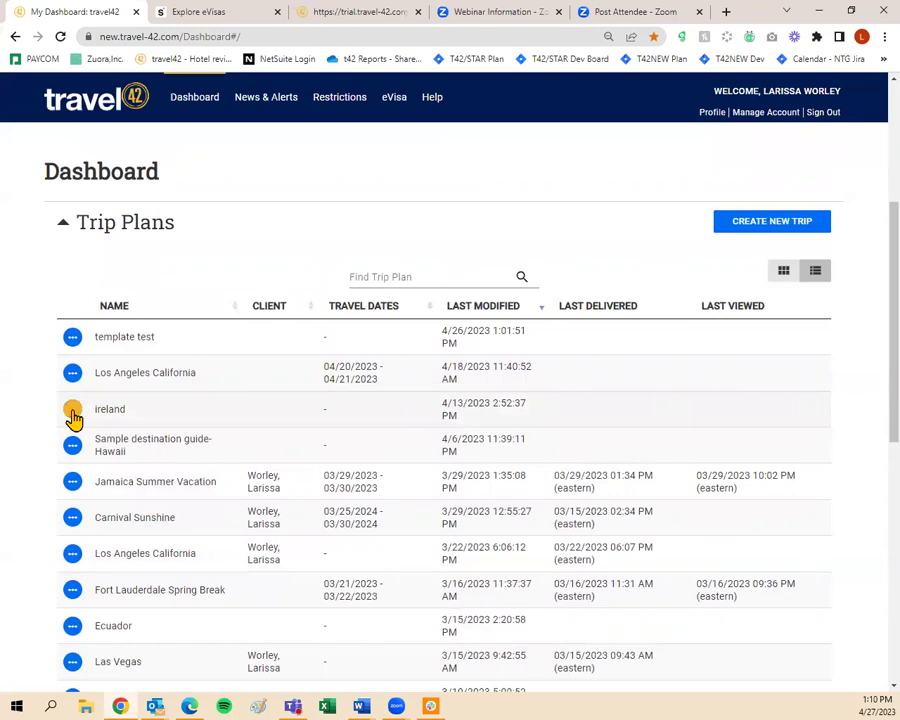
left_click(72, 410)
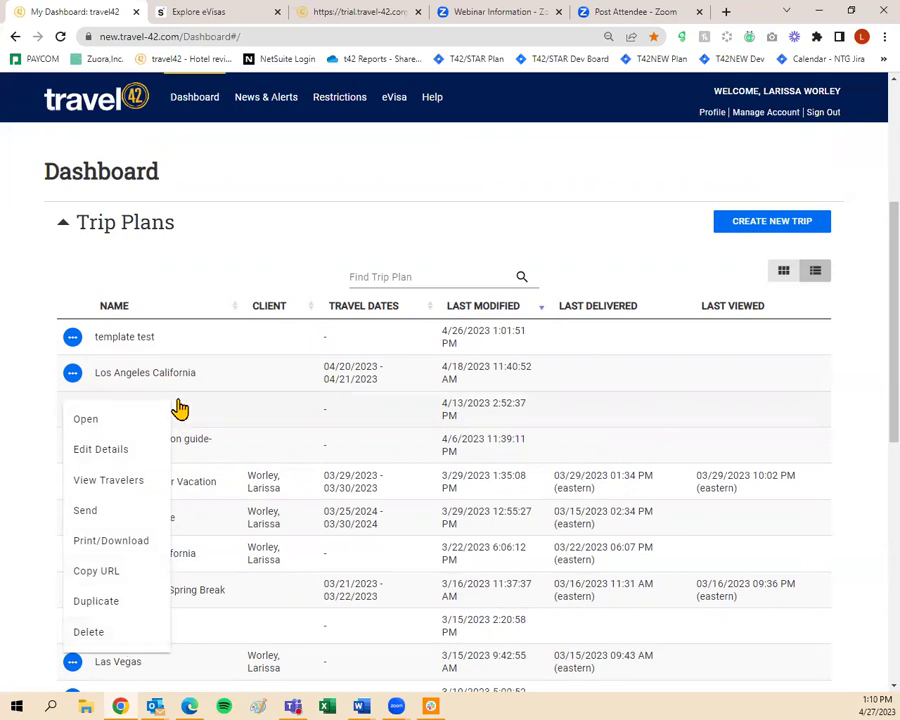
left_click(480, 178)
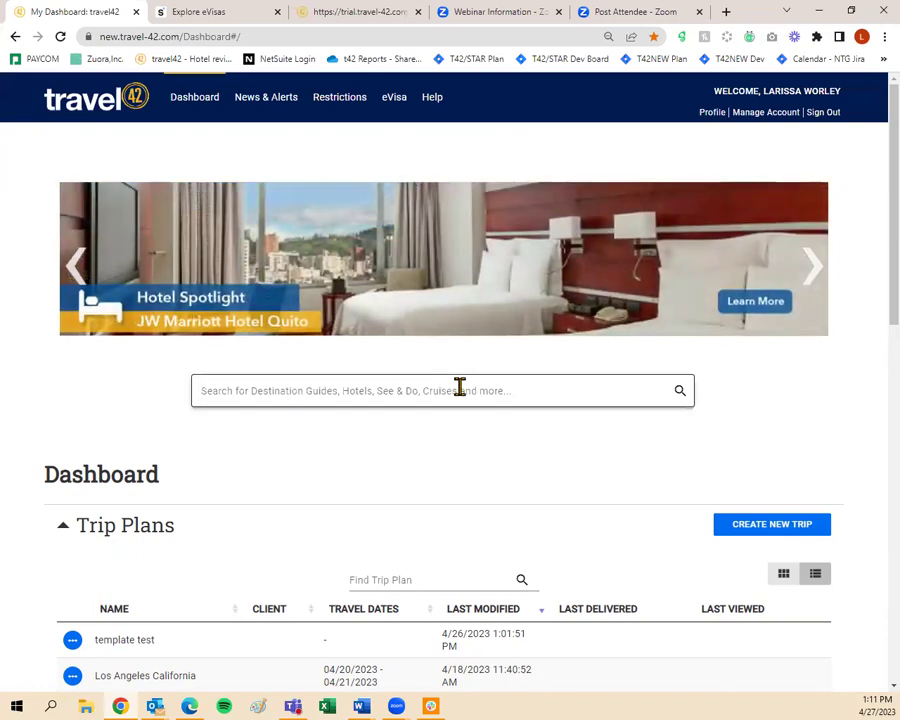
Search the dashboard for Rome, review the suggested matches and open the Rome, Italy destination guide
left_click(459, 389)
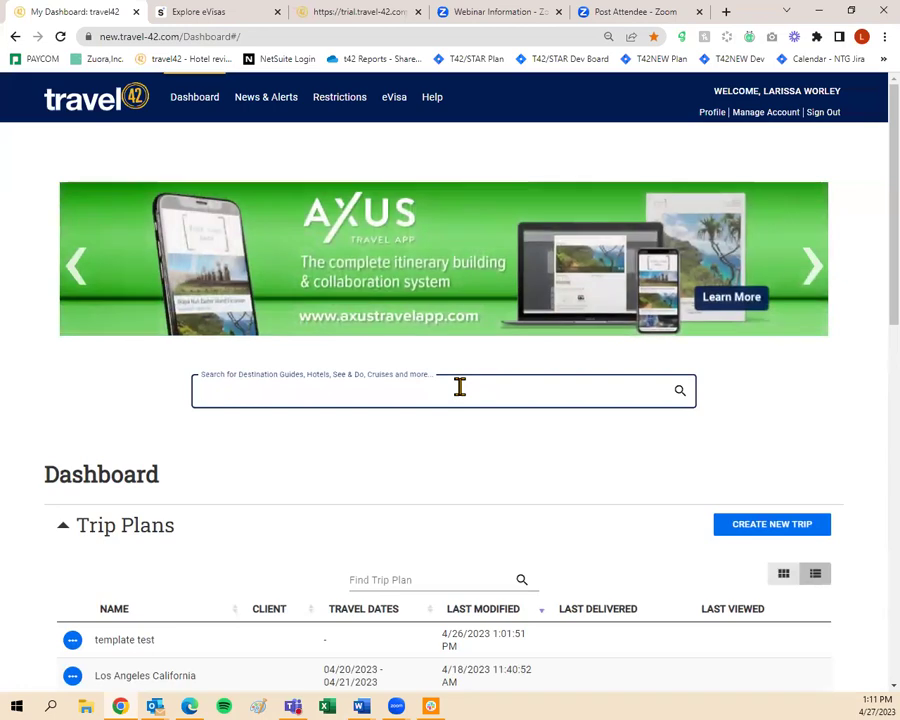
type("Rome")
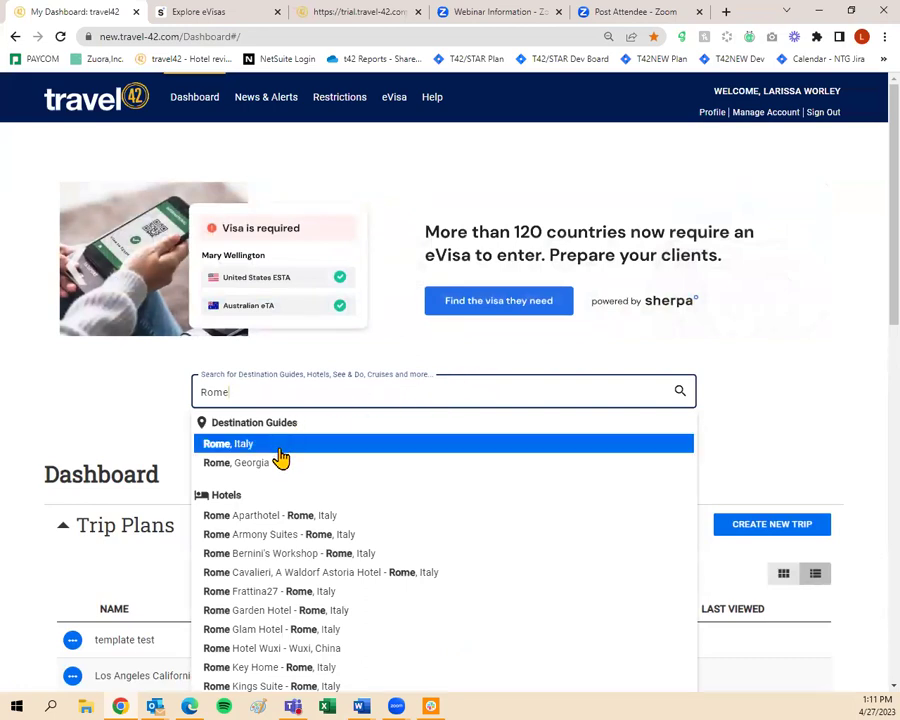
scroll(282, 468, "down", 10)
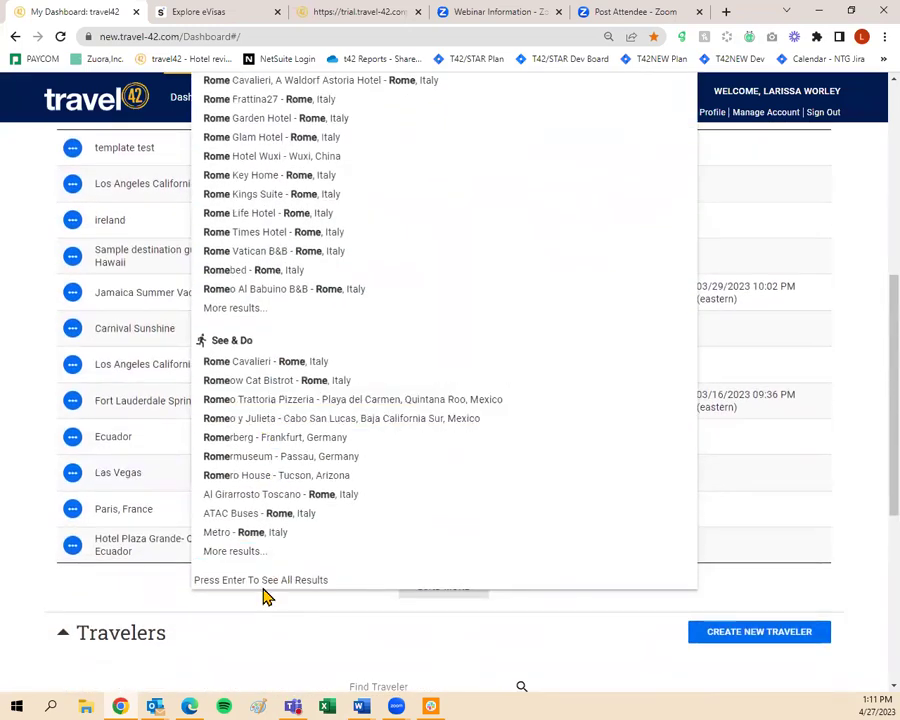
scroll(300, 536, "up", 6)
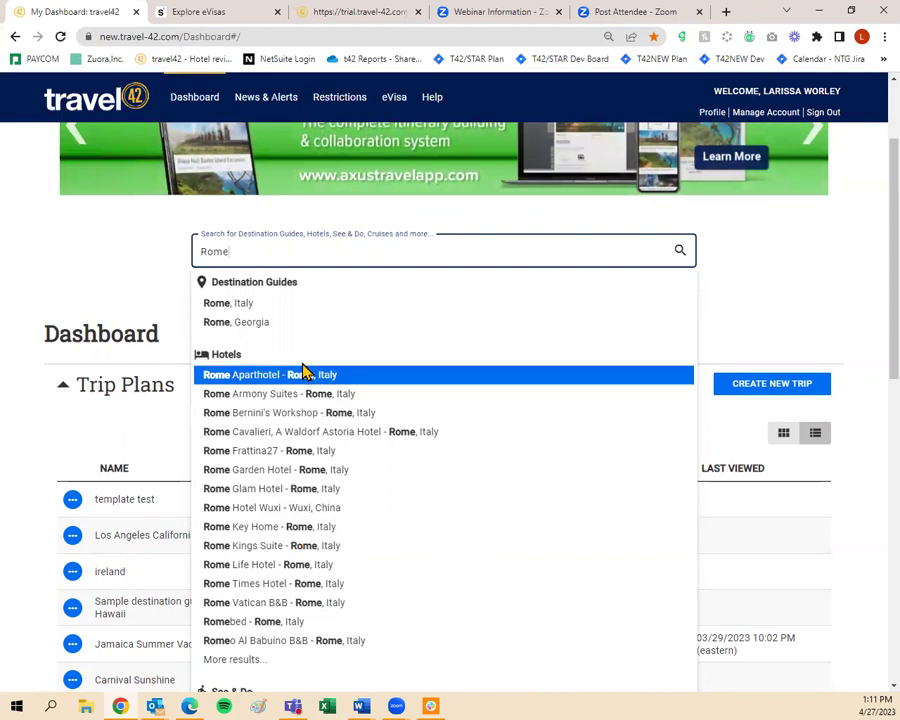
left_click(257, 305)
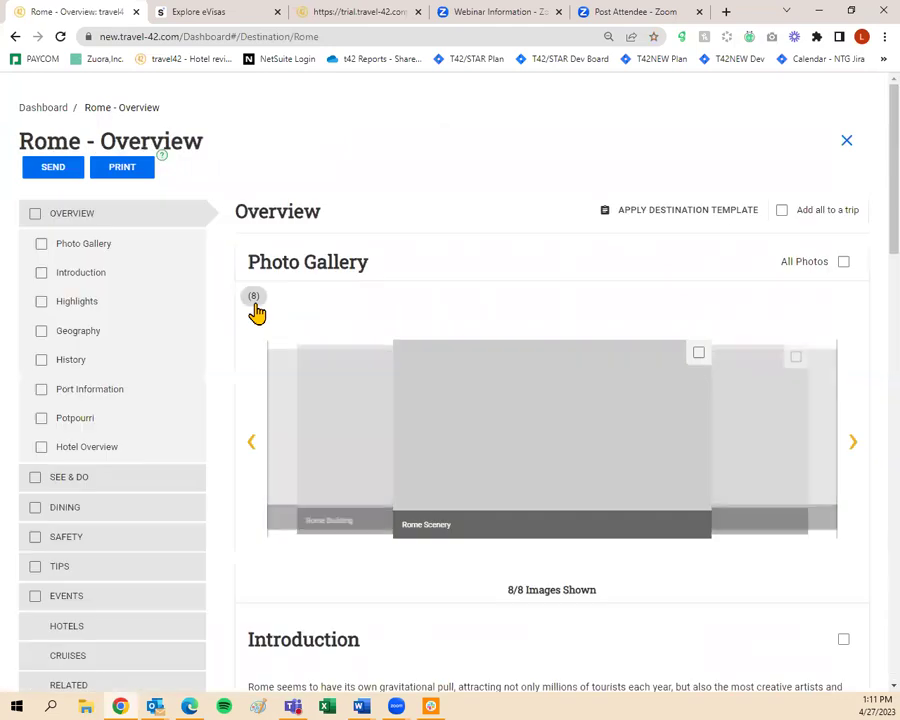
Look through the Rome guide's Overview content and its list of sections from Overview to Related
scroll(257, 363, "down", 8)
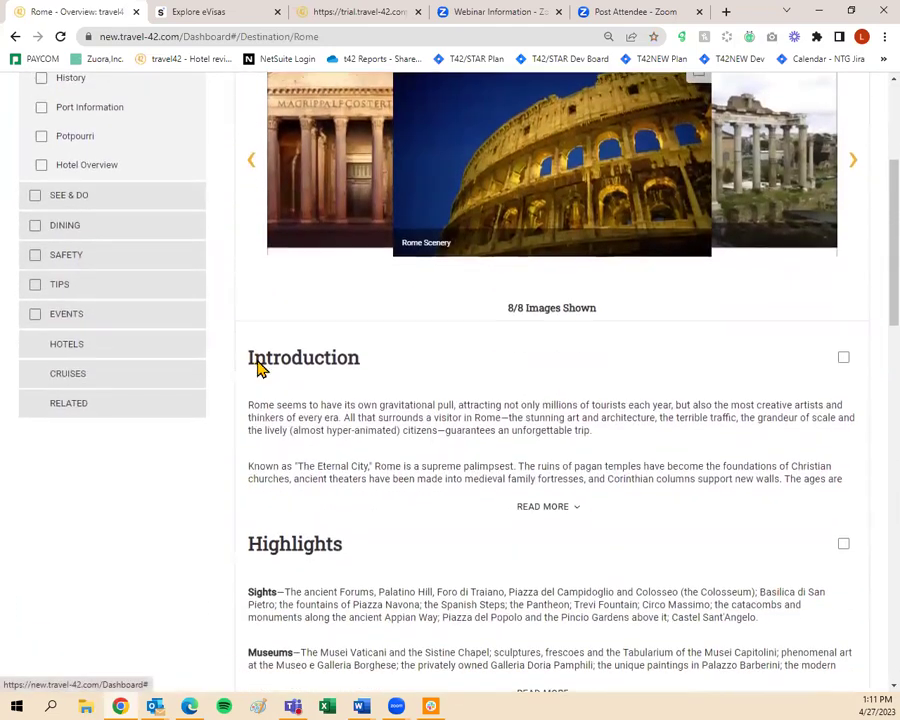
scroll(290, 426, "down", 10)
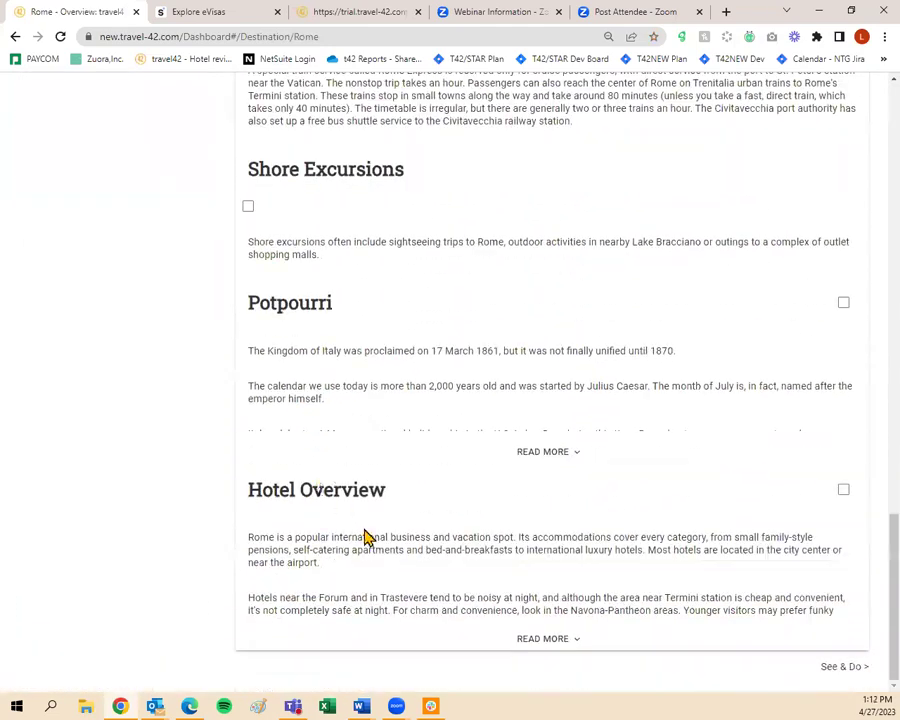
scroll(366, 536, "up", 12)
scroll(360, 538, "up", 6)
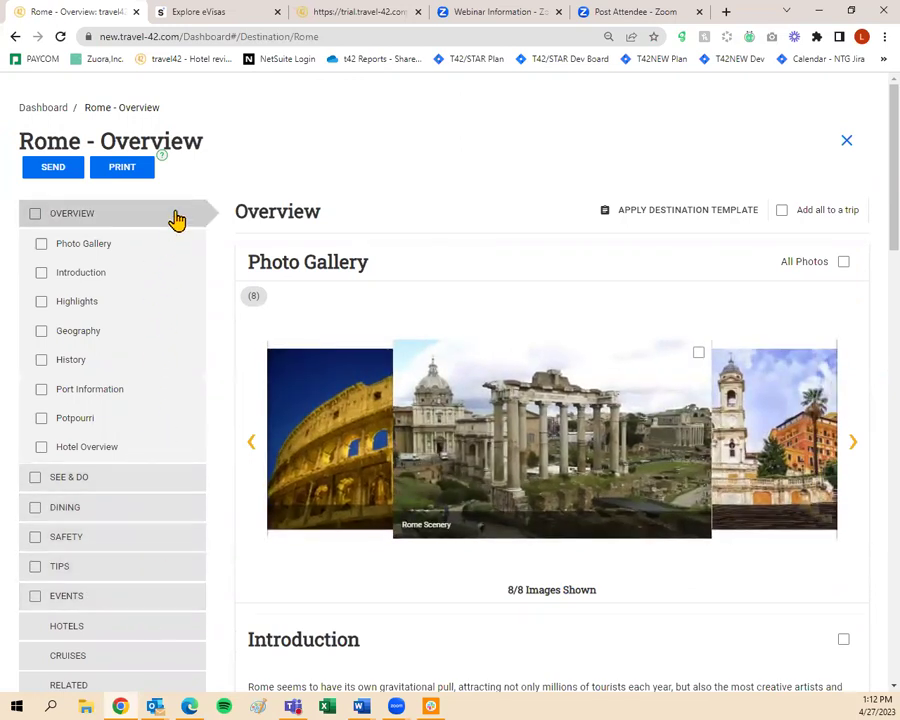
scroll(150, 582, "down", 1)
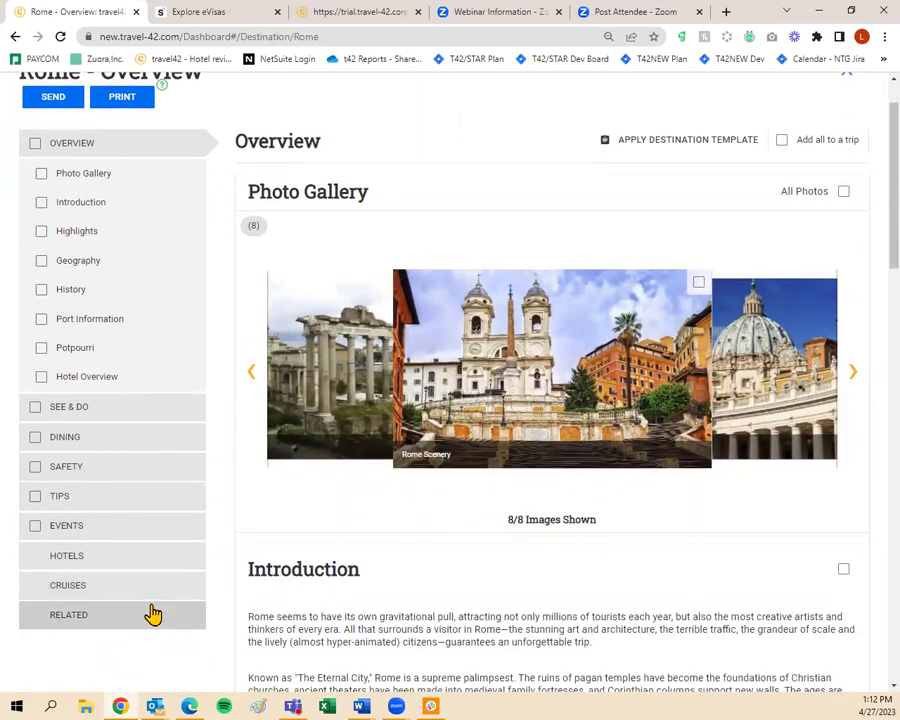
scroll(151, 612, "up", 1)
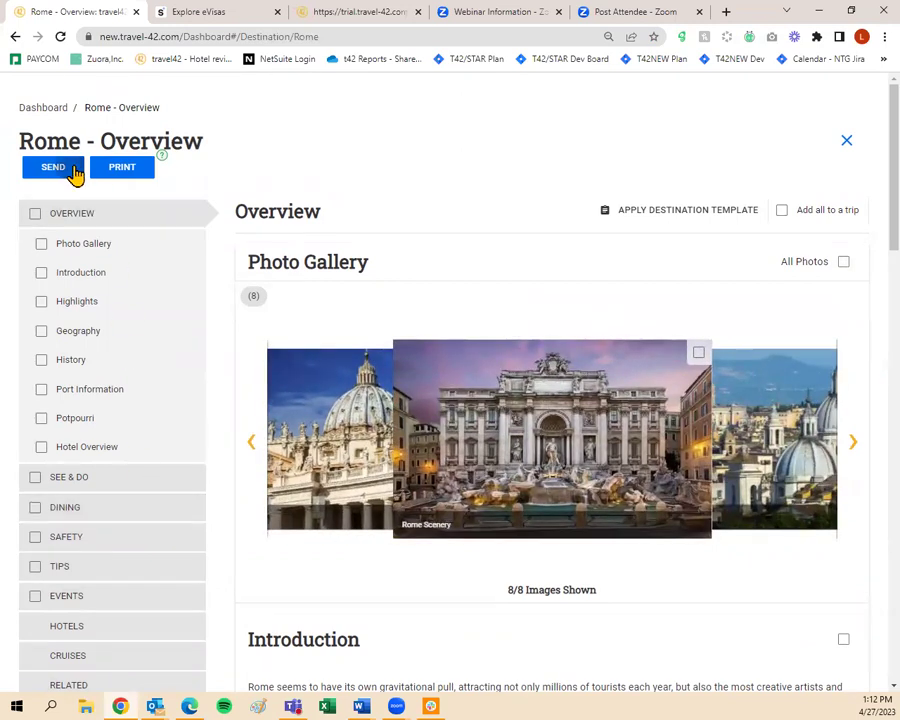
Try to add an existing traveler as recipient of a Quick Send of the Rome guide by looking up their name
left_click(53, 167)
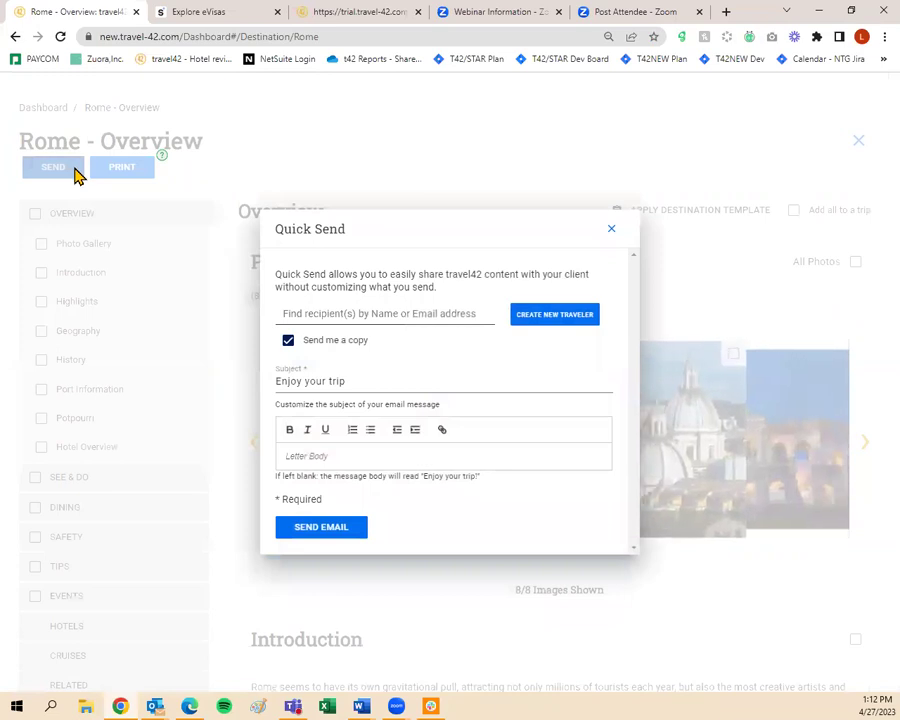
left_click(345, 315)
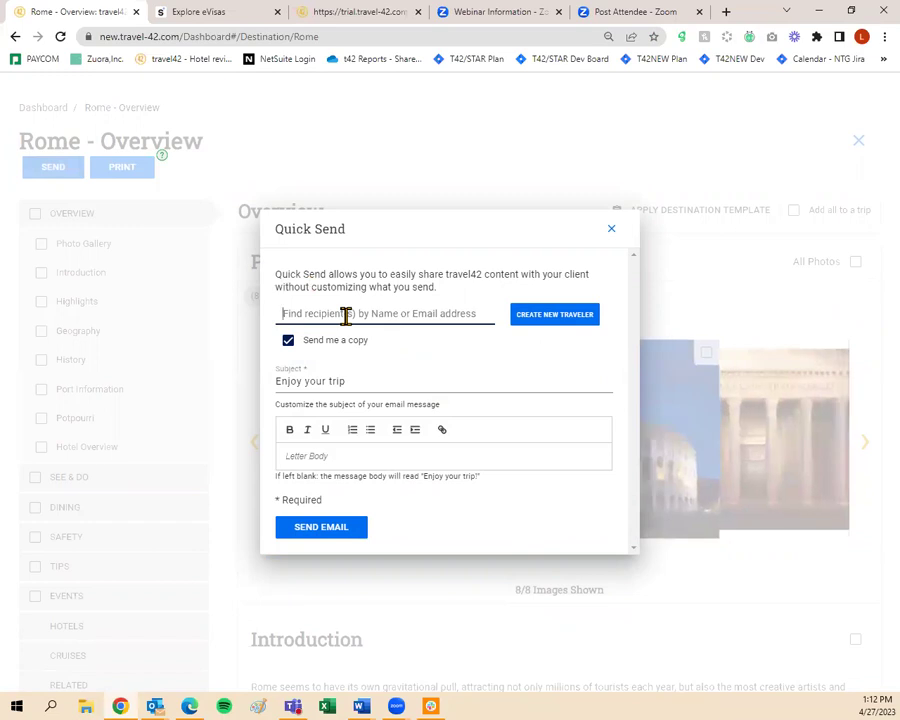
type("lar")
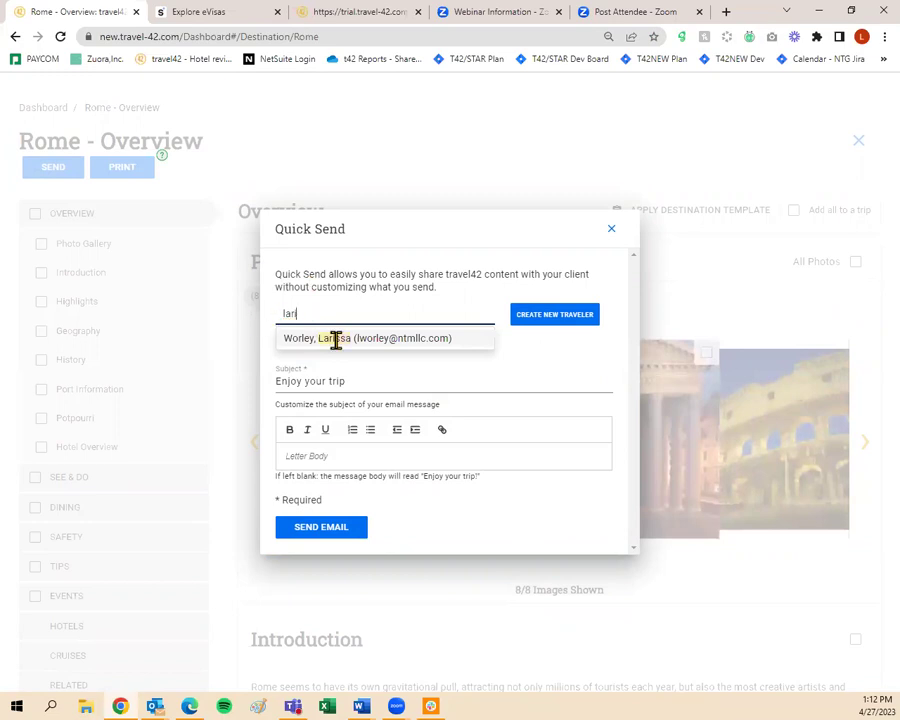
left_click(336, 340)
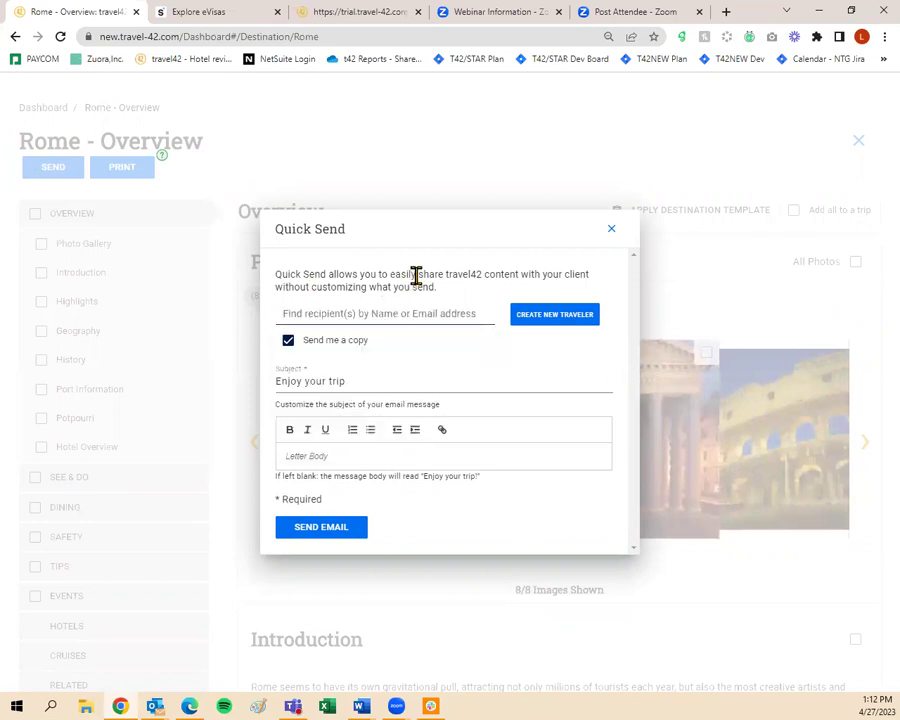
View the new client form from Quick Send, and close both dialogs without saving or sending
left_click(530, 331)
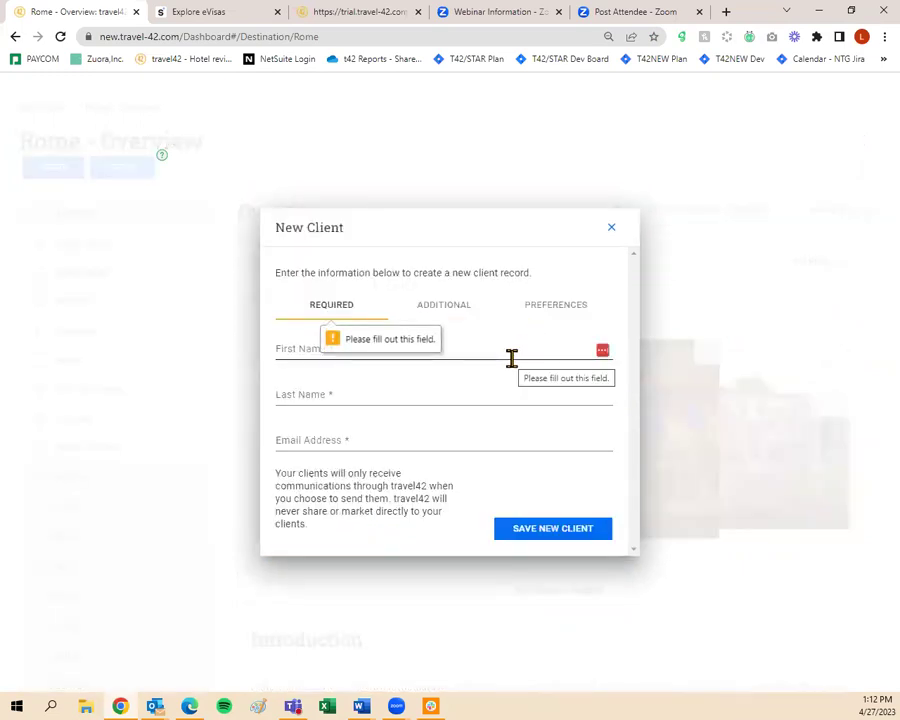
left_click(301, 348)
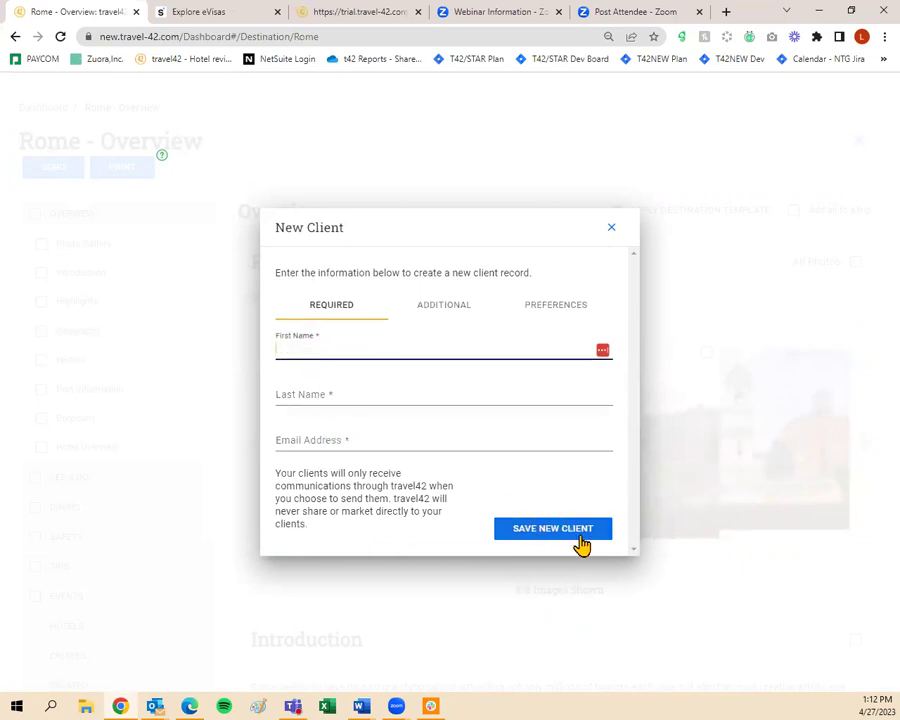
left_click(609, 240)
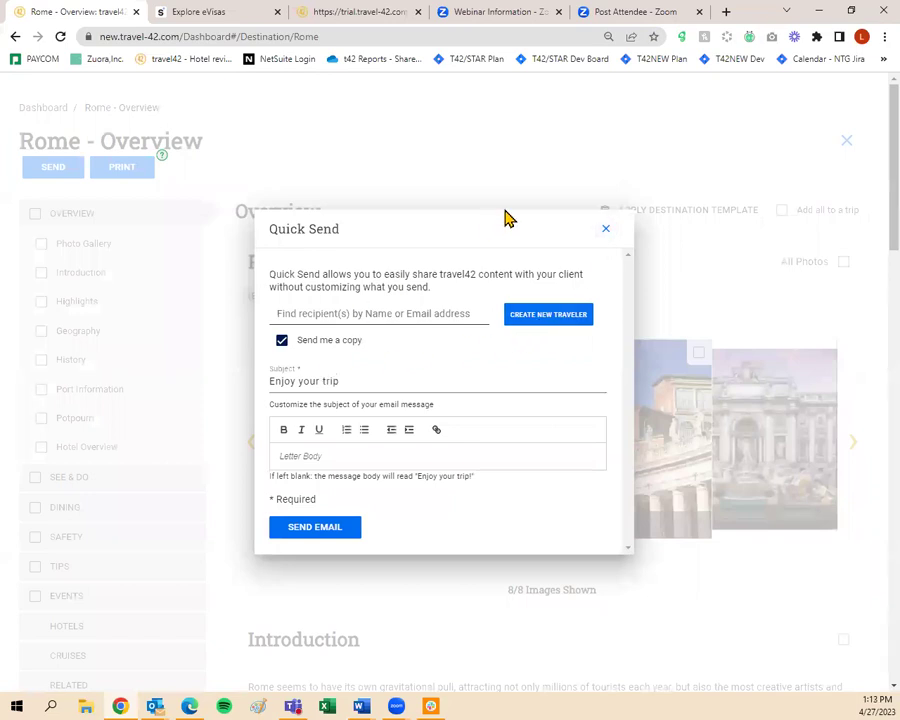
left_click(606, 230)
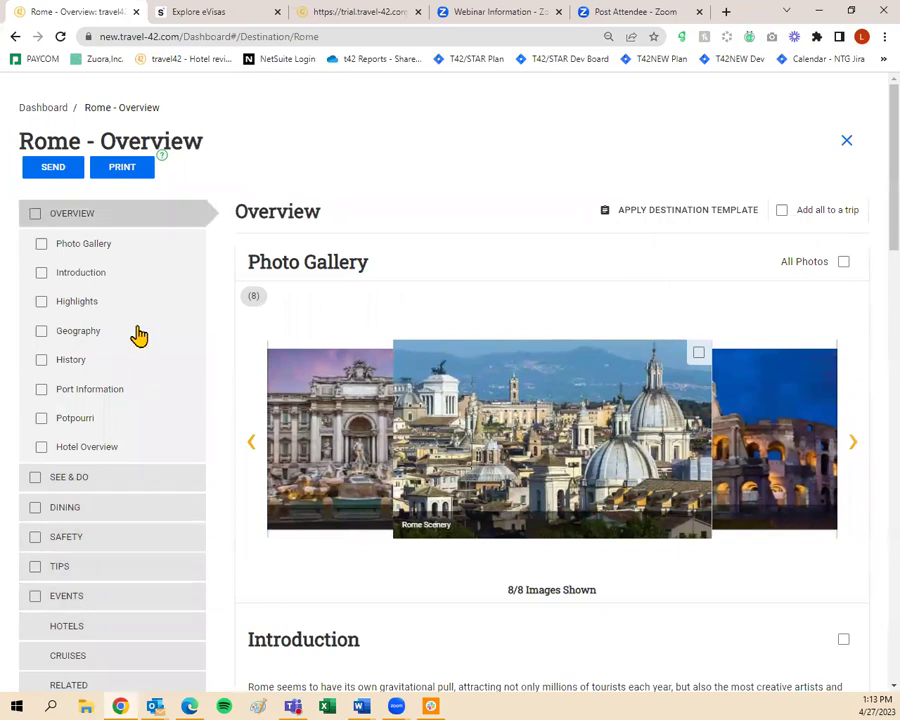
Start a Quick Send of the Rome guide and select the existing traveler as its recipient
left_click(62, 172)
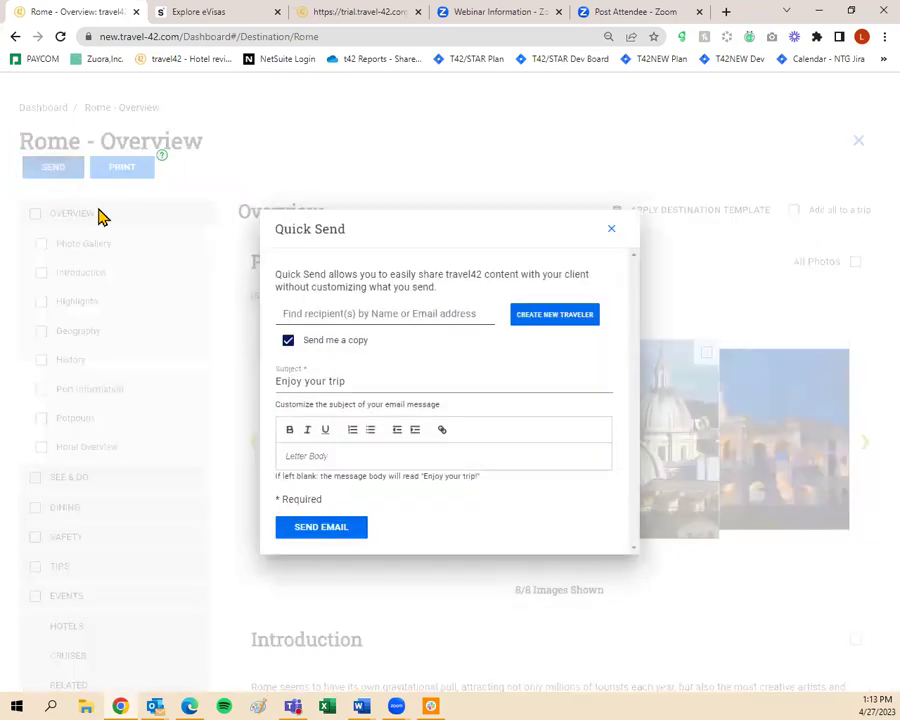
left_click(313, 314)
type("ley, Lariss")
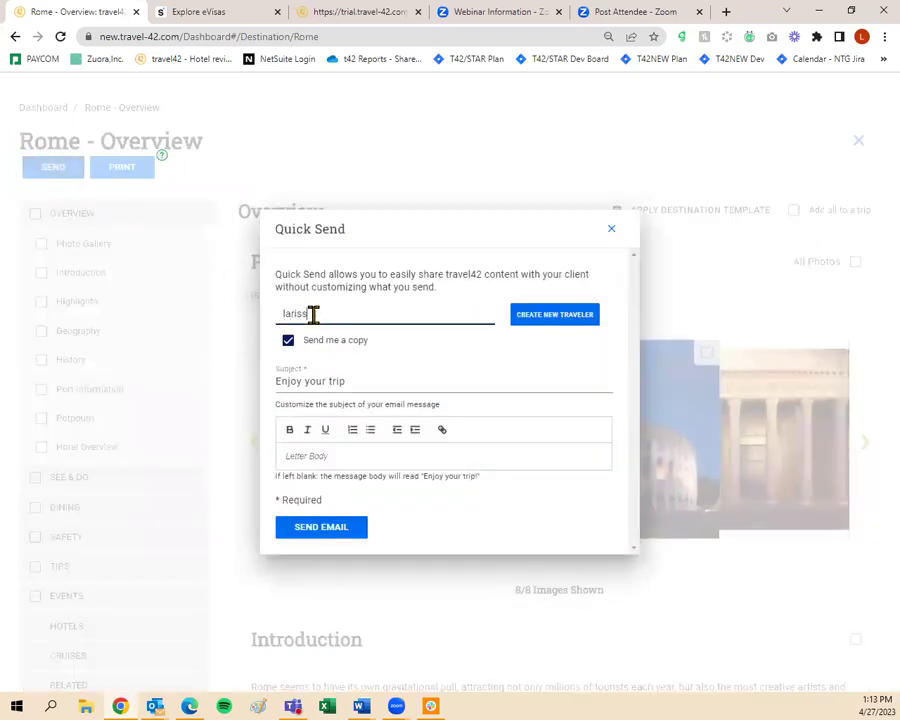
type("a")
left_click(312, 337)
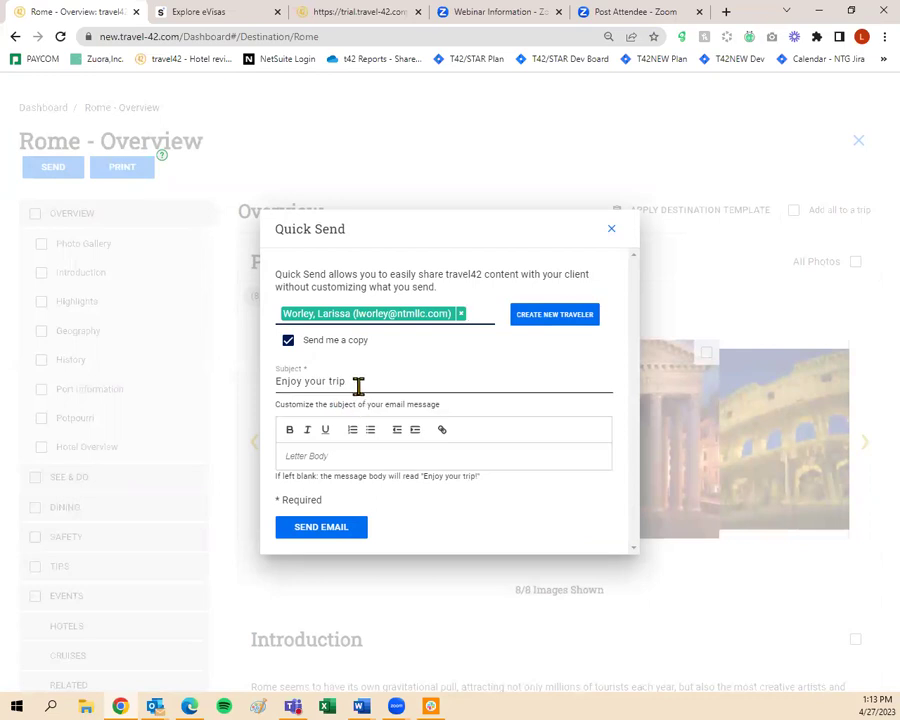
Set the email subject to "Here is some Rome Italy information, enjoy!", leave the letter body blank and send the email
left_click_drag(357, 385, 257, 376)
type("He")
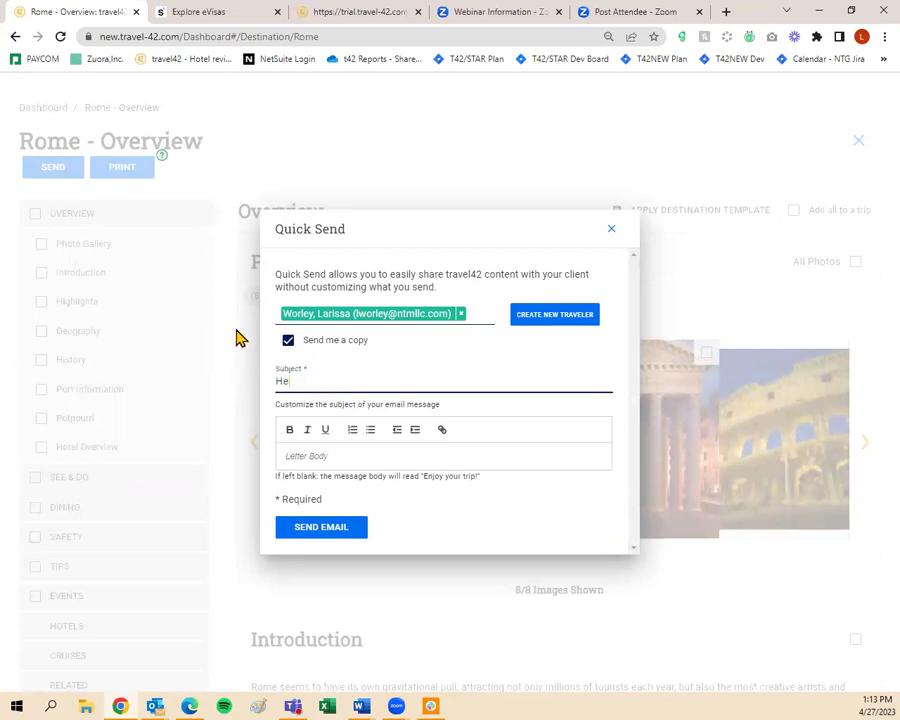
type("re is some ")
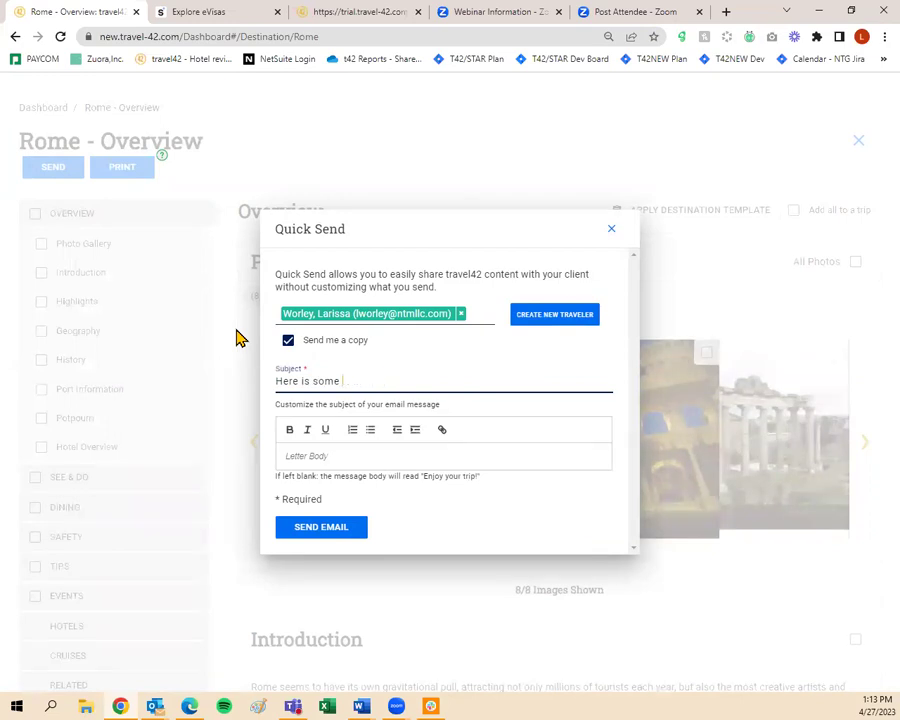
type("ROme Italy information, enjoy!")
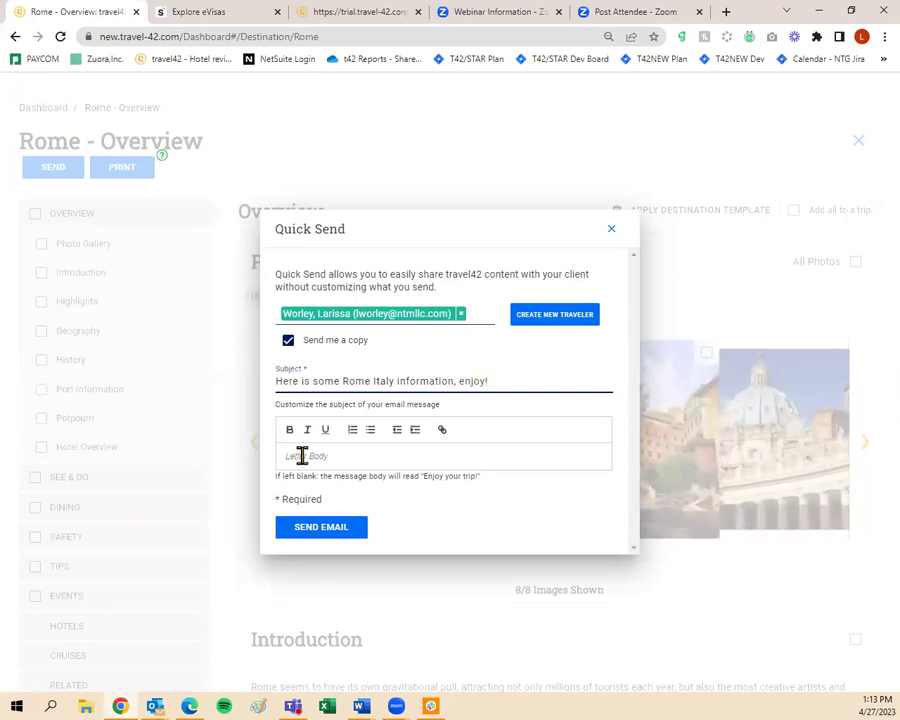
left_click(302, 457)
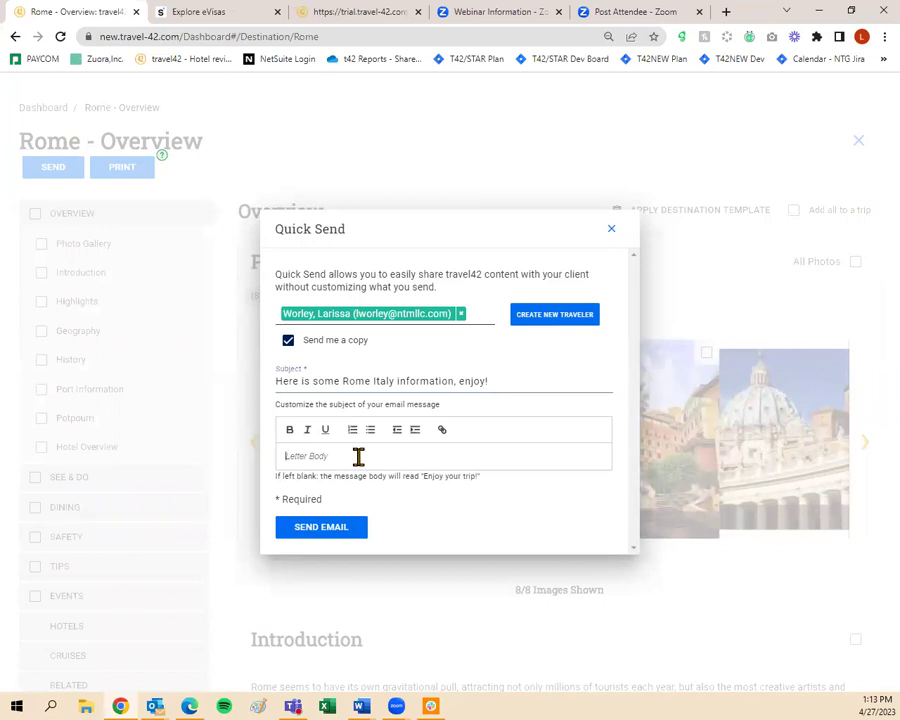
left_click(331, 528)
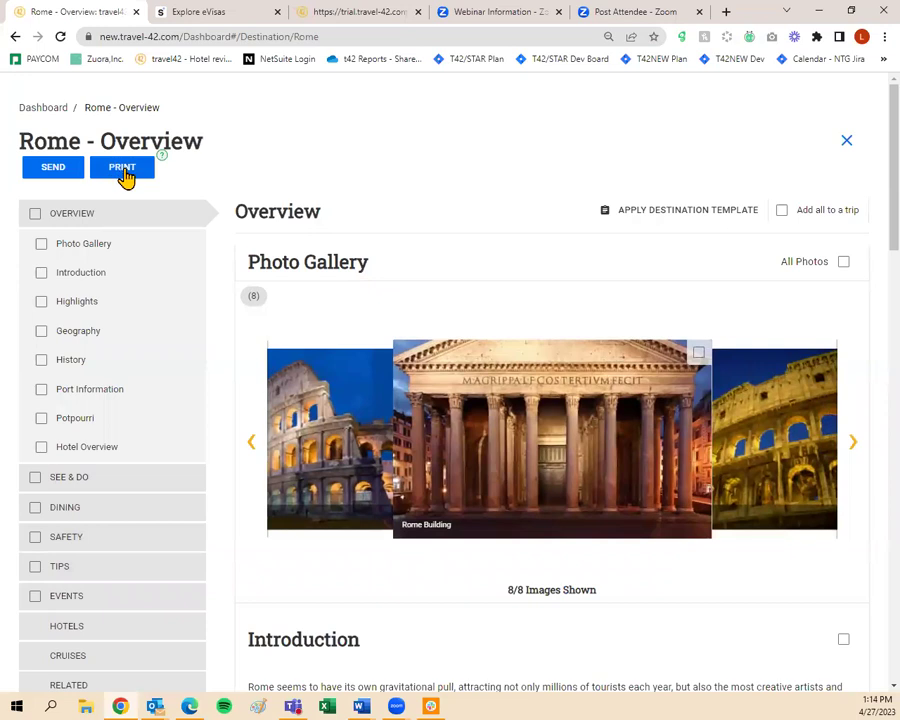
Print the Rome guide to a PDF and open the downloaded Rome-4_27_2023.pdf
left_click(123, 178)
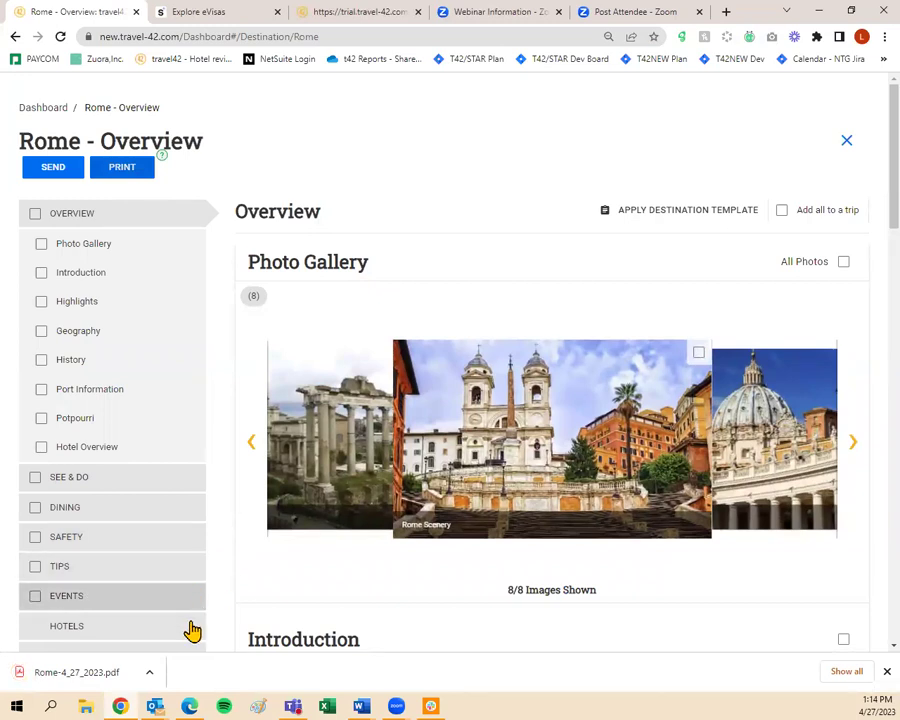
left_click(100, 671)
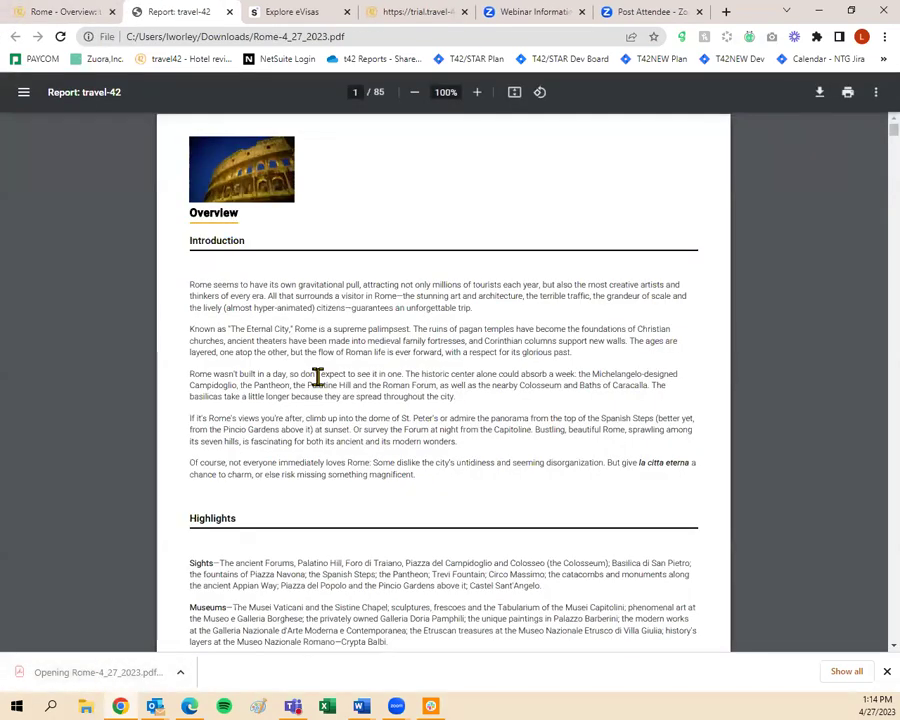
Look through the opening pages of the printed Rome guide PDF, covering the overview and historic sites
scroll(247, 496, "down", 10)
scroll(277, 490, "down", 12)
scroll(382, 378, "up", 3)
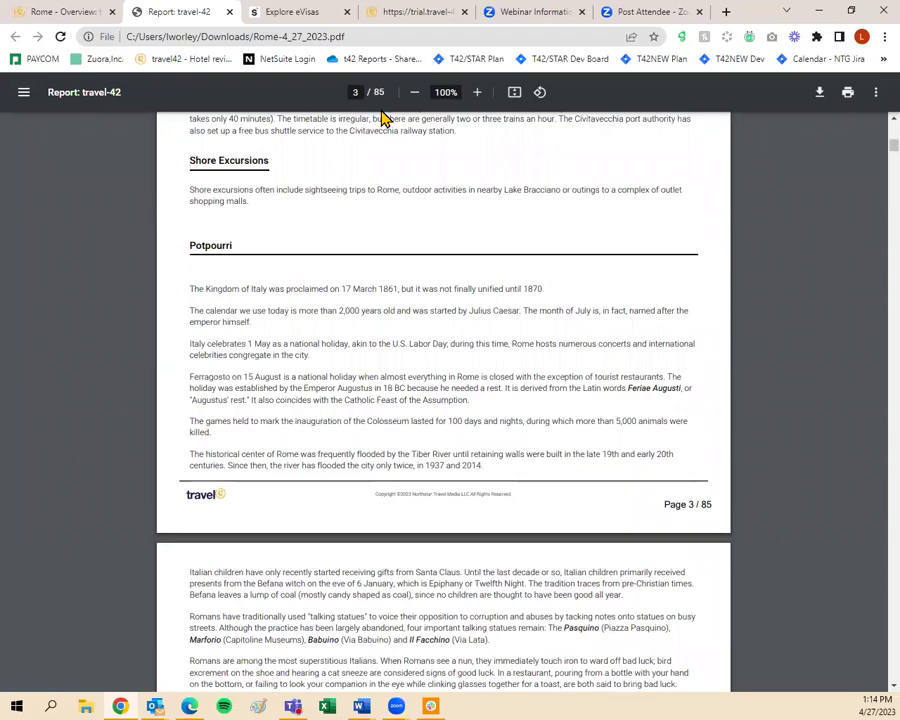
scroll(486, 346, "down", 20)
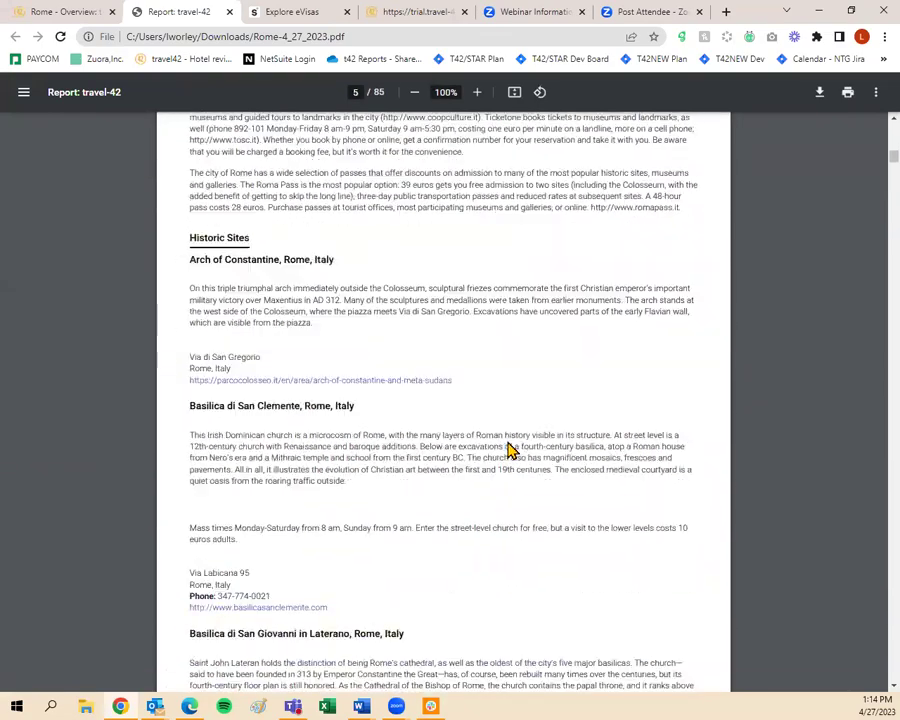
scroll(506, 421, "down", 20)
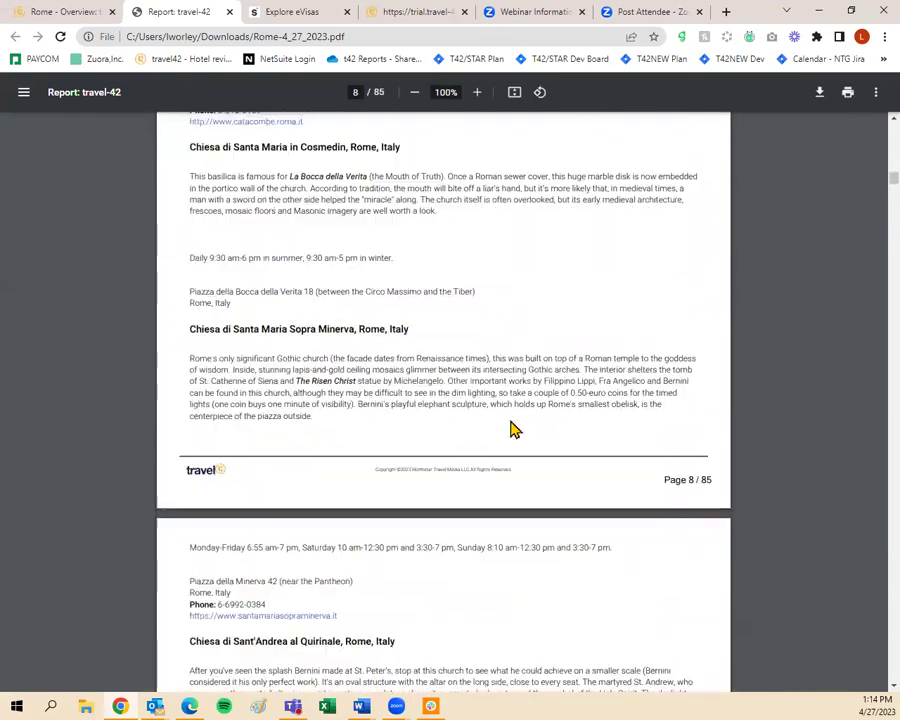
scroll(514, 425, "down", 20)
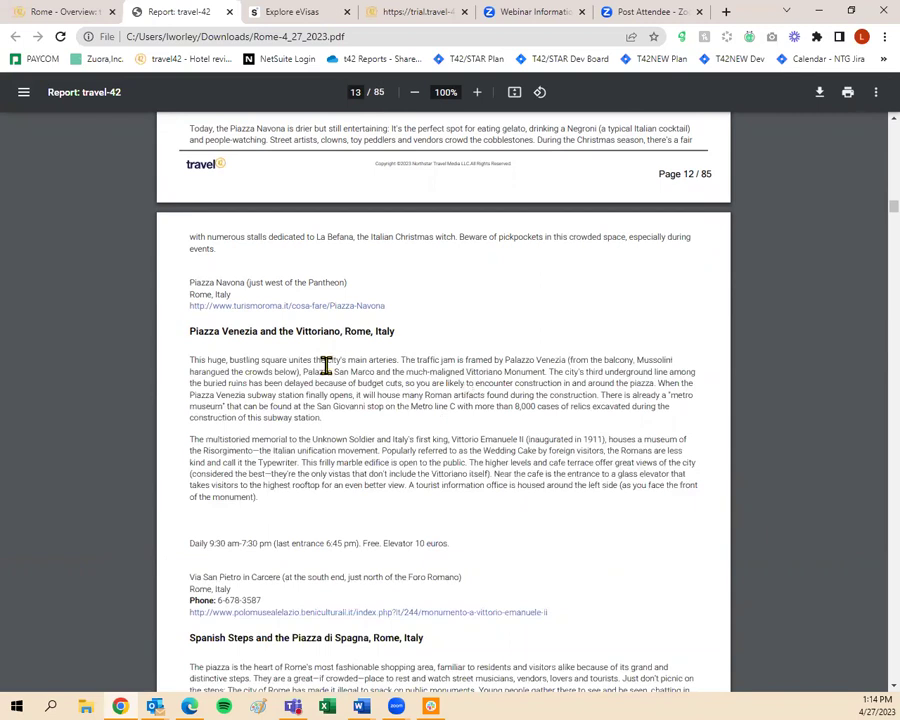
Return to the travel42 dashboard, search for "Couples san souci" and open the Couples Sans Souci hotel in Ocho Rios, Jamaica
left_click(60, 11)
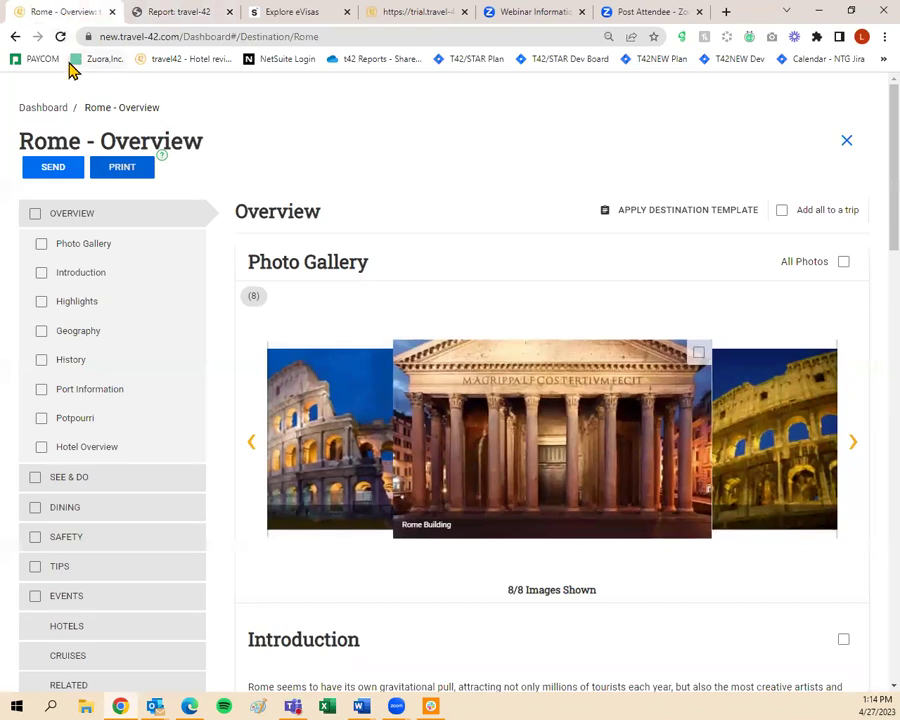
left_click(48, 109)
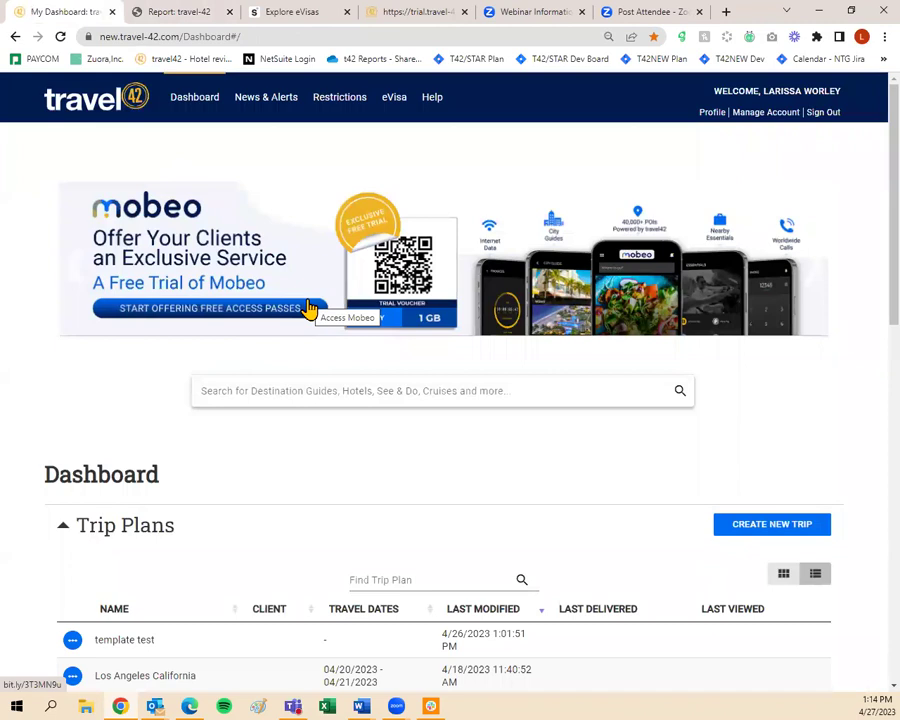
left_click(338, 385)
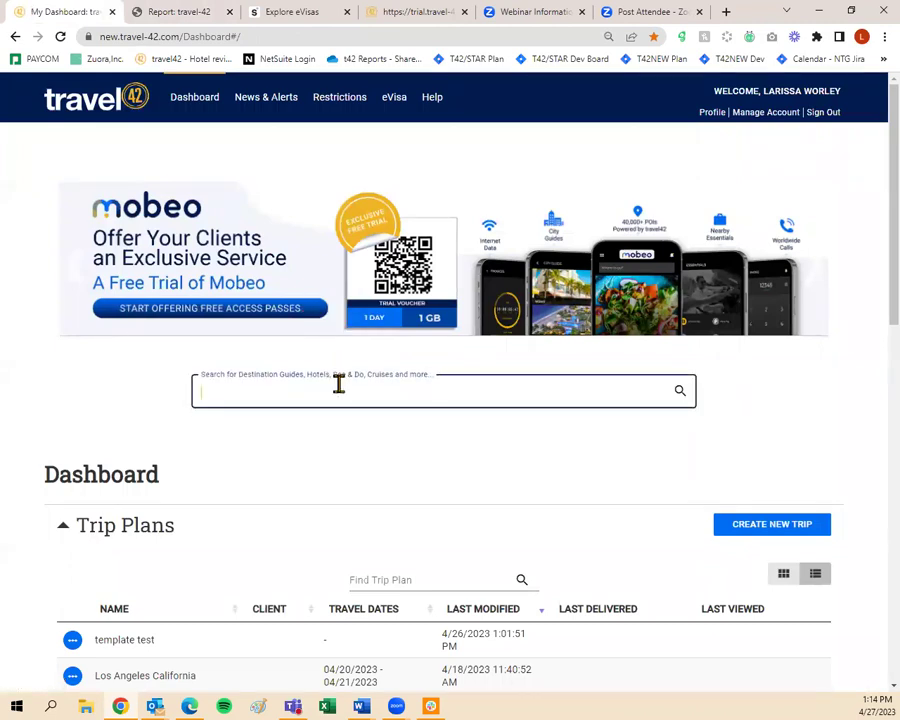
type("s ")
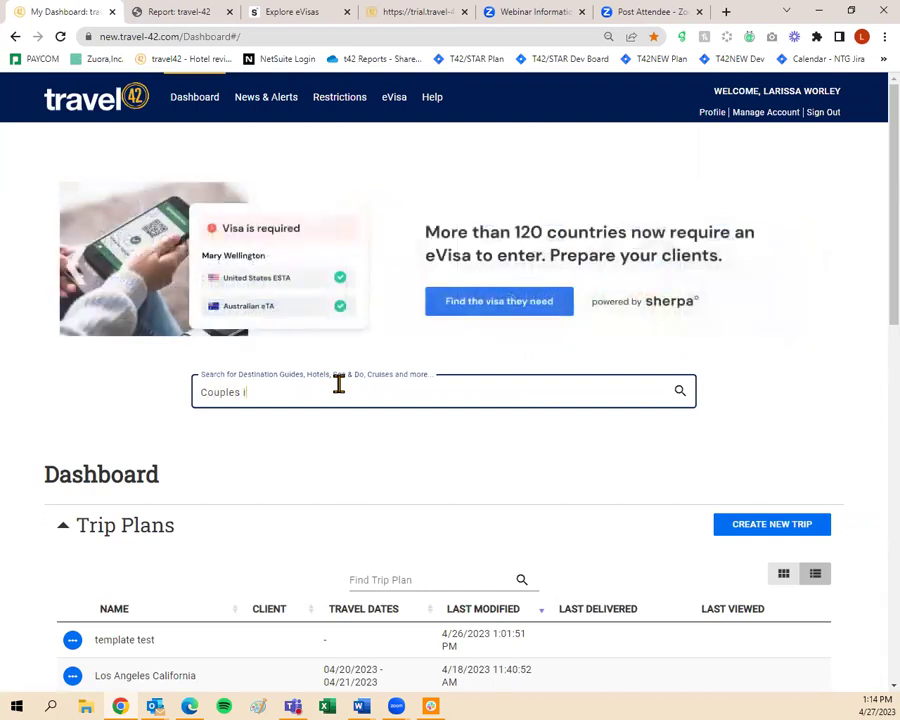
type("san souci")
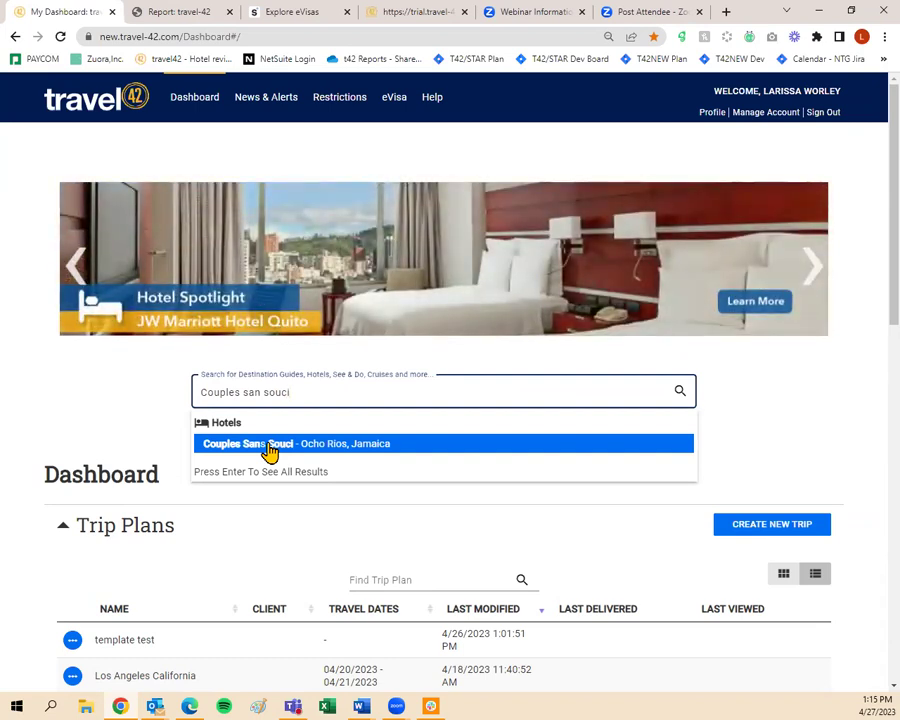
left_click(256, 446)
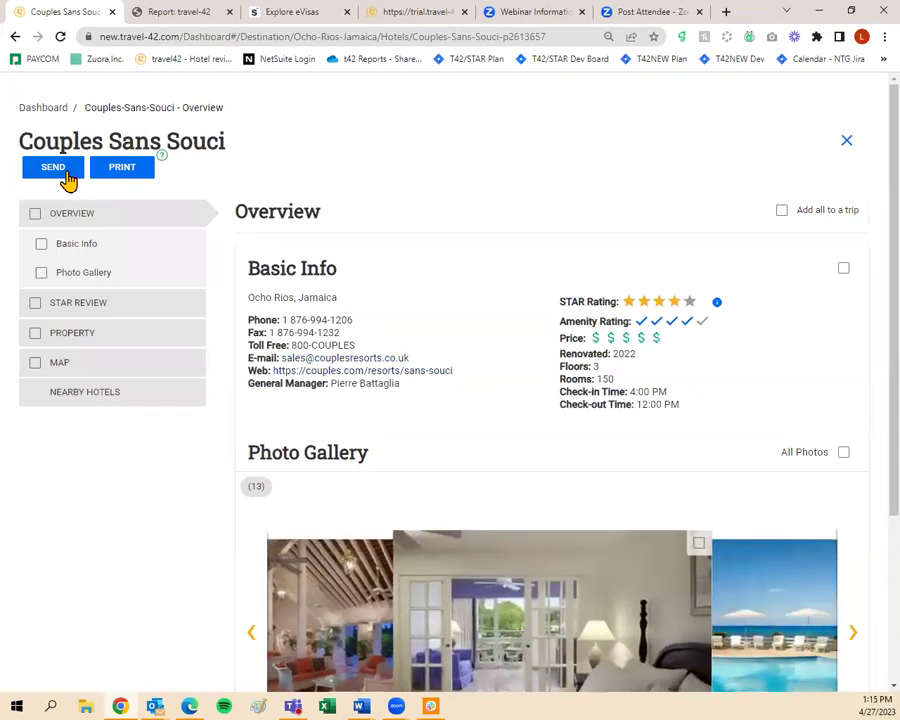
View the Quick Send form for Couples Sans Souci, close it without sending and return to the dashboard
left_click(55, 172)
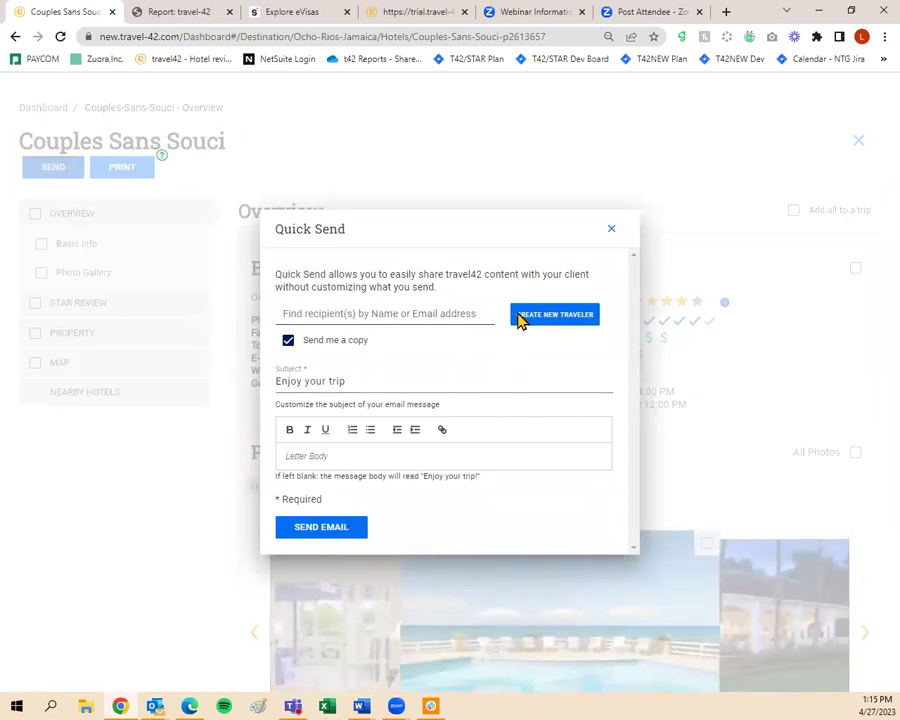
left_click(610, 230)
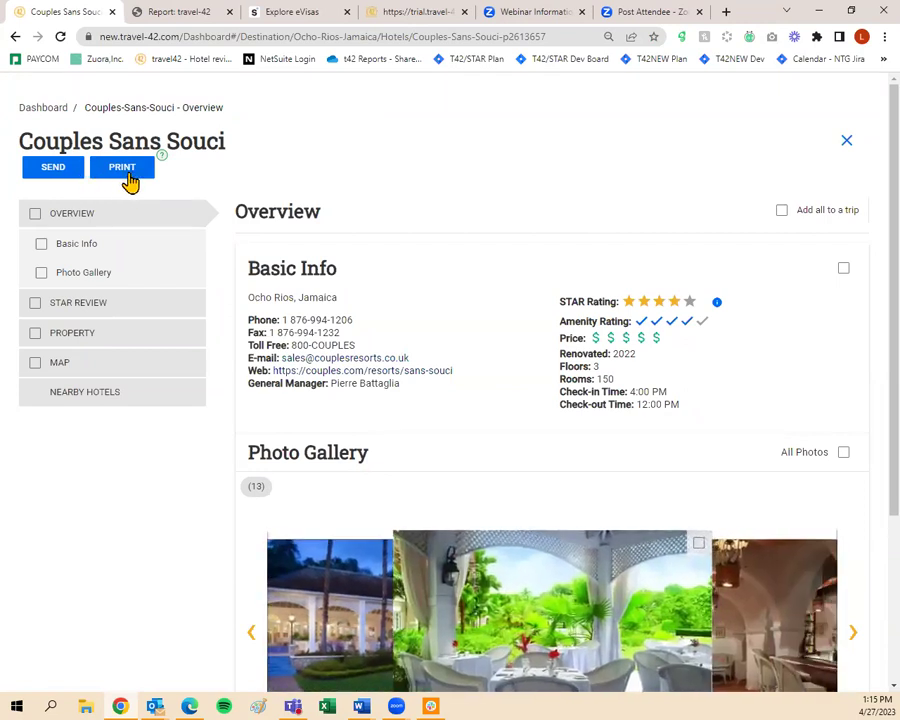
left_click(48, 108)
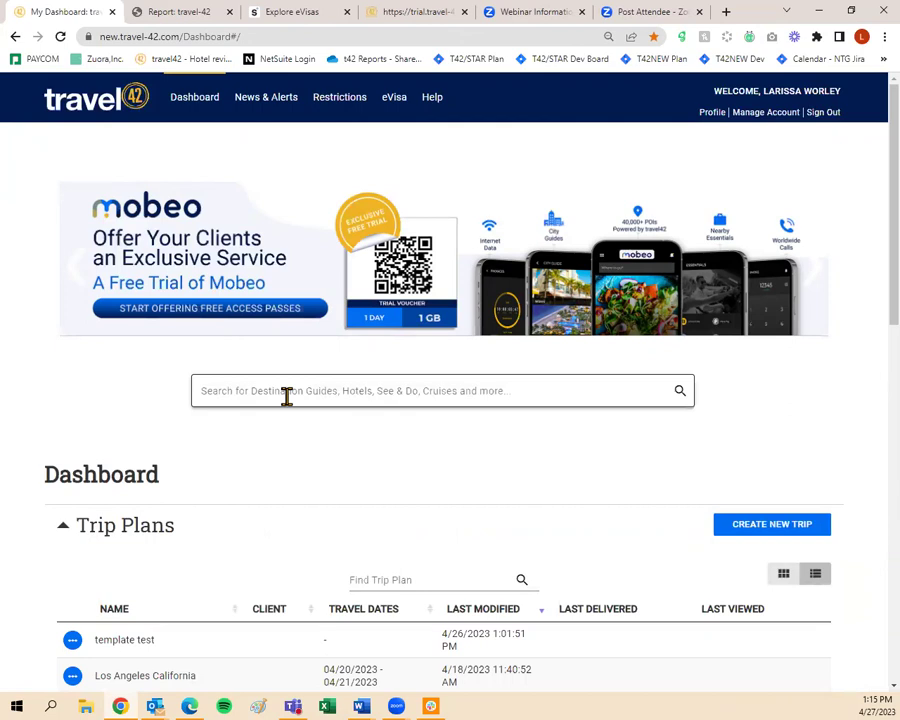
Search the dashboard for "jamaica", look over the suggested matches and show the full search results
left_click(286, 396)
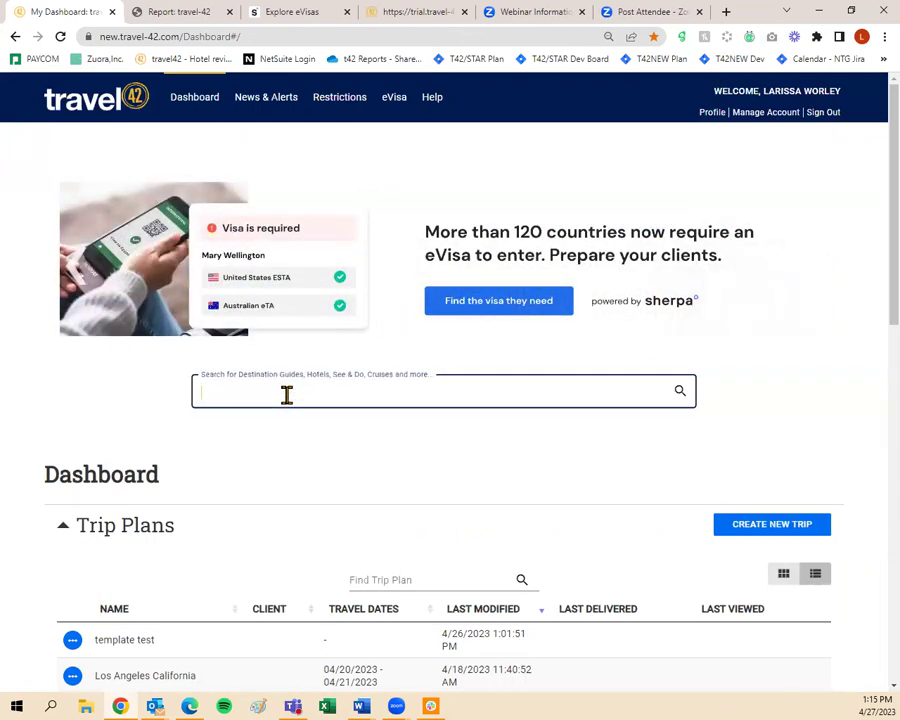
type("jamaica")
scroll(290, 410, "down", 4)
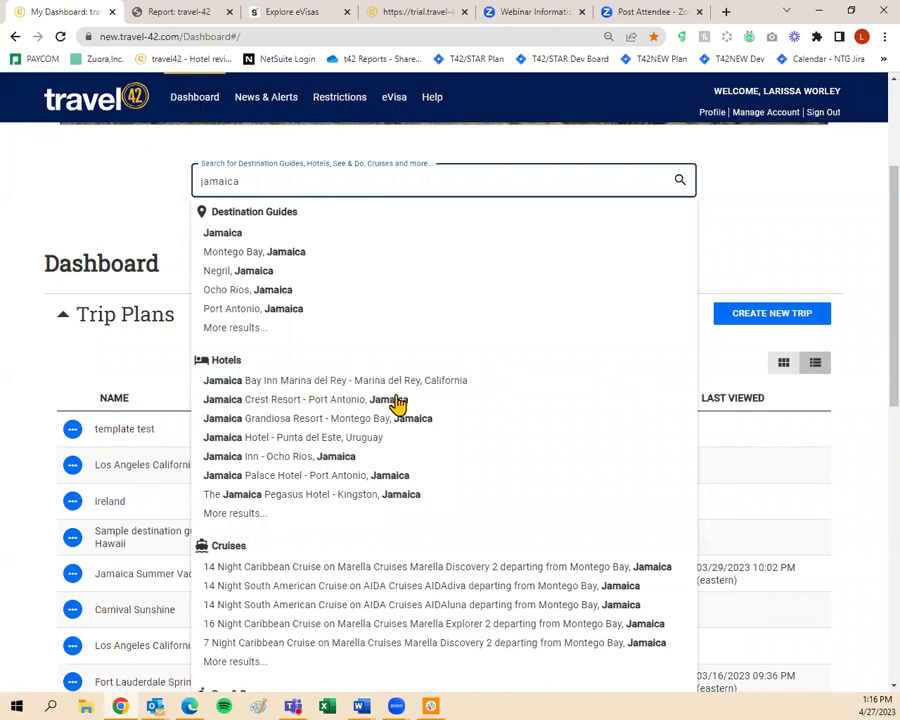
scroll(397, 404, "up", 3)
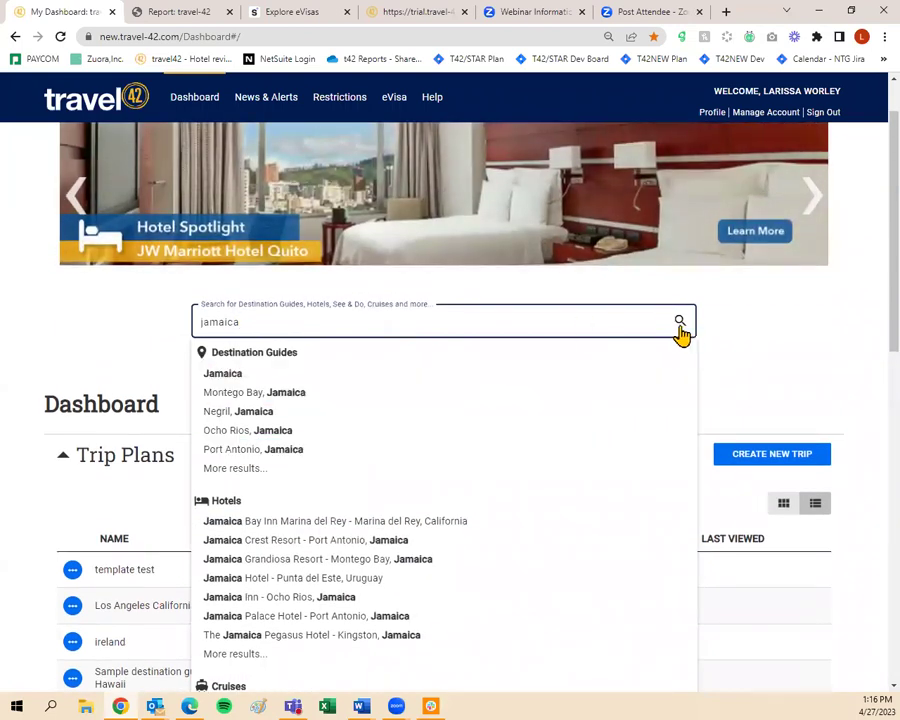
left_click(680, 323)
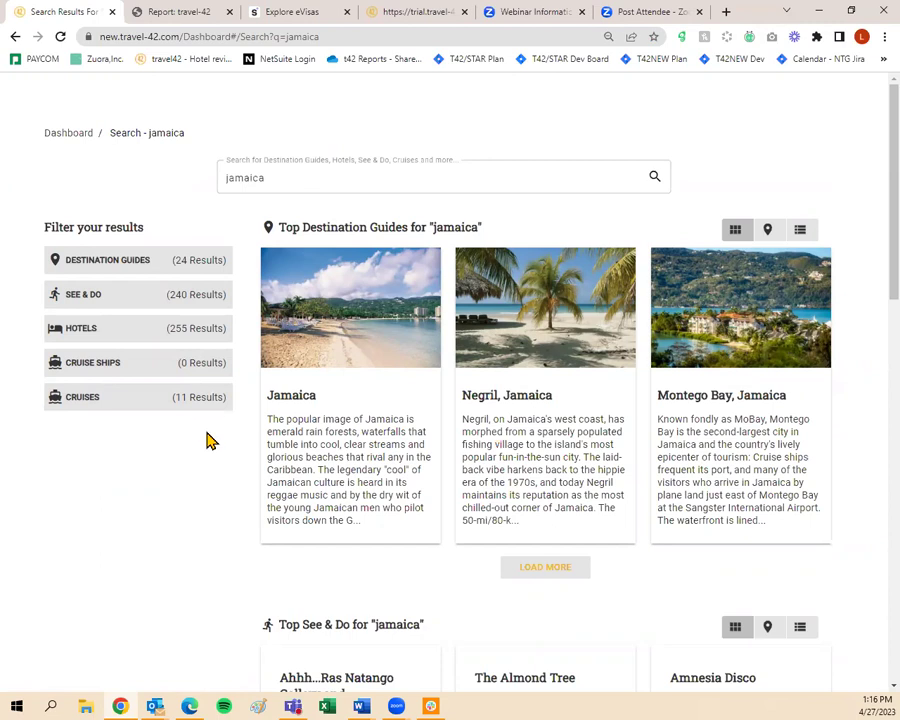
View the details of the Jamaica destination guide and return to the jamaica search results
mouse_move(301, 434)
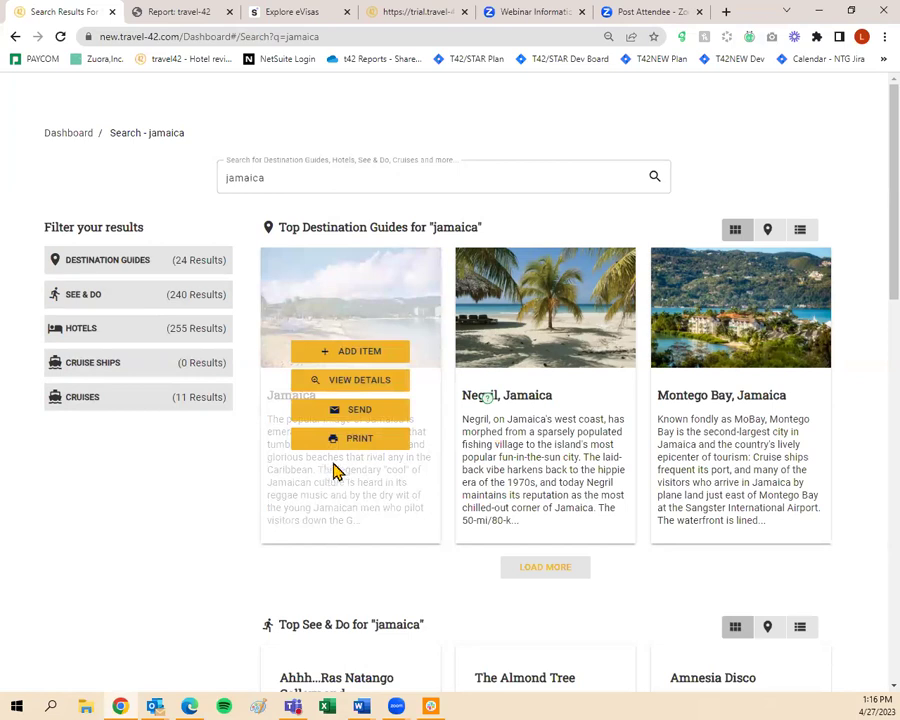
left_click(386, 391)
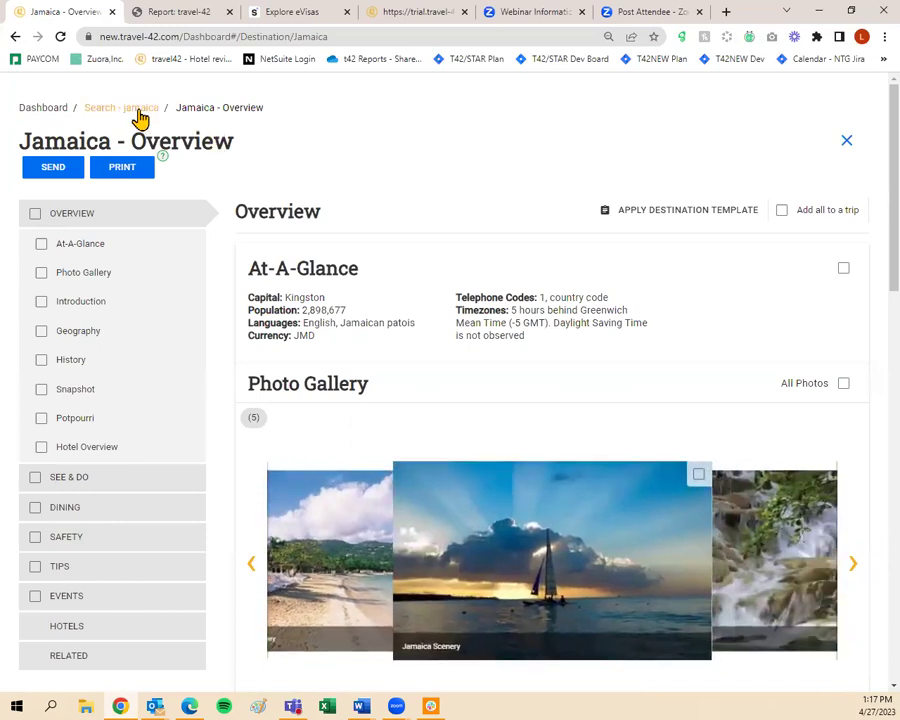
left_click(138, 112)
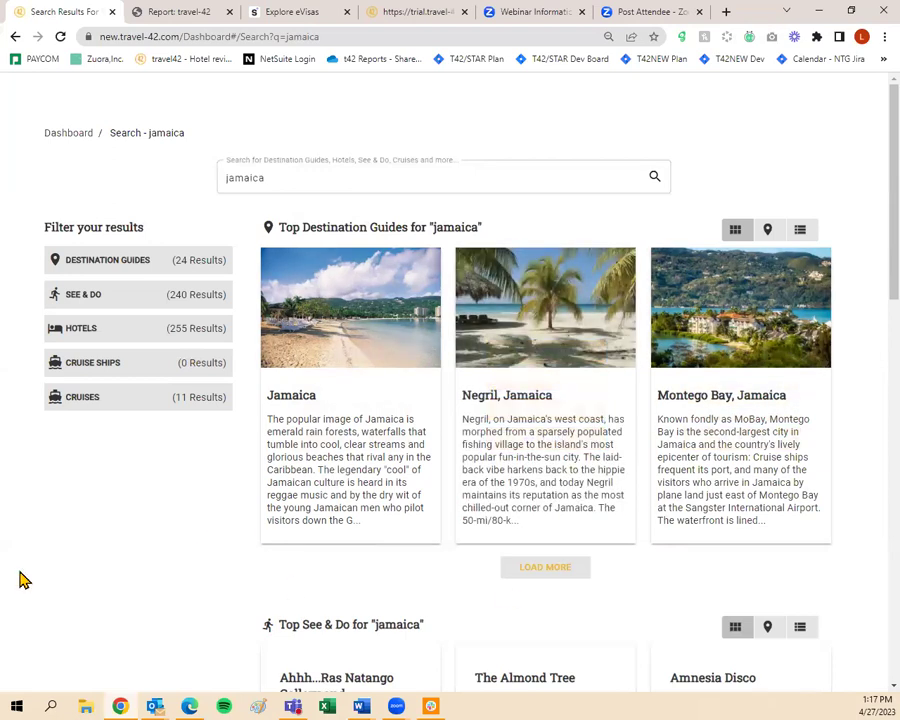
Limit the jamaica results to hotels and examine the available hotel filters
left_click(136, 343)
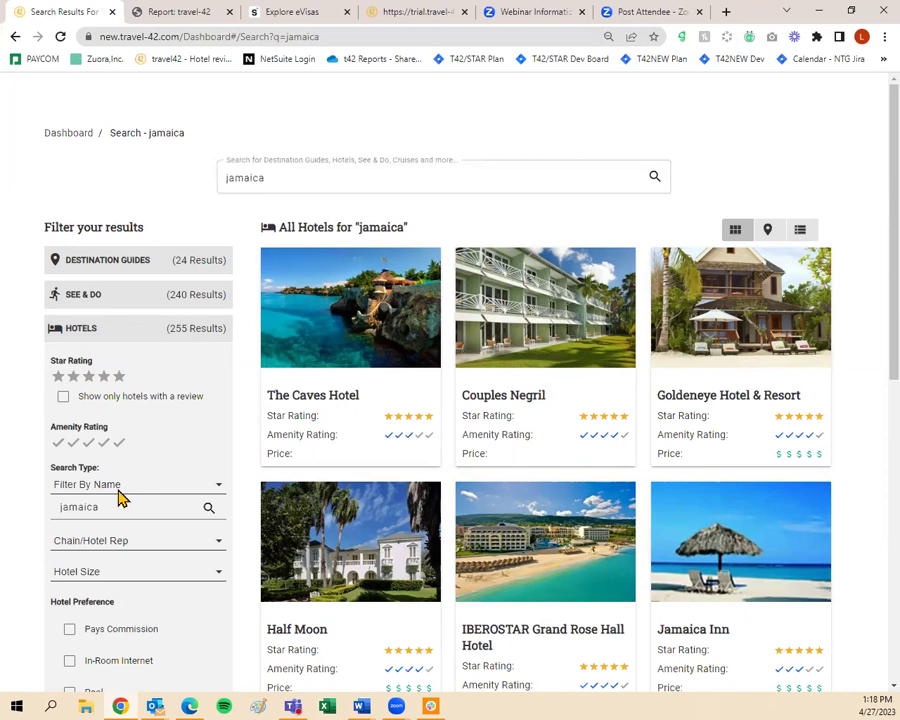
scroll(120, 500, "down", 3)
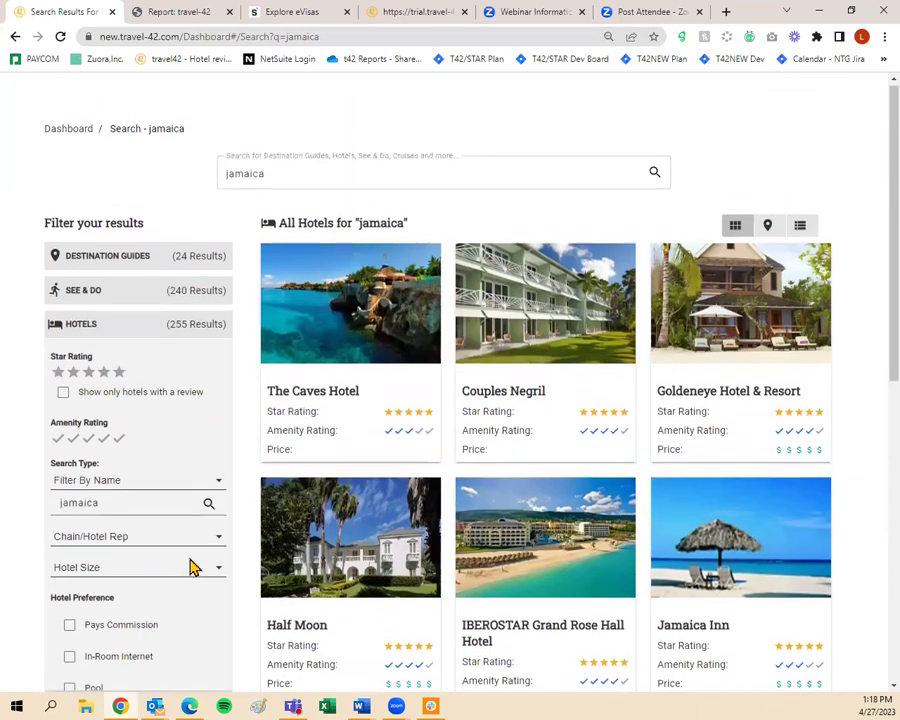
scroll(192, 566, "up", 3)
Compare The Caves Hotel, Couples Negril and Goldeneye Hotel & Resort, examining their ratings and features side by side
mouse_move(356, 418)
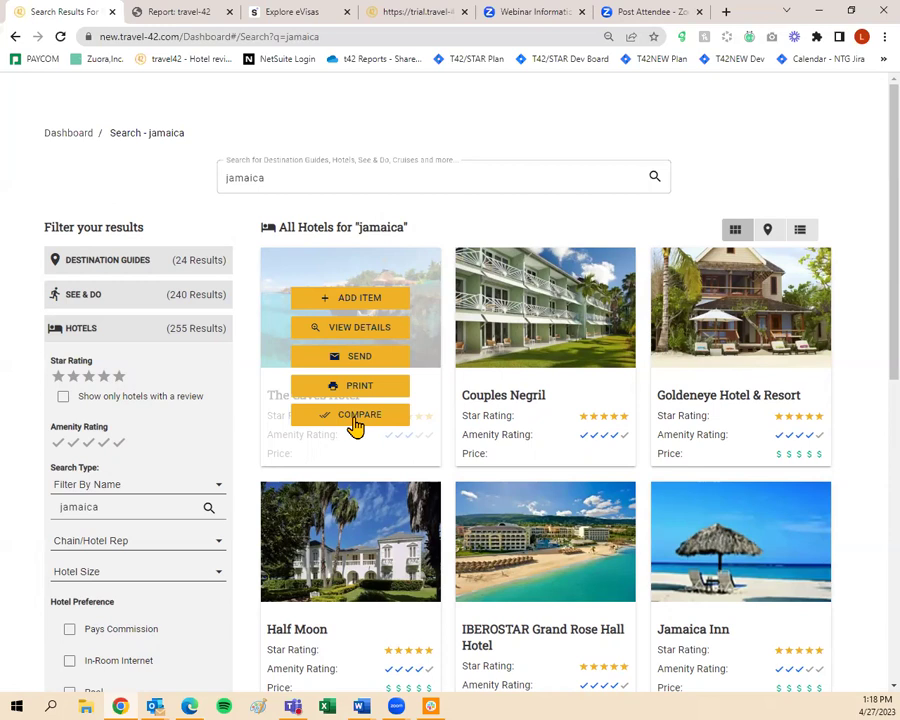
left_click(355, 425)
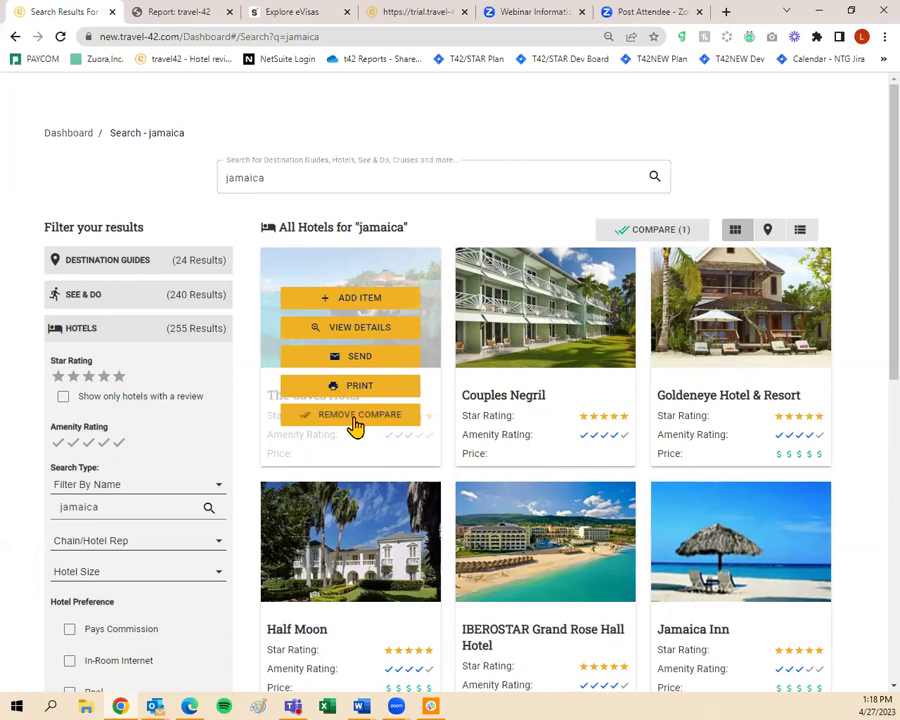
left_click(530, 420)
left_click(774, 416)
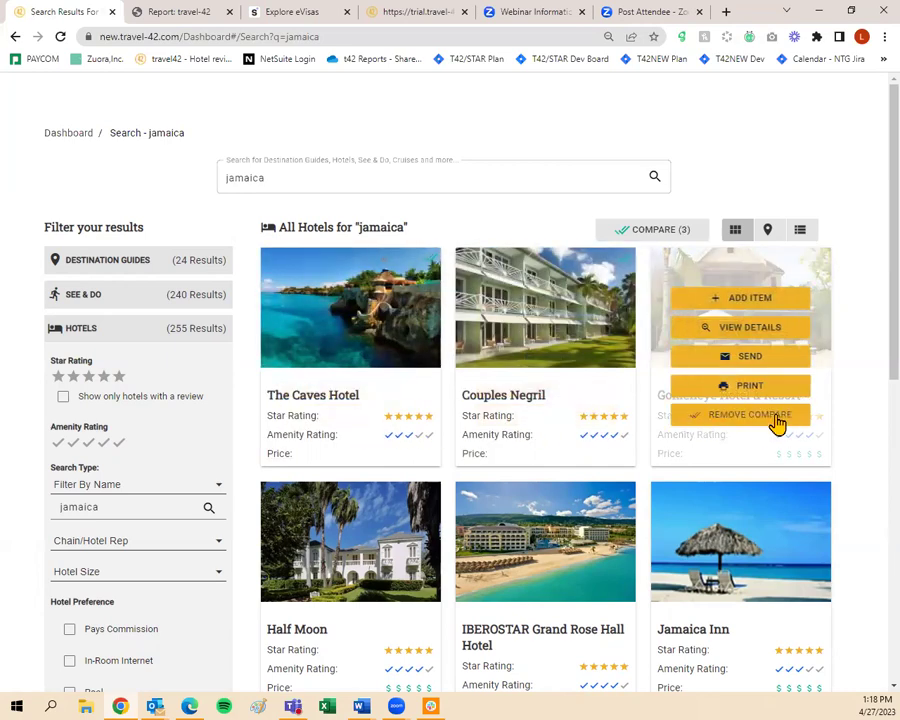
left_click(677, 236)
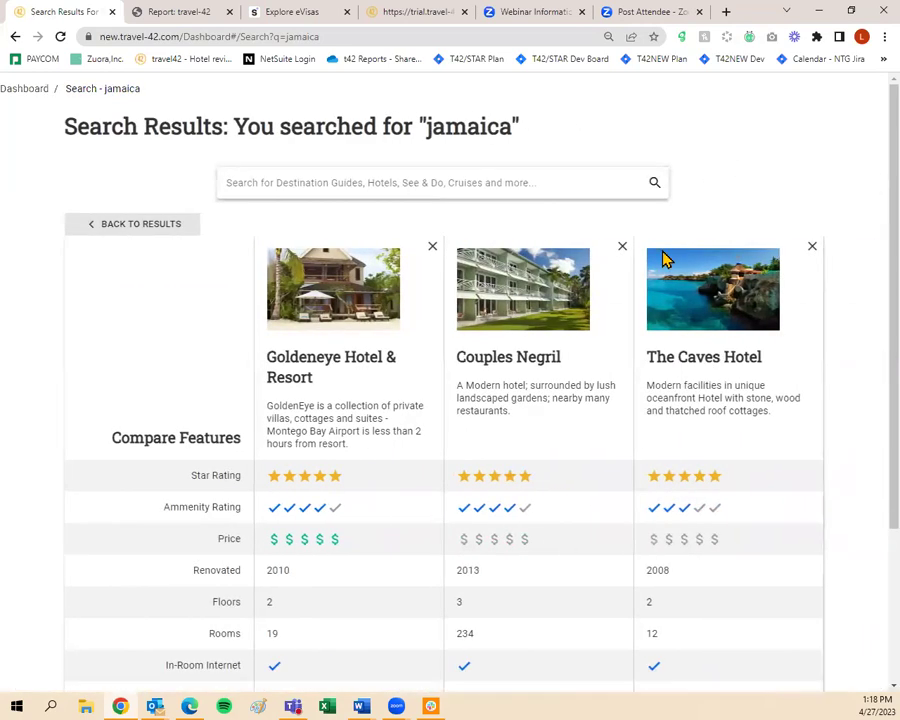
scroll(410, 458, "down", 2)
scroll(408, 462, "down", 1)
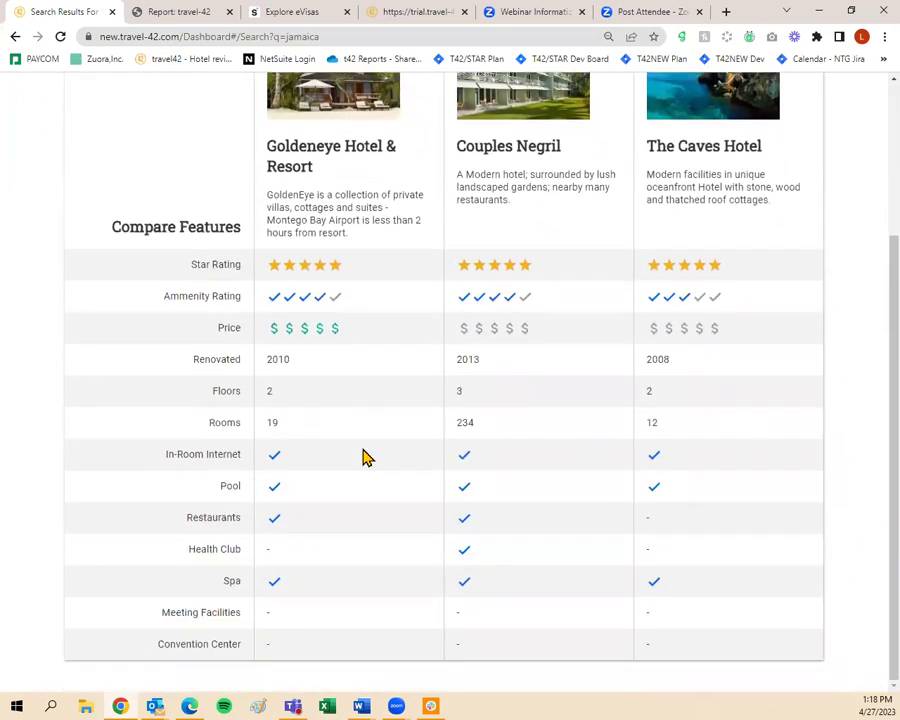
scroll(363, 457, "up", 3)
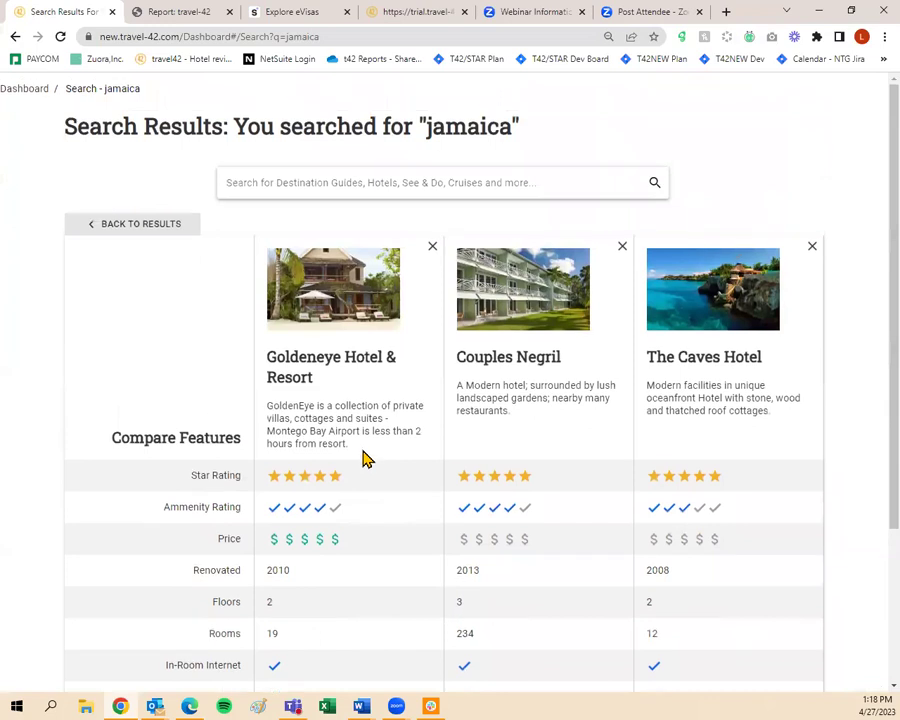
Leave the hotel comparison, return to the dashboard and run the "jamaica" search again
left_click(16, 35)
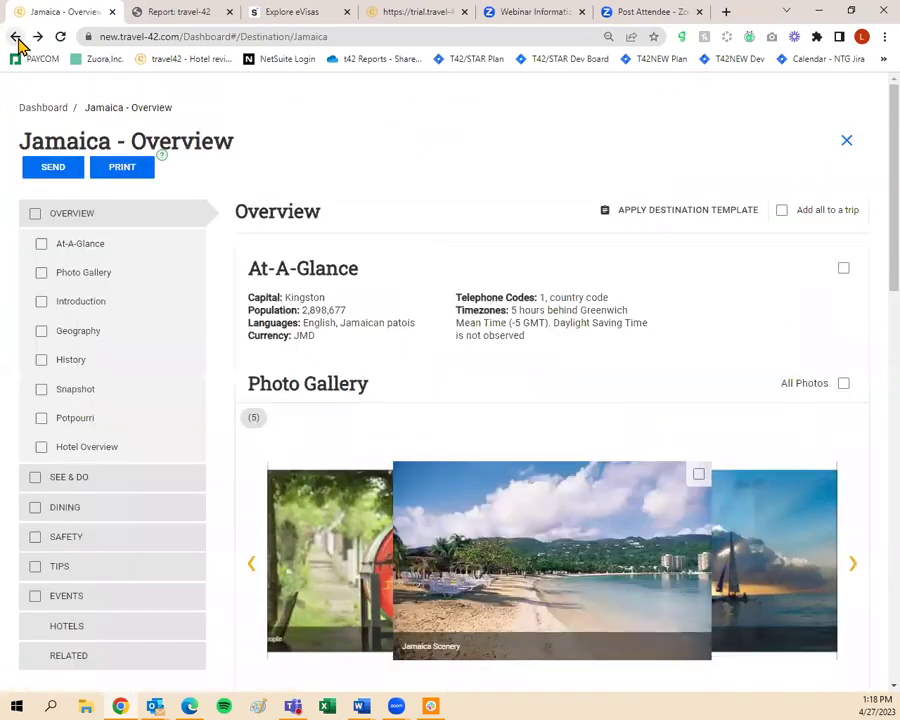
left_click(45, 107)
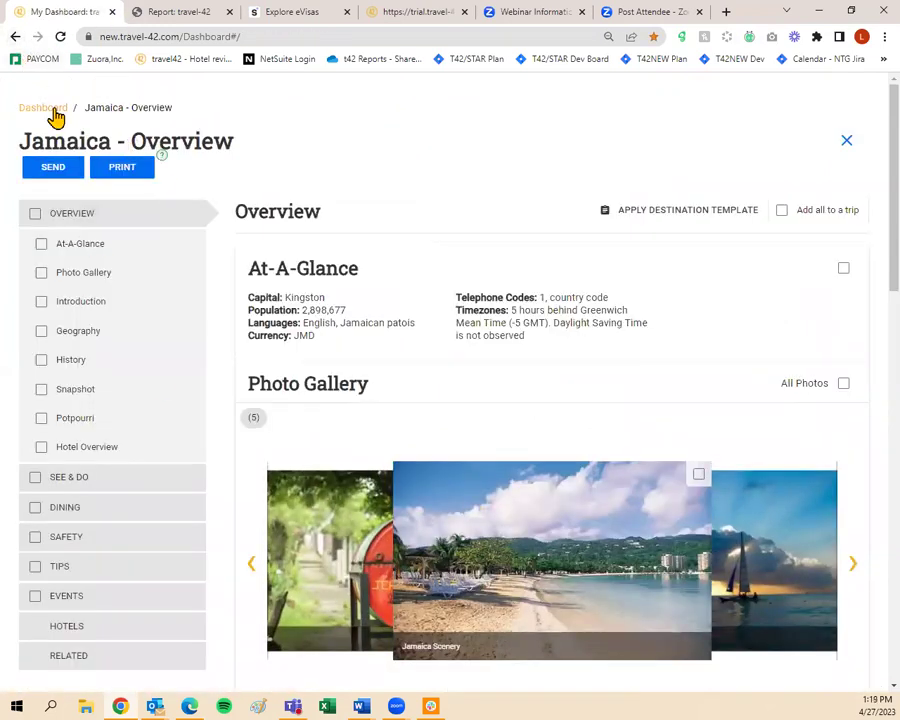
left_click(437, 389)
type("jamaica")
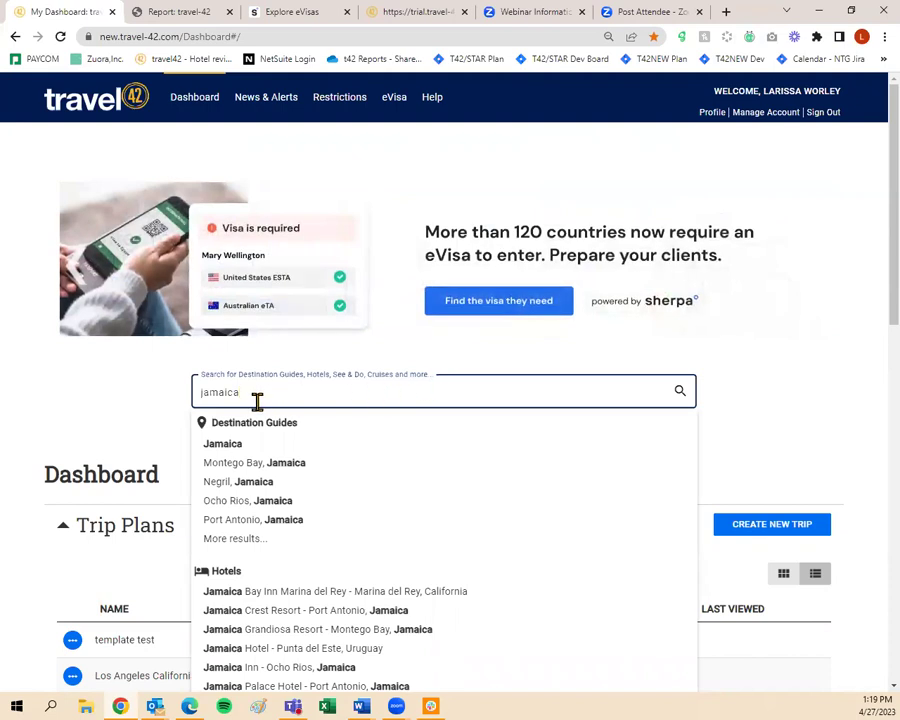
key("Return")
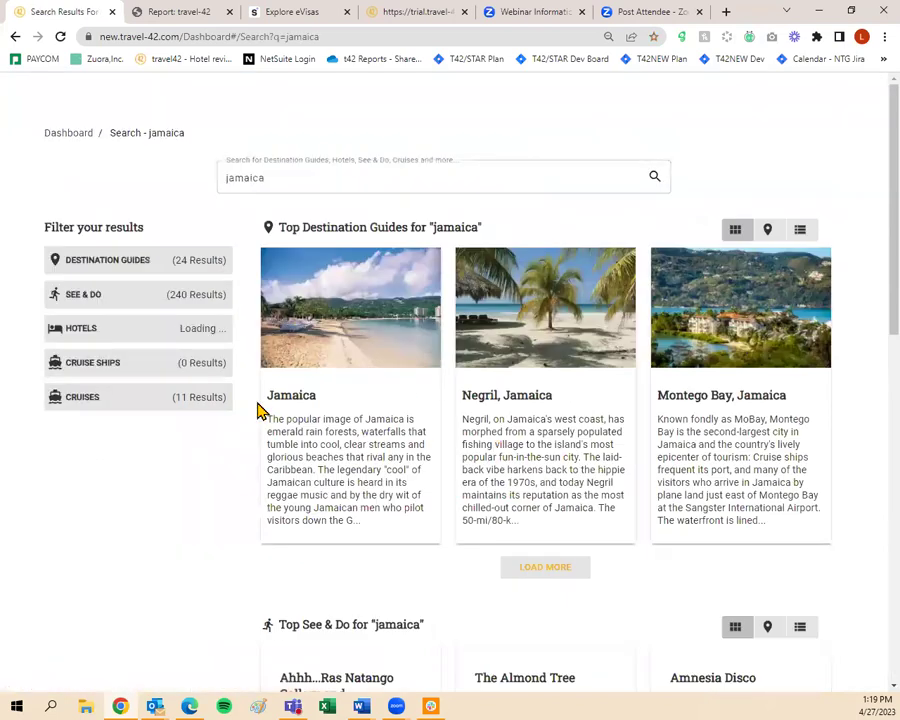
Limit the results to hotels, open the details of The Caves Hotel and view its overview down to the booking info
left_click(165, 334)
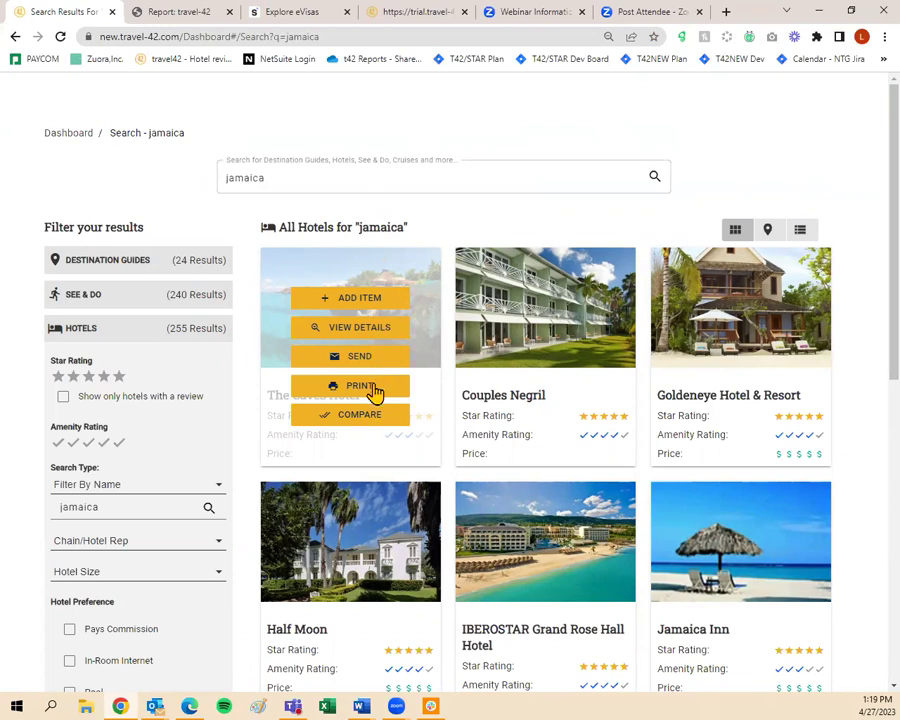
left_click(369, 334)
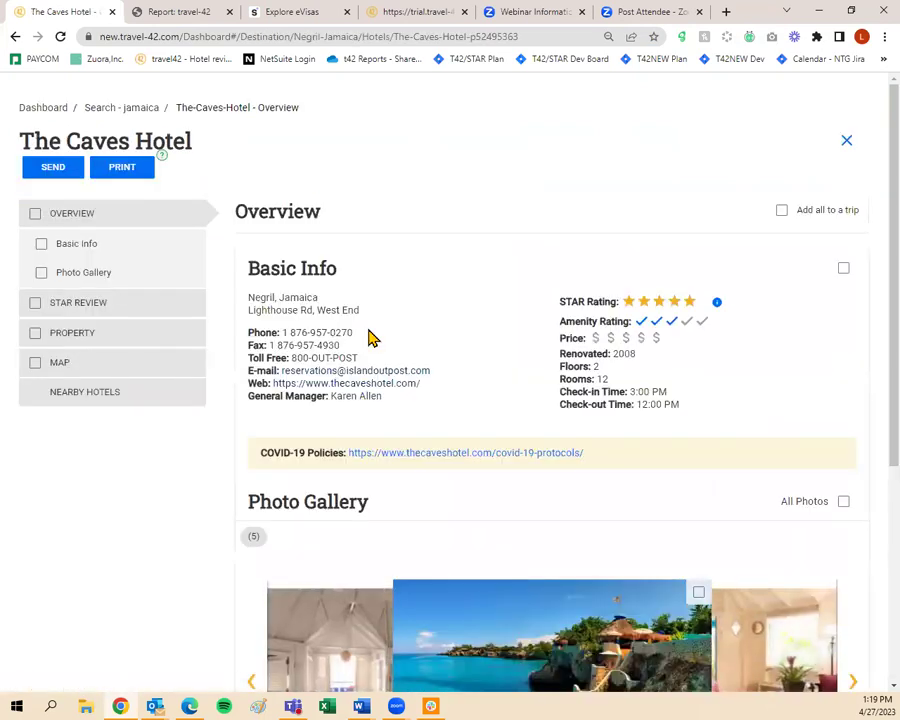
scroll(482, 593, "down", 5)
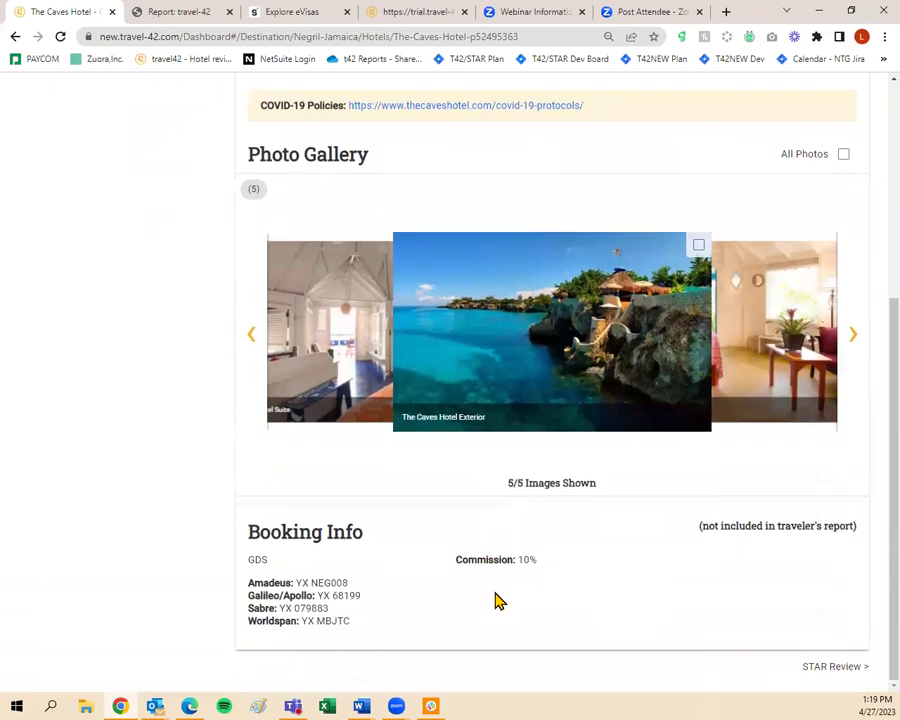
Review The Caves Hotel's overview, including its basic info, COVID-19 policies link, photo gallery and booking info
scroll(500, 602, "up", 4)
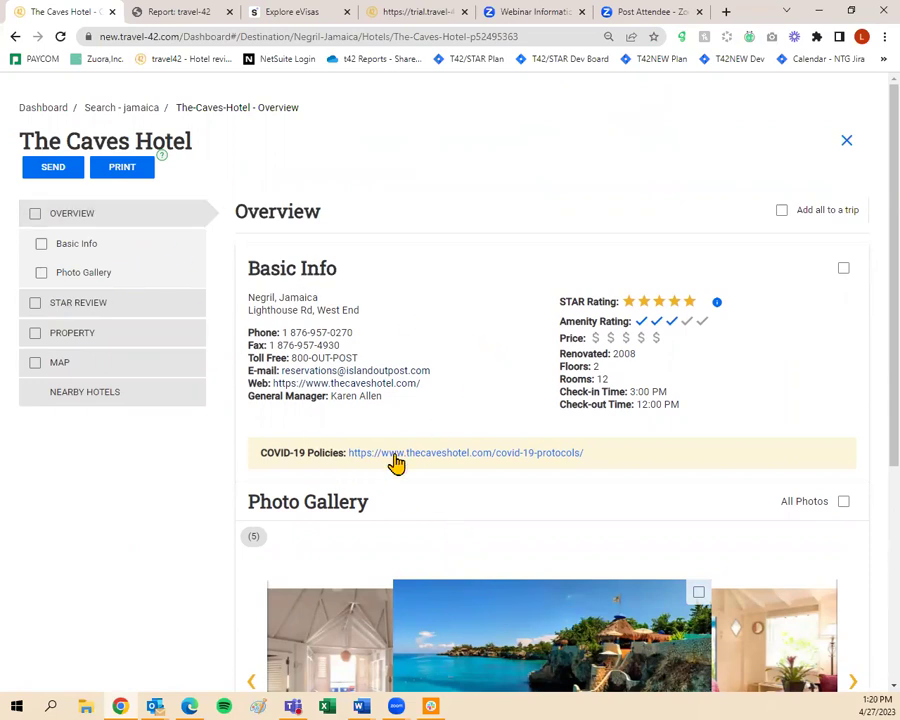
scroll(372, 480, "down", 3)
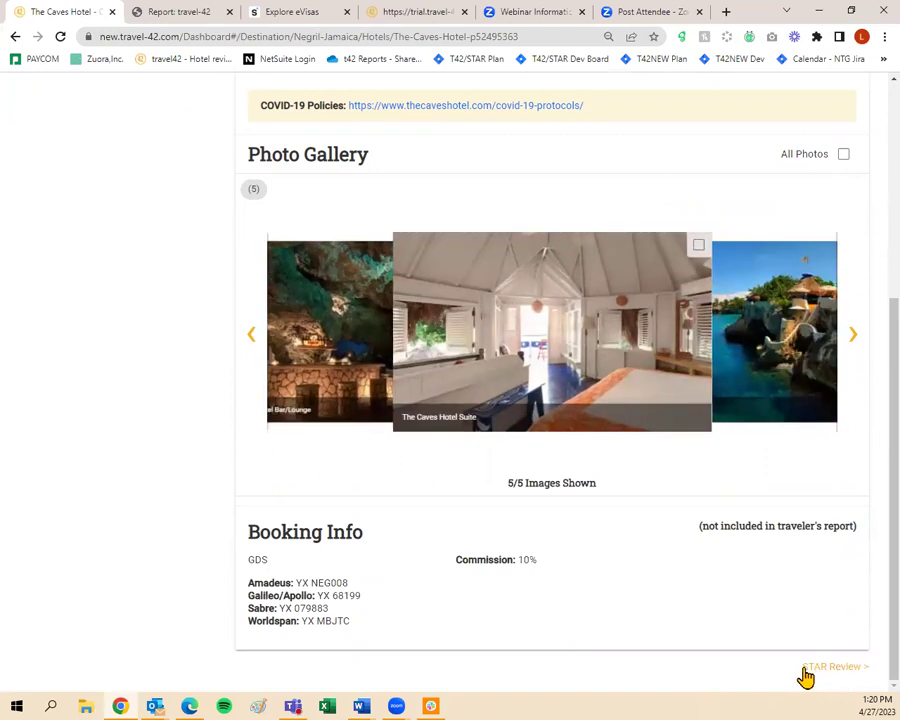
scroll(825, 678, "up", 5)
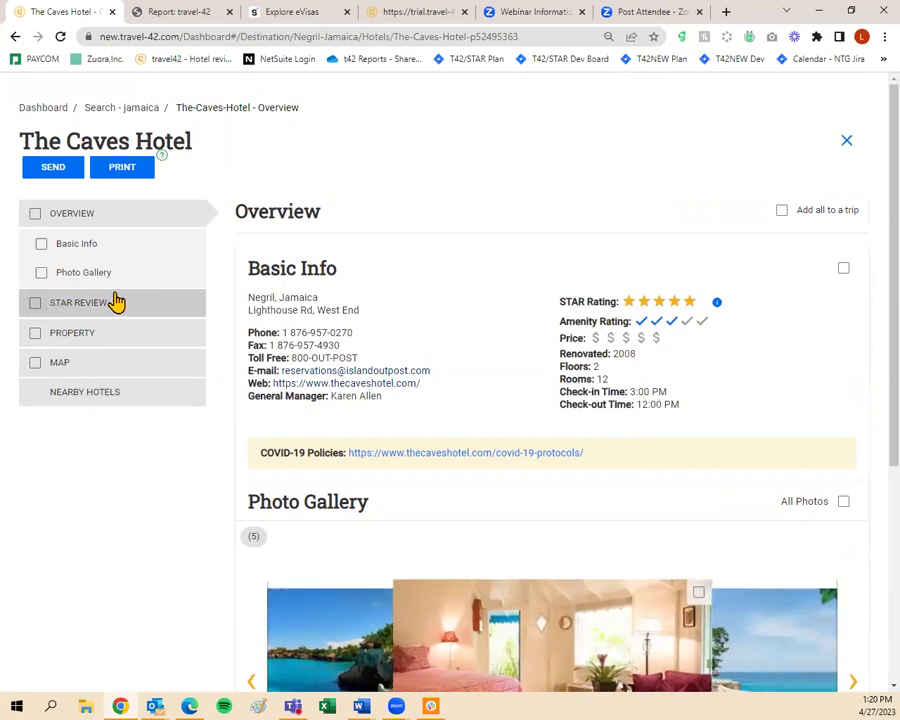
Open The Caves Hotel's STAR Review and read it from Location and History through Comparable Properties
left_click(158, 305)
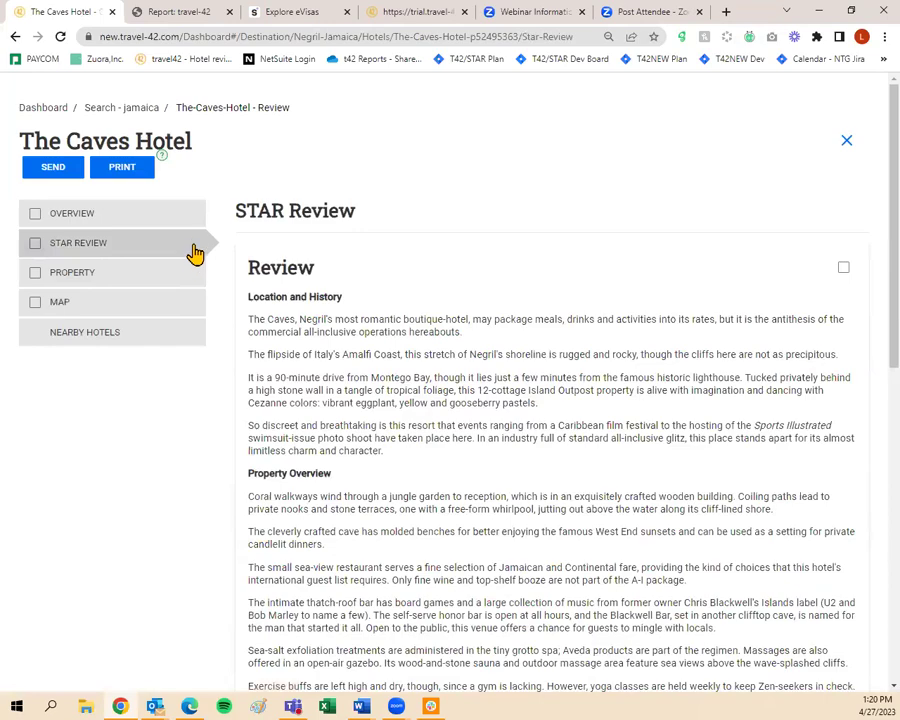
scroll(541, 440, "down", 6)
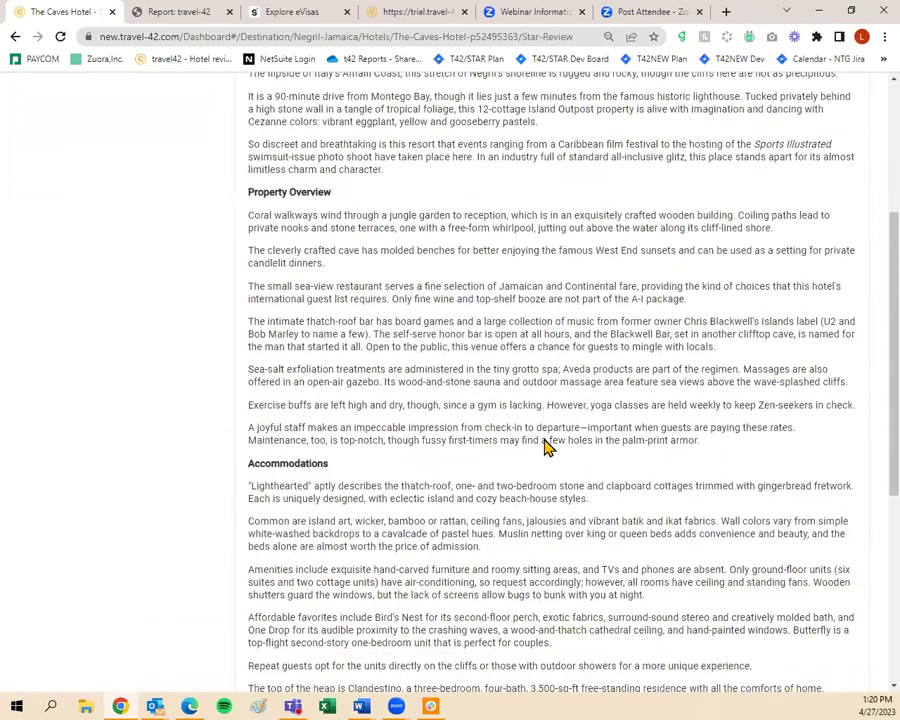
scroll(550, 490, "up", 3)
scroll(569, 519, "up", 4)
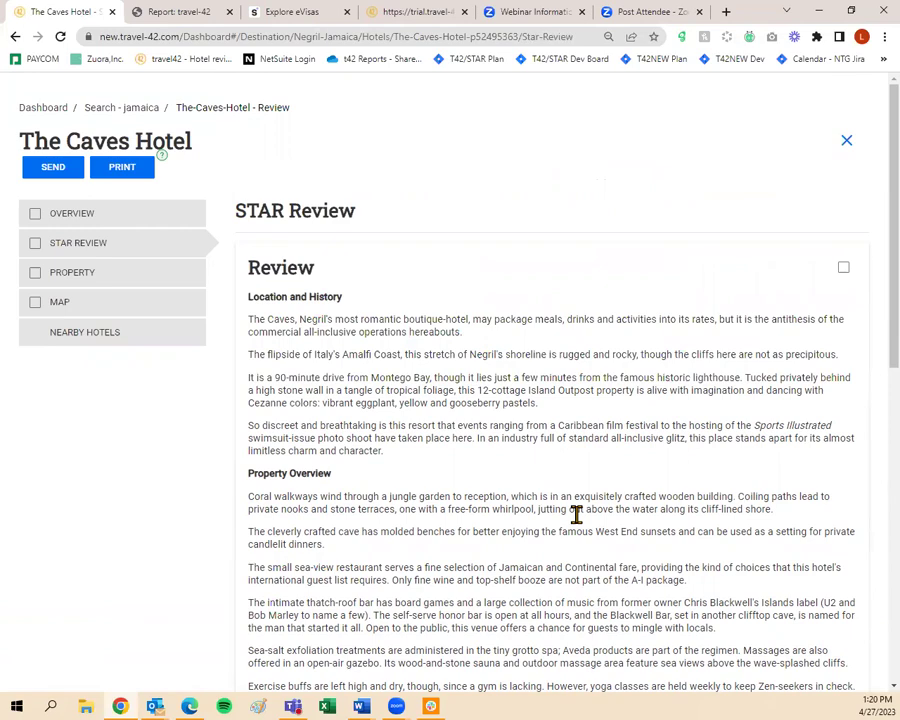
scroll(440, 370, "down", 2)
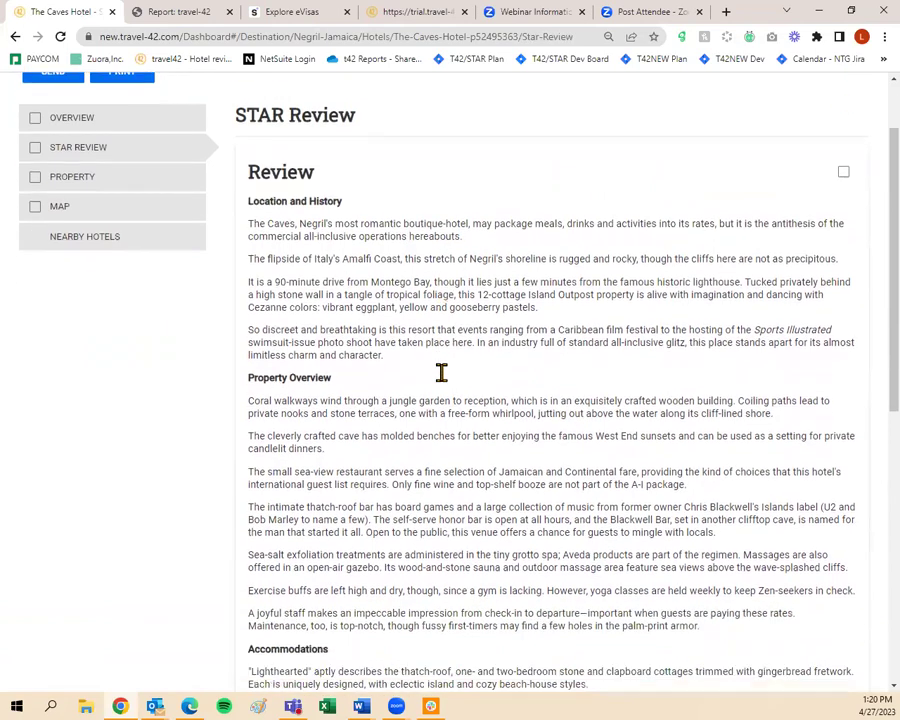
scroll(441, 372, "down", 5)
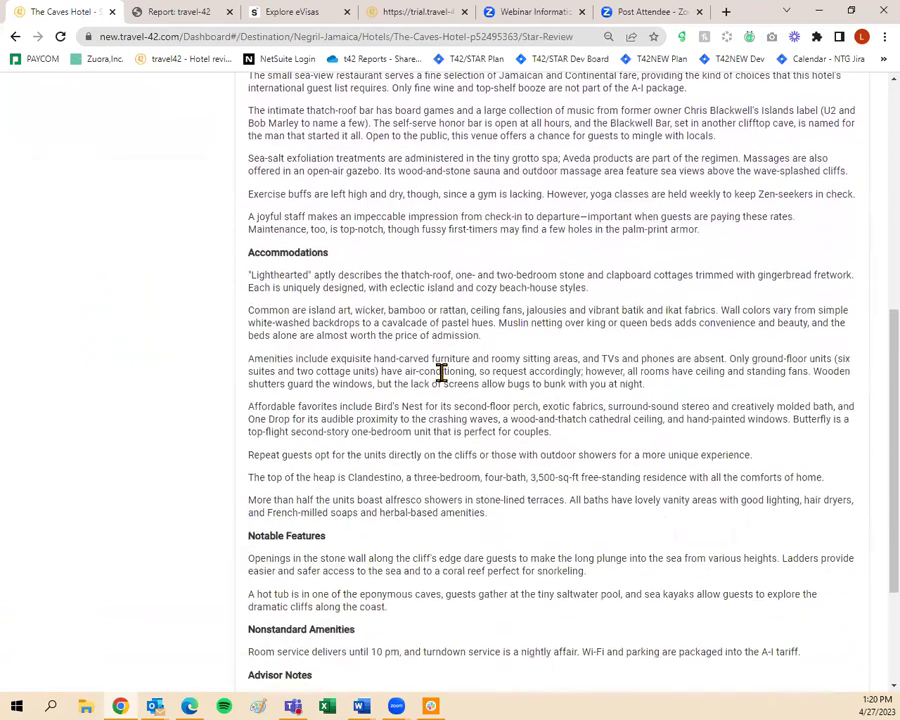
scroll(441, 372, "down", 3)
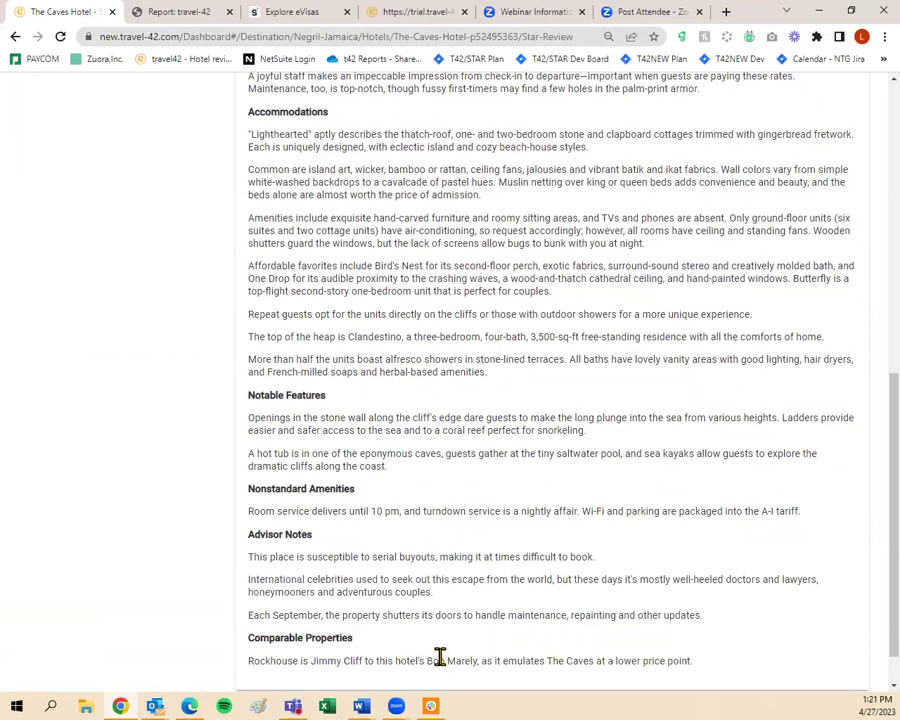
scroll(438, 652, "up", 1)
scroll(444, 656, "down", 2)
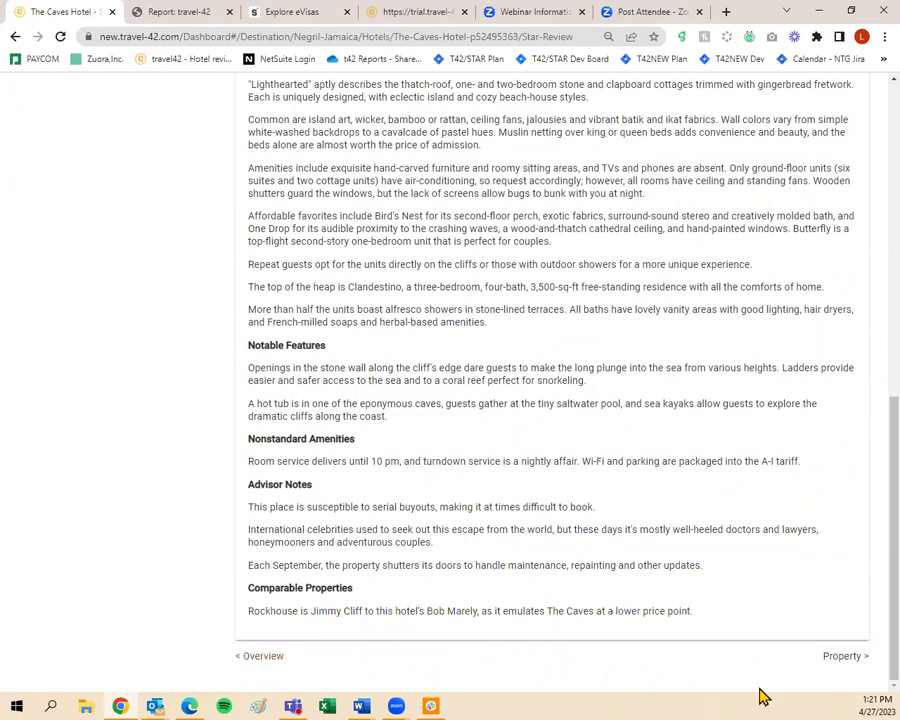
Open the hotel's property information and examine its amenities, facilities, recreation, rates and policies, and location
left_click(836, 666)
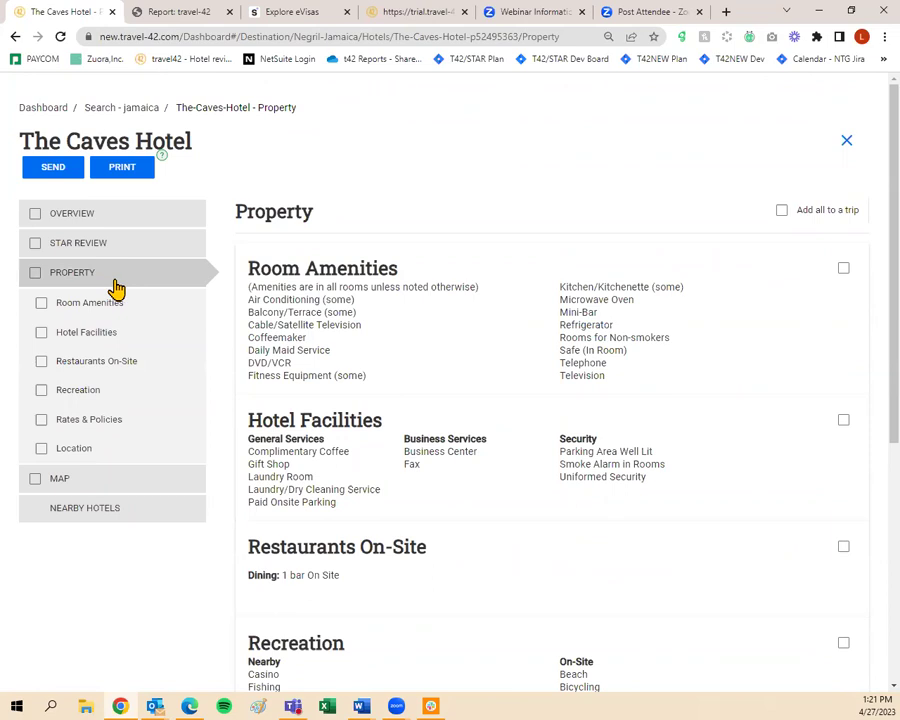
scroll(490, 376, "down", 3)
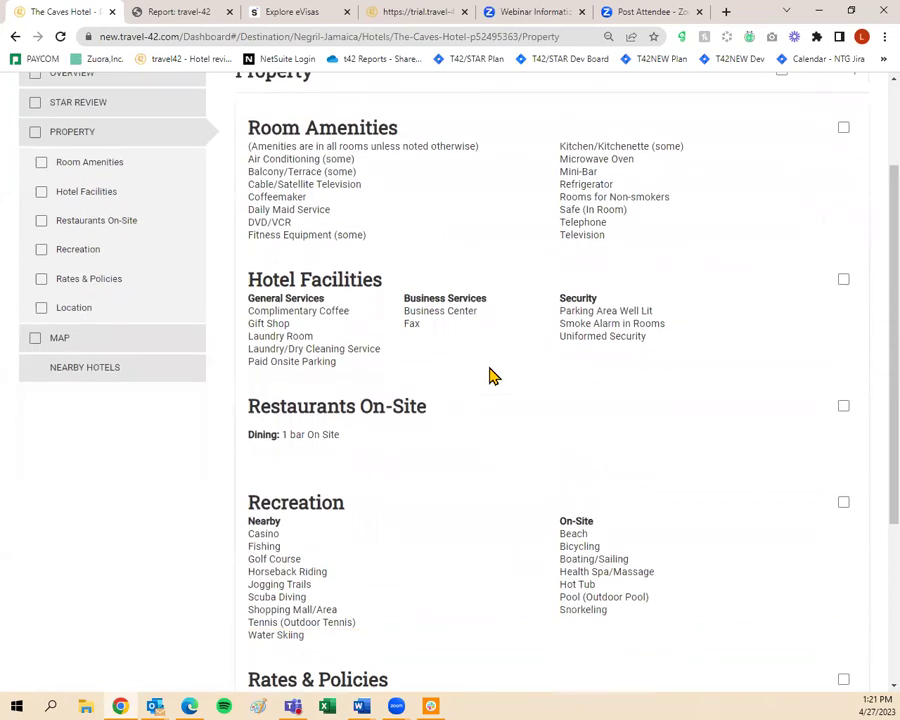
scroll(500, 416, "down", 3)
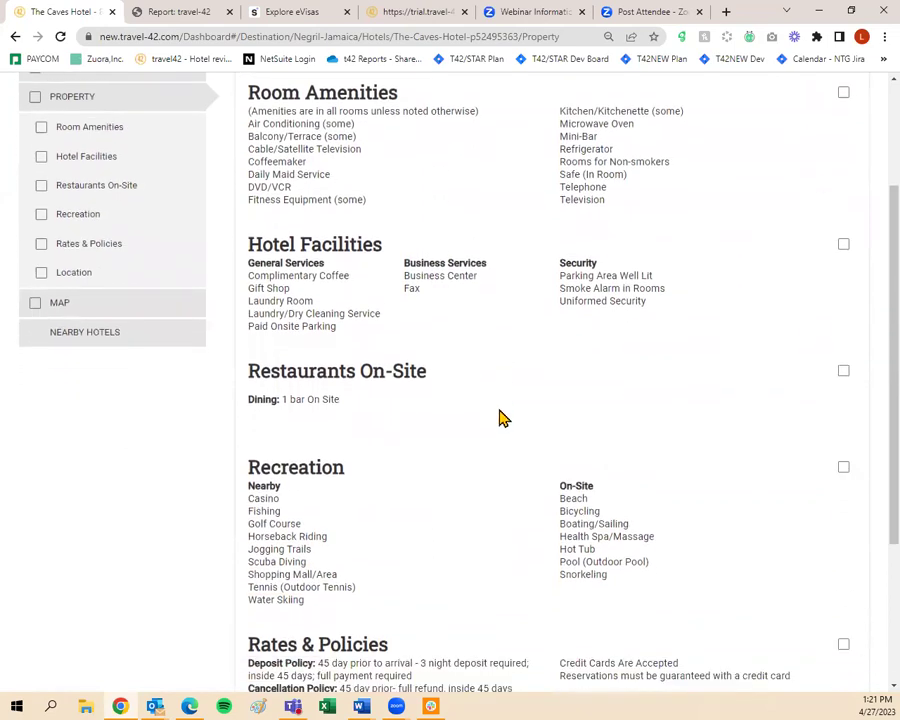
scroll(500, 416, "down", 2)
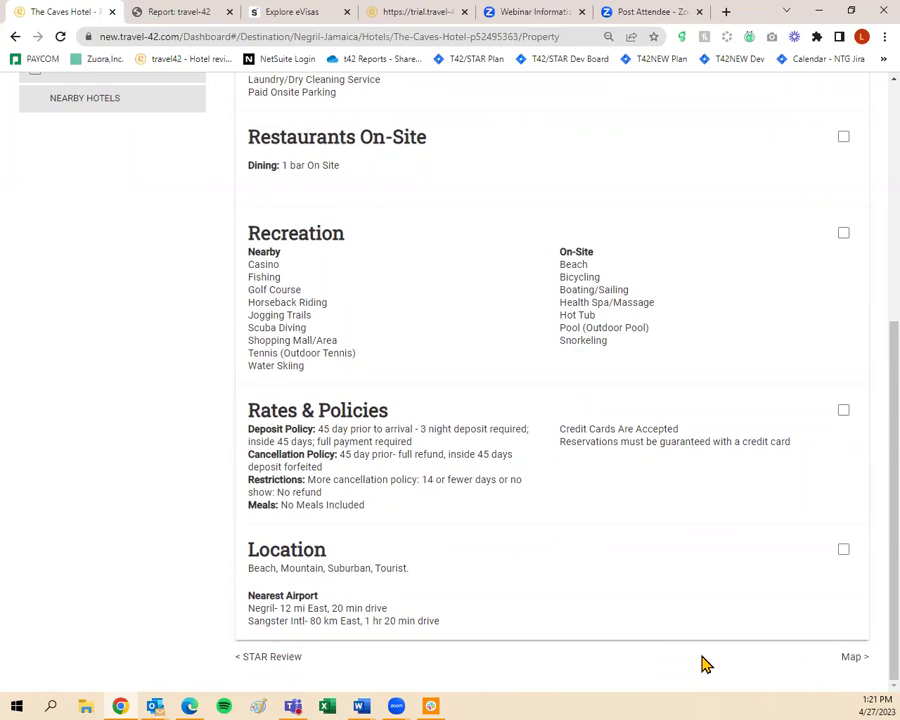
View the hotel's STAR Review, map and property sections in turn, ending back on its overview
left_click(275, 657)
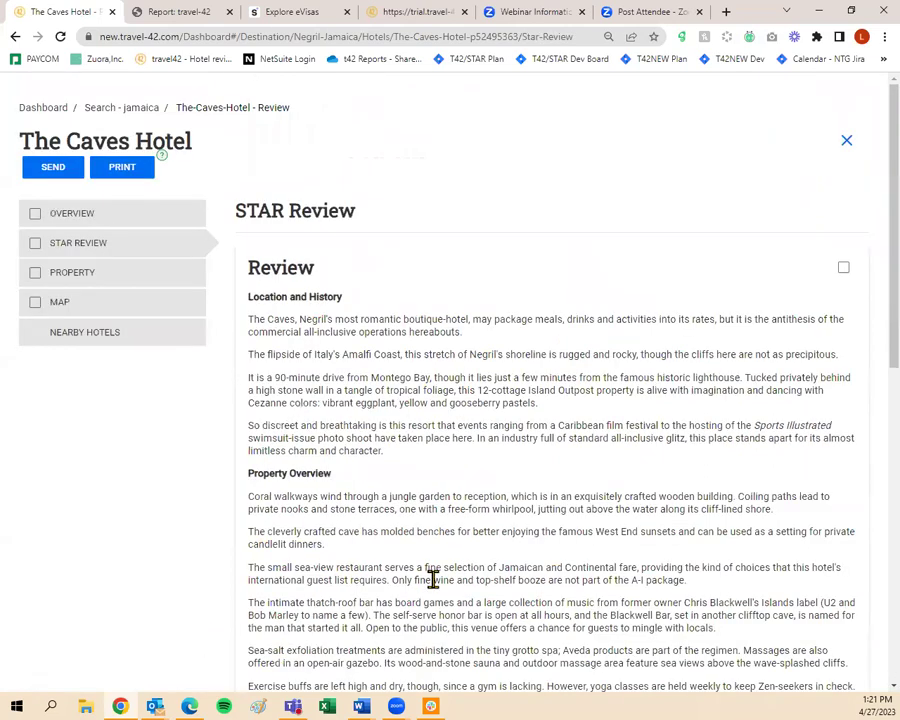
left_click(185, 304)
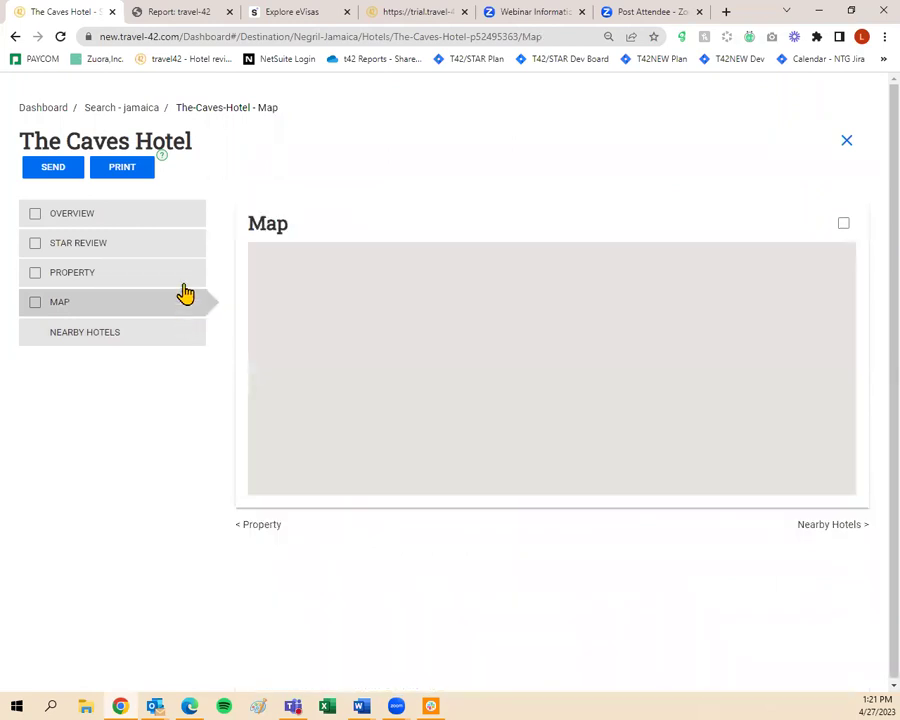
left_click(182, 275)
left_click(187, 222)
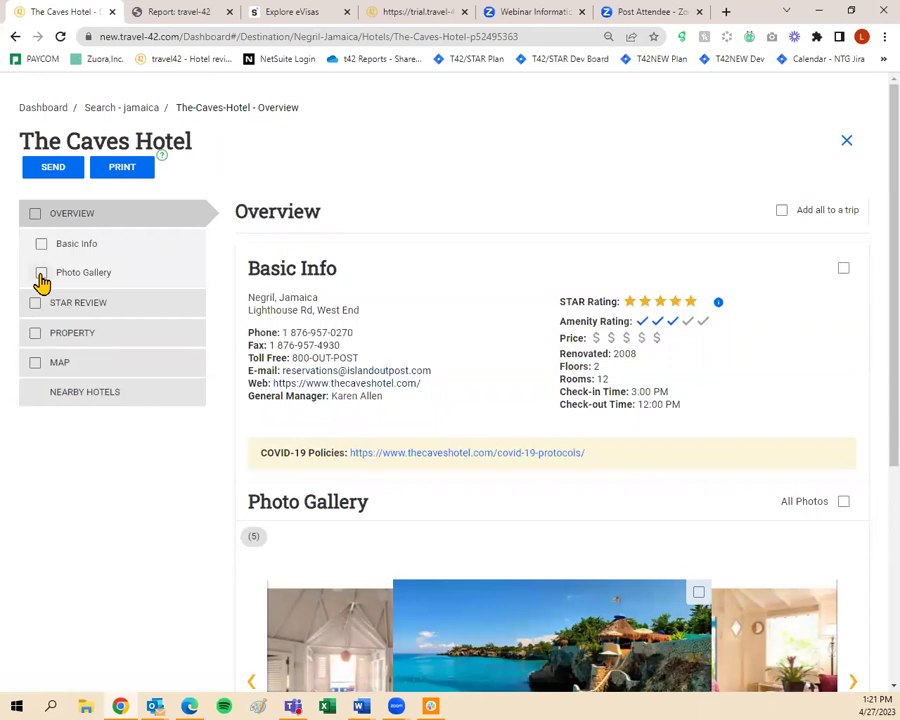
View the trip plan choices for adding the hotel's photo gallery, dismiss them without adding anything, and look over the gallery and booking info
left_click(41, 275)
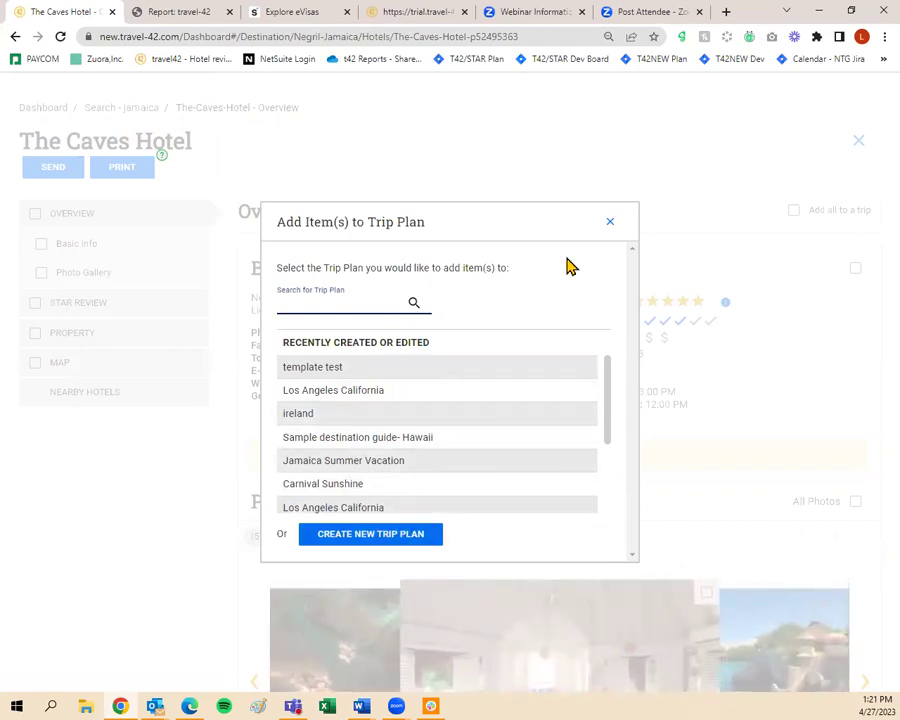
left_click(616, 224)
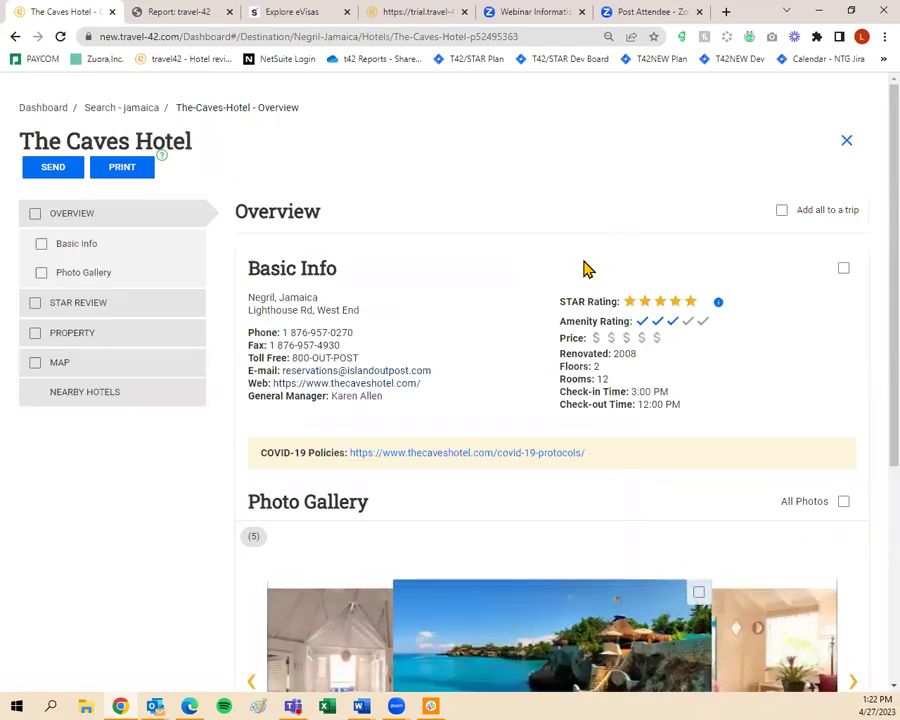
scroll(592, 296, "down", 3)
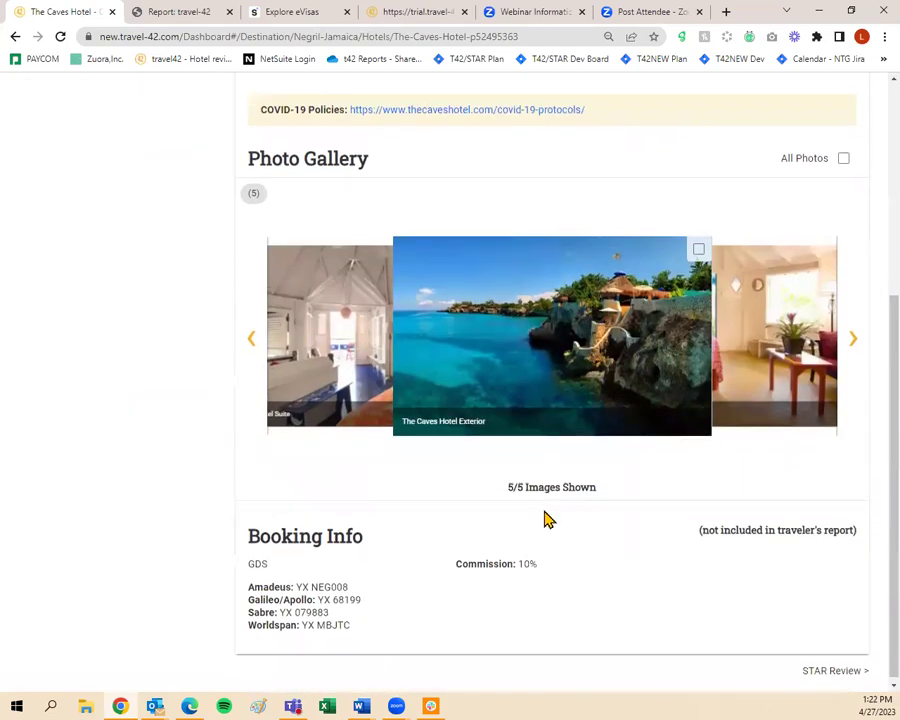
scroll(546, 518, "up", 3)
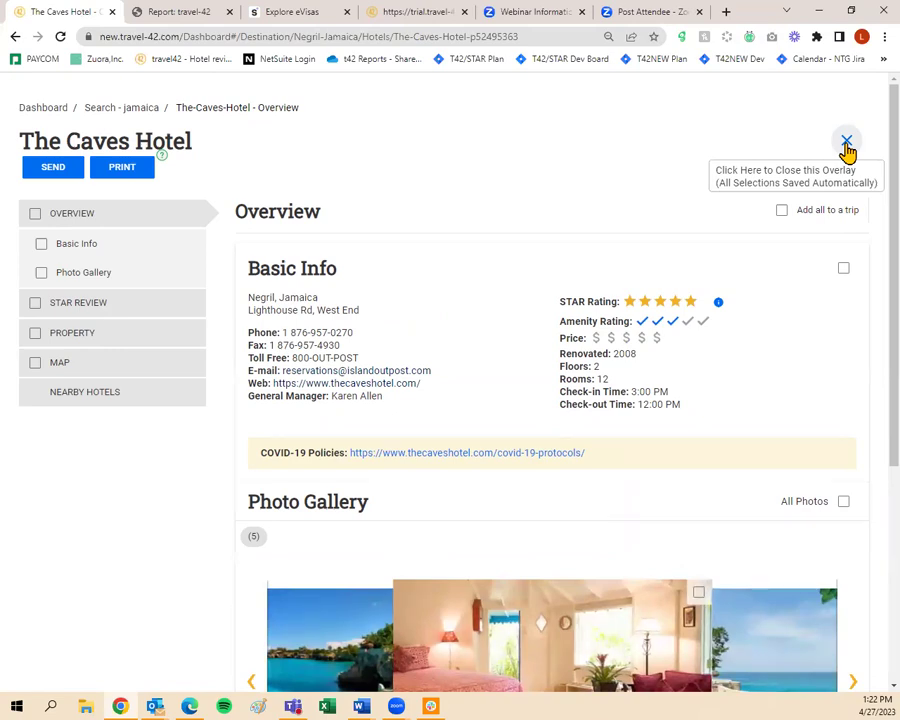
Close The Caves Hotel's details and look over the list of trip plans on the dashboard
left_click(847, 143)
scroll(784, 380, "down", 2)
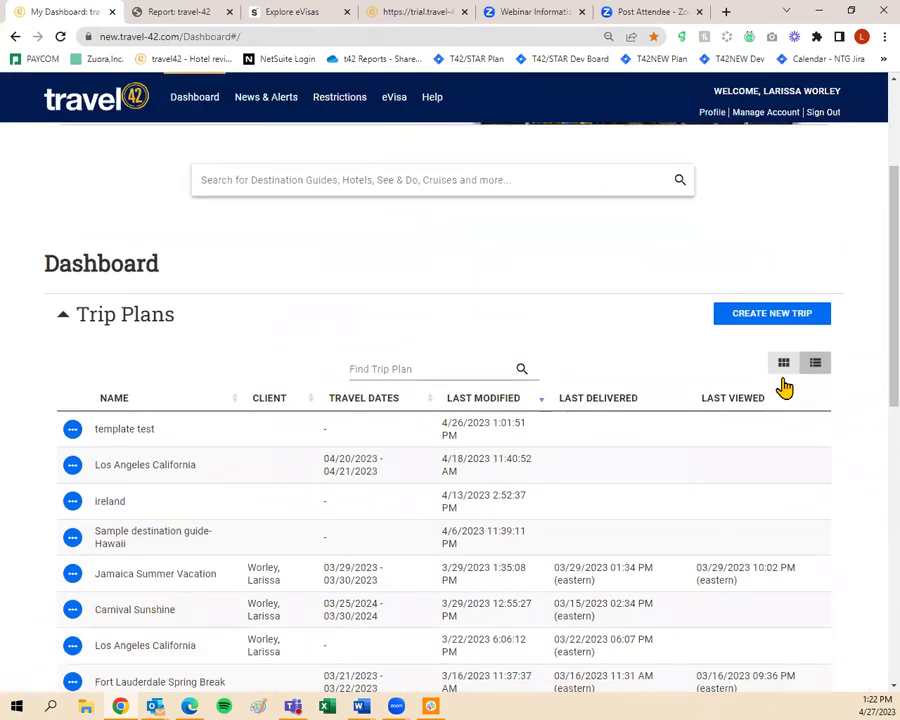
scroll(784, 385, "down", 4)
scroll(774, 414, "up", 6)
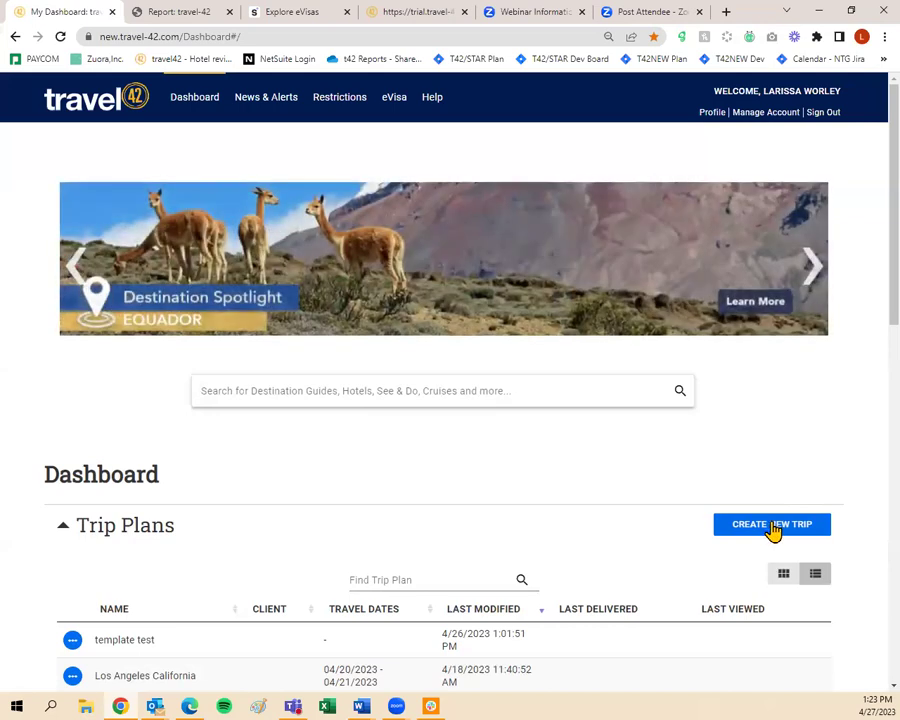
Start a new trip plan and name it "Texas Trip"
left_click(770, 535)
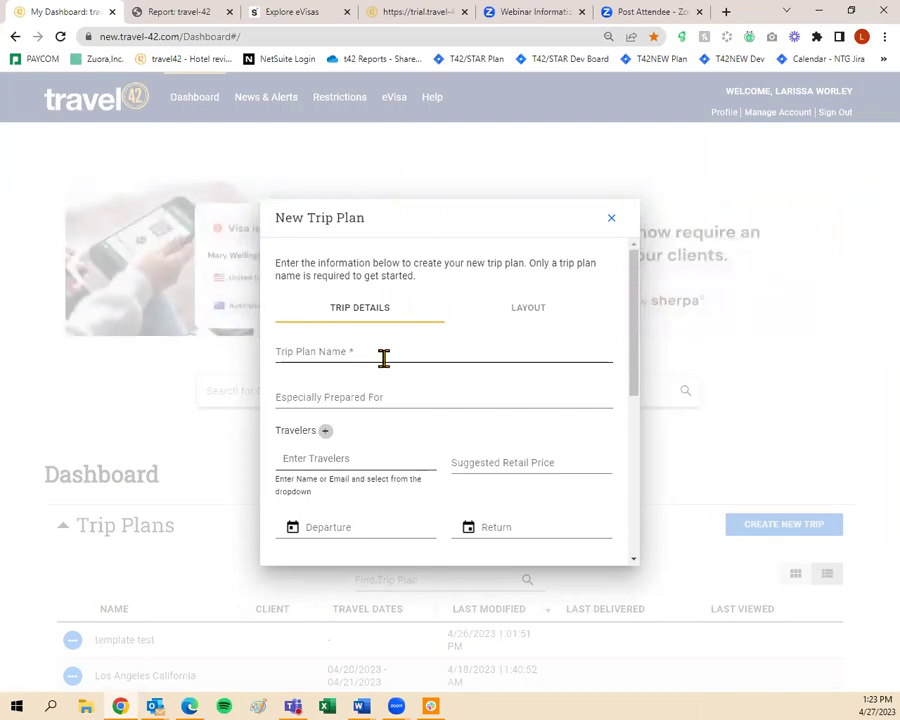
left_click(383, 357)
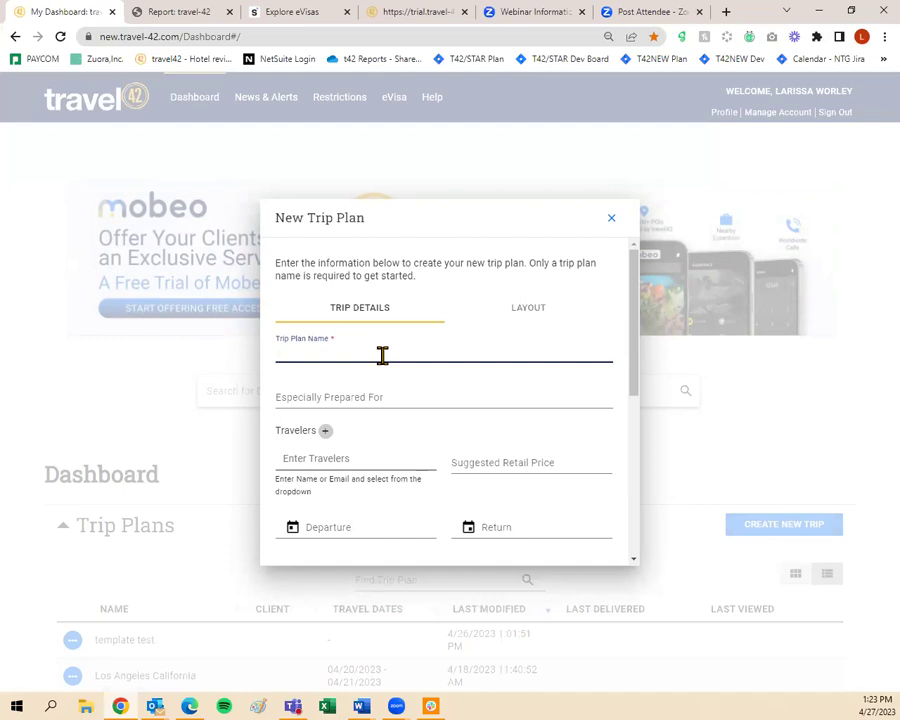
type("Texas")
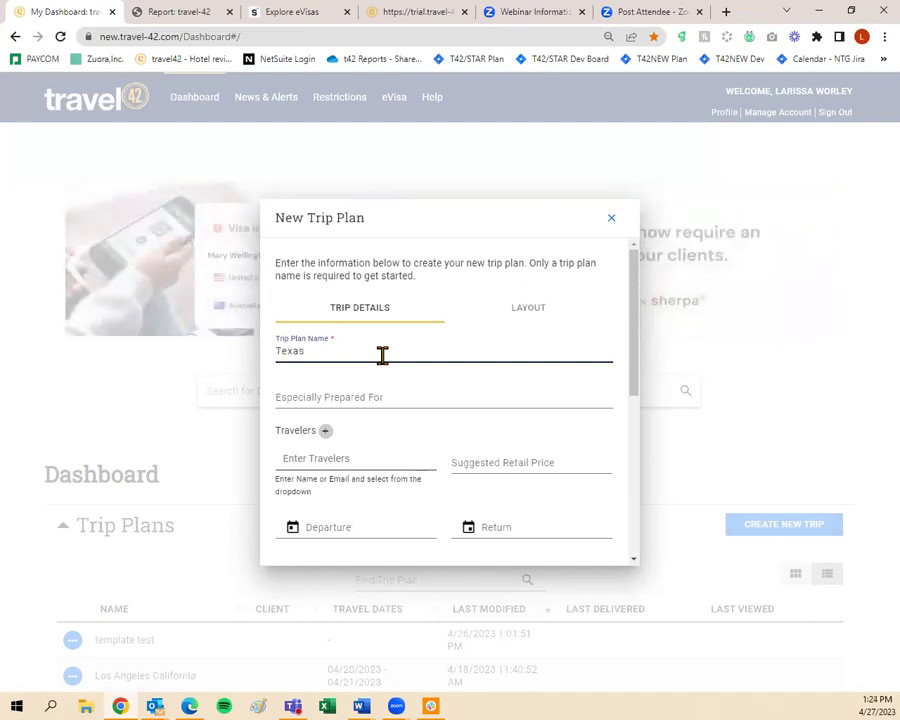
type(" Trip")
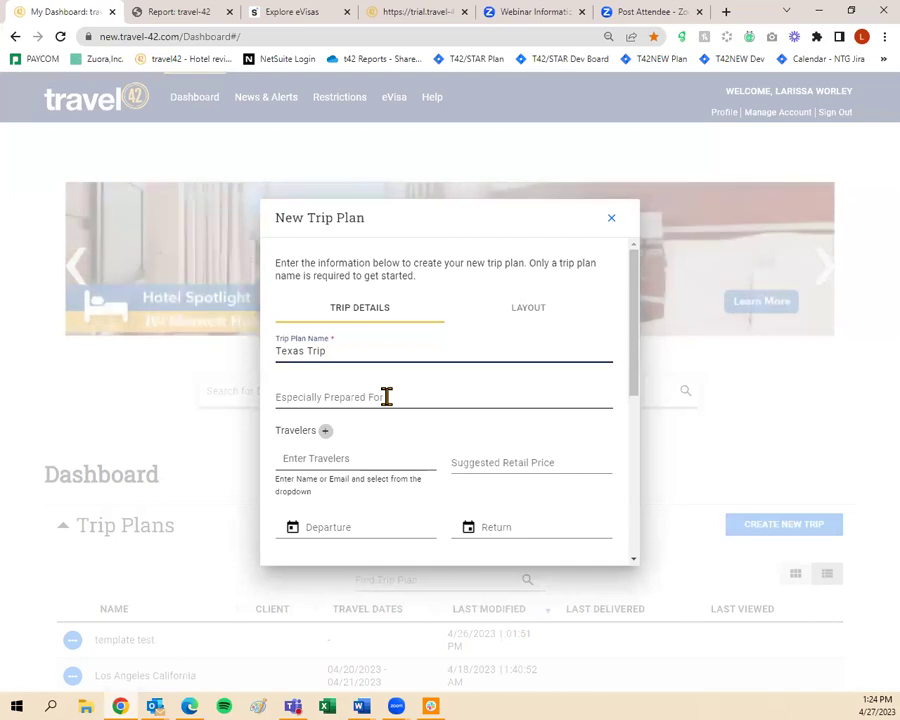
Look over the trip detail fields and add an existing traveler to the trip plan by searching for their first name
scroll(424, 440, "down", 3)
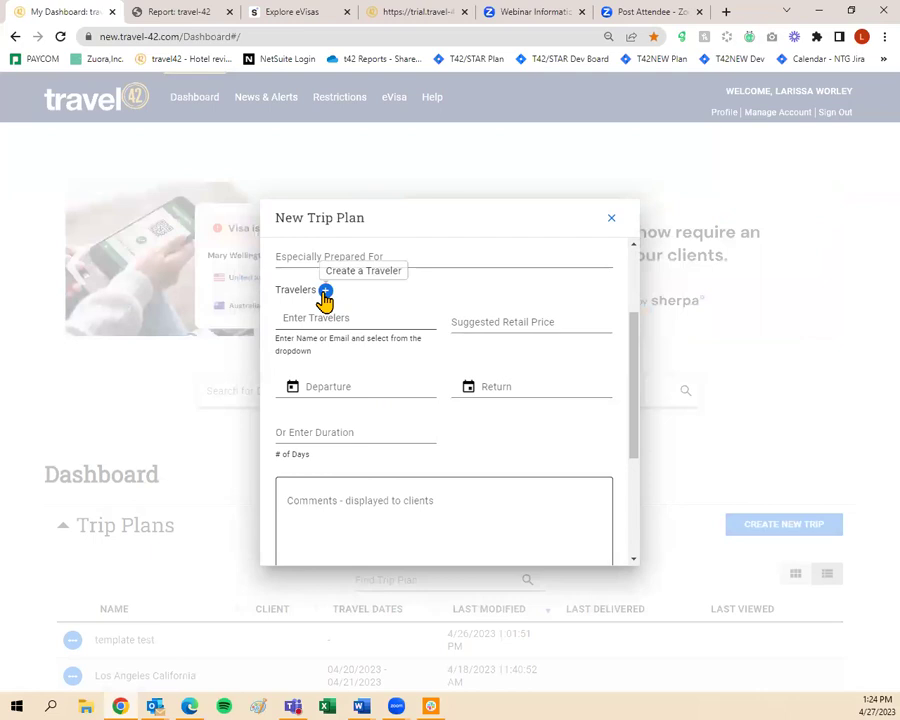
scroll(322, 344, "up", 2)
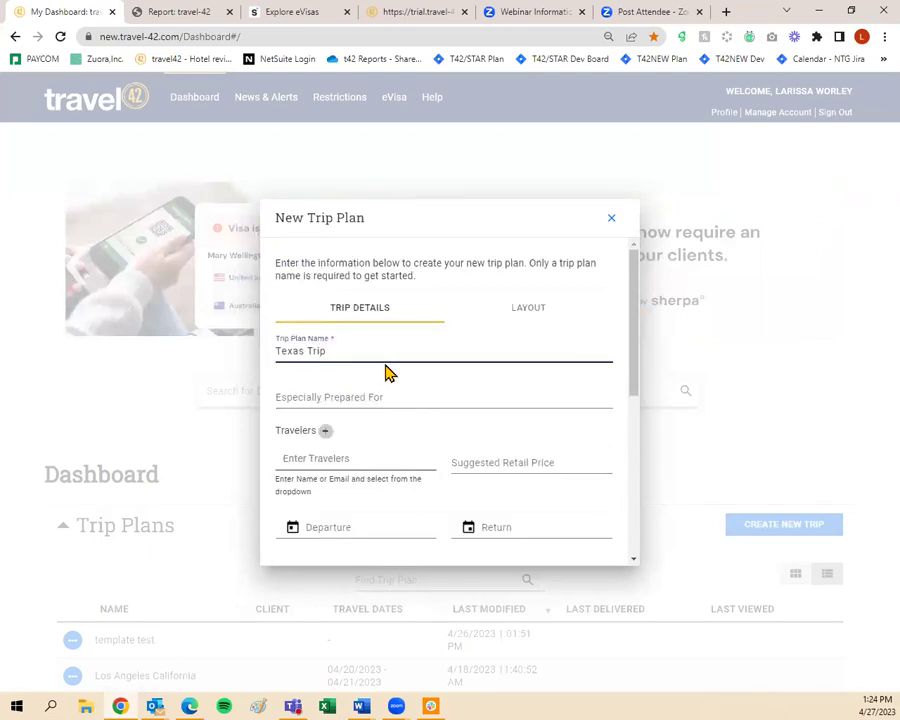
scroll(300, 371, "down", 3)
scroll(362, 354, "up", 1)
scroll(362, 354, "up", 1)
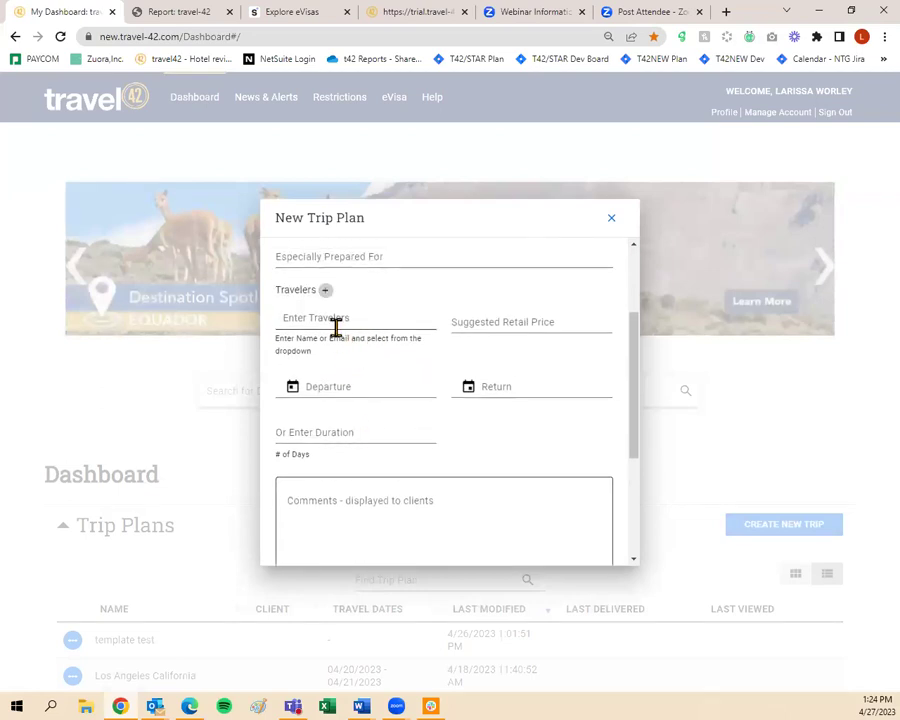
left_click(338, 324)
type("larissa")
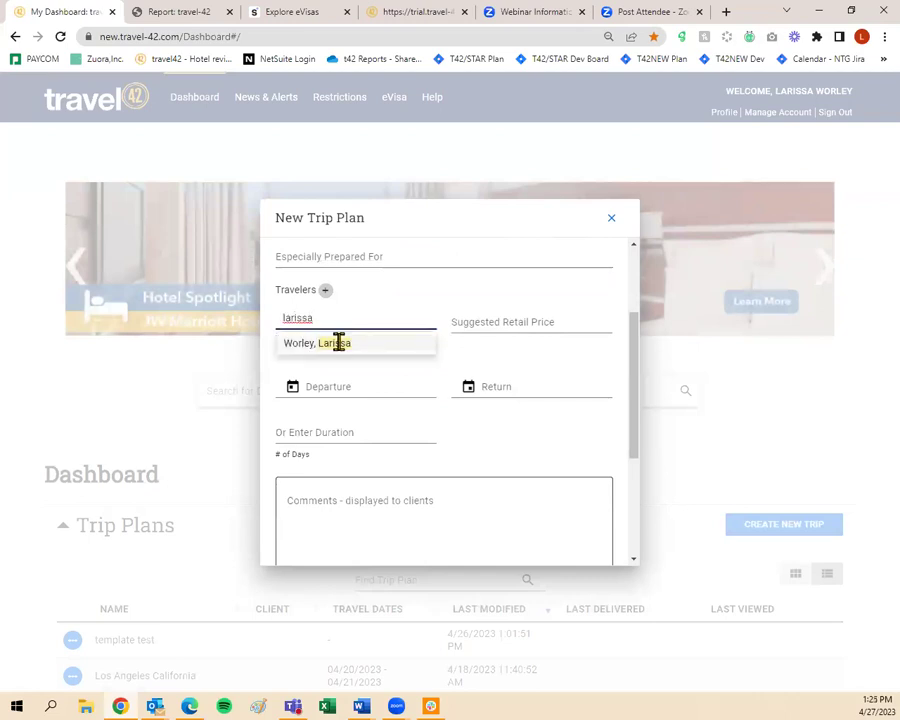
left_click(337, 343)
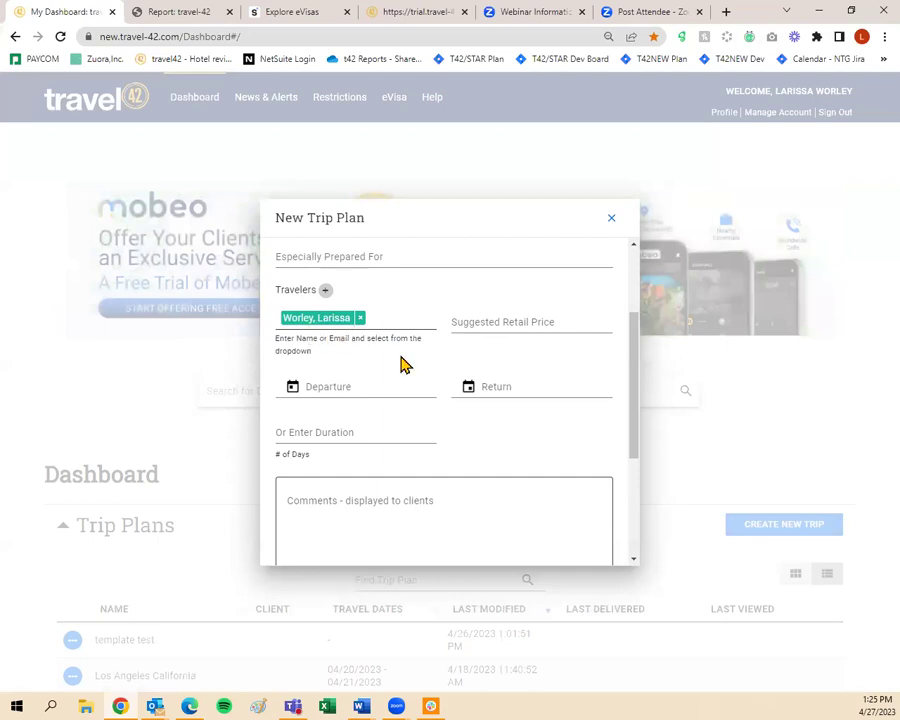
Examine the remaining trip details, from suggested retail price and travel dates to the client comments and private trip notes
scroll(402, 362, "down", 1)
scroll(522, 275, "up", 1)
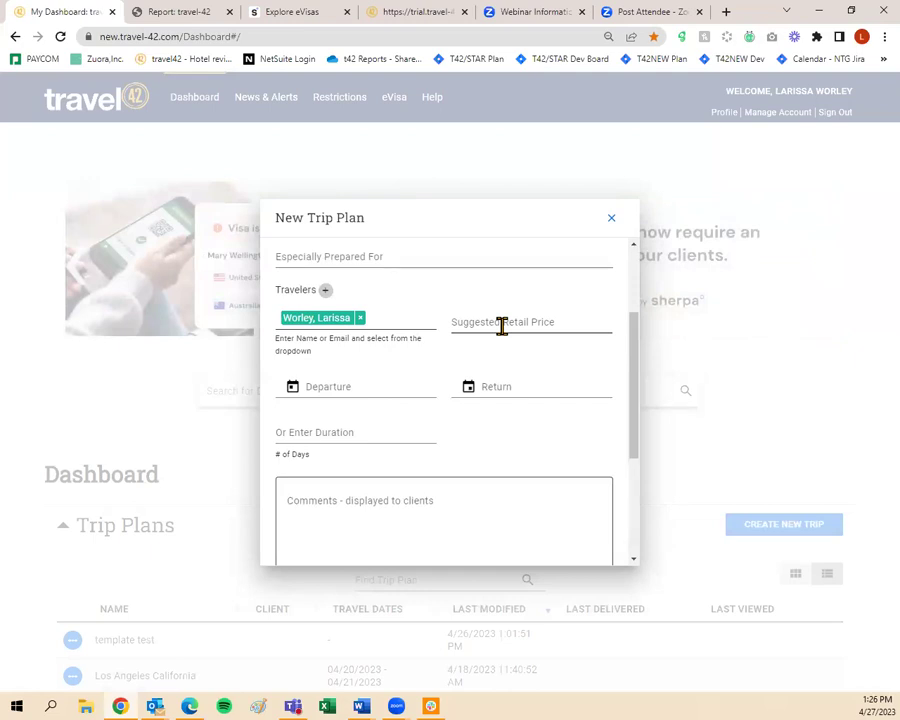
scroll(394, 322, "down", 2)
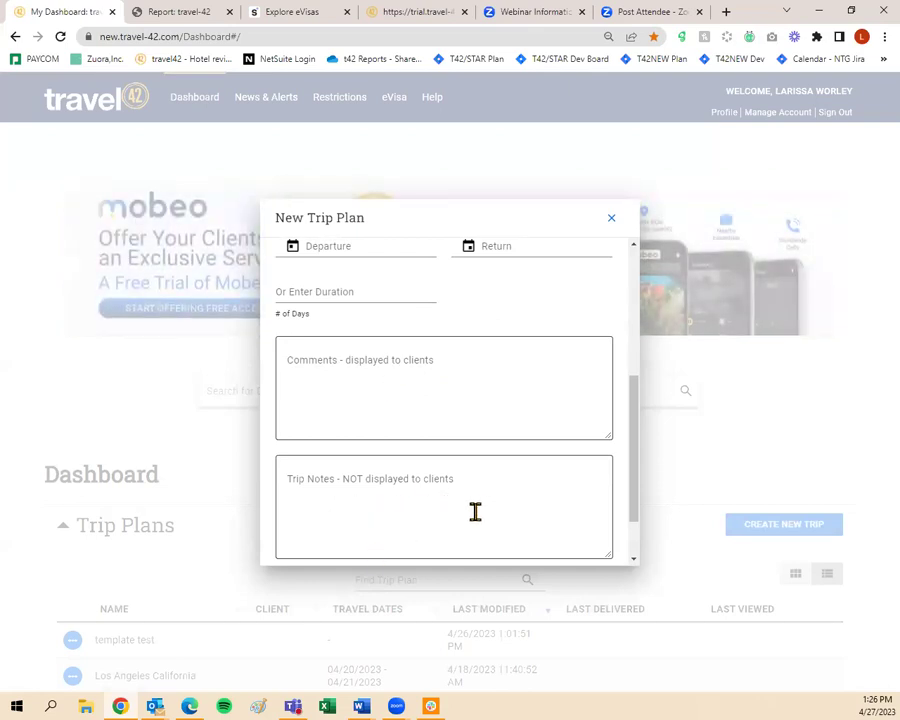
scroll(472, 508, "down", 2)
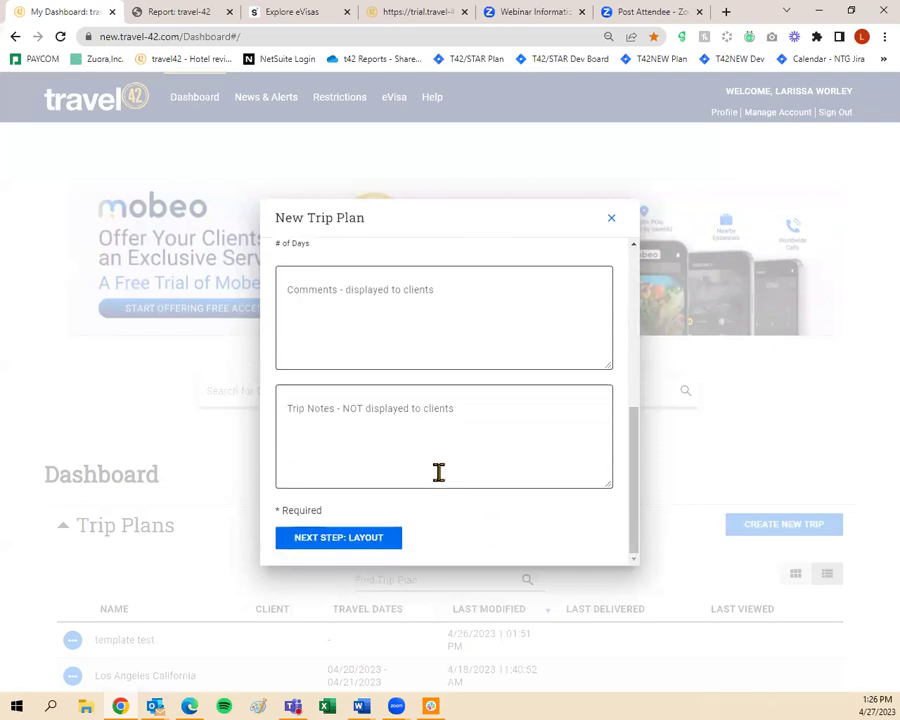
Continue from the trip details to the new trip plan's layout options
left_click(390, 541)
scroll(384, 546, "up", 2)
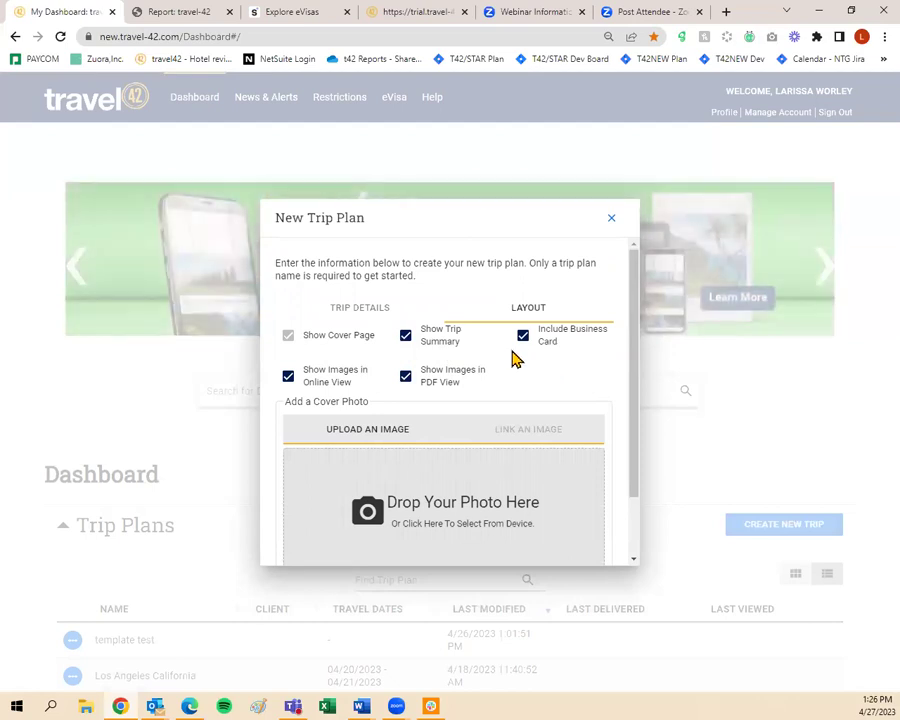
Try switching the business card, cover page and online-view image options off and back on
left_click(522, 340)
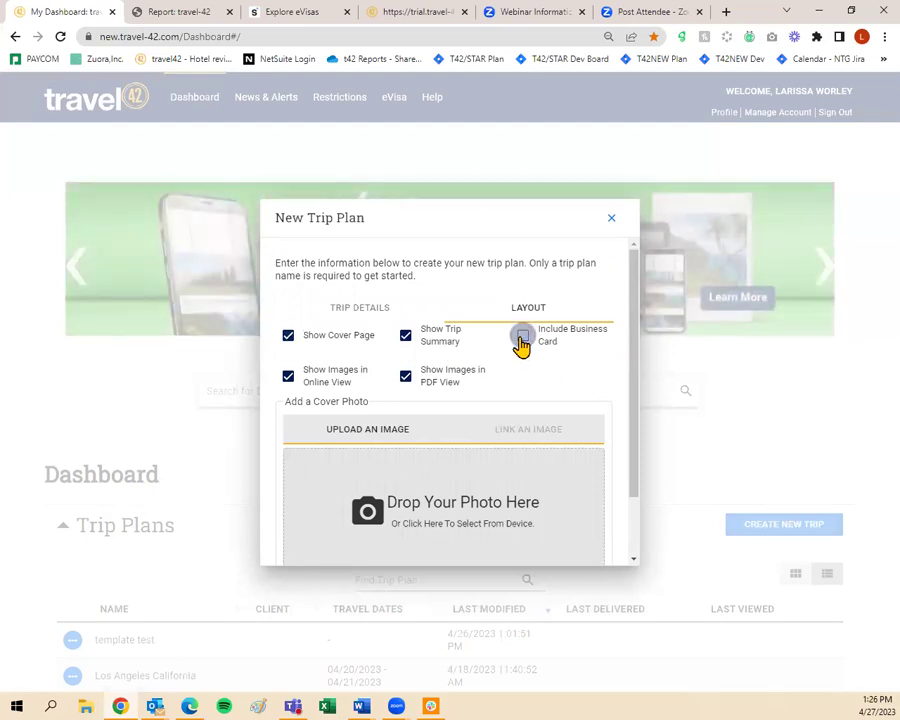
left_click(278, 342)
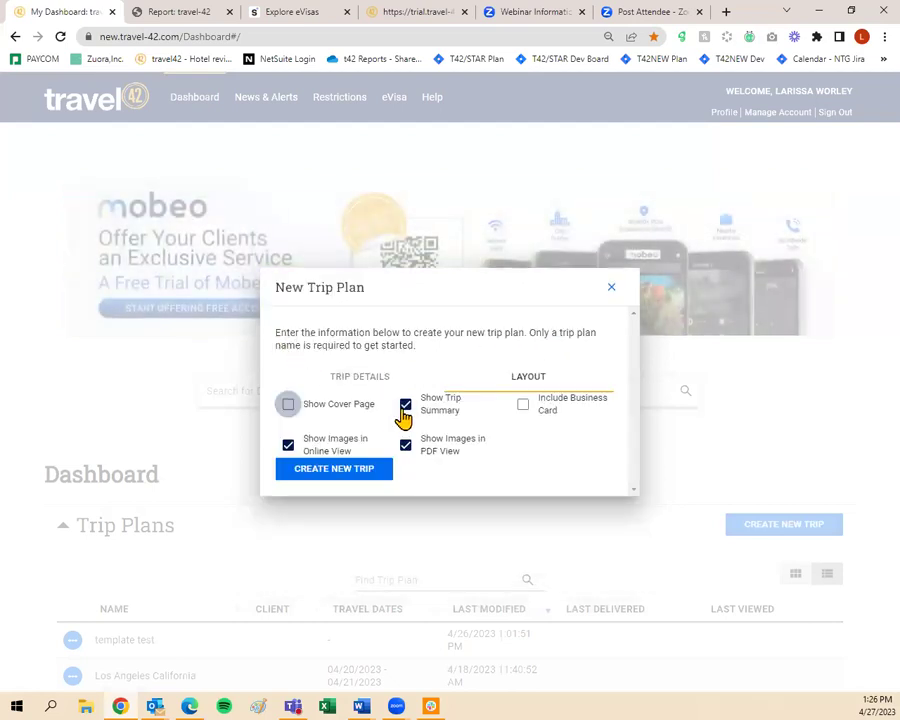
left_click(289, 406)
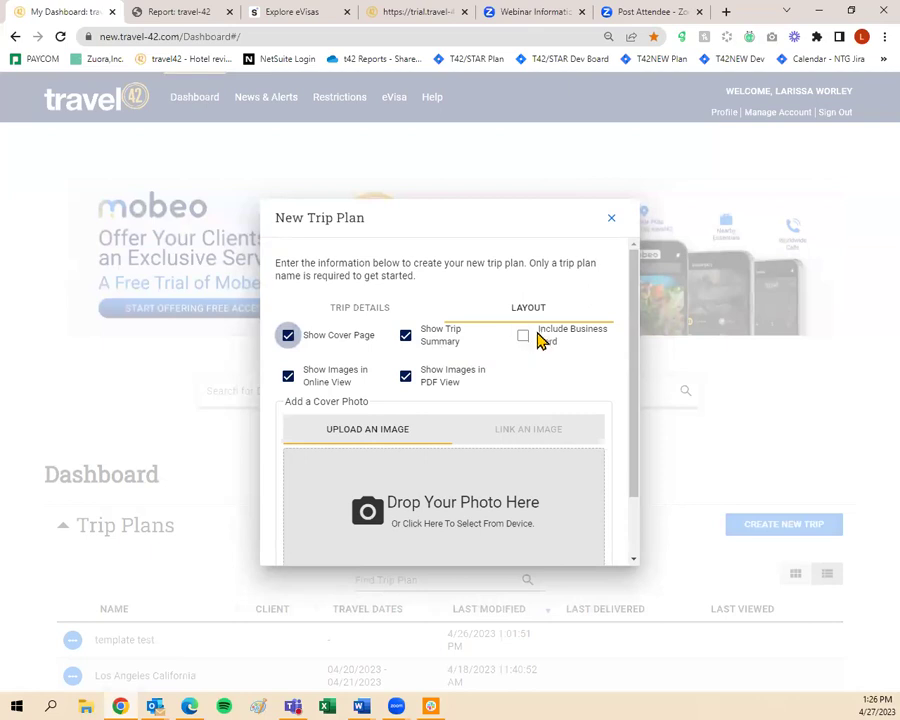
left_click(522, 338)
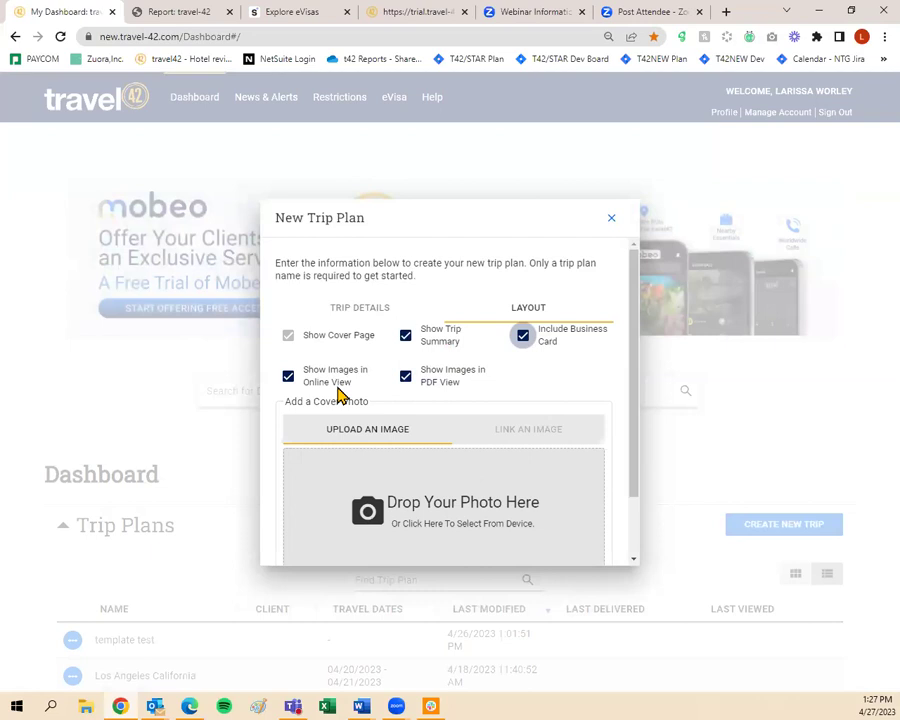
left_click(288, 378)
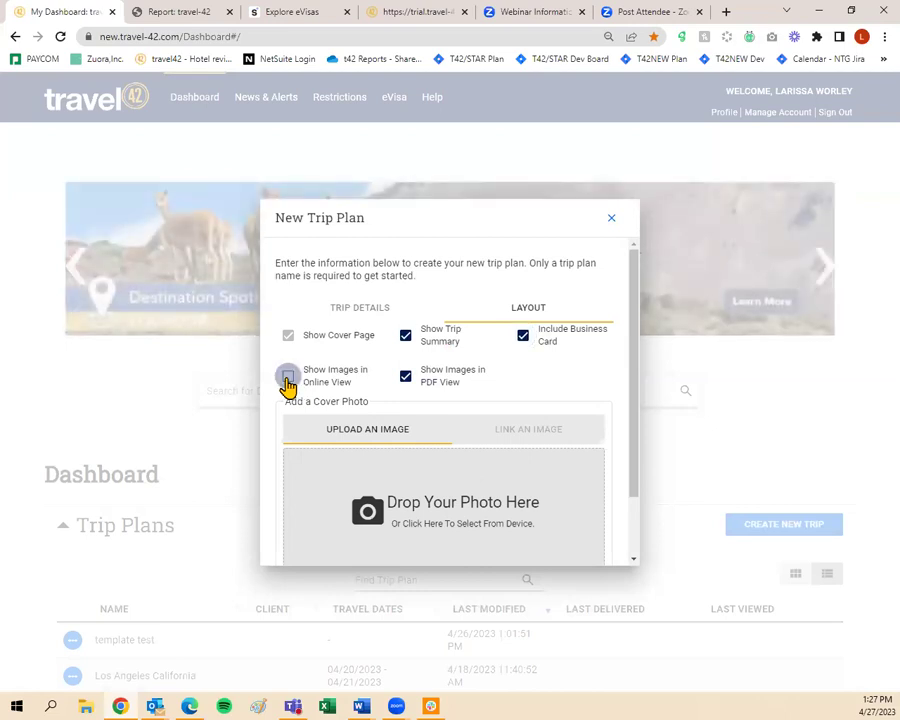
left_click(288, 378)
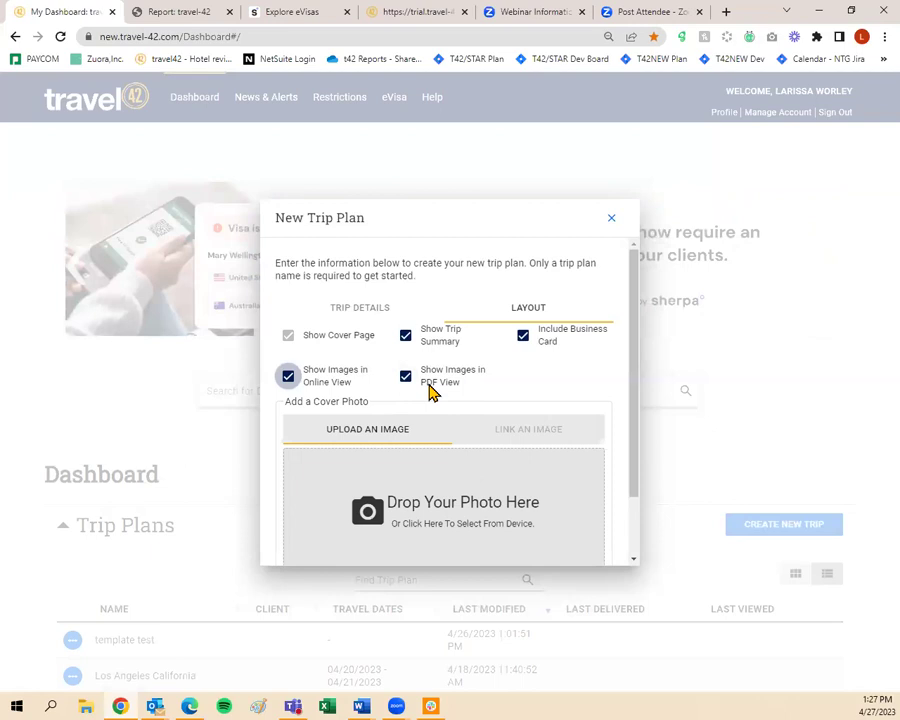
Look over the cover photo options and create the new trip without adding a photo
scroll(428, 394, "down", 2)
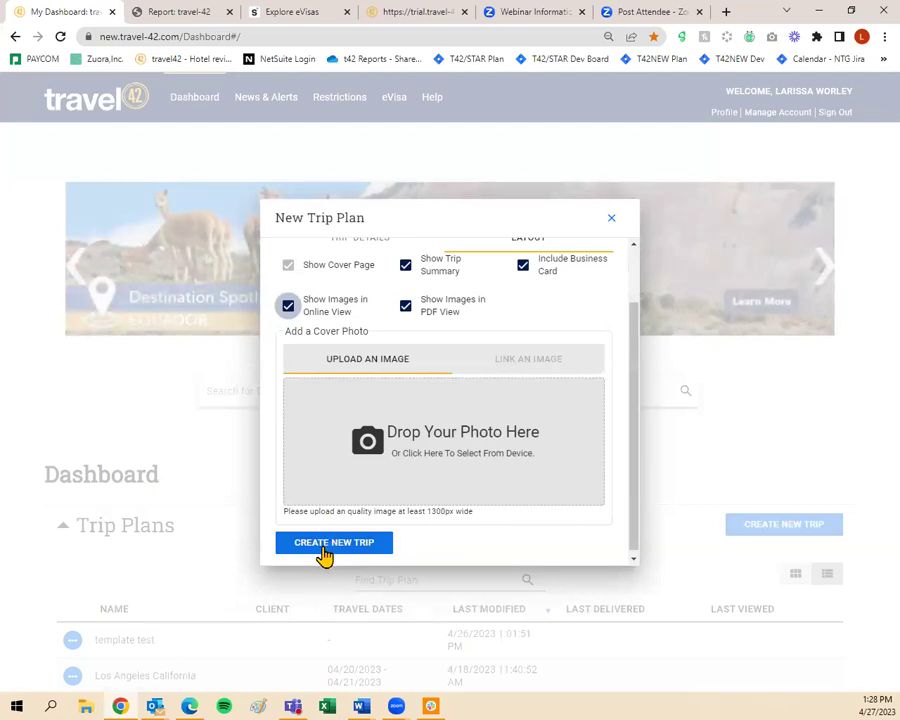
scroll(322, 553, "up", 2)
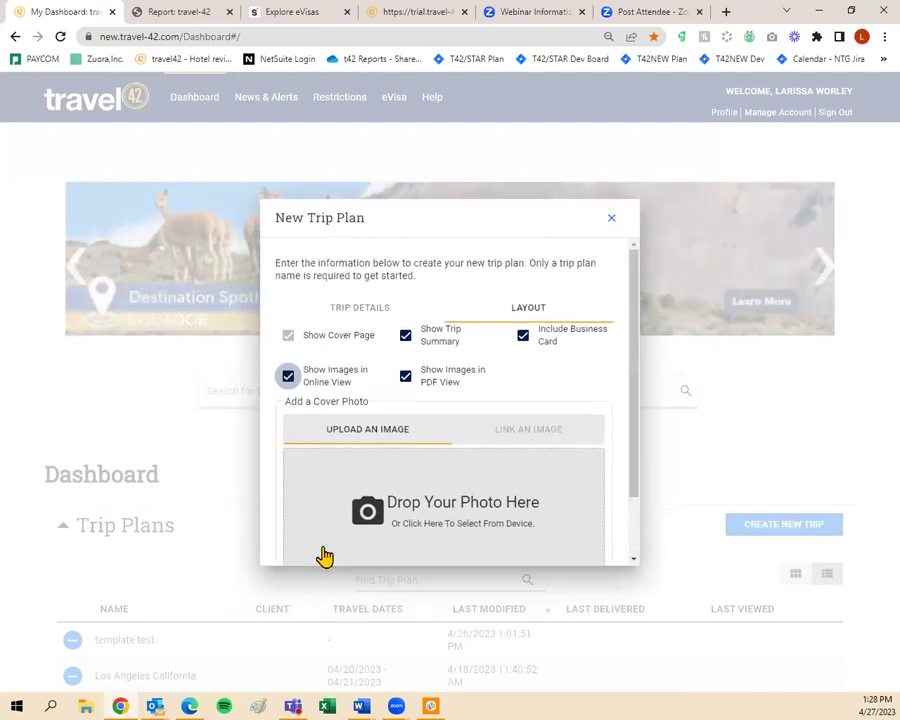
scroll(390, 410, "down", 2)
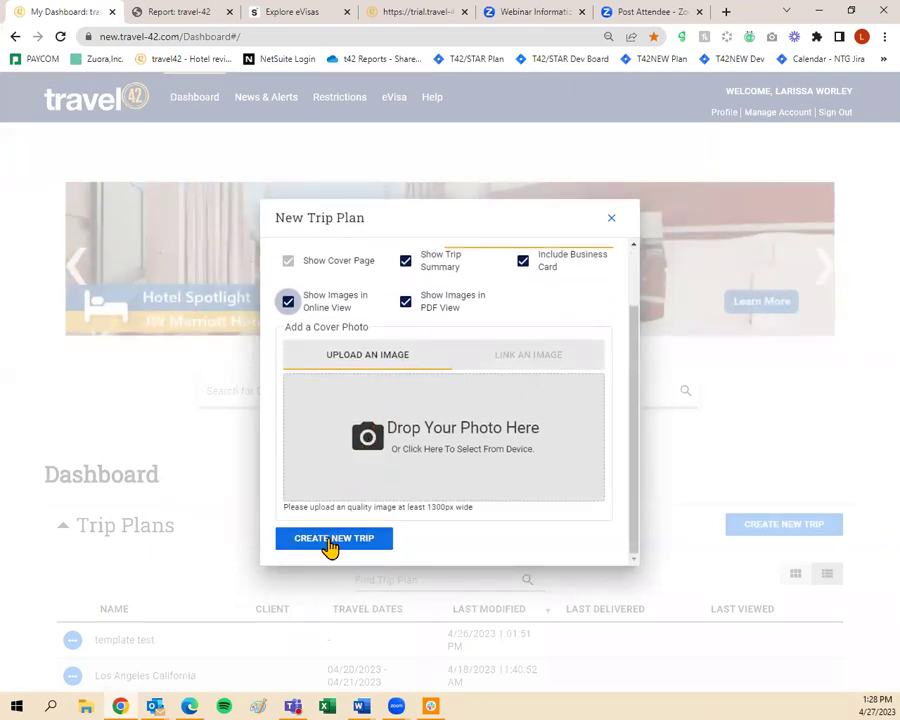
left_click(330, 543)
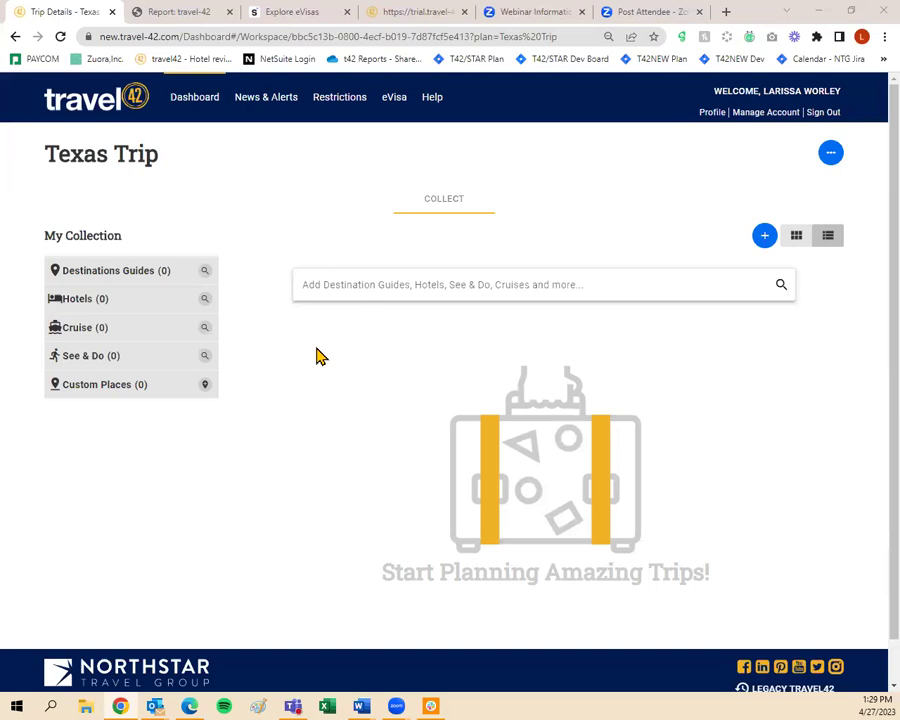
Search the trip's collection for "Texas" and open the Texas destination guide
left_click(350, 289)
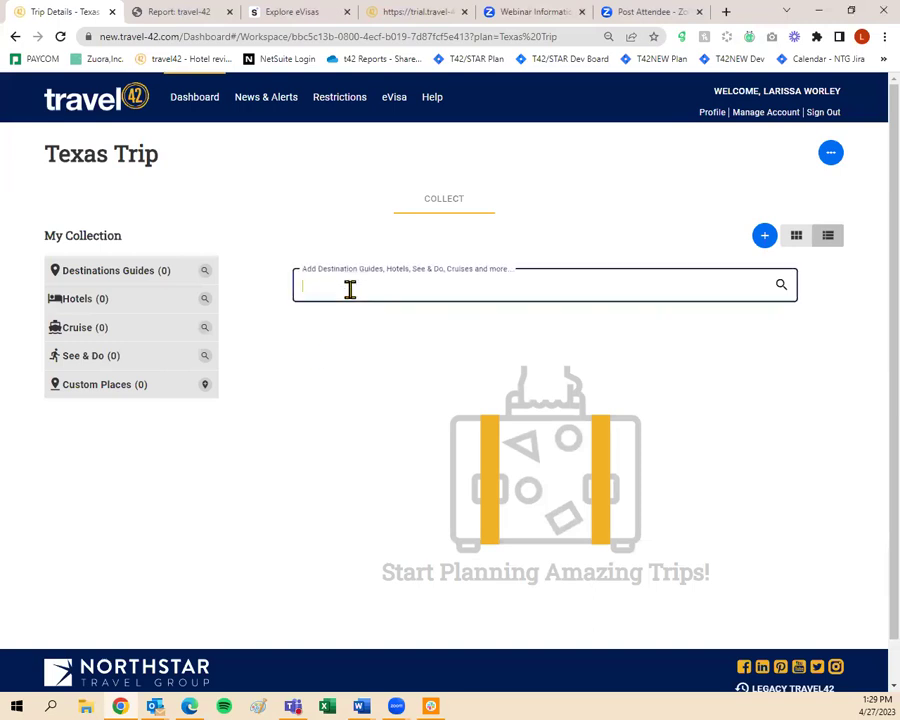
type("Texas")
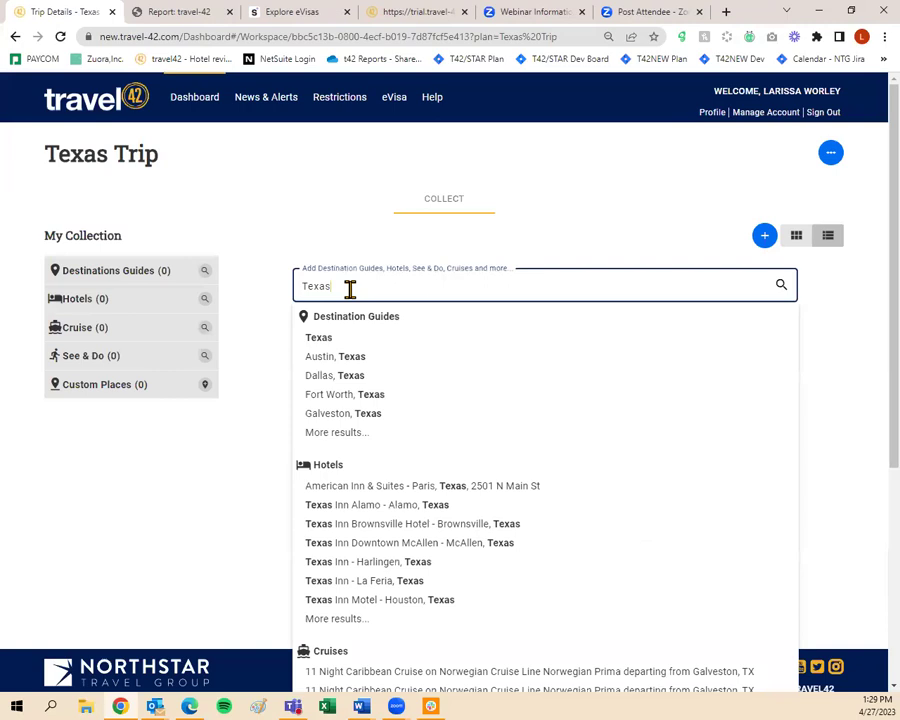
left_click(337, 348)
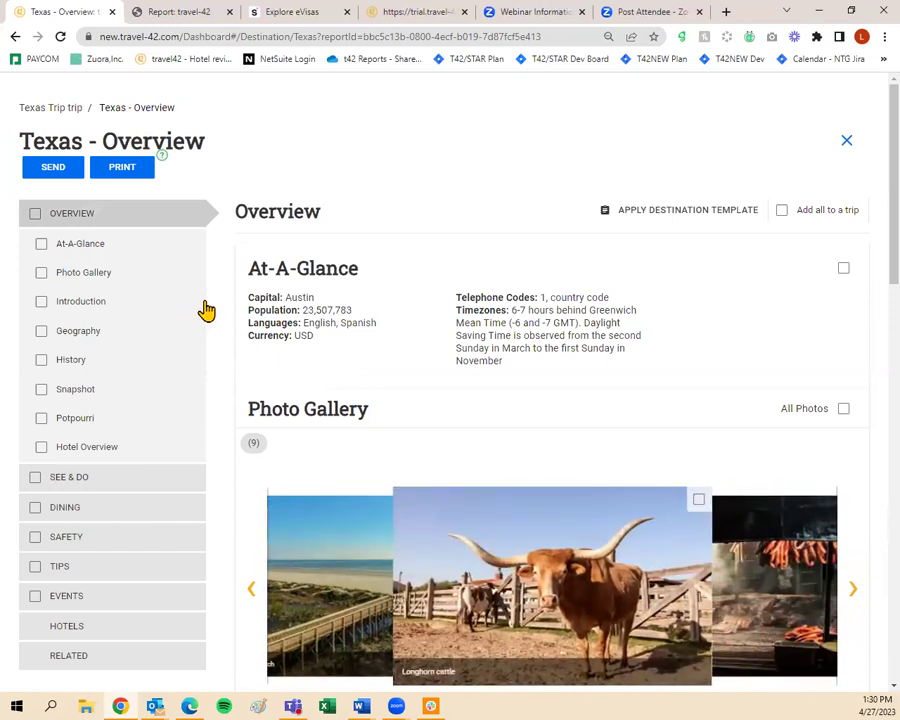
Add every Texas Overview section to the trip, from At-A-Glance and Photo Gallery through Potpourri and Hotel Overview
left_click(842, 270)
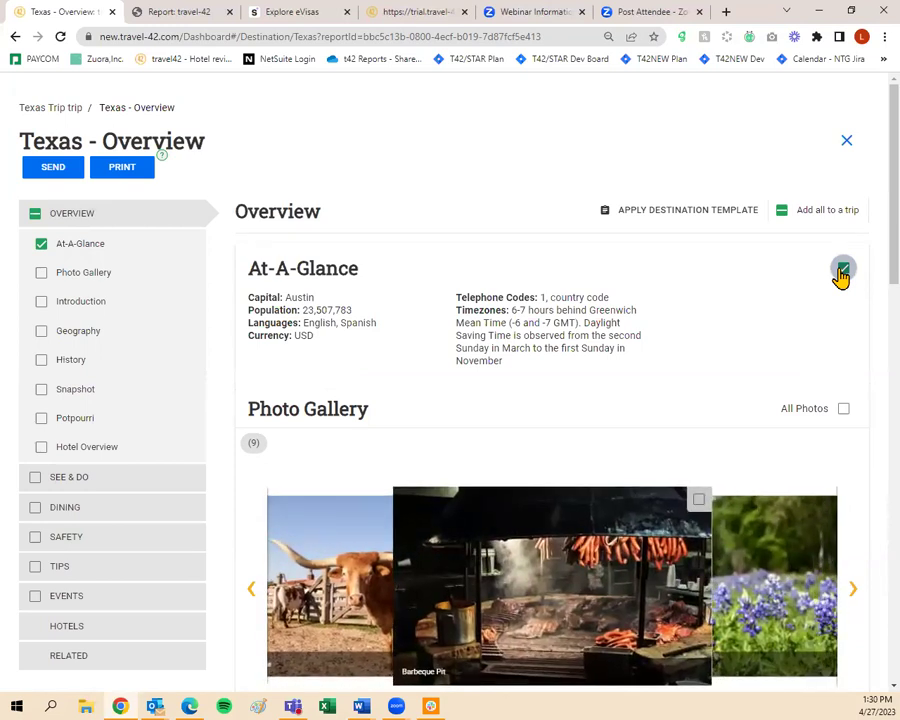
left_click(41, 273)
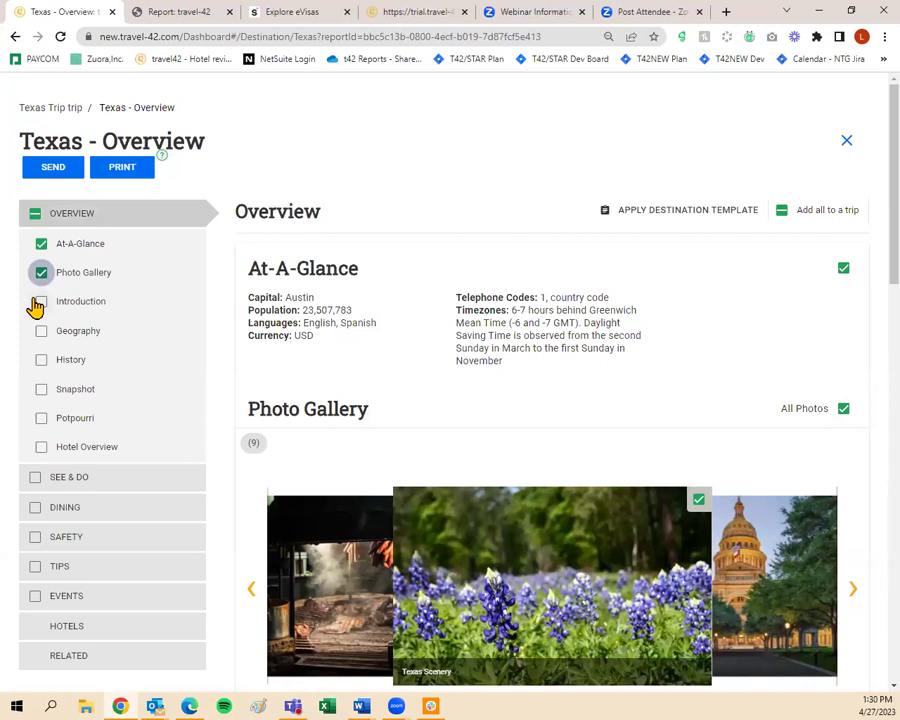
scroll(35, 305, "down", 1)
left_click(40, 232)
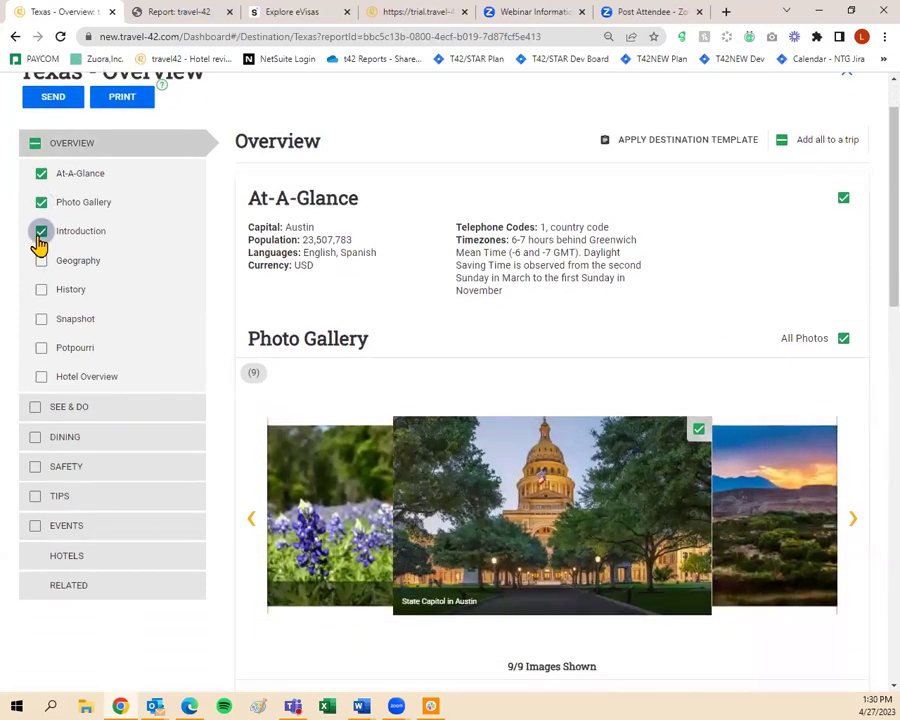
left_click(41, 262)
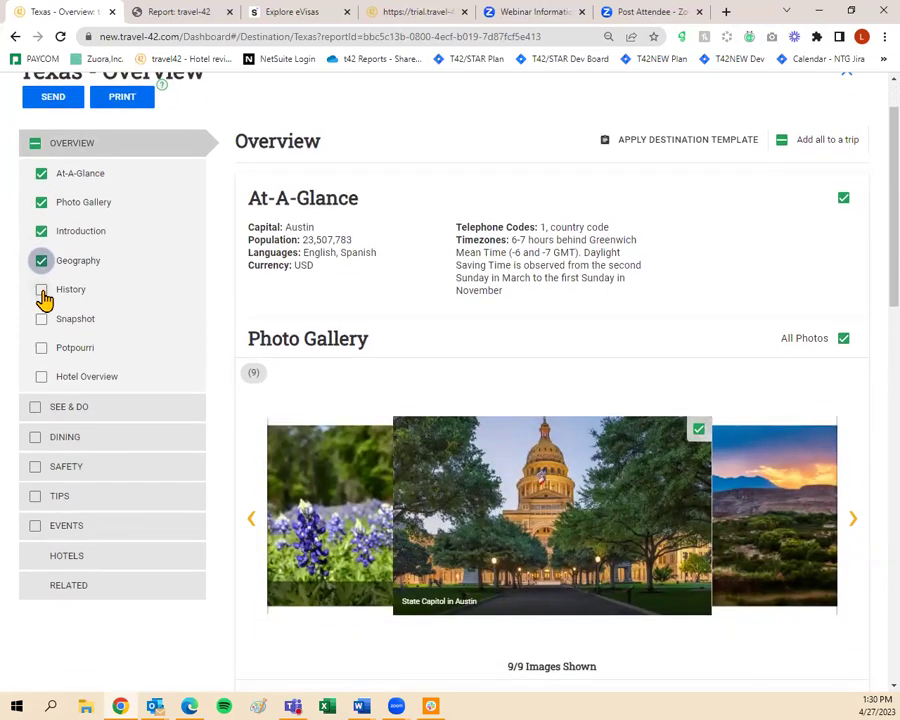
left_click(41, 290)
left_click(41, 319)
left_click(41, 348)
left_click(41, 377)
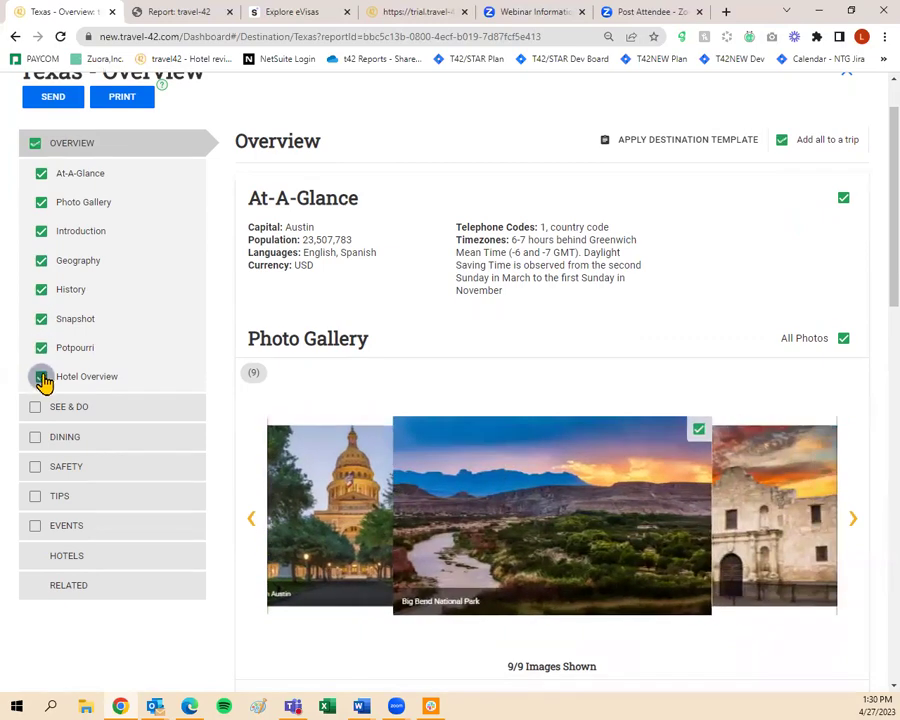
Review the selected Overview sections and exclude Geography from the trip
scroll(480, 420, "down", 7)
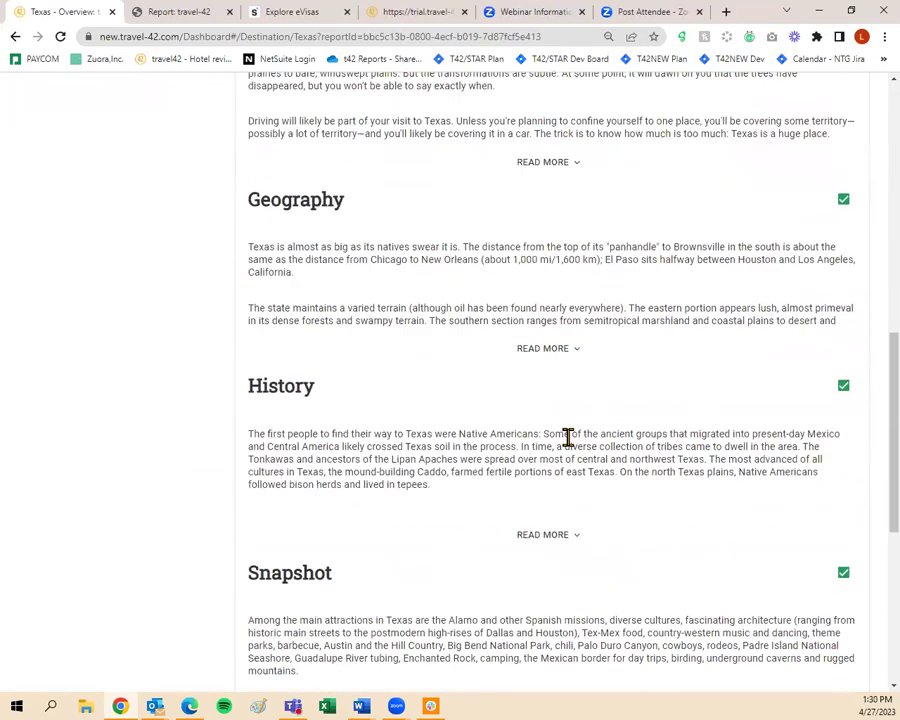
scroll(753, 414, "down", 5)
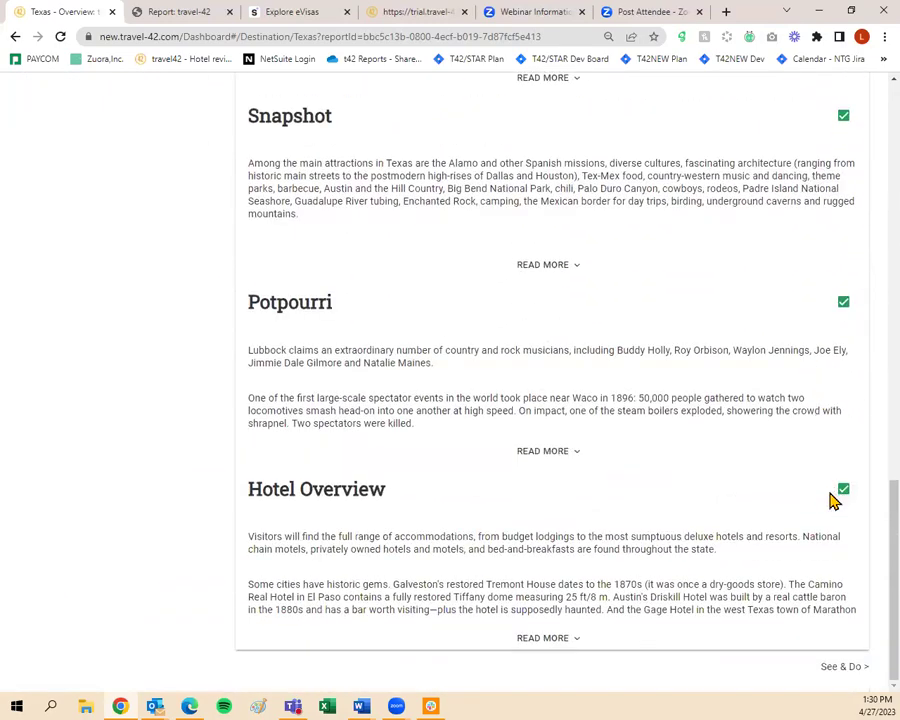
scroll(770, 458, "up", 5)
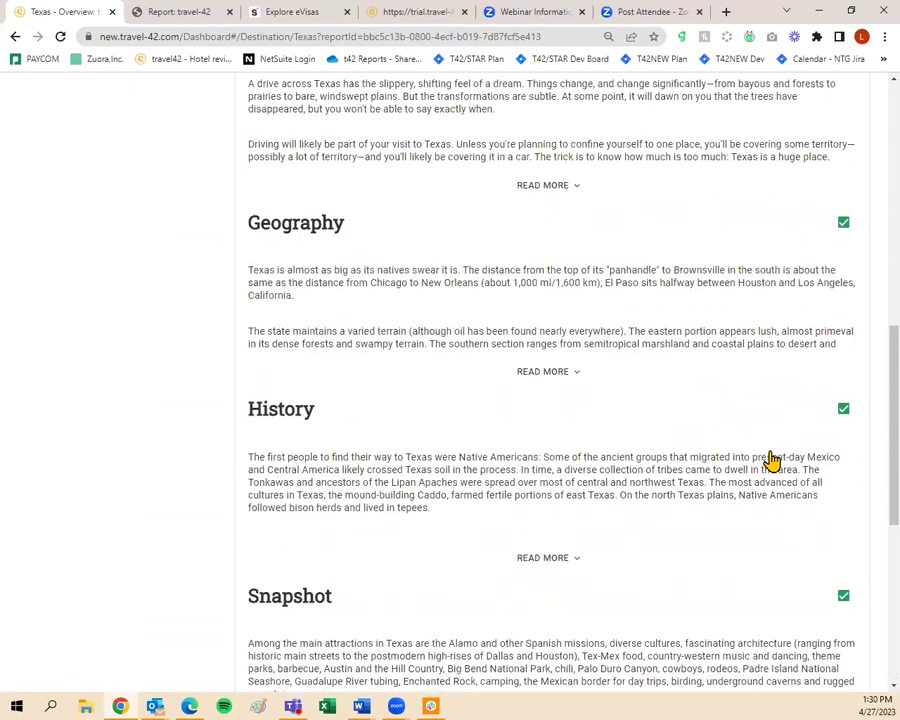
left_click(843, 236)
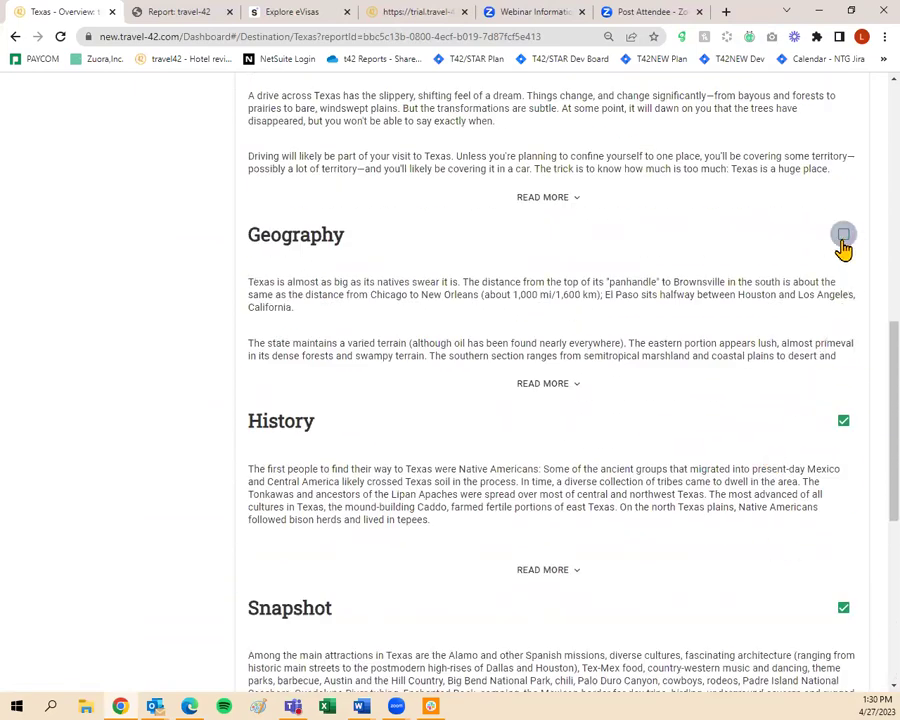
scroll(570, 350, "down", 5)
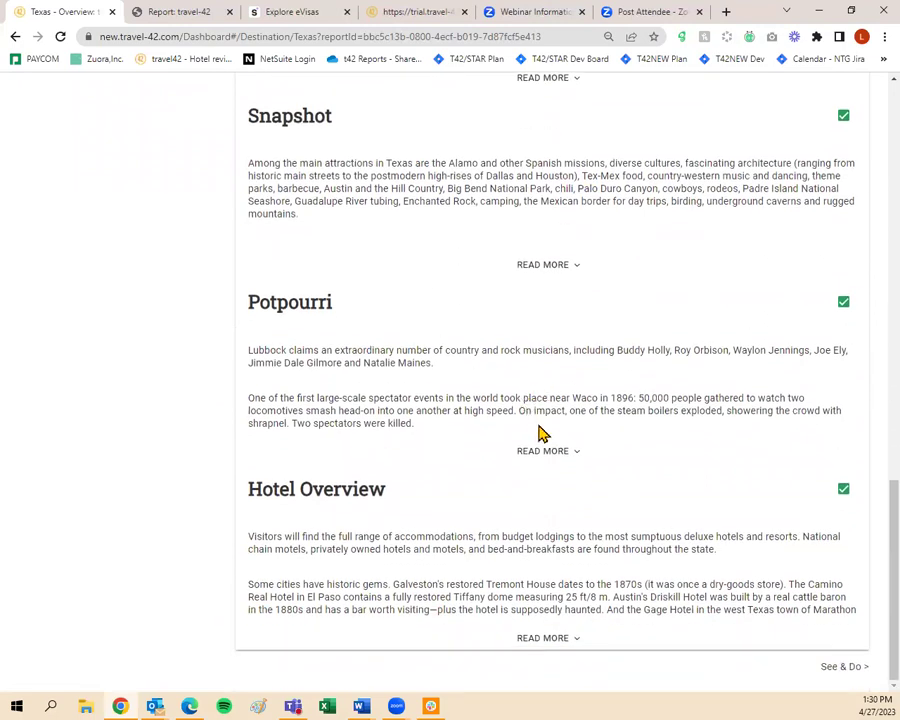
Go to the guide's See & Do section and add Recreation and Shopping to the trip
left_click(842, 668)
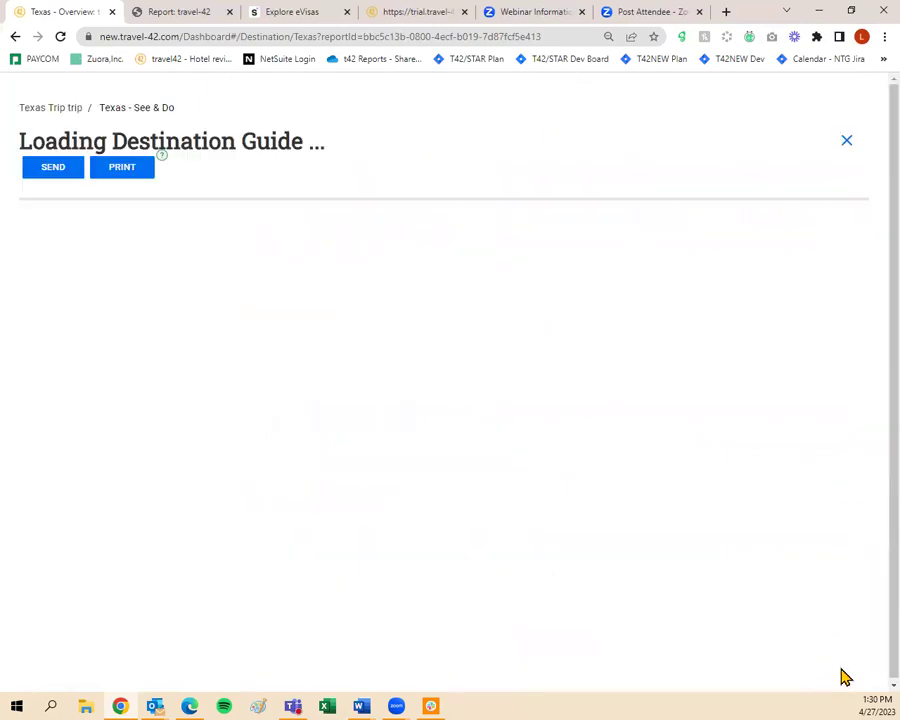
scroll(528, 336, "down", 5)
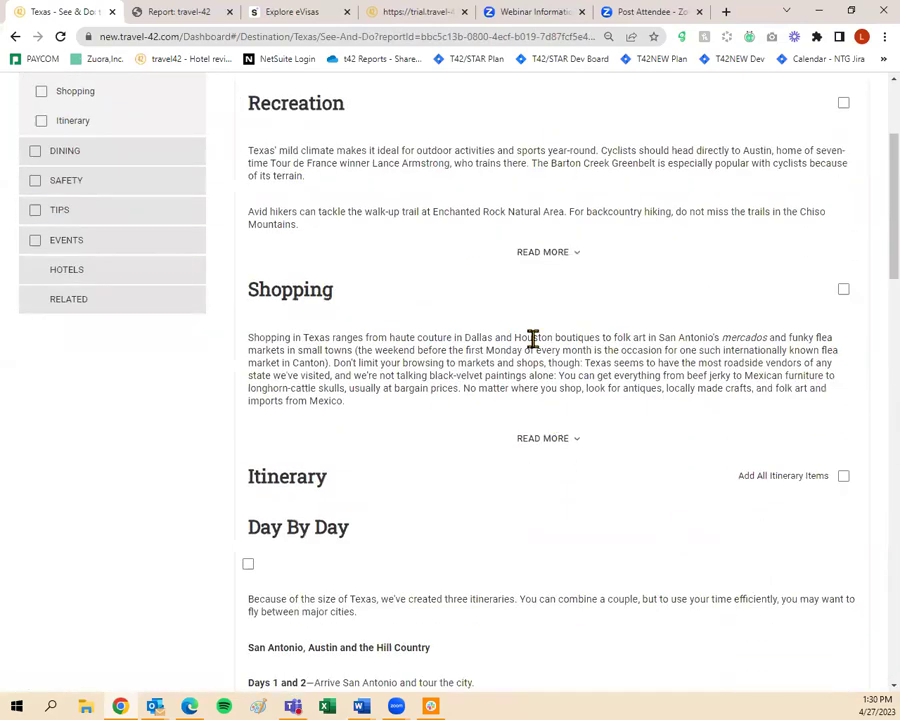
scroll(582, 516, "up", 5)
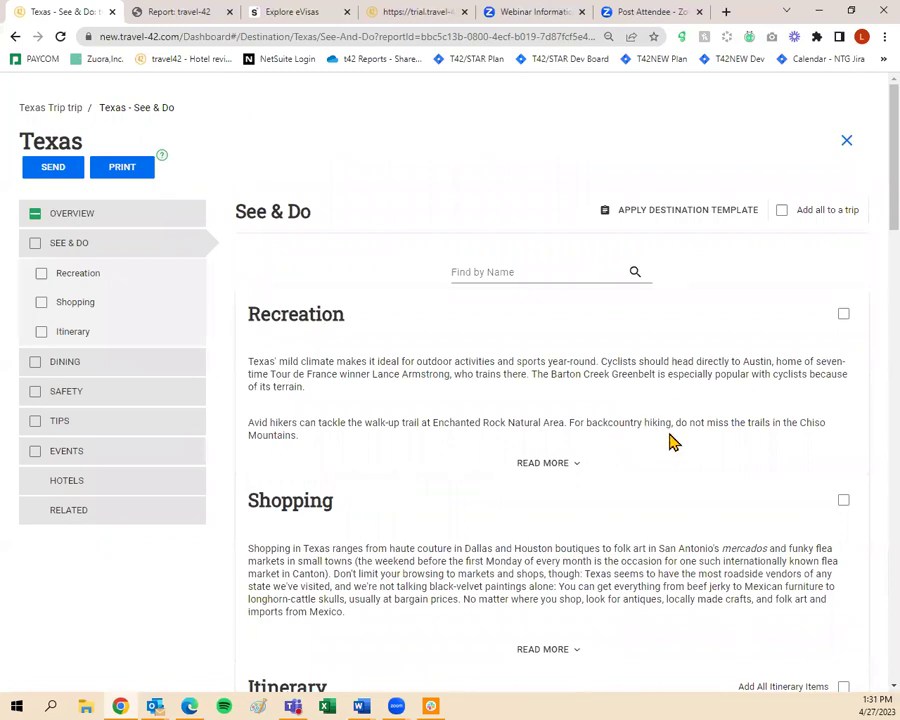
left_click(843, 314)
left_click(845, 505)
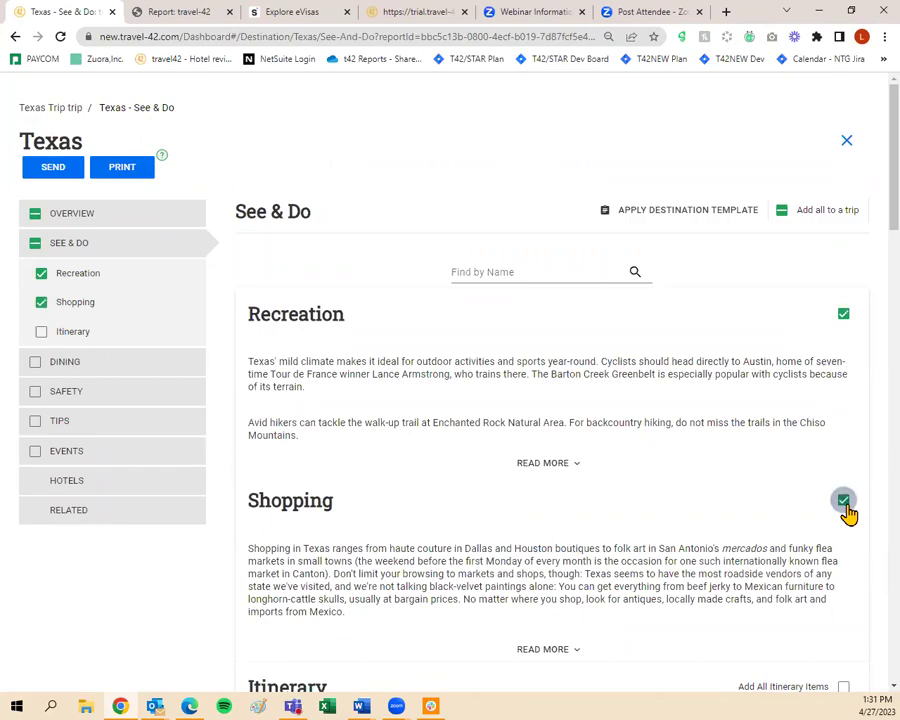
Read through the Texas itineraries and add the Day By Day itinerary to the trip
scroll(845, 510, "down", 3)
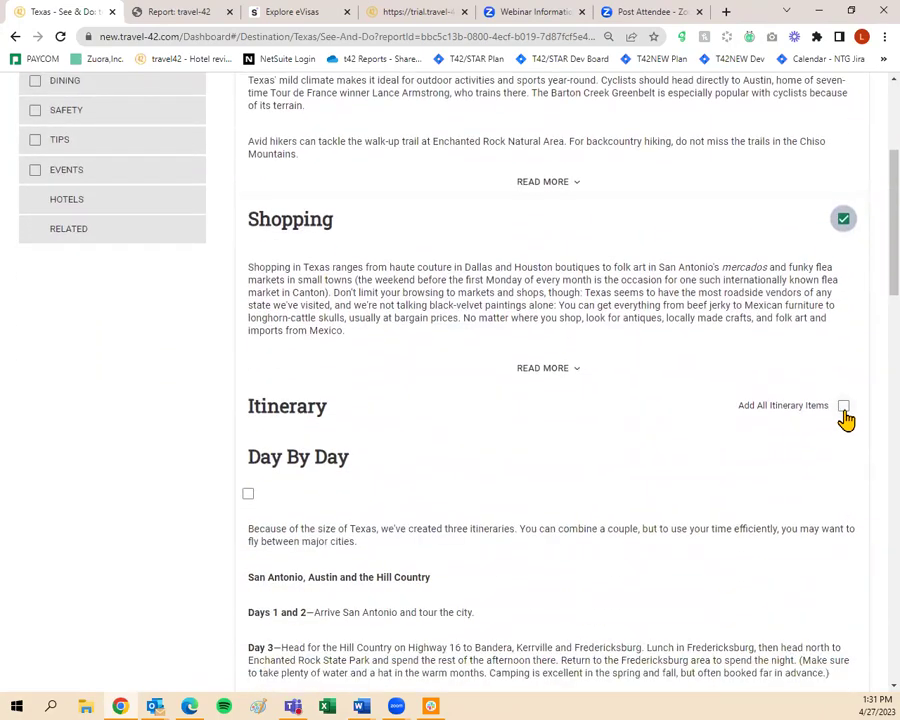
scroll(349, 371, "down", 5)
scroll(330, 384, "down", 10)
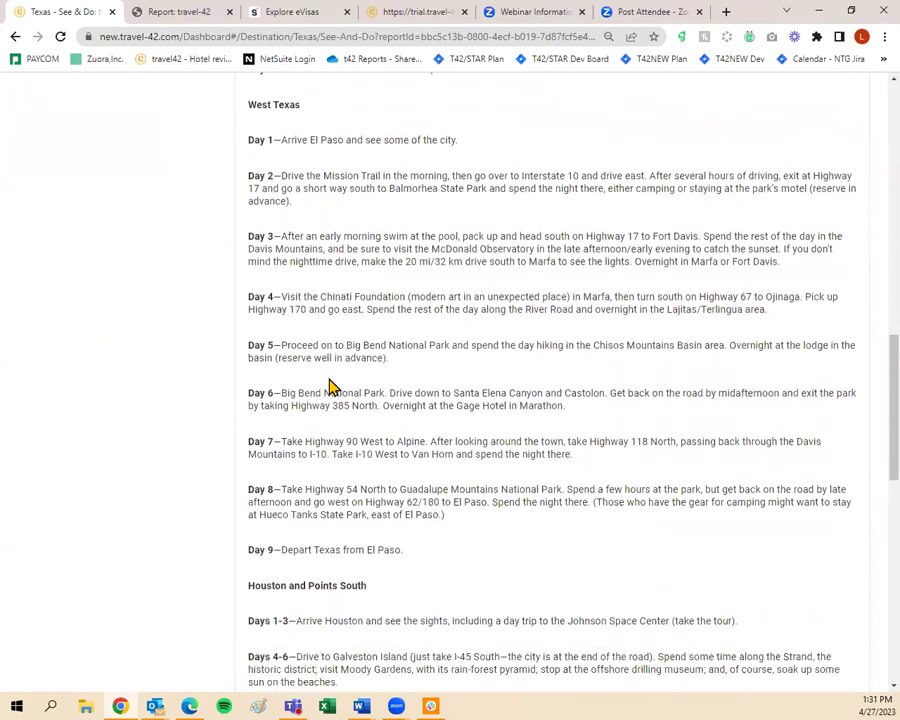
scroll(370, 410, "up", 5)
scroll(400, 428, "up", 10)
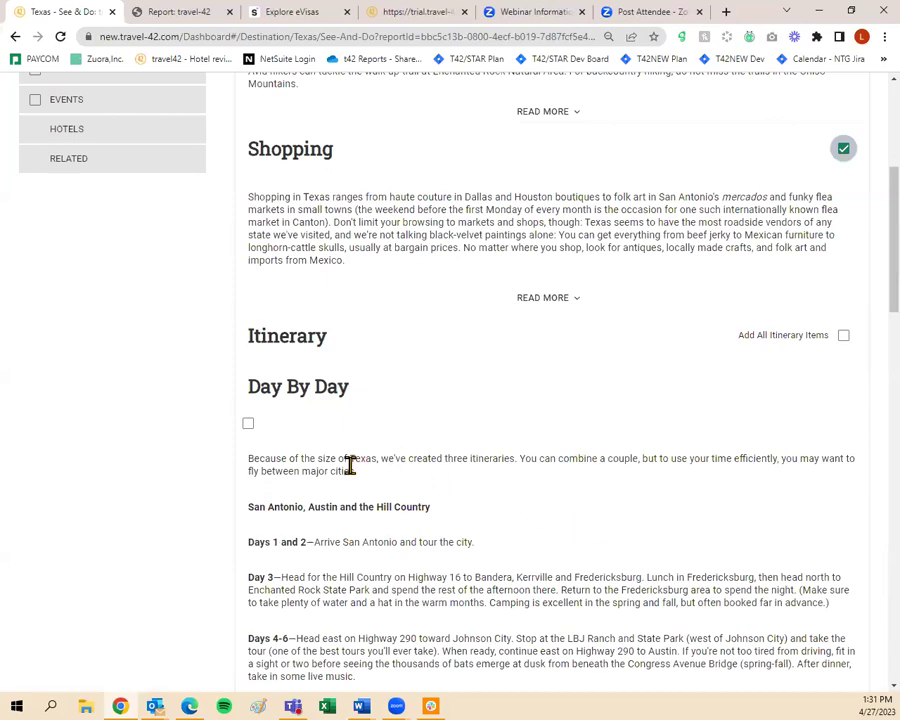
left_click(246, 428)
Add all Local Tours items to the trip and look over the included tour companies
scroll(384, 450, "down", 12)
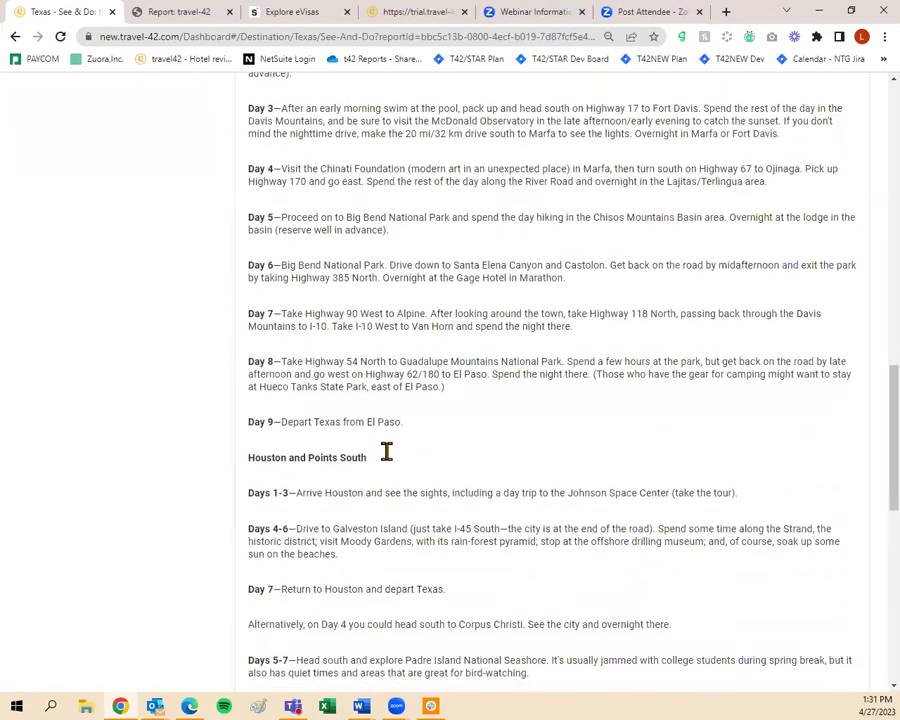
scroll(395, 463, "down", 1)
left_click(357, 327)
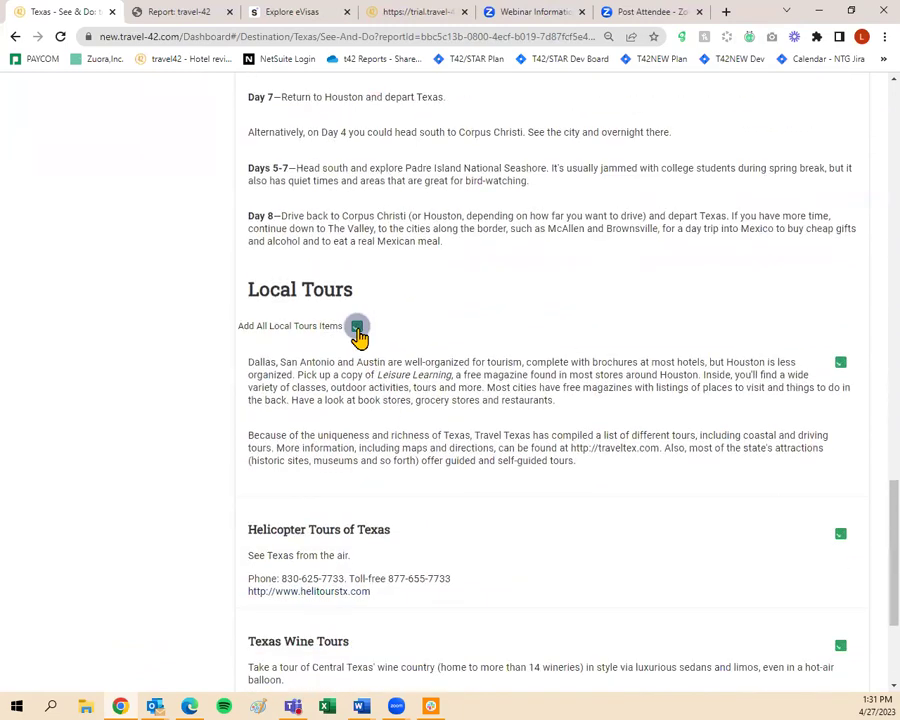
scroll(414, 394, "down", 3)
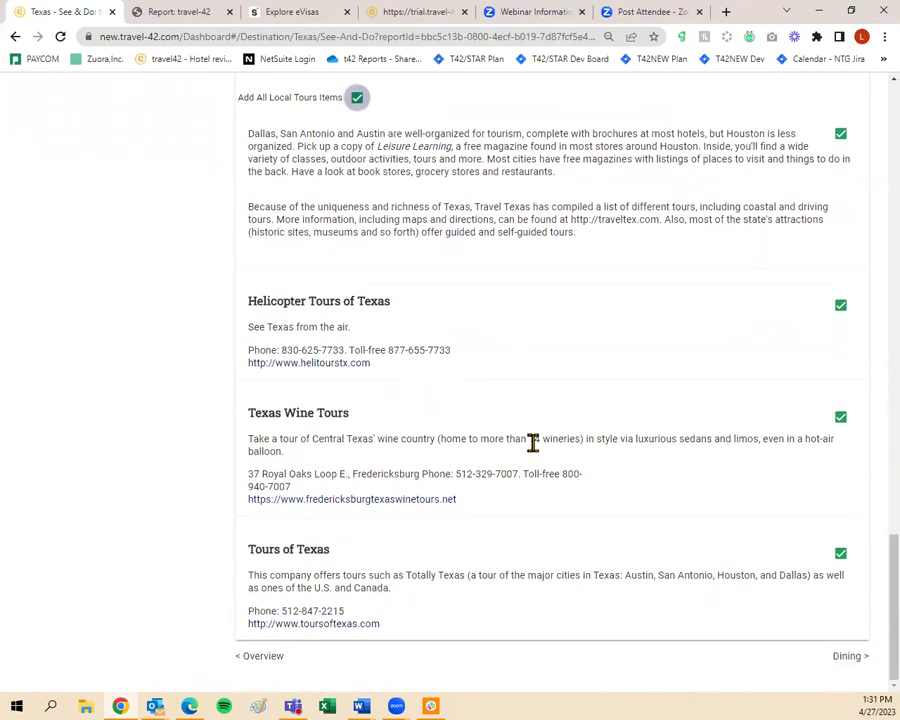
Go to the guide's Dining section and add the Dining Overview to the trip
left_click(842, 655)
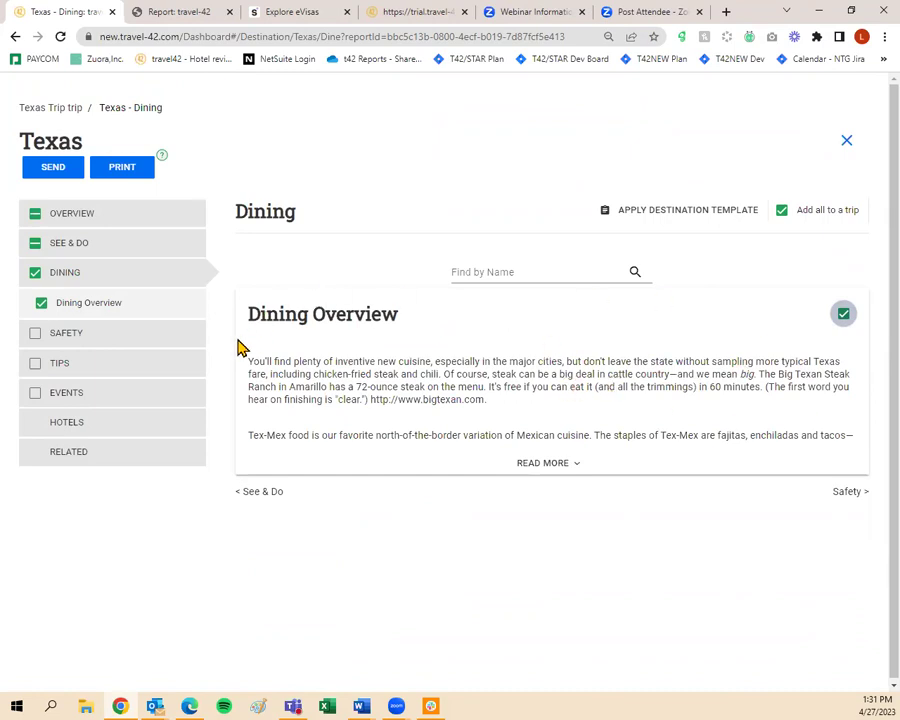
Go to the guide's Safety section and add Personal Safety and Health to the trip
left_click(176, 337)
left_click(843, 314)
left_click(843, 436)
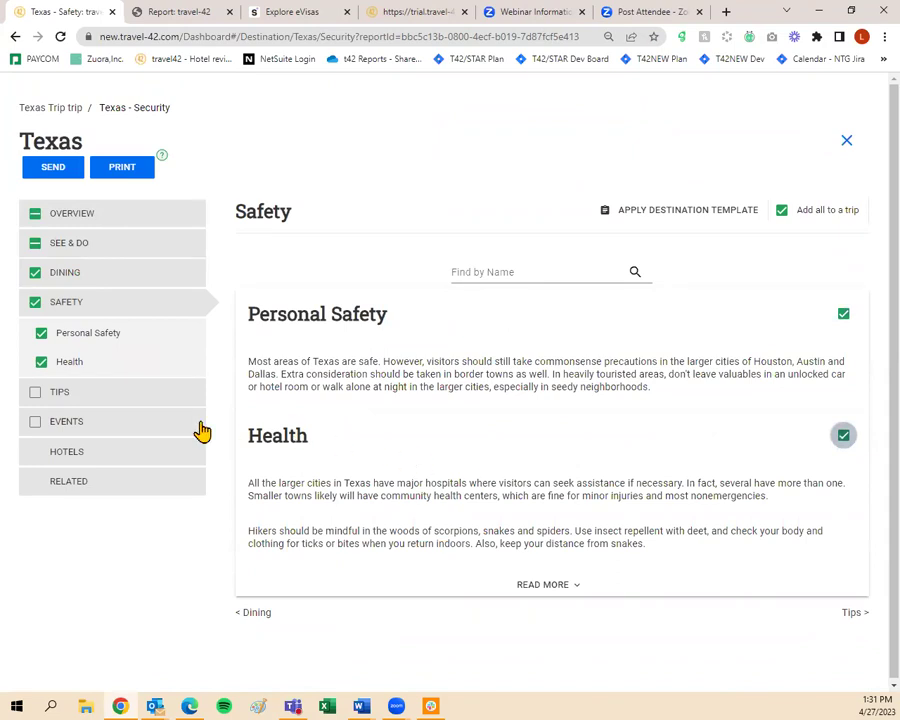
Go to the Tips section, add Dos & Don'ts and Geostats to the trip, and expand the full Geostats text
left_click(145, 403)
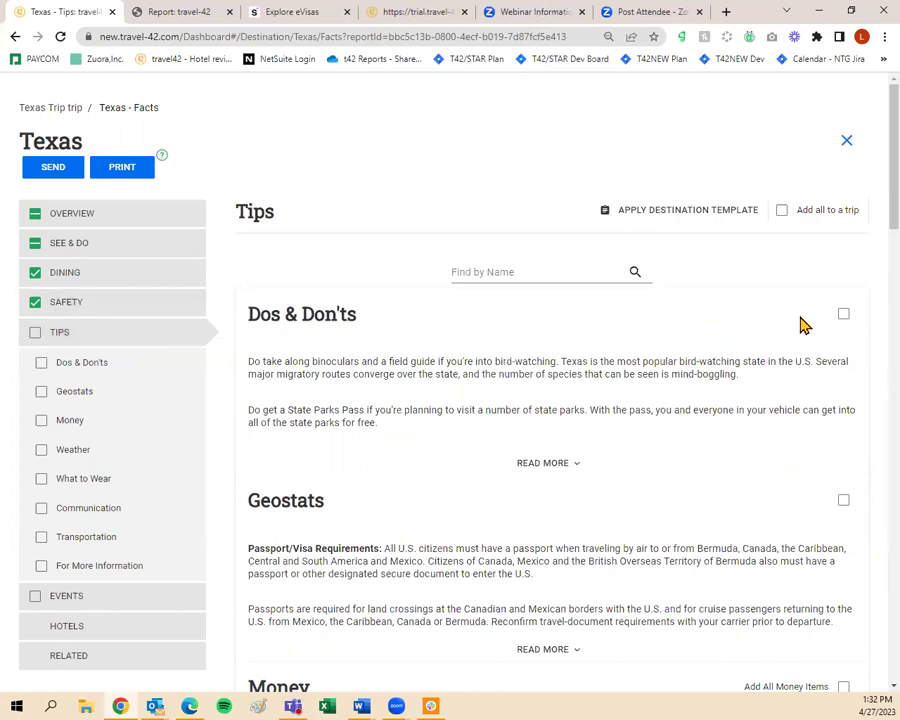
left_click(843, 316)
scroll(838, 322, "down", 2)
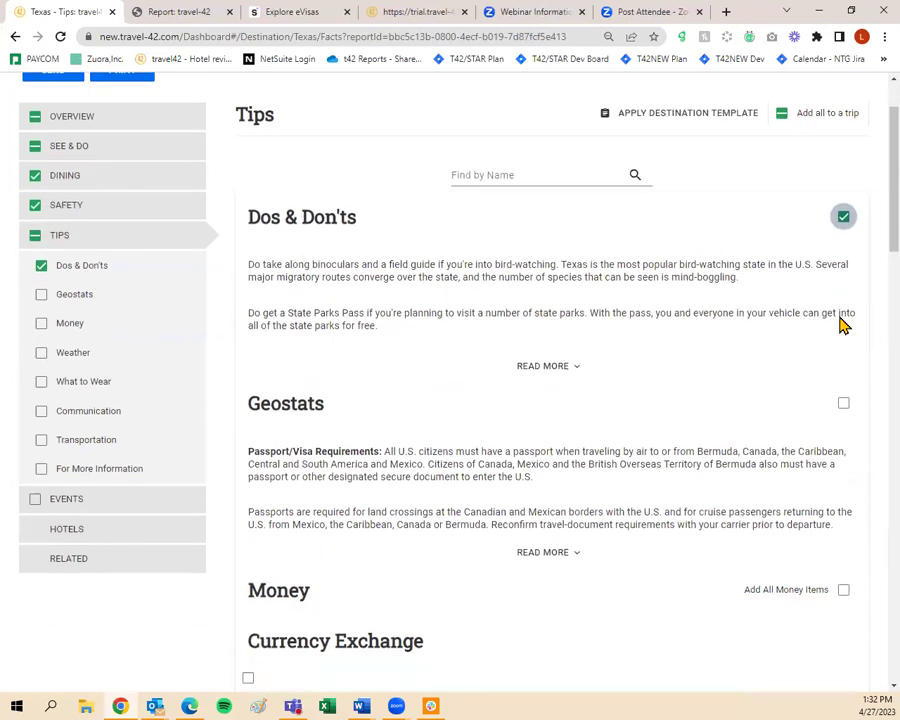
left_click(843, 359)
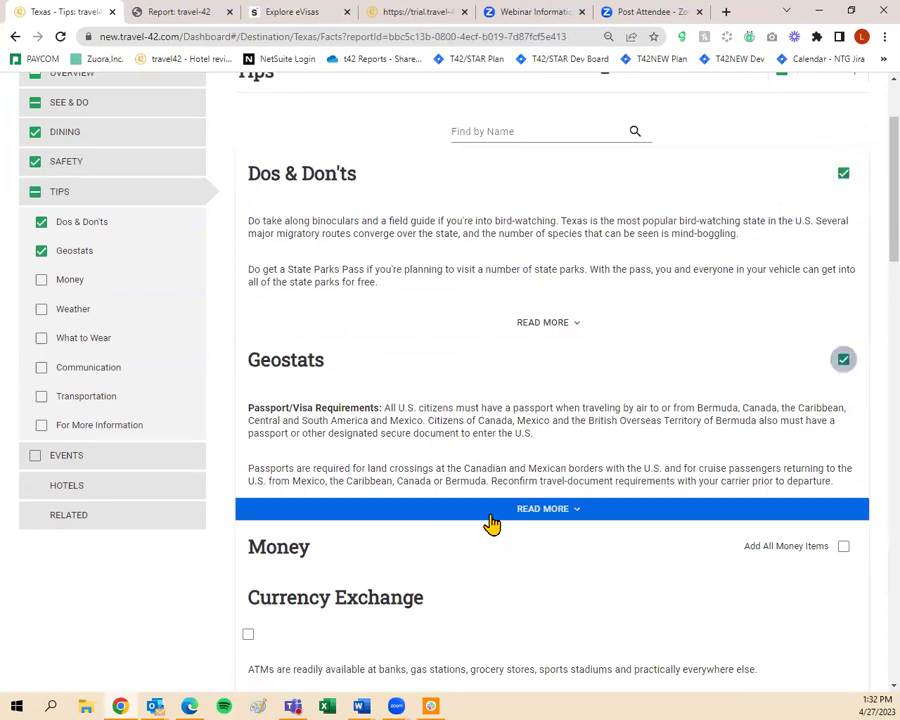
left_click(488, 510)
scroll(490, 522, "down", 2)
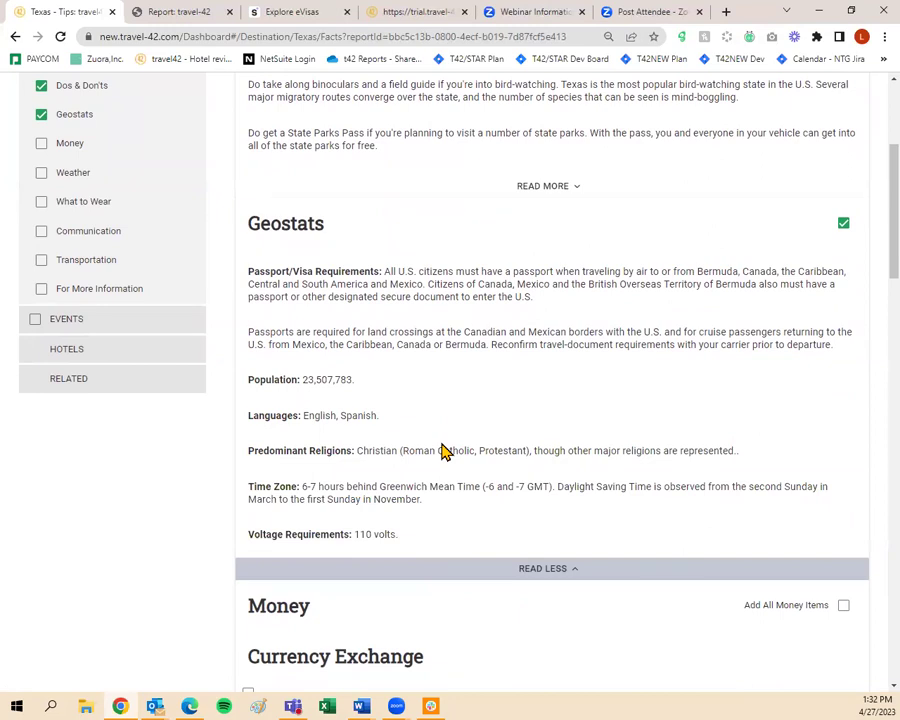
Add the Taxes and Tipping items from the Money tips to the trip
scroll(497, 484, "down", 3)
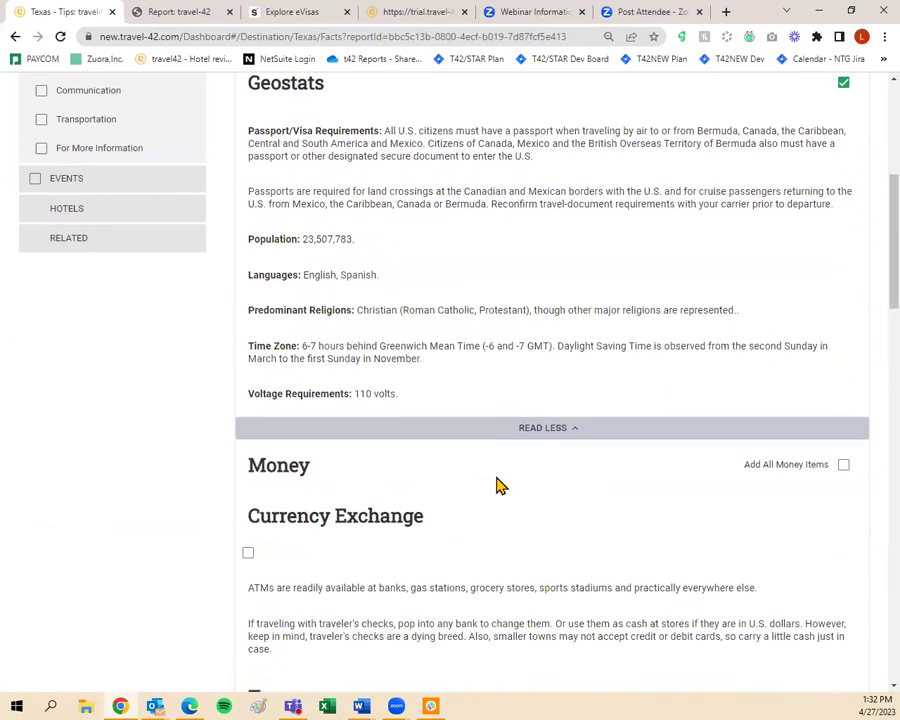
scroll(560, 400, "down", 1)
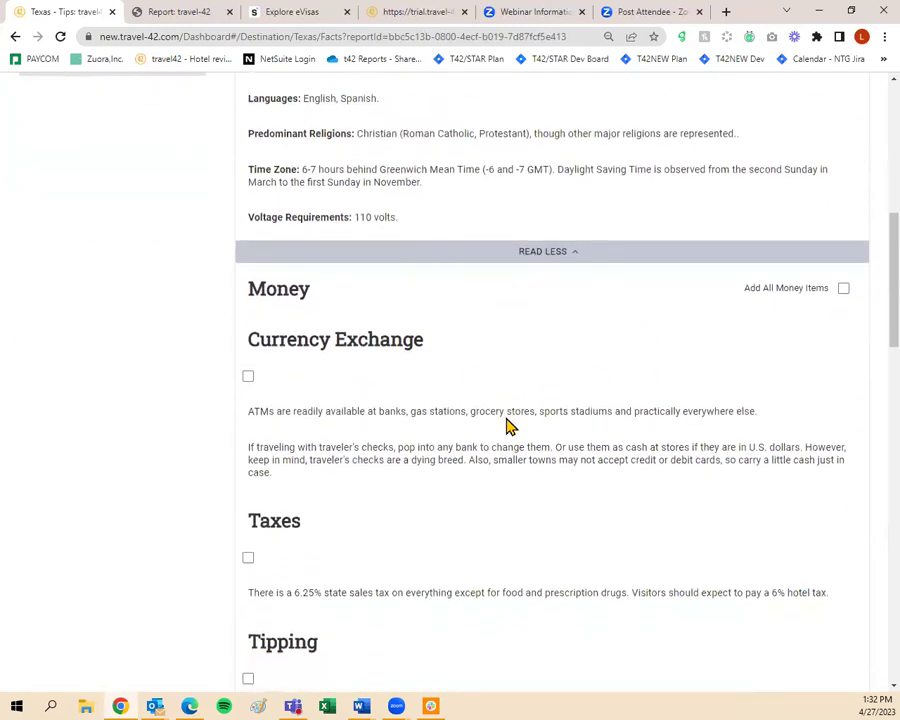
scroll(316, 370, "down", 1)
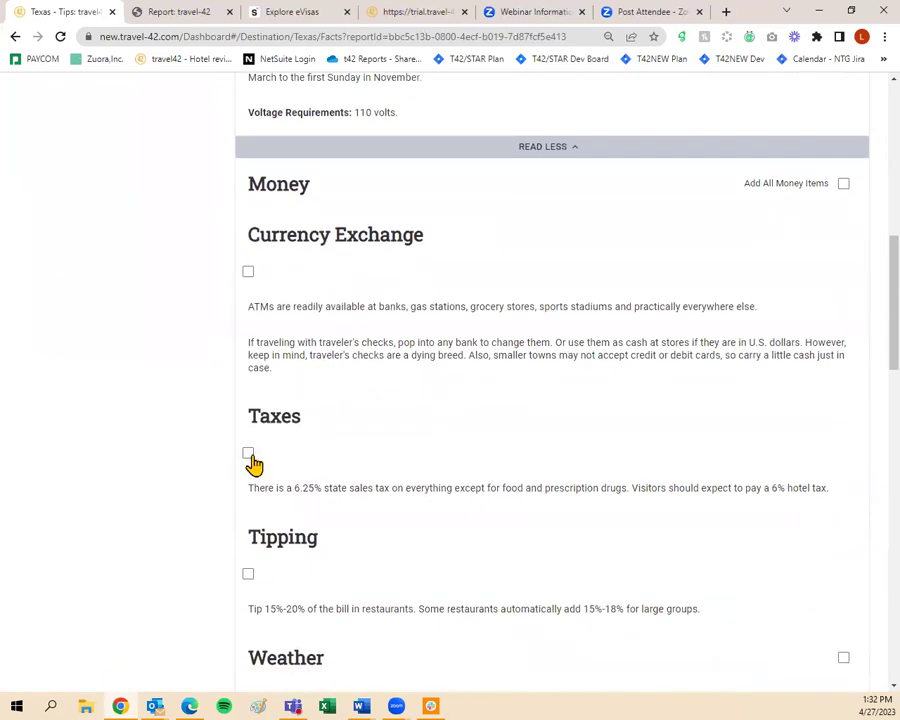
left_click(248, 453)
left_click(249, 574)
Add the Weather and What to Wear tips to the trip
scroll(257, 543, "down", 2)
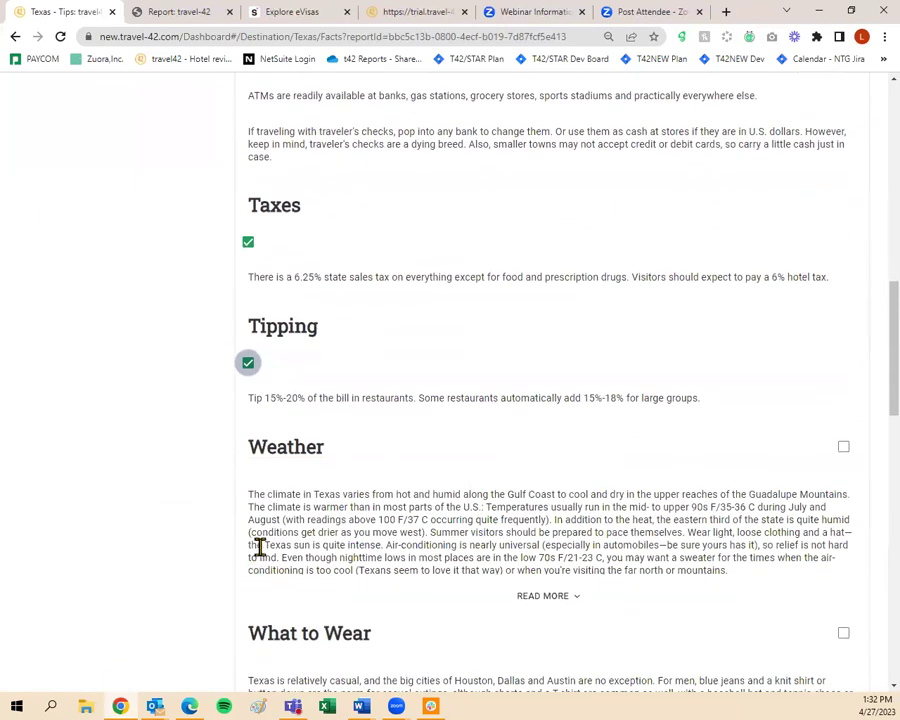
left_click(842, 446)
scroll(842, 445, "down", 2)
left_click(843, 434)
Add the Internet access and Telephone items from the Communication tips to the trip
scroll(788, 482, "down", 3)
left_click(248, 415)
scroll(432, 410, "down", 3)
scroll(447, 390, "down", 1)
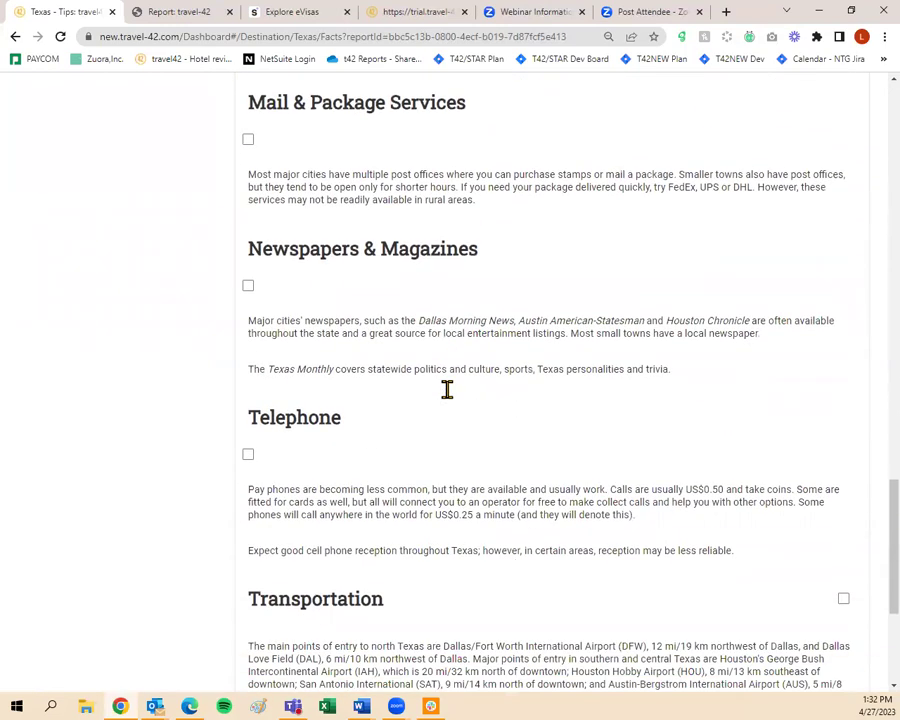
scroll(447, 398, "down", 3)
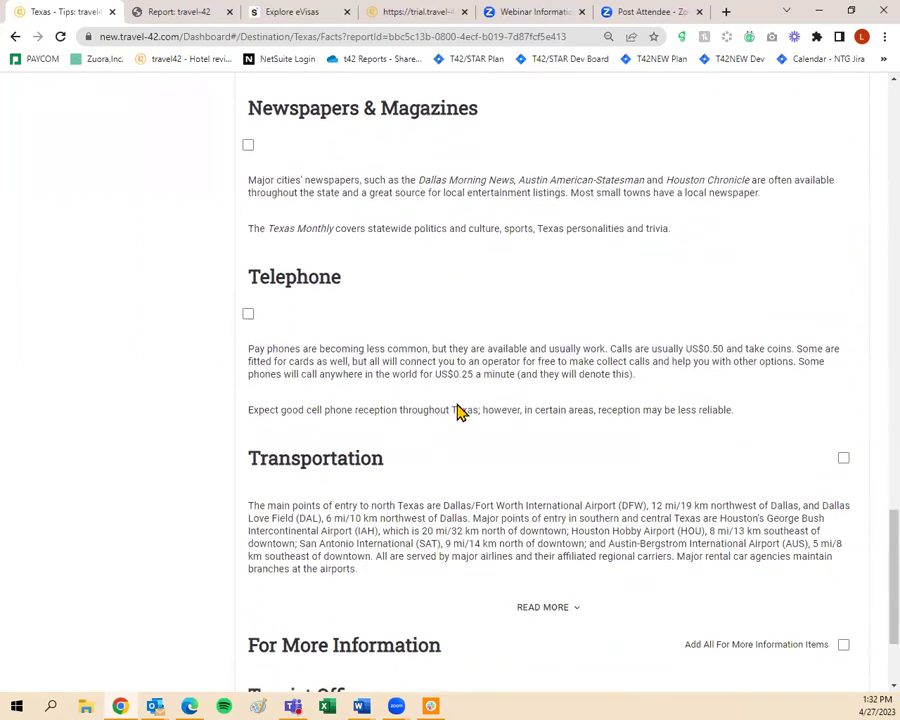
left_click(249, 176)
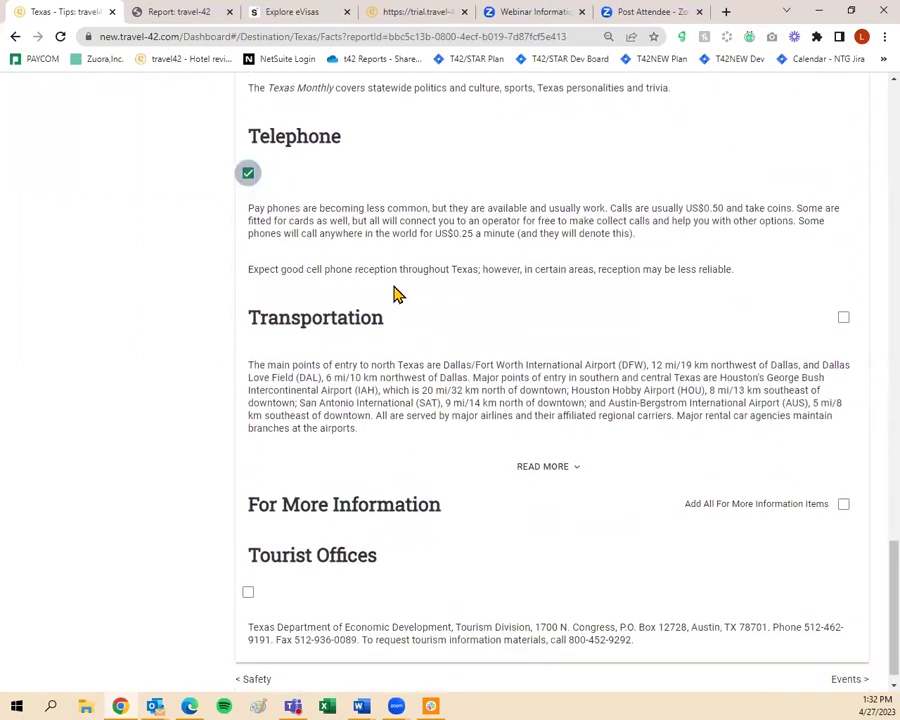
Add Transportation and the Tourist Offices item under For More Information to the trip
left_click(843, 318)
scroll(600, 430, "down", 1)
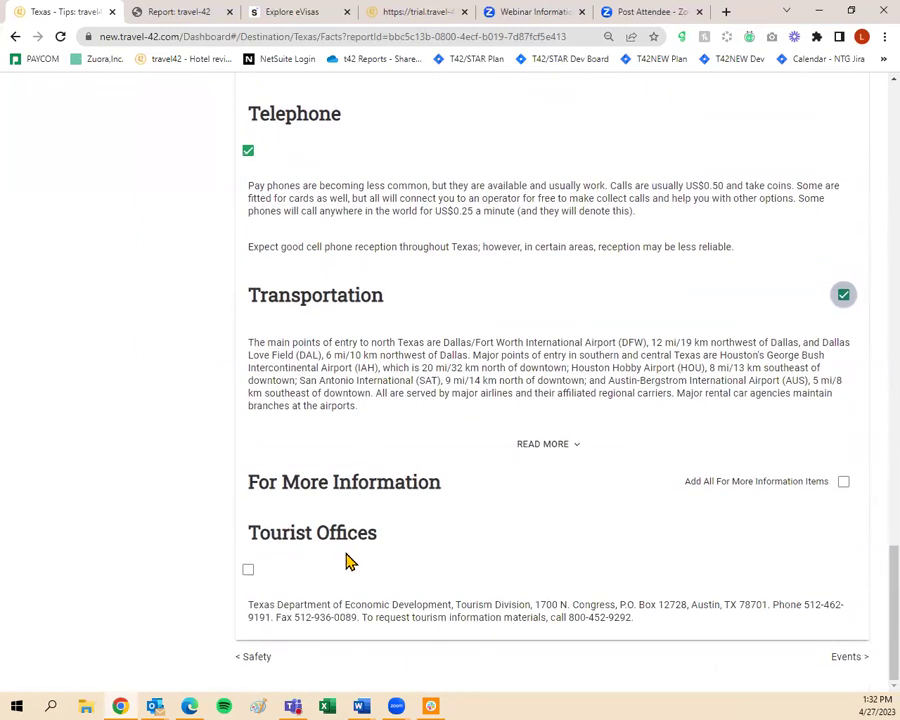
left_click(249, 570)
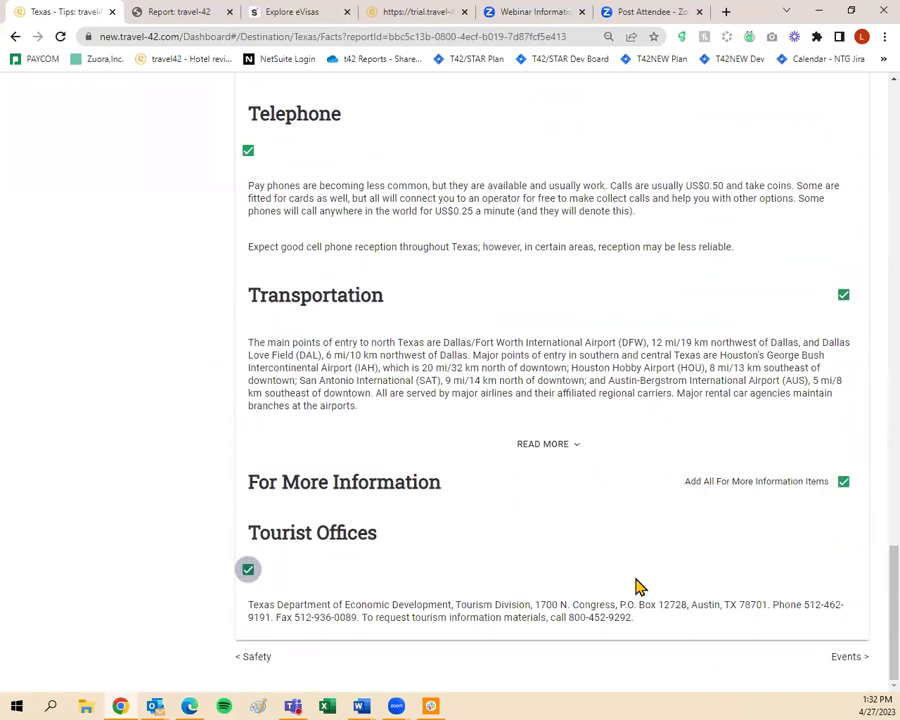
Remove the Telephone item from the trip selection and add it back
scroll(608, 595, "up", 5)
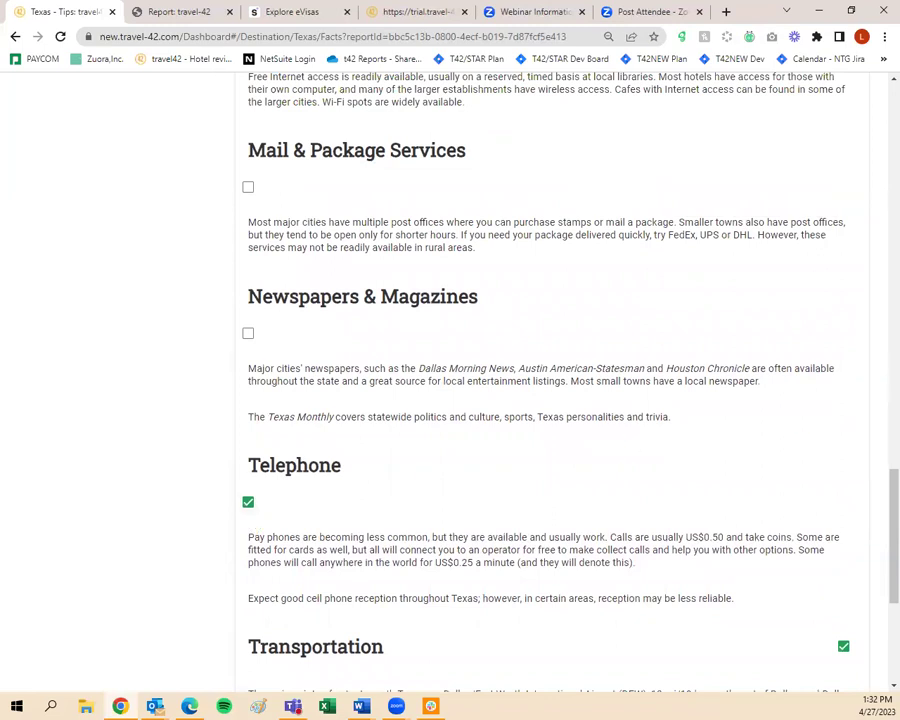
left_click(248, 504)
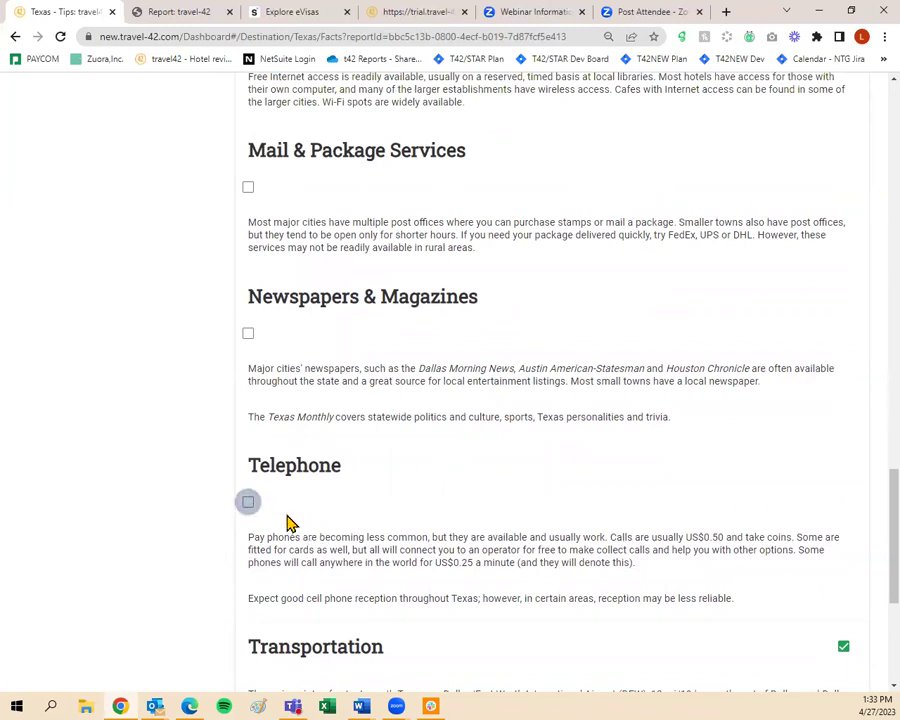
left_click(249, 503)
Go to the guide's Events section and add its Overview to the trip
scroll(440, 532, "down", 1)
scroll(440, 532, "down", 3)
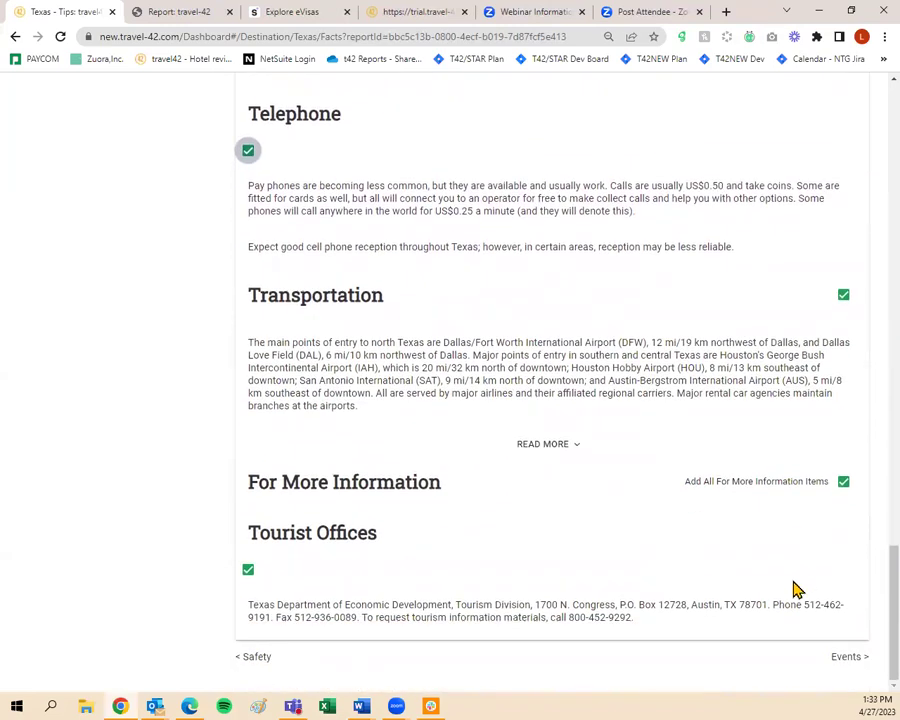
left_click(852, 655)
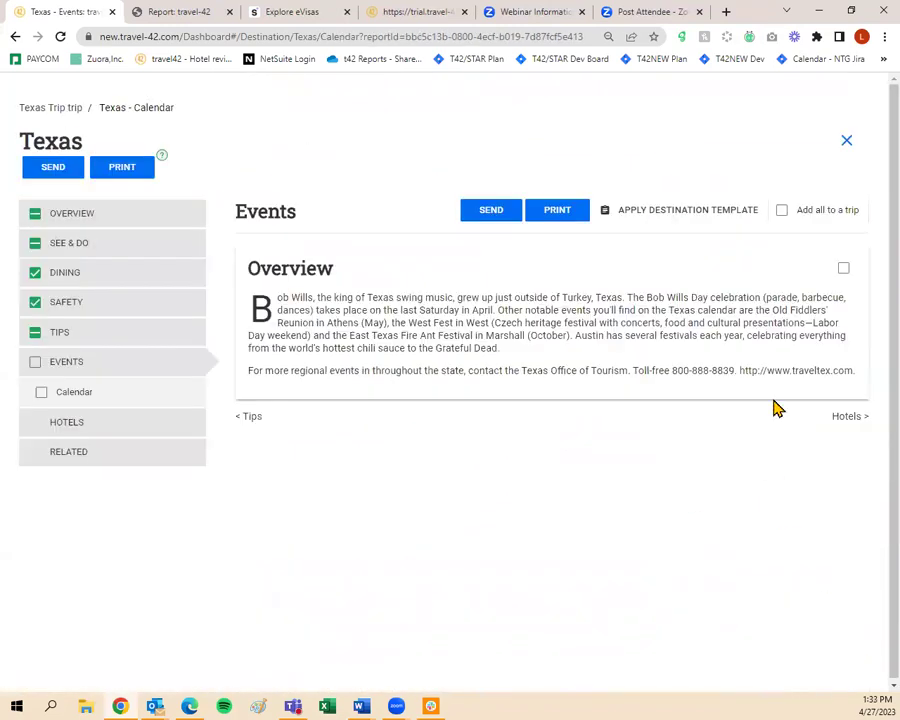
left_click(843, 270)
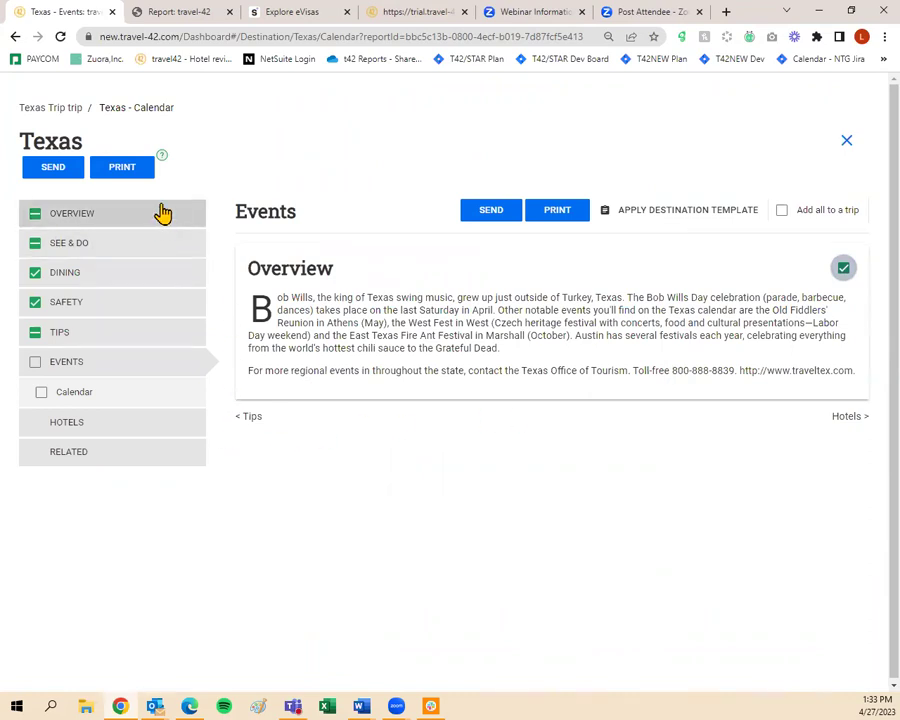
Look through the related Texas destination guides and view the details of Fort Worth, Texas
left_click(101, 459)
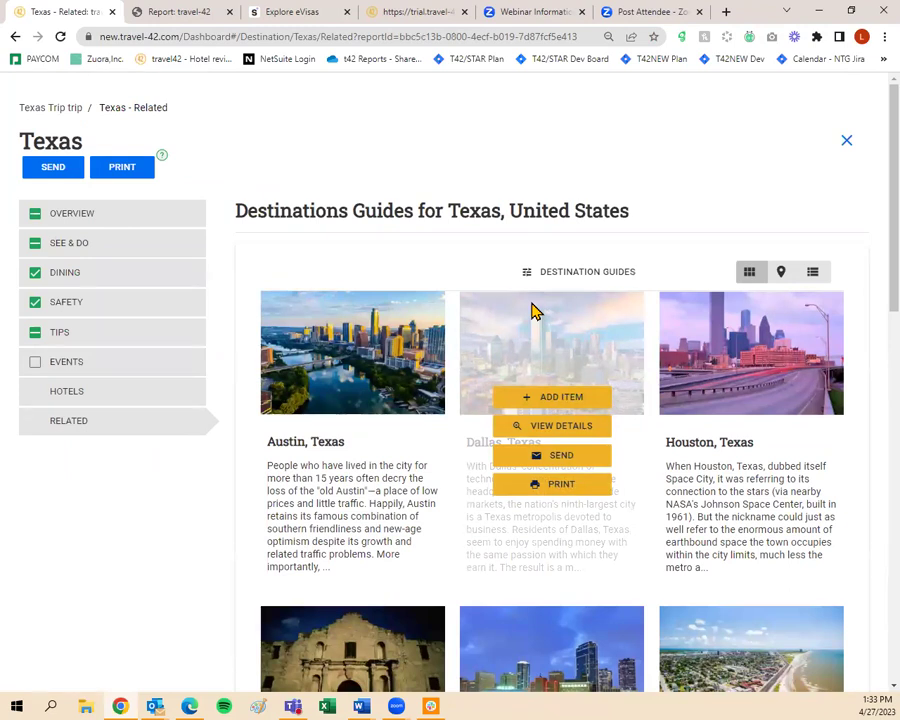
scroll(194, 438, "down", 2)
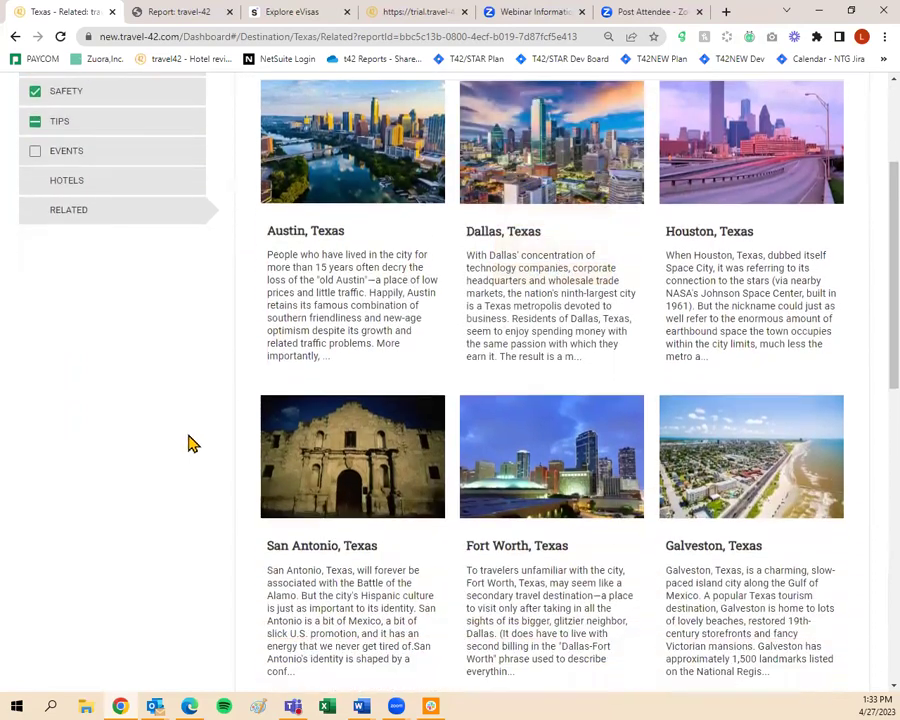
scroll(200, 450, "down", 2)
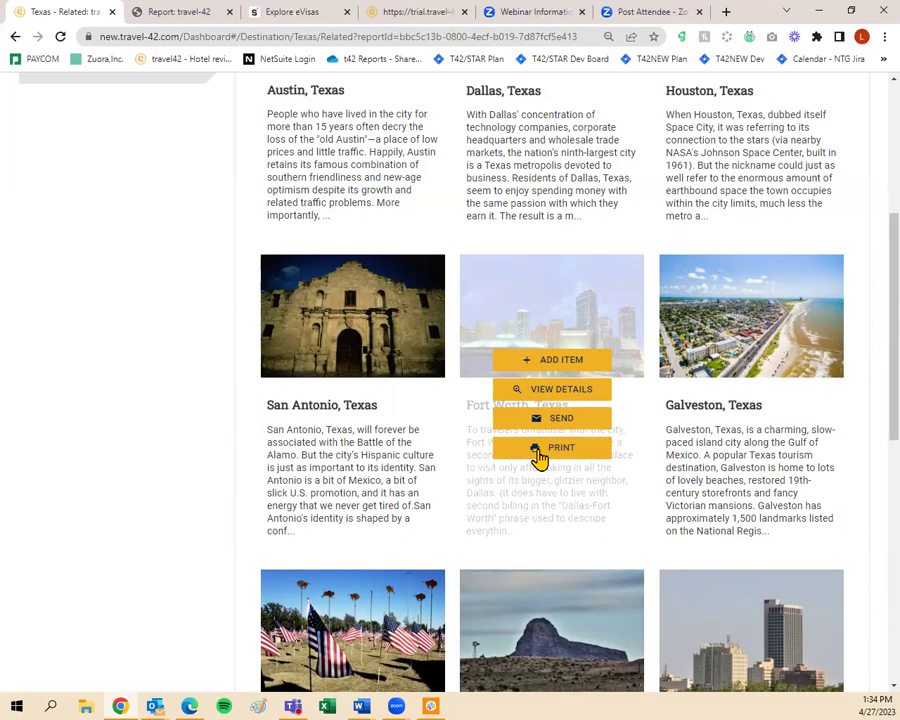
left_click(556, 397)
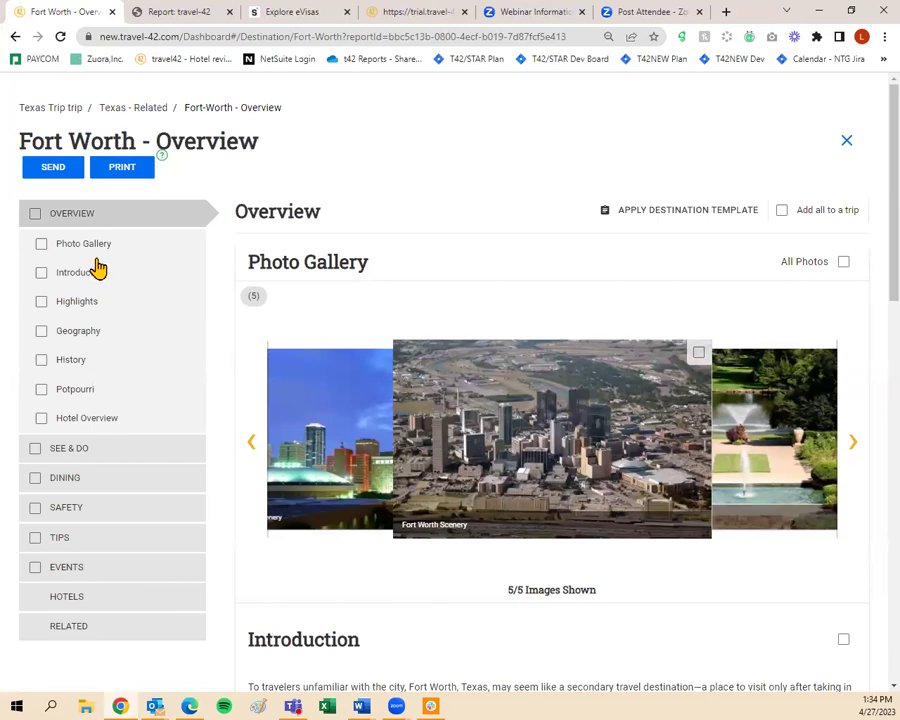
Add Fort Worth's Photo Gallery, Introduction and Highlights to the trip, expanding the full Highlights text
left_click(41, 243)
left_click(41, 272)
scroll(547, 396, "down", 3)
scroll(570, 405, "down", 2)
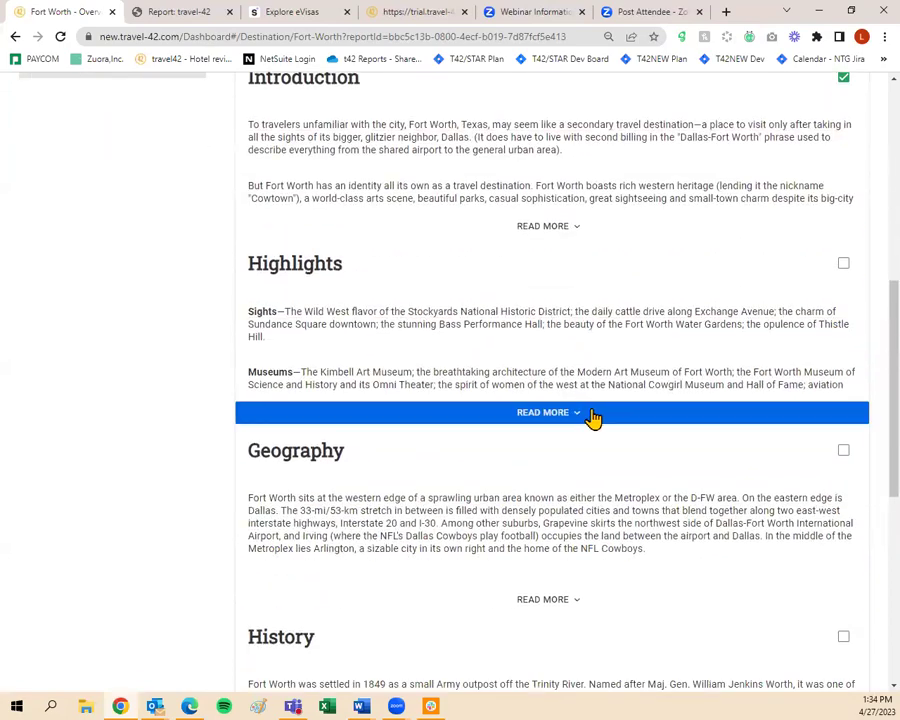
left_click(598, 414)
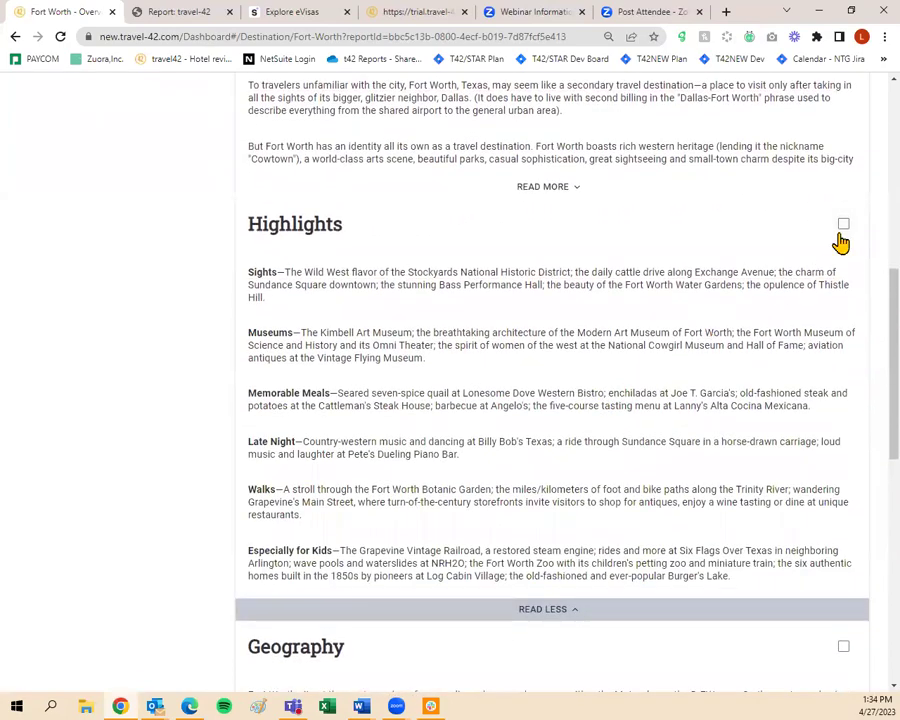
left_click(843, 224)
Add Fort Worth's Geography, History, Potpourri and Hotel Overview to the trip
scroll(836, 253, "down", 3)
left_click(840, 296)
scroll(840, 305, "down", 2)
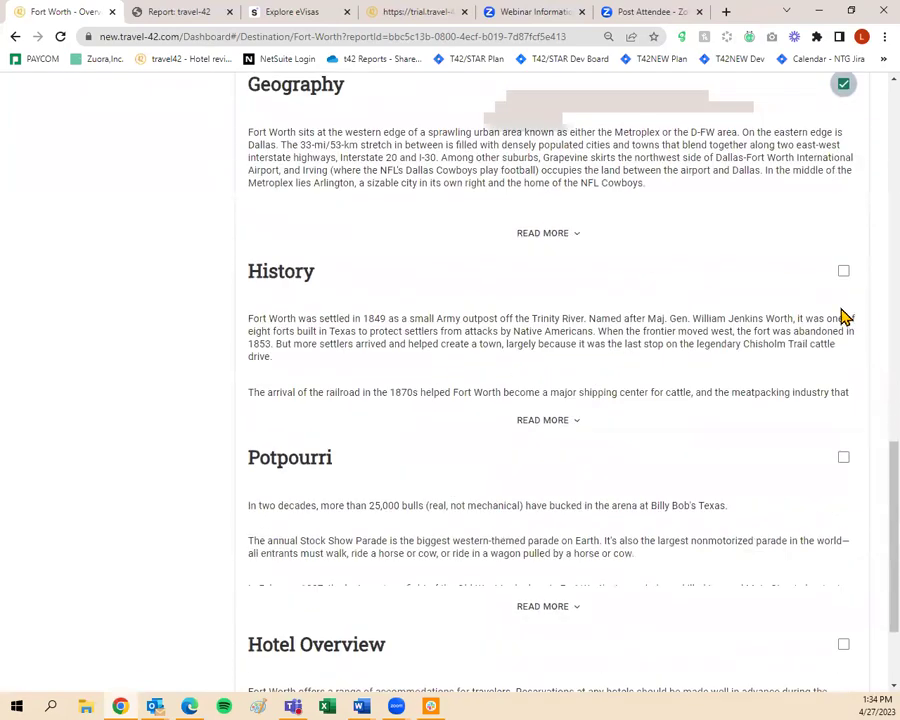
left_click(843, 271)
left_click(843, 459)
scroll(840, 468, "down", 2)
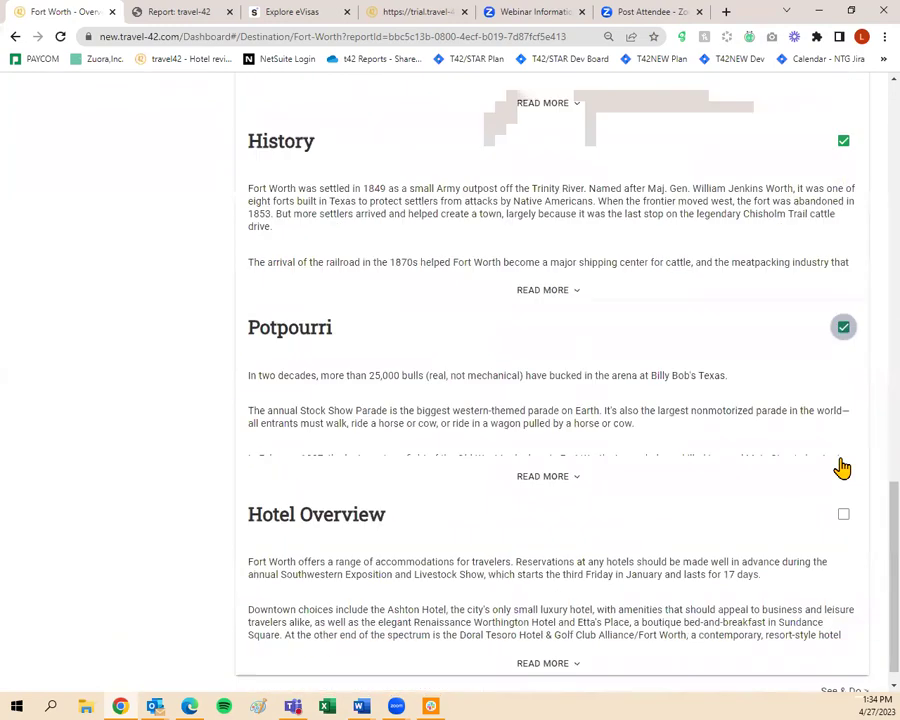
left_click(842, 489)
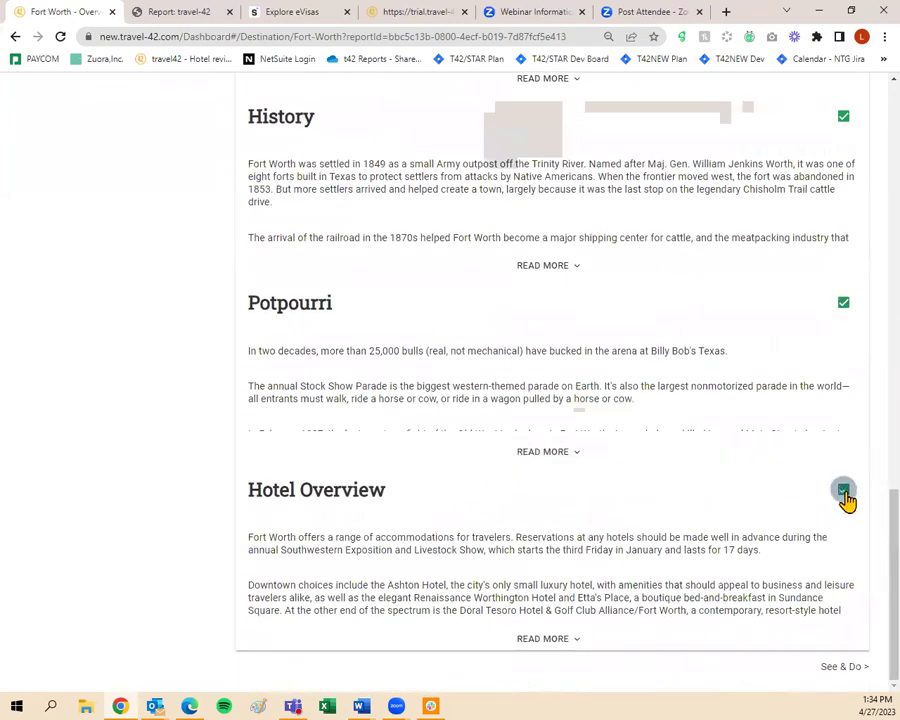
Go to Fort Worth's See & Do section, add the Sightseeing introduction to the trip, and look through the listed attractions
left_click(849, 667)
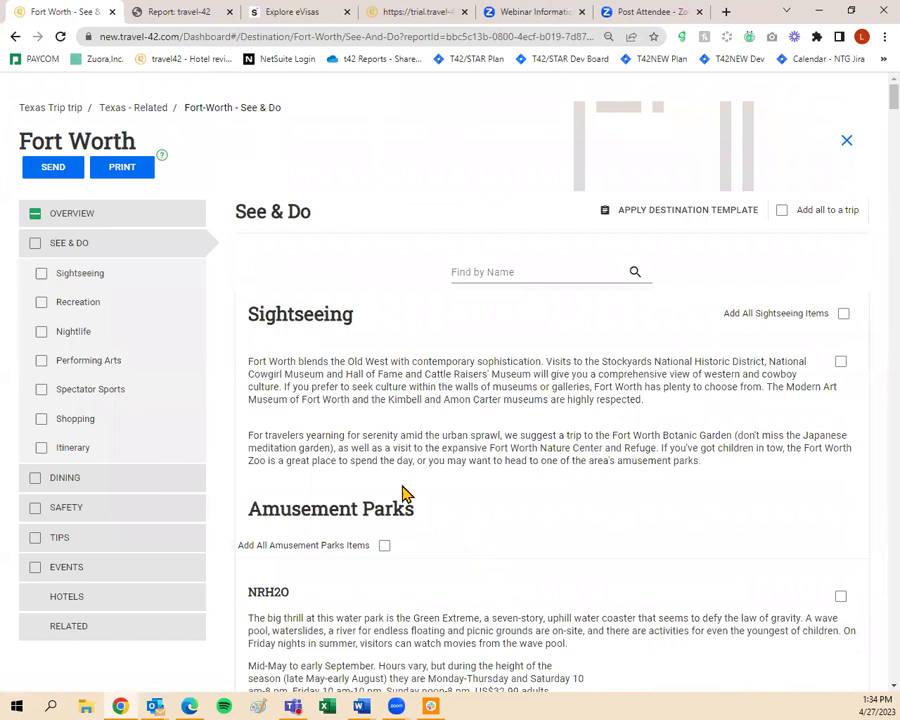
scroll(446, 425, "down", 2)
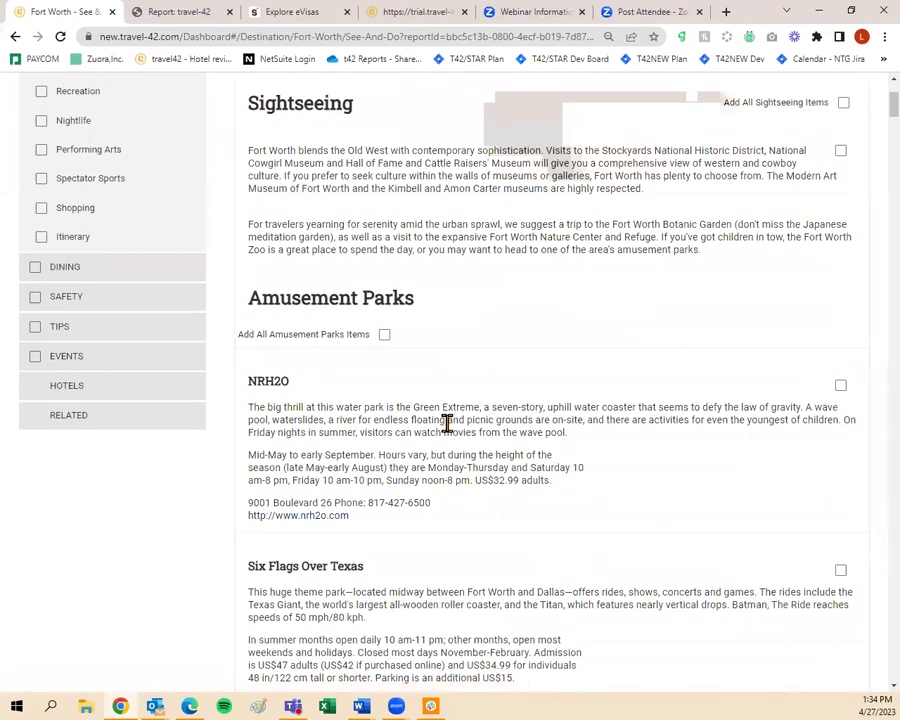
scroll(447, 428, "up", 2)
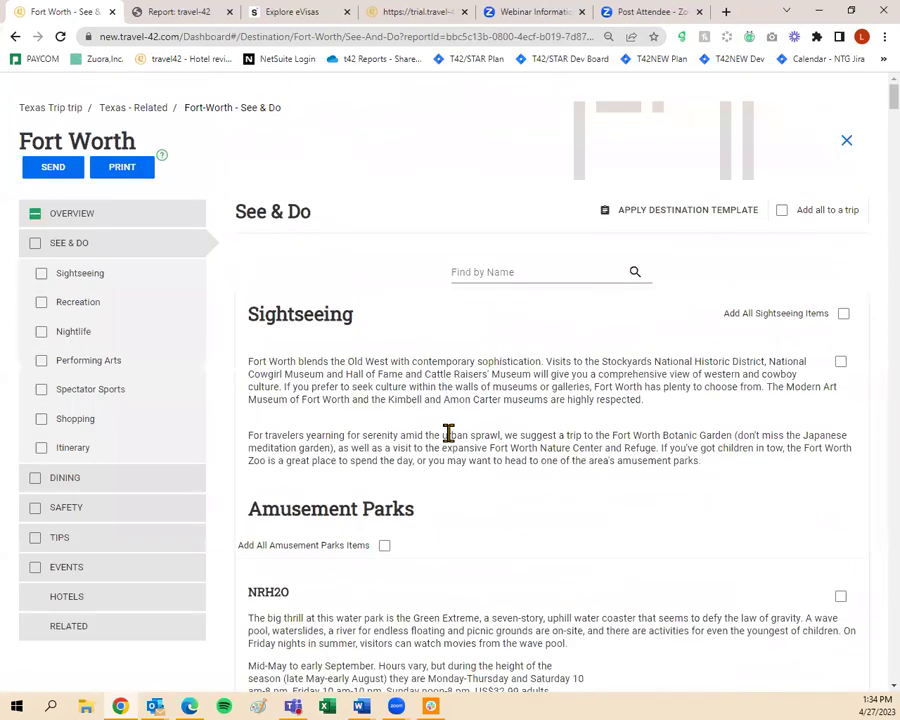
left_click(839, 363)
scroll(406, 278, "down", 3)
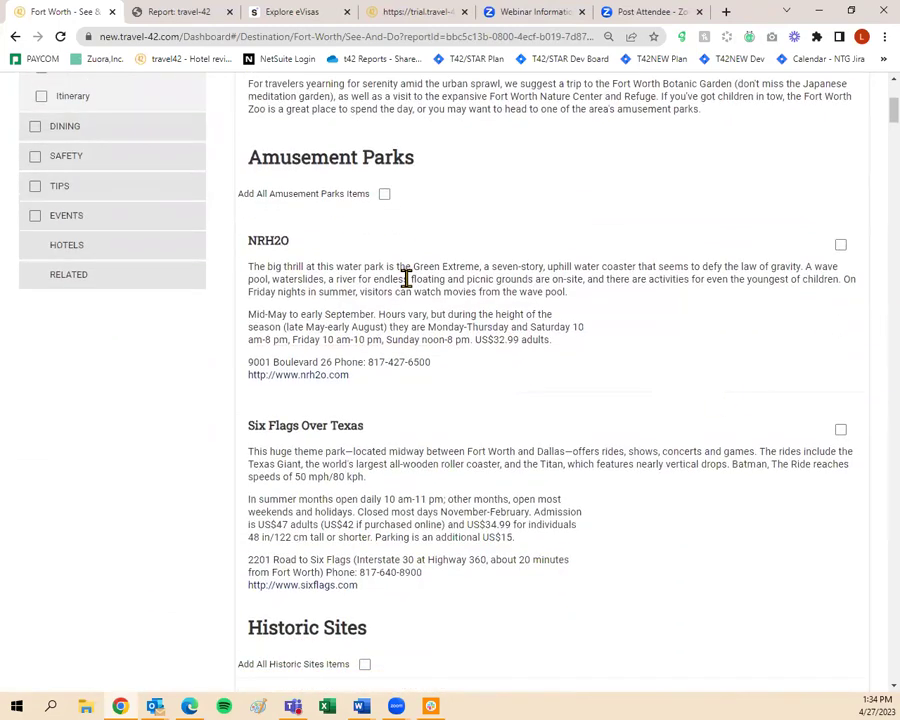
scroll(393, 268, "down", 20)
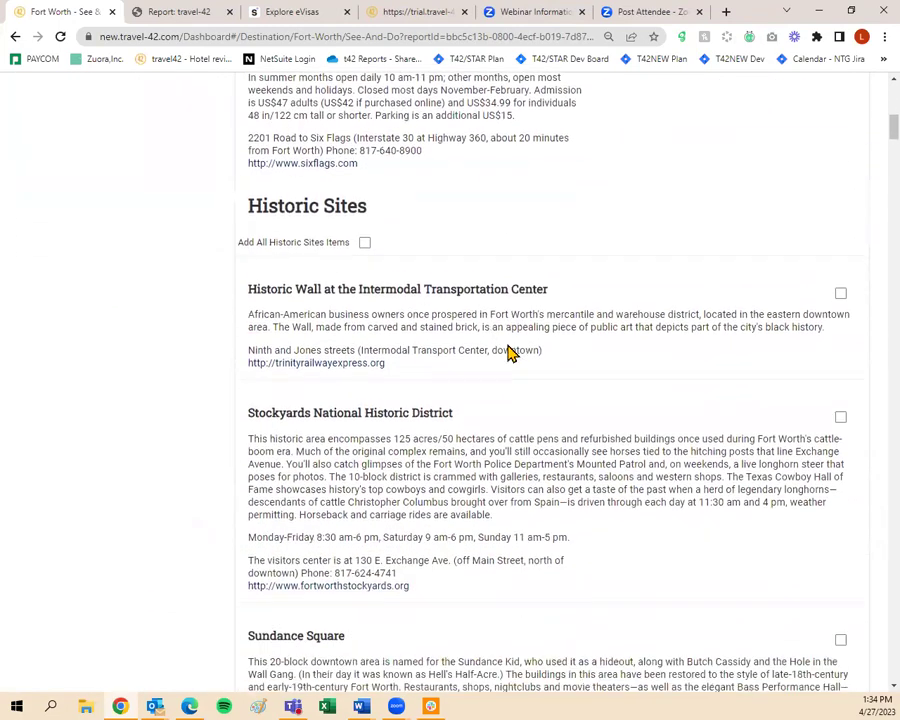
Look through Fort Worth's See & Do listings, from historic sites and museums to nightlife, performing arts and shopping
scroll(510, 352, "down", 10)
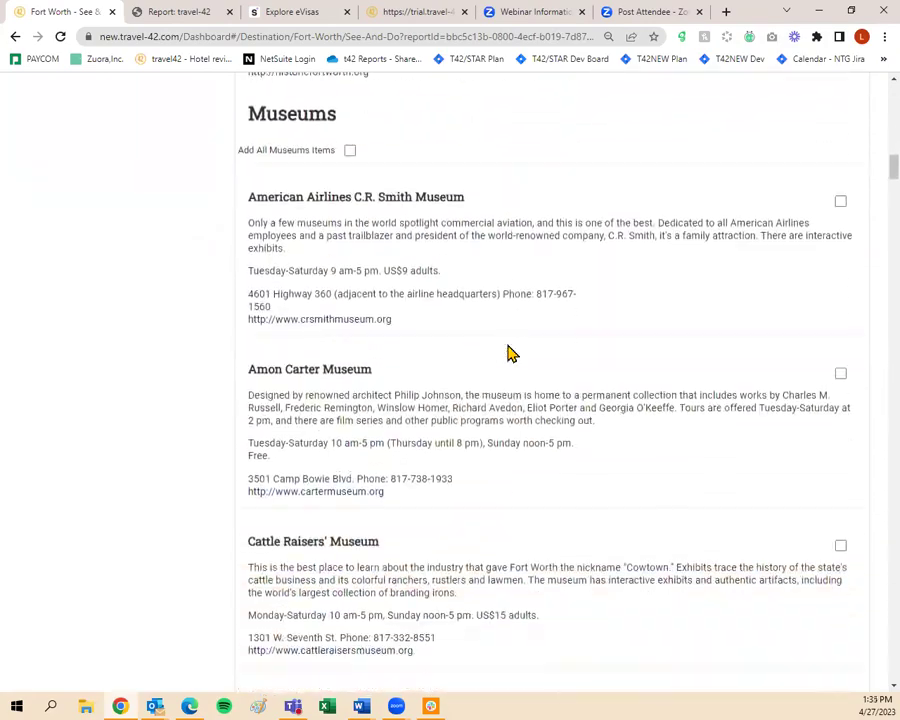
scroll(510, 352, "down", 20)
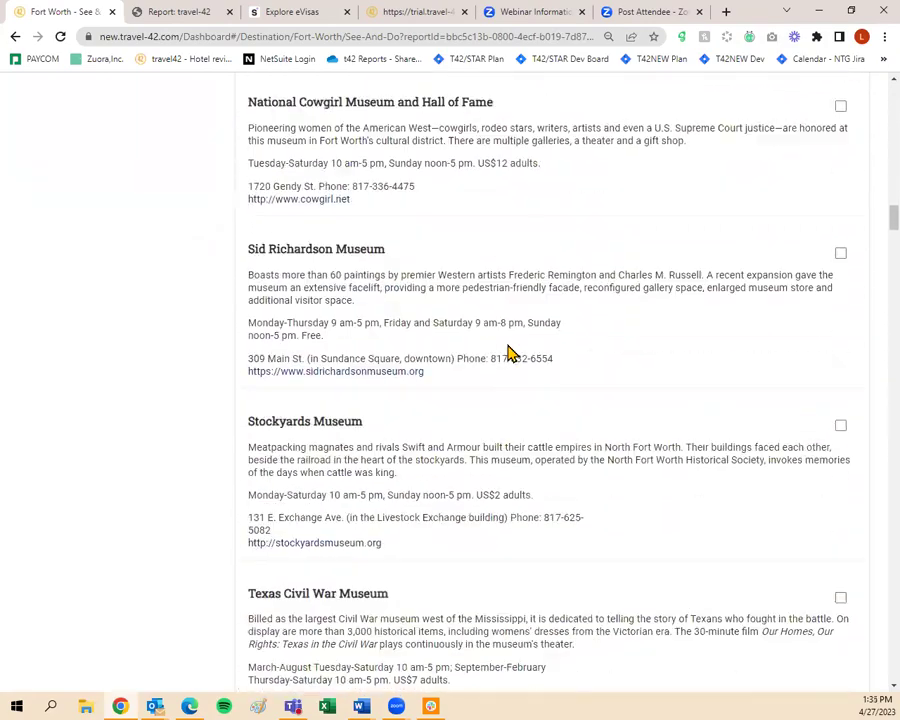
scroll(513, 355, "up", 5)
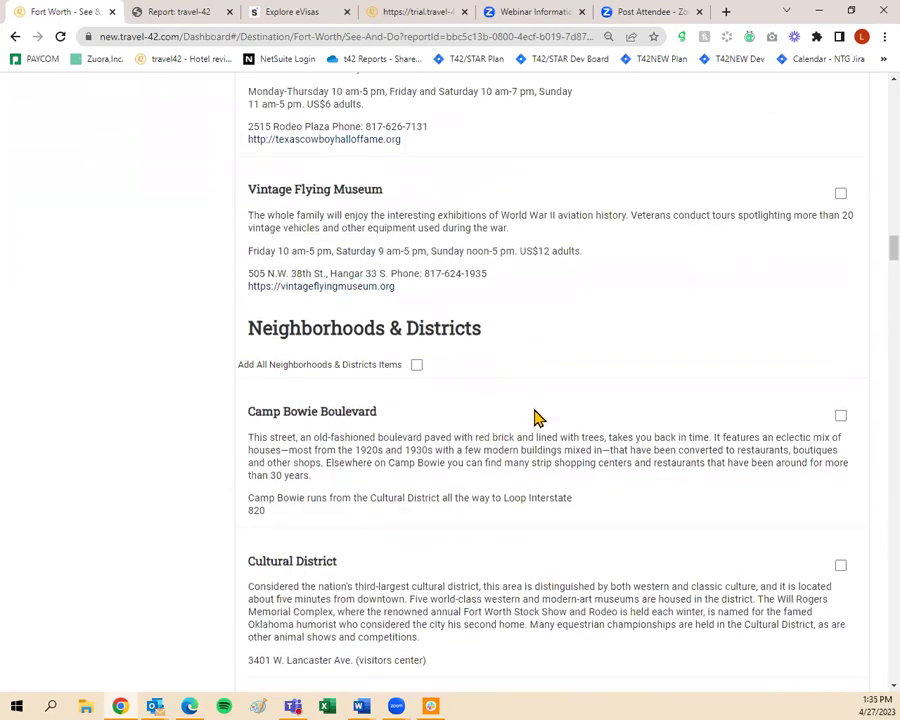
scroll(535, 417, "down", 15)
scroll(547, 416, "down", 14)
scroll(548, 425, "down", 12)
scroll(550, 430, "down", 13)
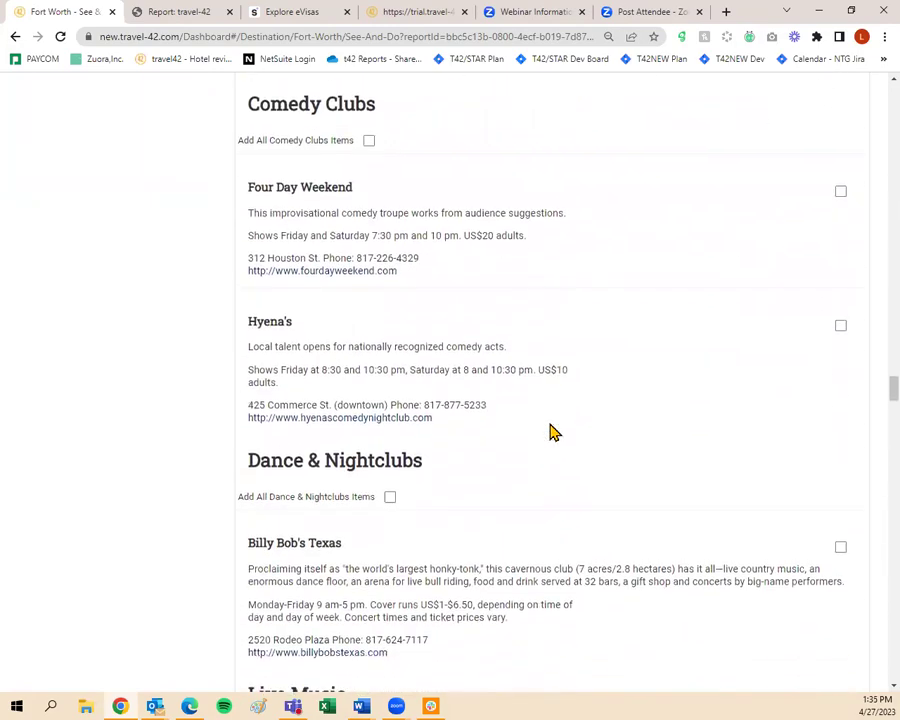
scroll(553, 432, "down", 4)
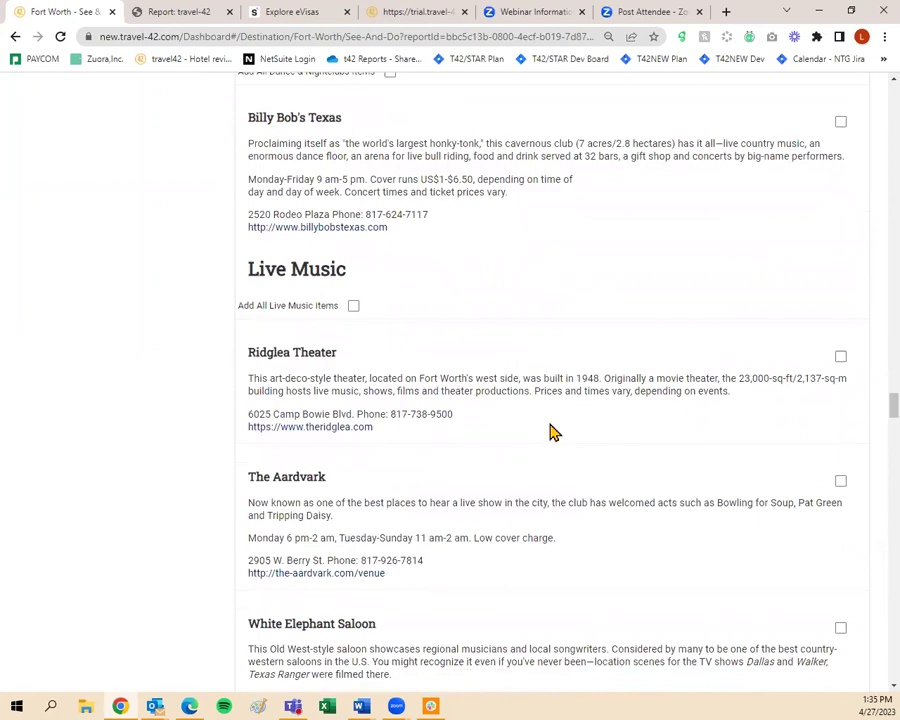
scroll(553, 432, "down", 9)
scroll(553, 432, "down", 9)
scroll(553, 432, "down", 6)
scroll(553, 432, "down", 8)
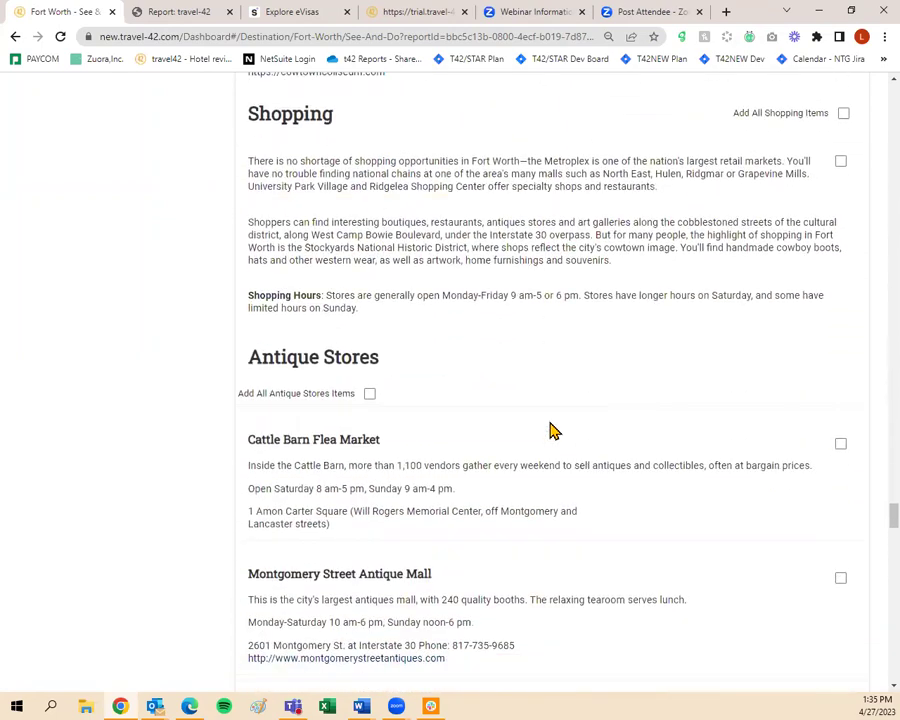
scroll(553, 432, "down", 10)
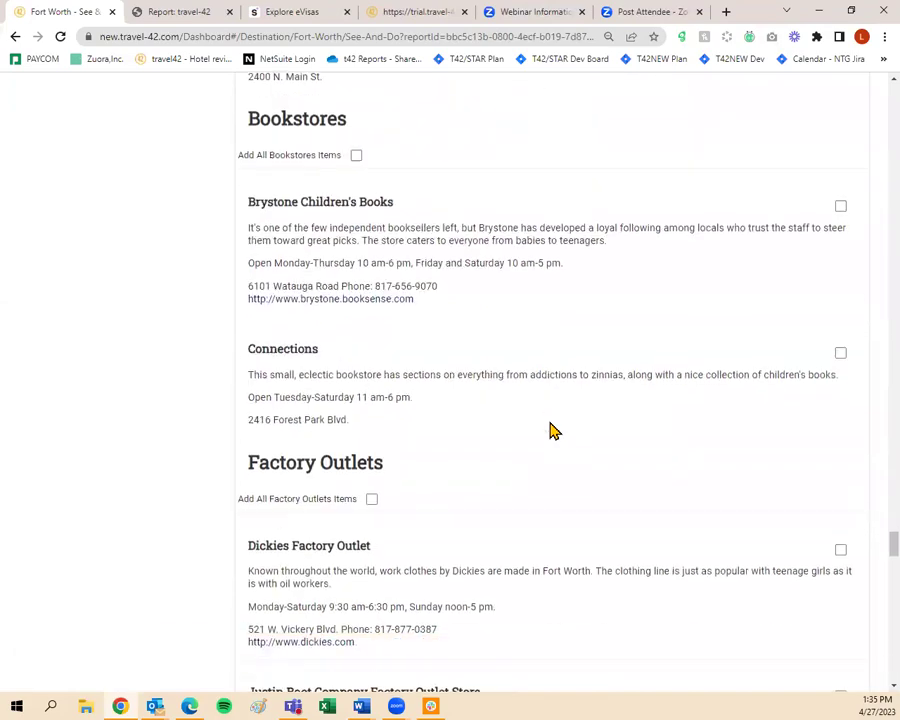
scroll(553, 428, "down", 10)
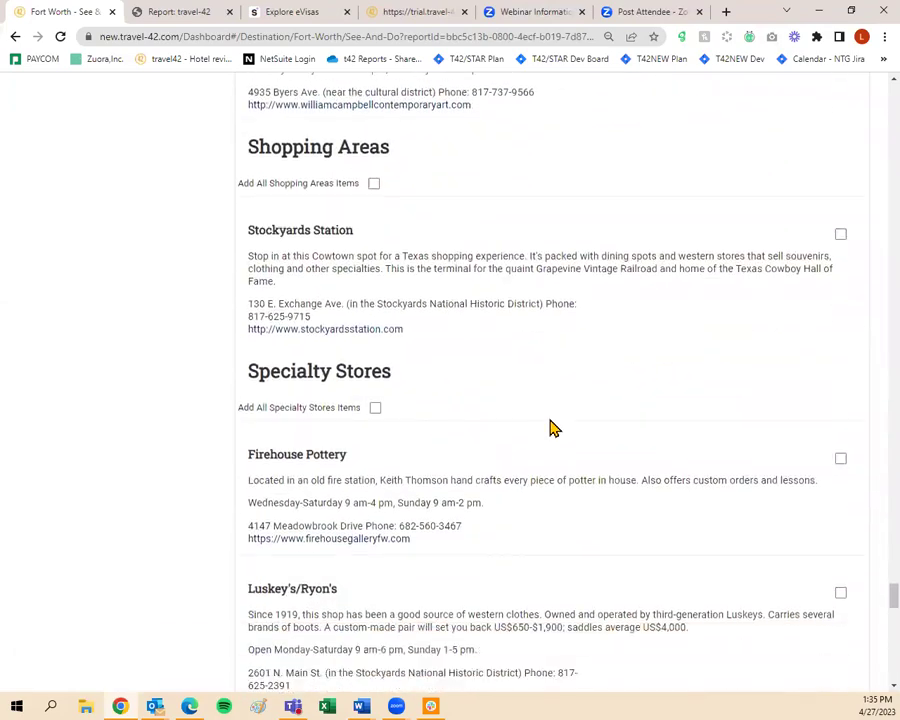
scroll(553, 428, "down", 5)
scroll(553, 428, "up", 15)
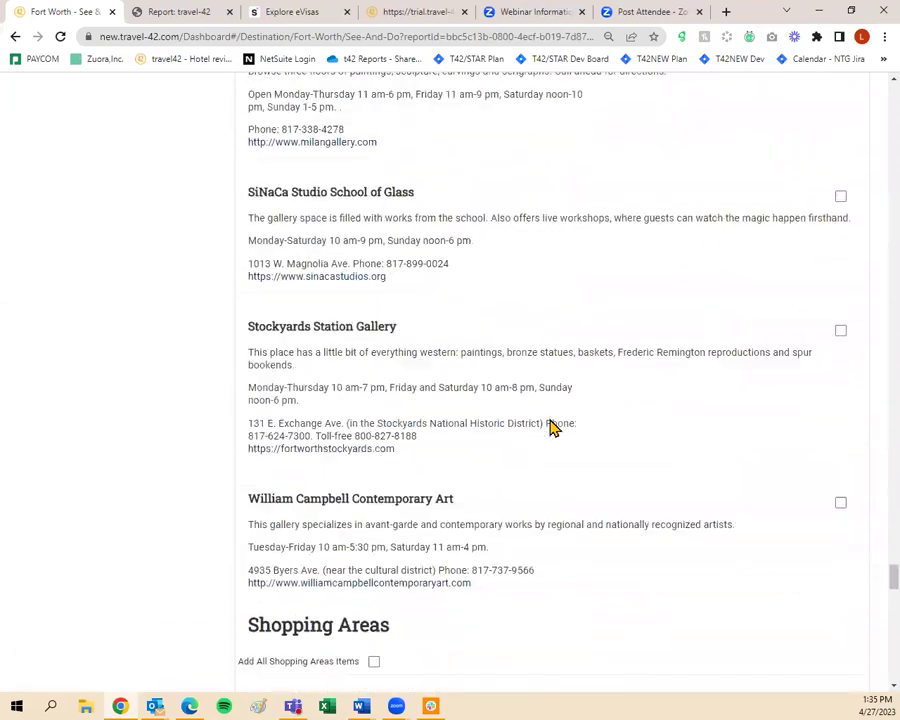
scroll(553, 428, "up", 20)
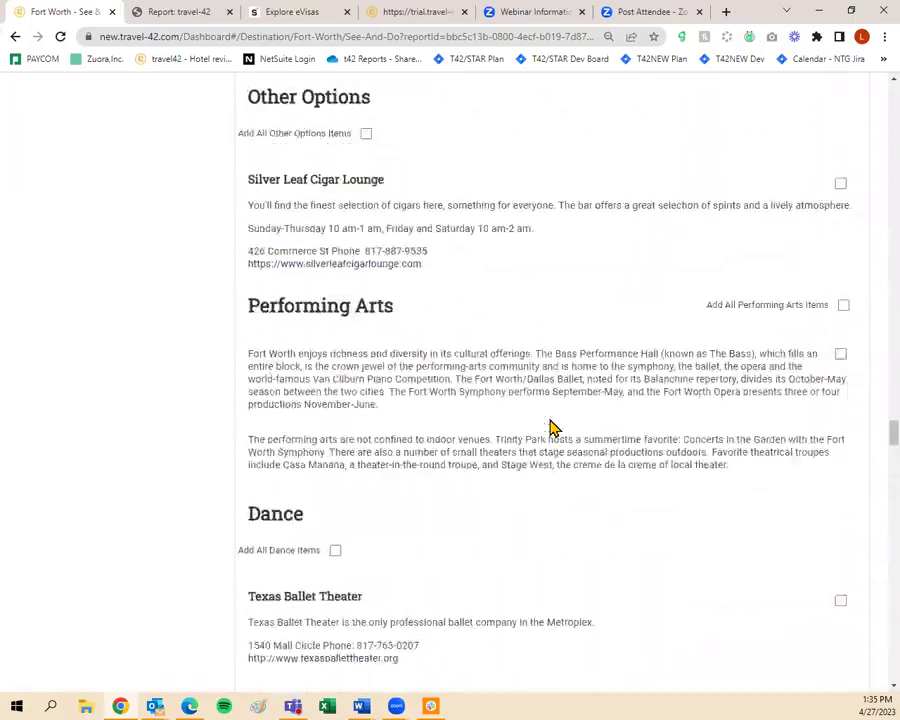
scroll(553, 428, "up", 20)
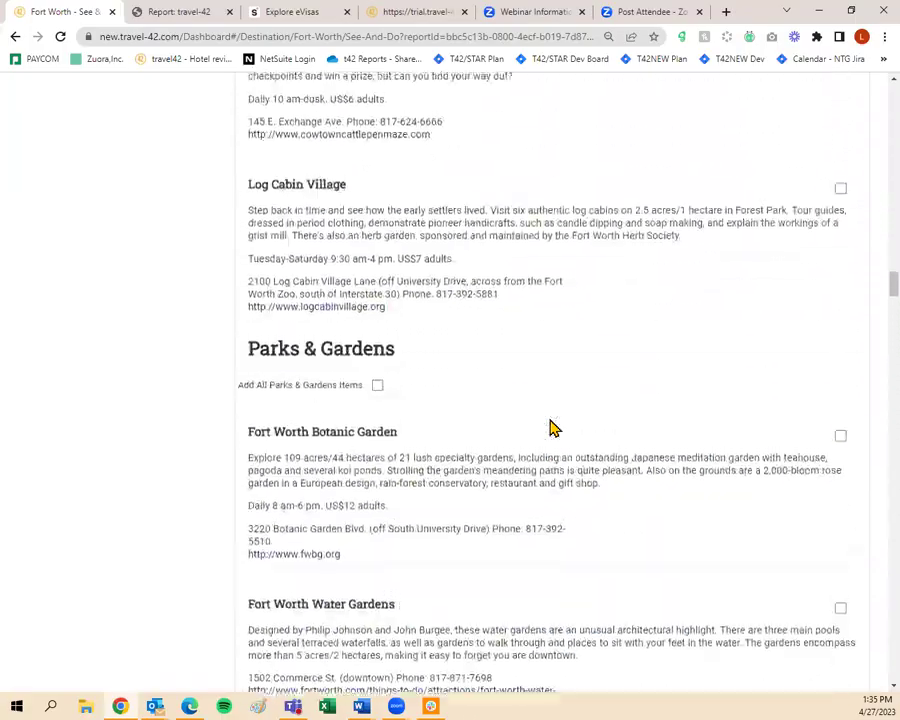
scroll(553, 428, "up", 20)
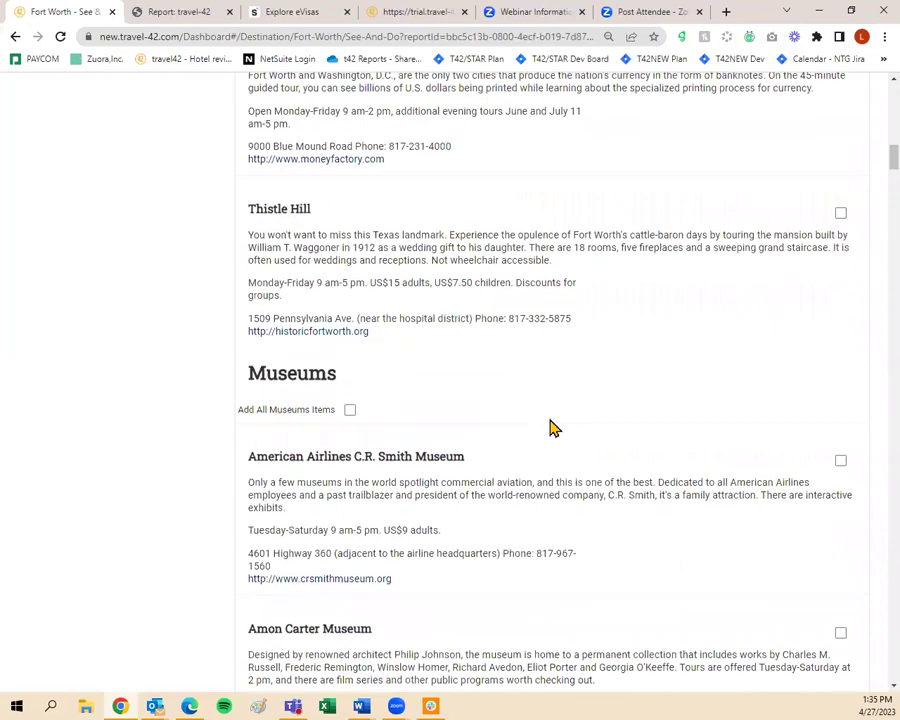
scroll(553, 428, "up", 15)
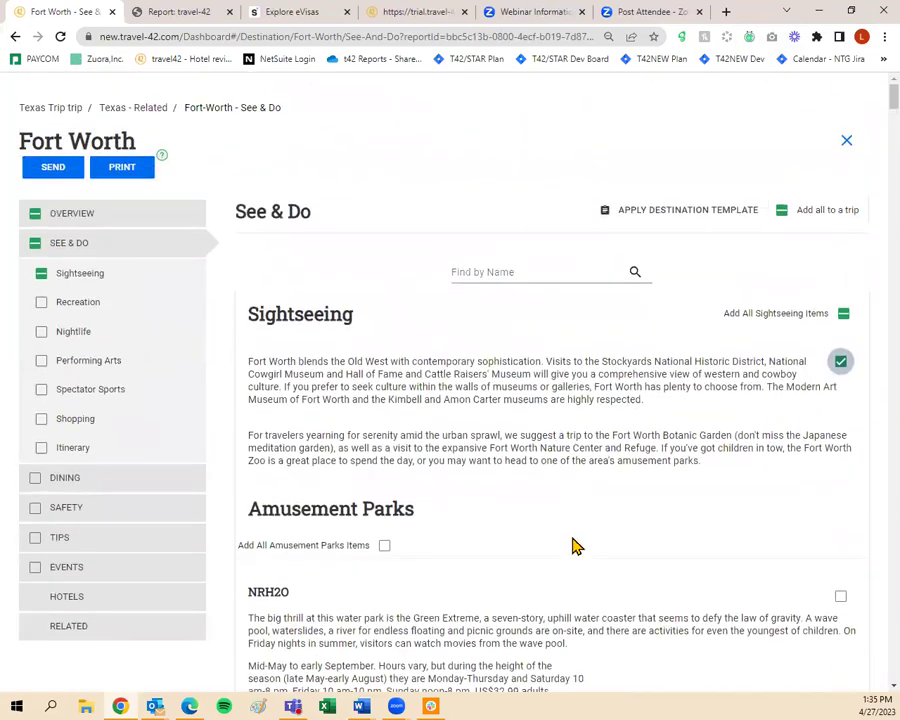
Add the Six Flags Over Texas amusement park to the trip
scroll(575, 548, "down", 2)
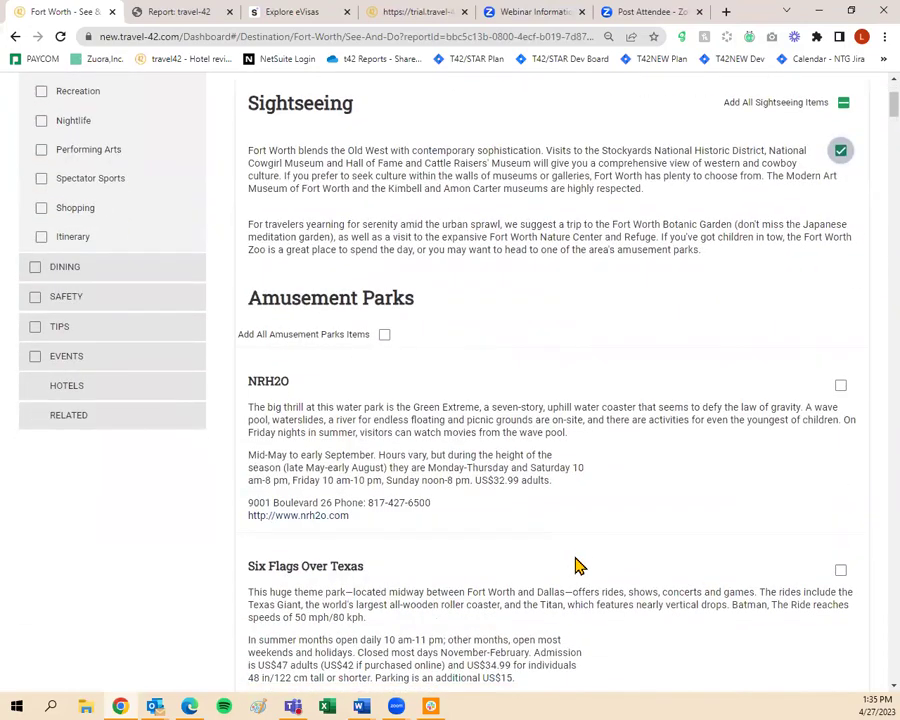
scroll(577, 566, "down", 2)
left_click(840, 362)
Add the historic sites Stockyards National Historic District, Historic Wall at the Intermodal Transportation Center and Sundance Square to the trip
scroll(841, 375, "down", 3)
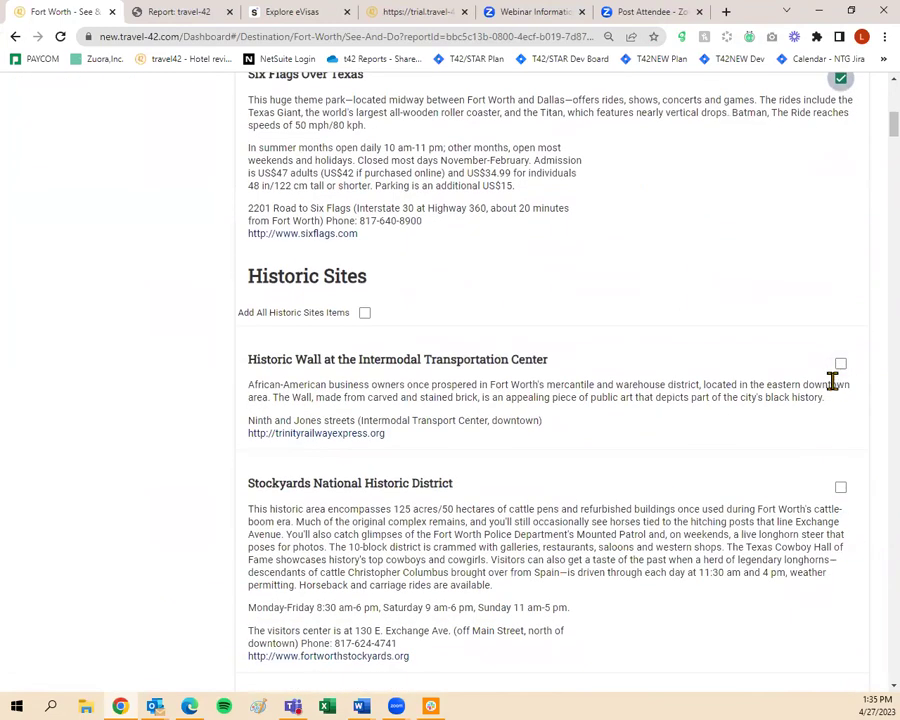
scroll(832, 381, "down", 1)
left_click(838, 420)
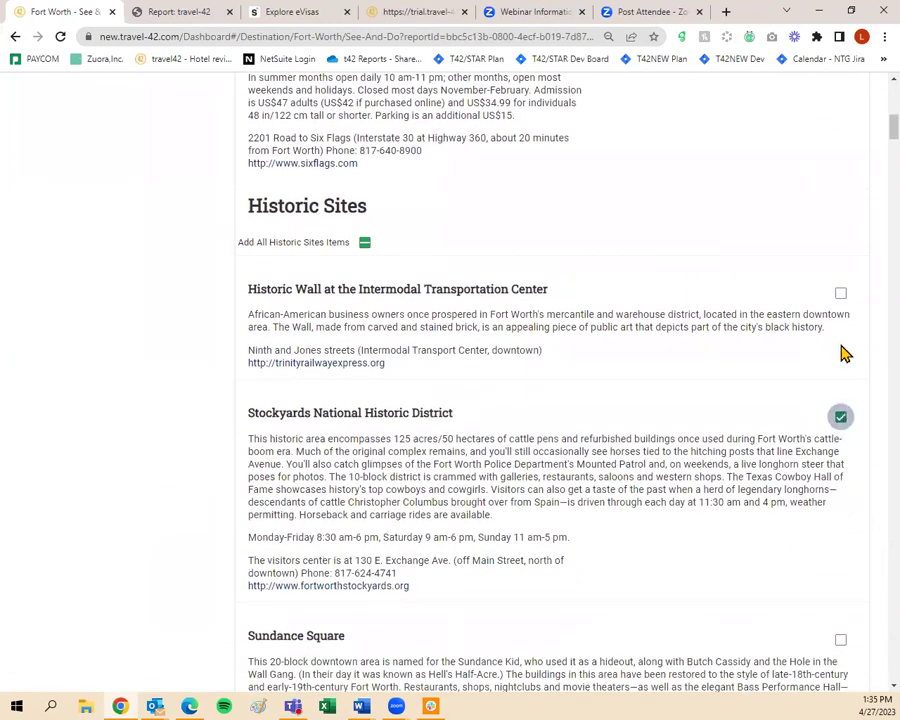
left_click(842, 296)
scroll(810, 314, "down", 5)
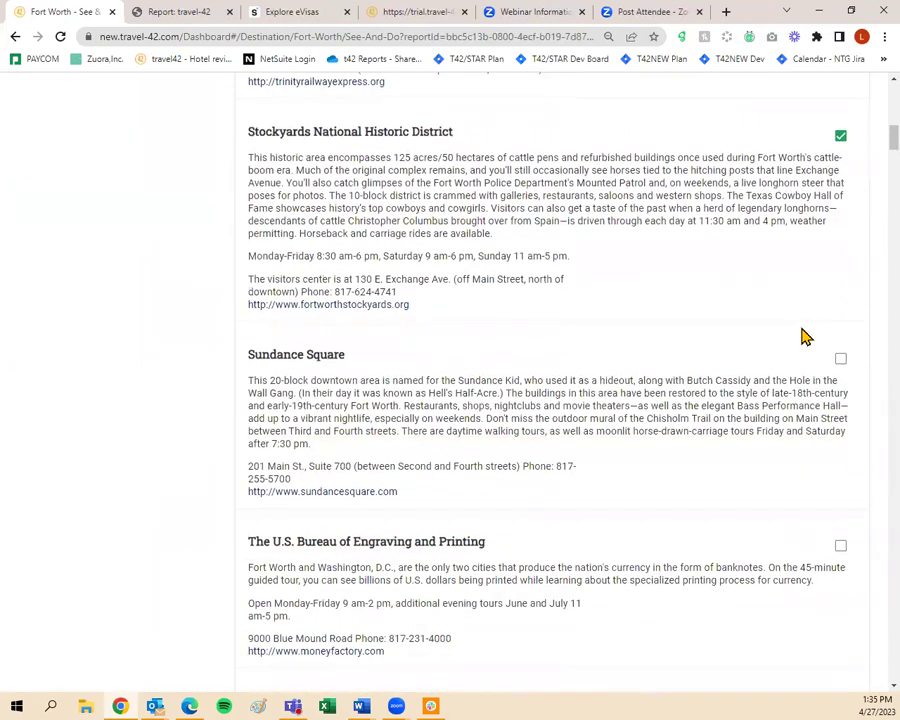
scroll(798, 345, "down", 2)
scroll(800, 354, "up", 2)
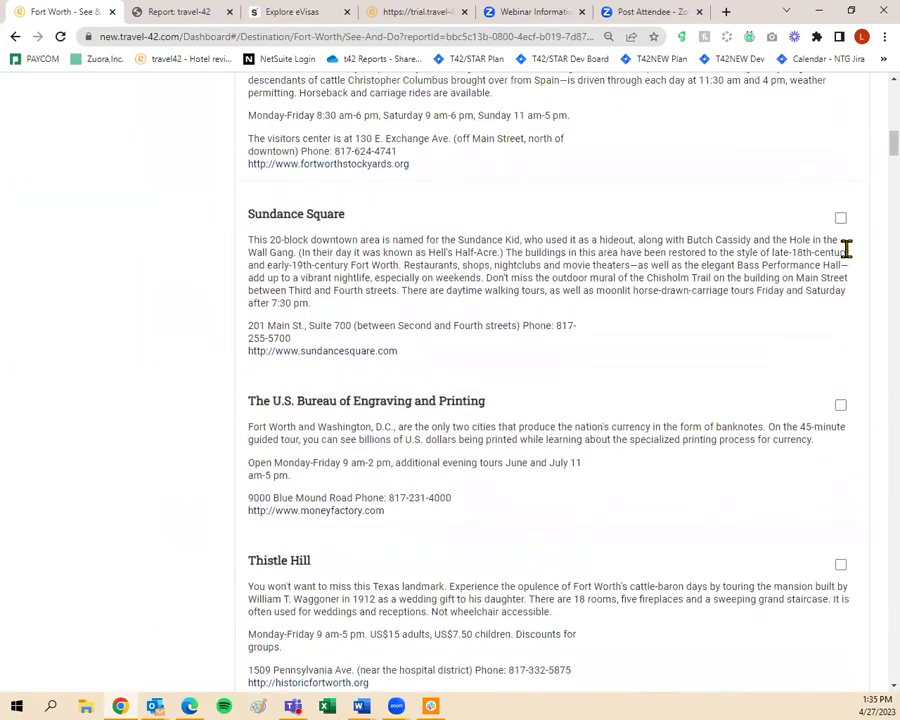
left_click(840, 218)
scroll(836, 232, "down", 3)
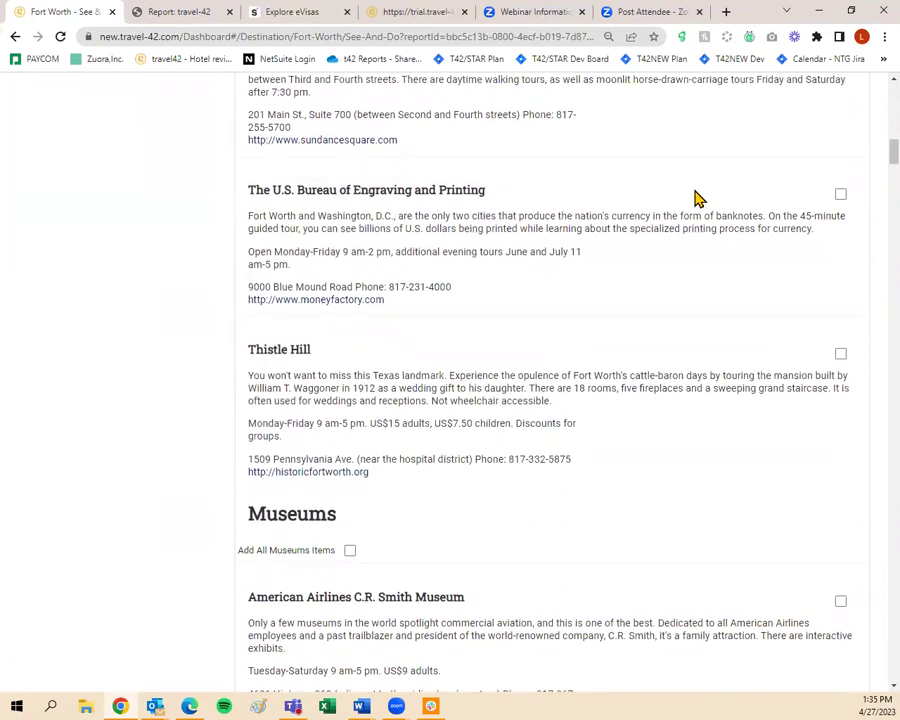
scroll(628, 286, "up", 2)
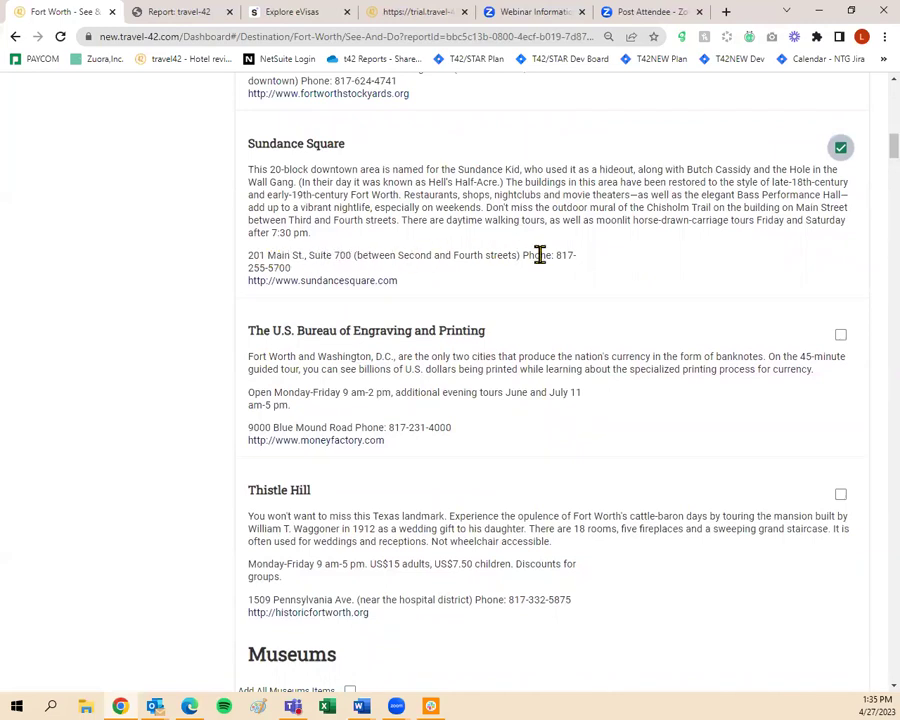
Add the American Airlines C.R. Smith Museum, Amon Carter Museum and Sid Richardson Museum to the trip
scroll(632, 338, "down", 5)
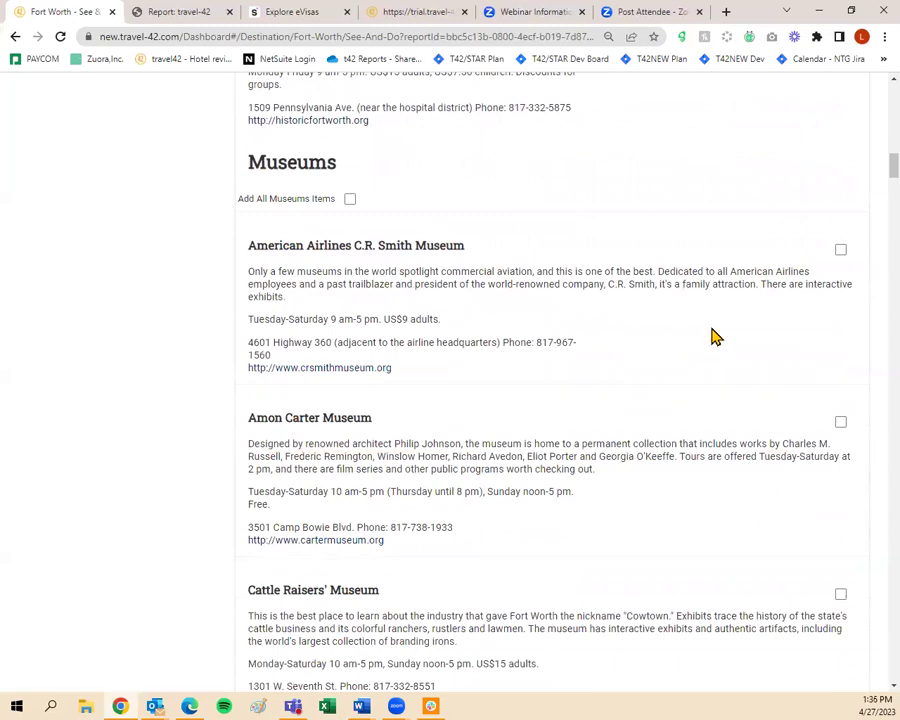
left_click(841, 250)
scroll(836, 262, "down", 1)
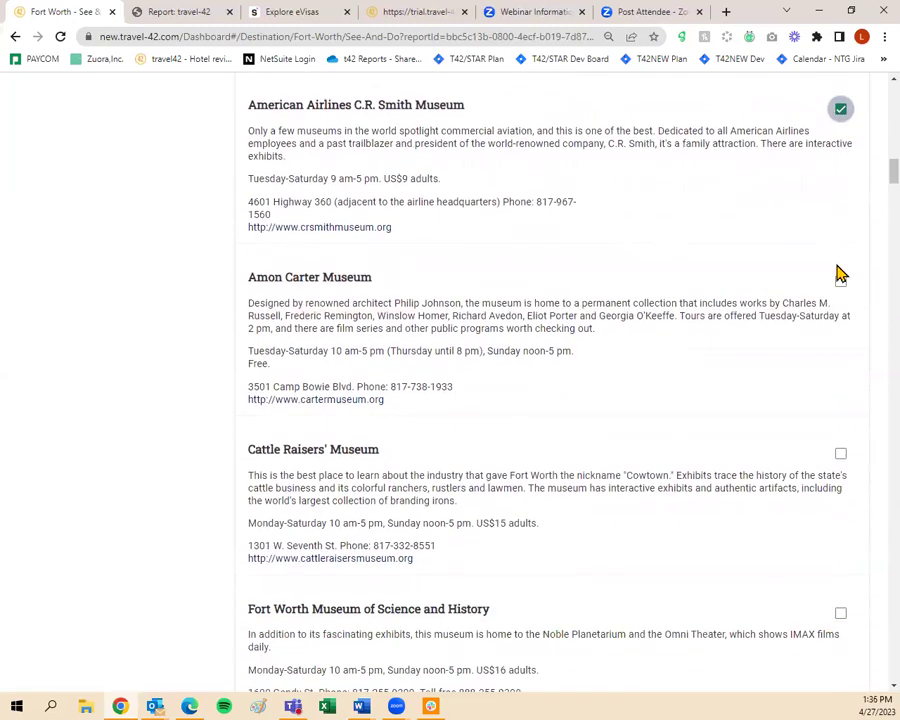
left_click(841, 284)
scroll(754, 345, "down", 10)
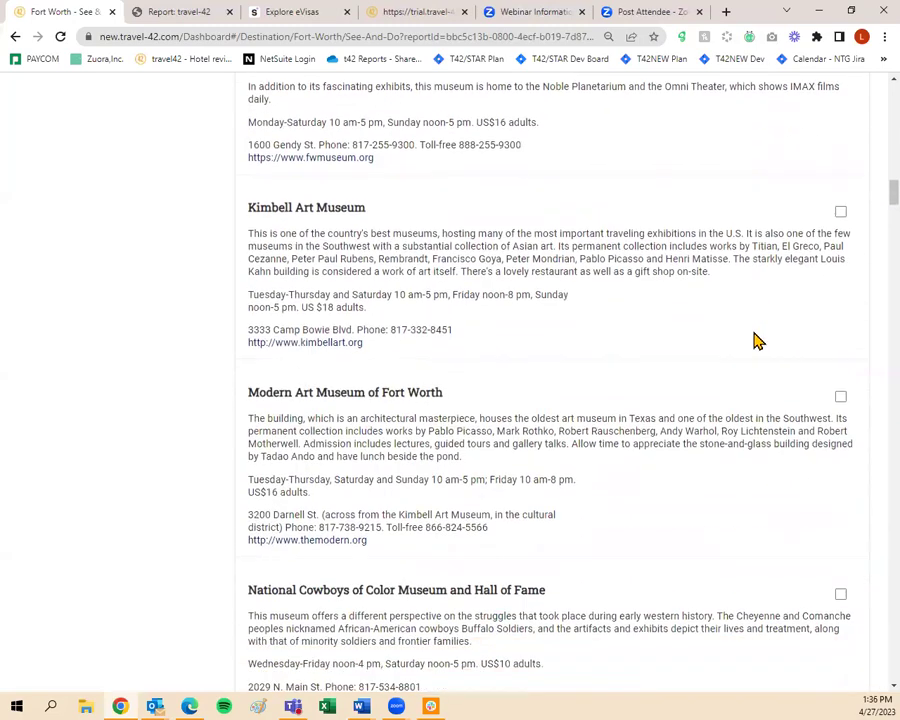
left_click(838, 256)
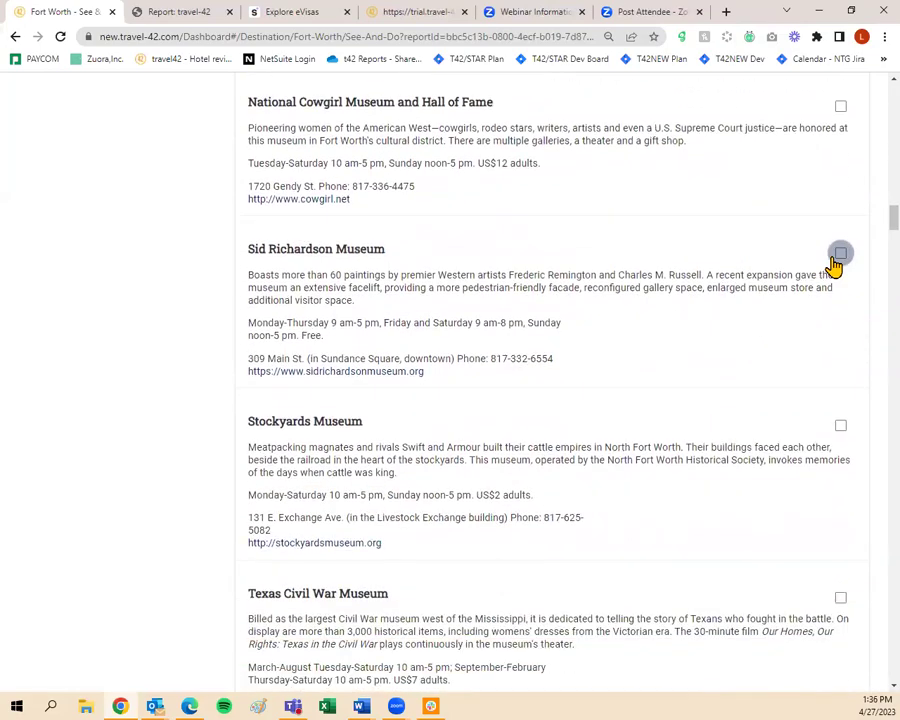
Add the Cultural District neighborhood and the Cowtown Cattlepen Maze to the trip
scroll(668, 410, "down", 5)
scroll(662, 435, "down", 5)
scroll(662, 435, "up", 2)
scroll(636, 408, "down", 1)
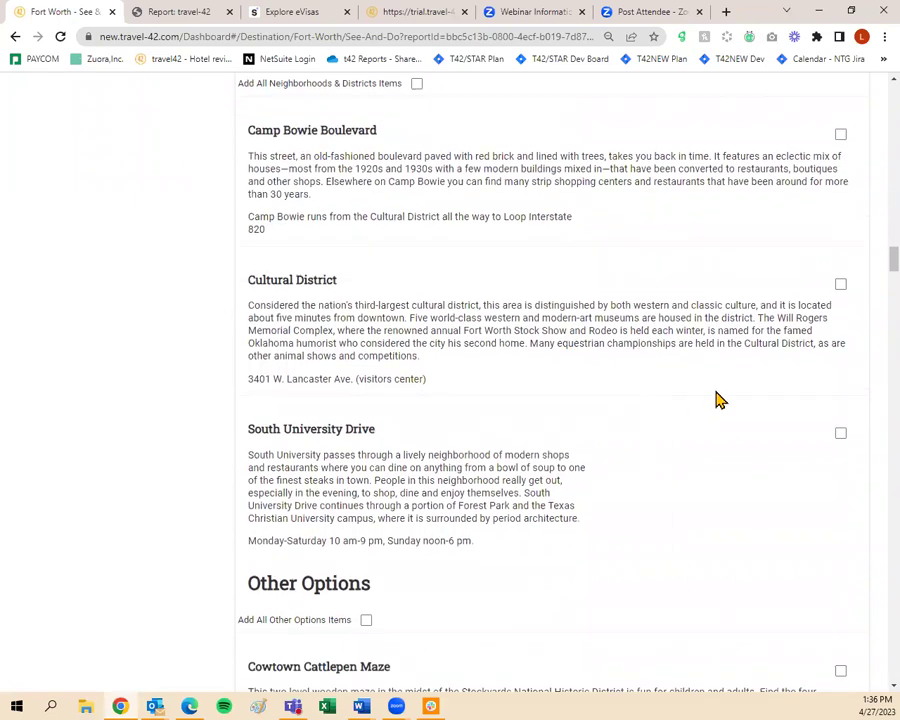
left_click(841, 285)
scroll(777, 370, "down", 5)
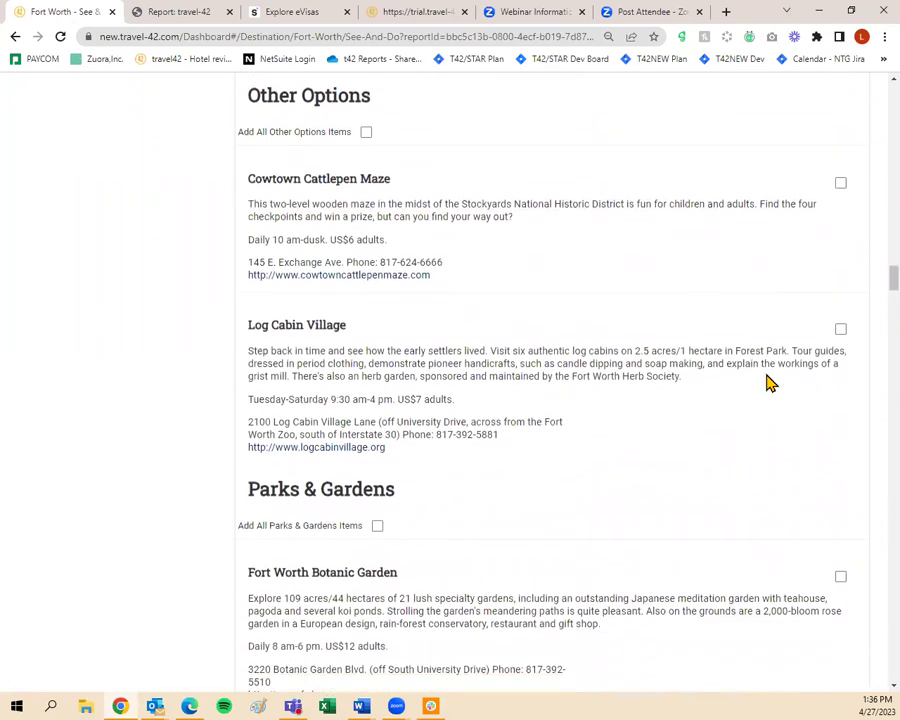
left_click(841, 181)
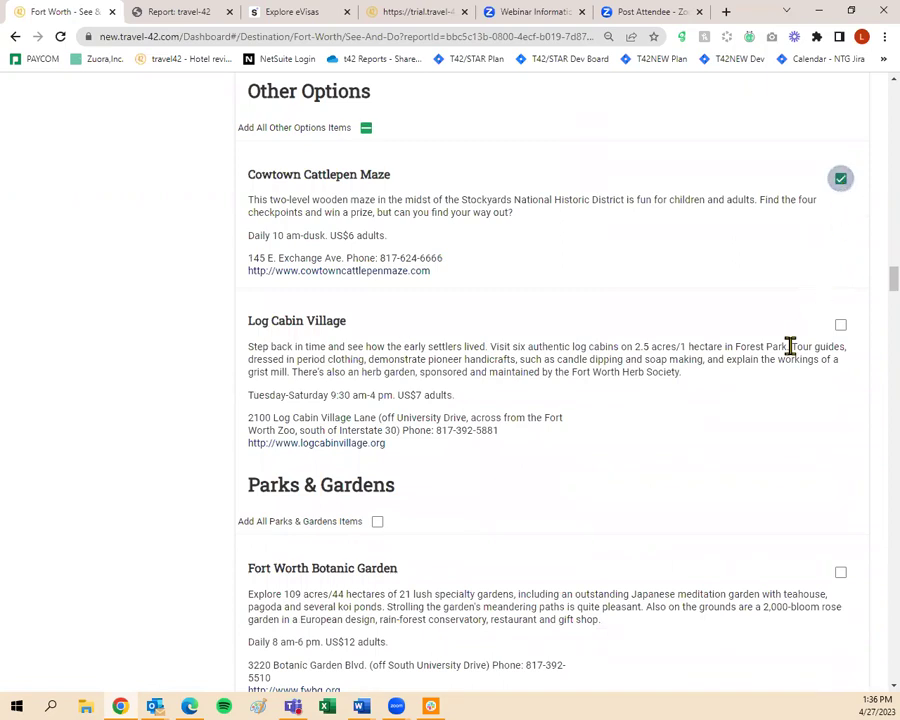
Add the Fort Worth Nature Center and Refuge and the Fort Worth Zoo to the trip
scroll(790, 345, "down", 2)
scroll(574, 306, "up", 2)
scroll(440, 277, "down", 7)
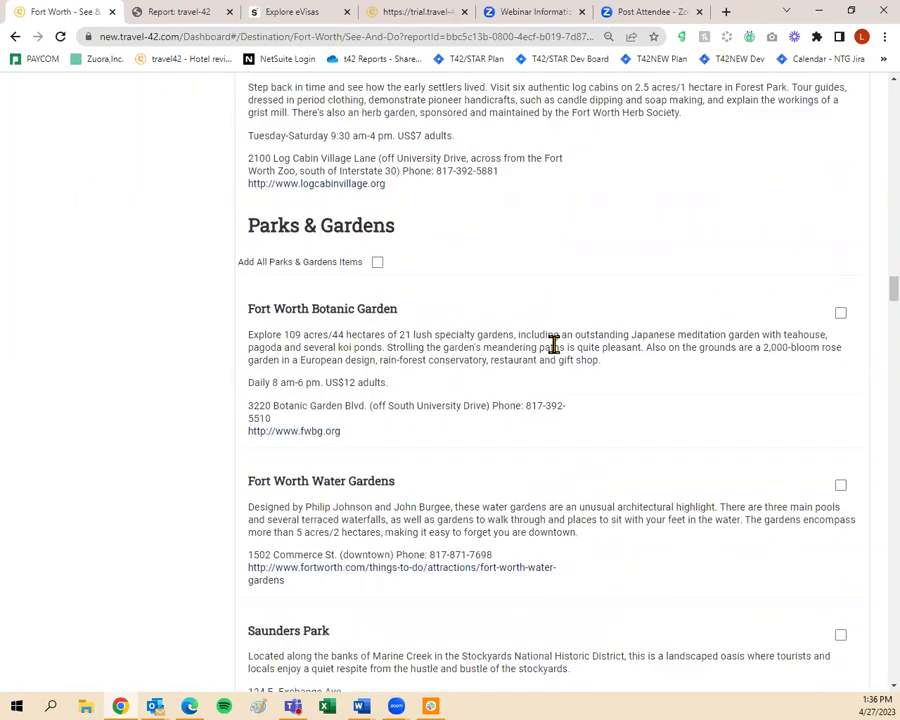
scroll(572, 412, "down", 3)
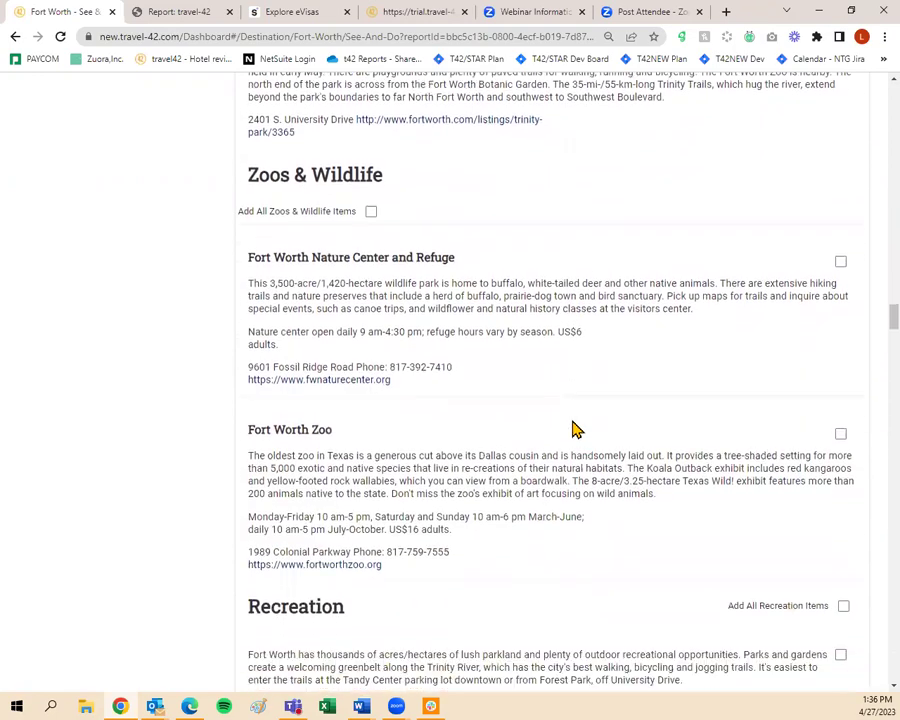
left_click(839, 248)
scroll(810, 322, "down", 1)
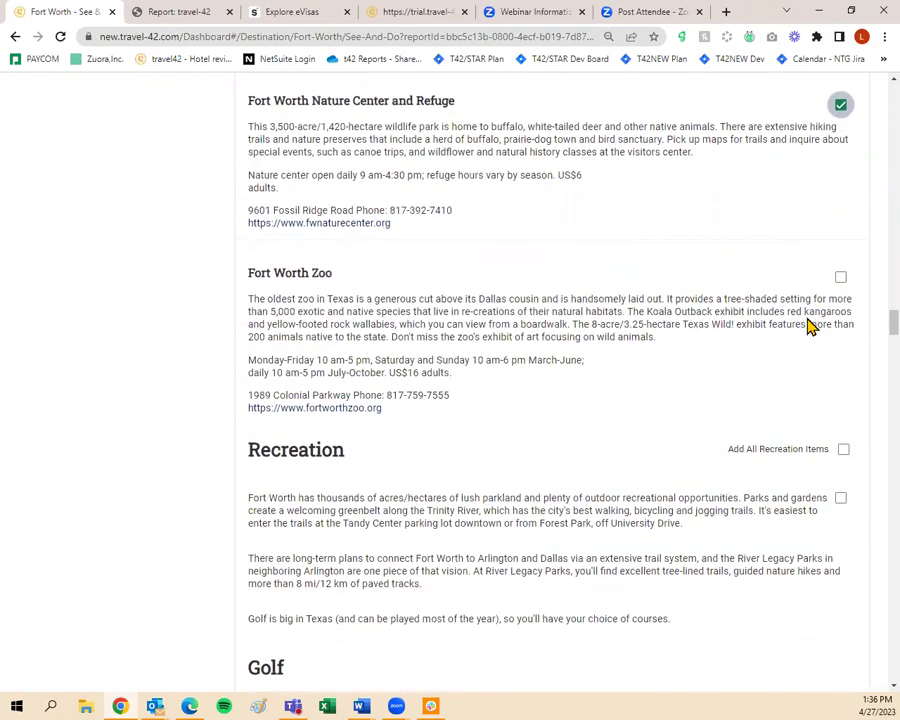
left_click(841, 280)
Add all Nightlife items to the trip and check the selected venues down to Performing Arts
scroll(734, 462, "down", 11)
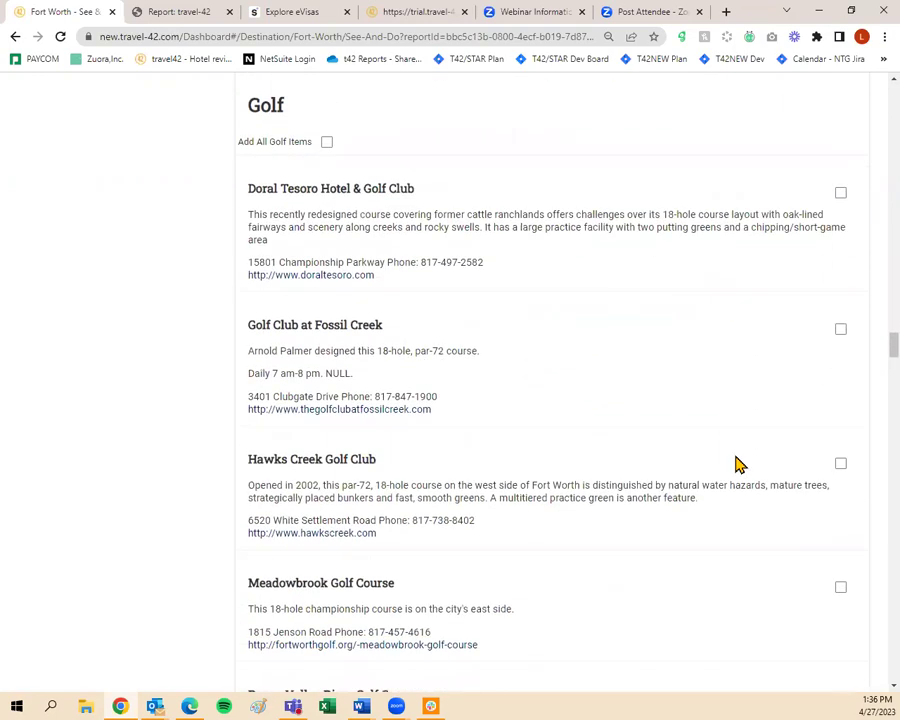
scroll(736, 464, "down", 3)
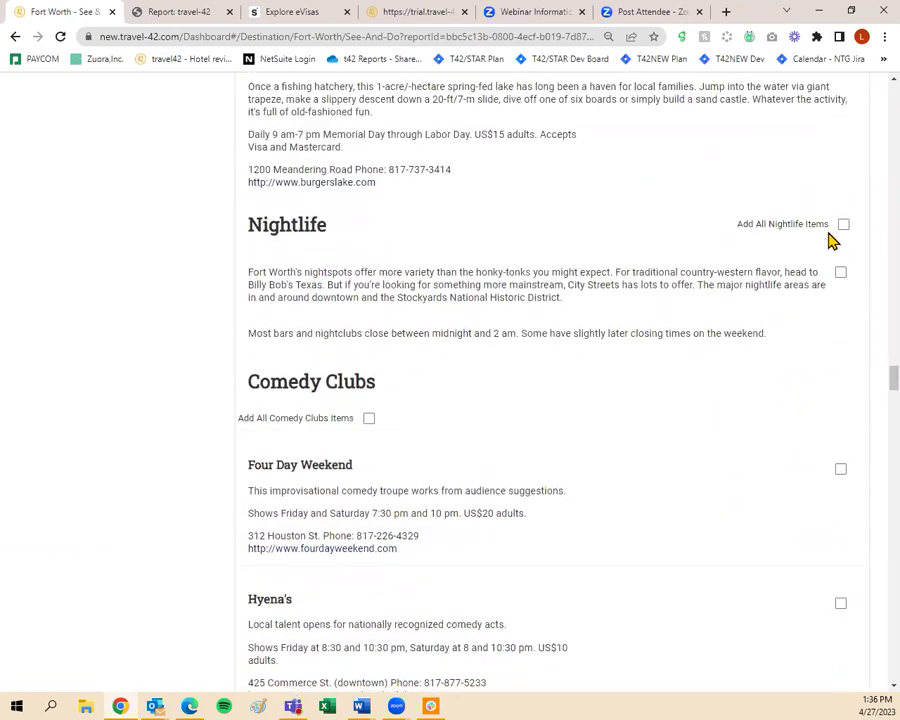
left_click(842, 225)
scroll(805, 265, "down", 1)
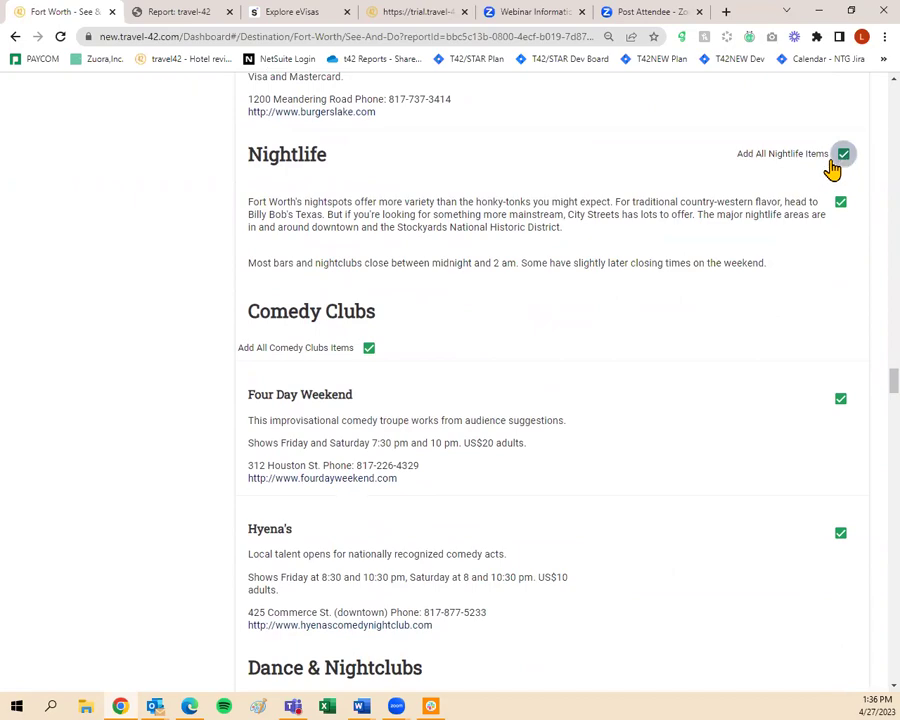
scroll(811, 200, "down", 7)
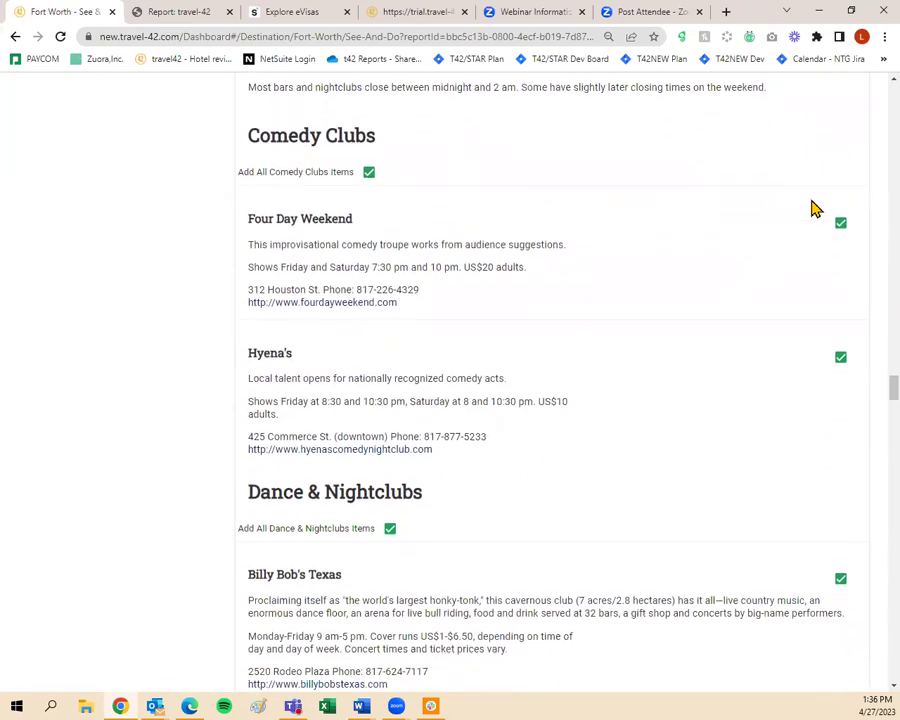
scroll(811, 216, "down", 8)
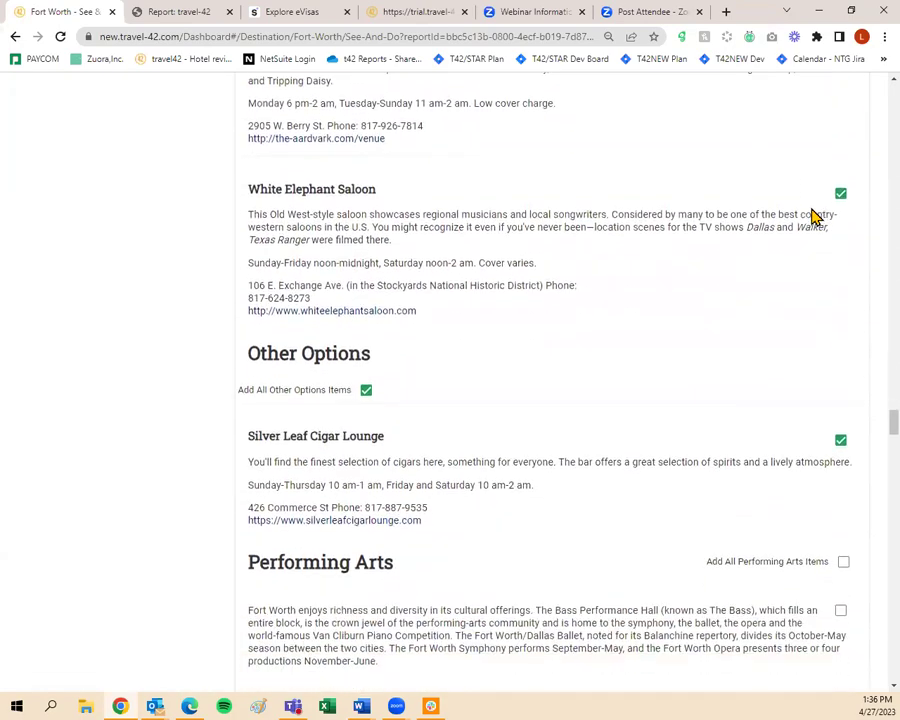
Add all Music items in the Performing Arts section to the trip
scroll(800, 290, "up", 1)
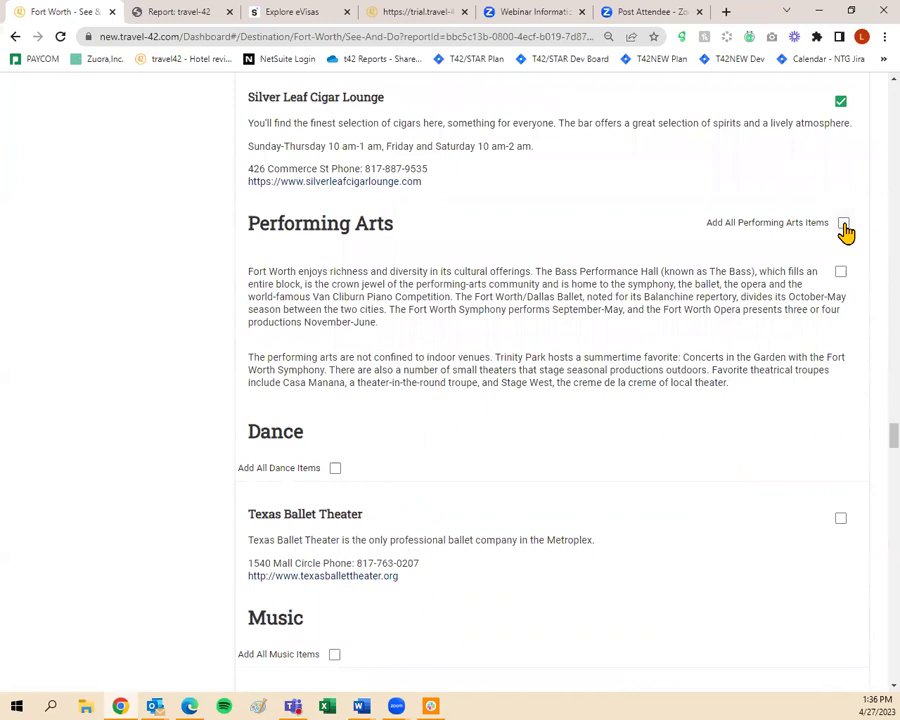
scroll(756, 244, "down", 5)
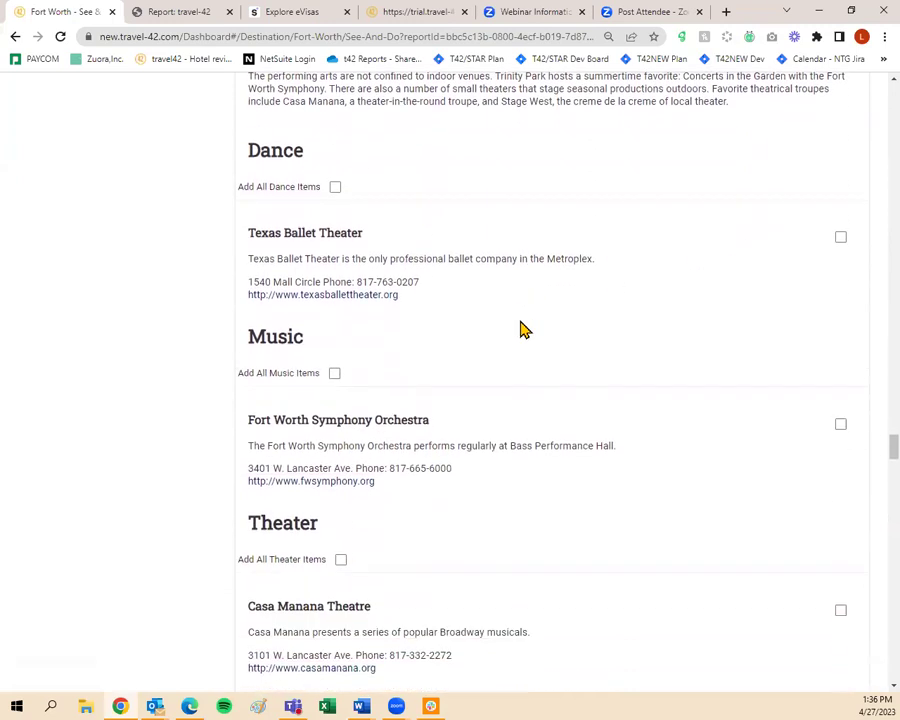
left_click(334, 372)
Add all Antique Stores items in the Shopping section to the trip
scroll(336, 374, "down", 1)
scroll(474, 378, "down", 10)
scroll(476, 377, "down", 13)
scroll(616, 372, "up", 3)
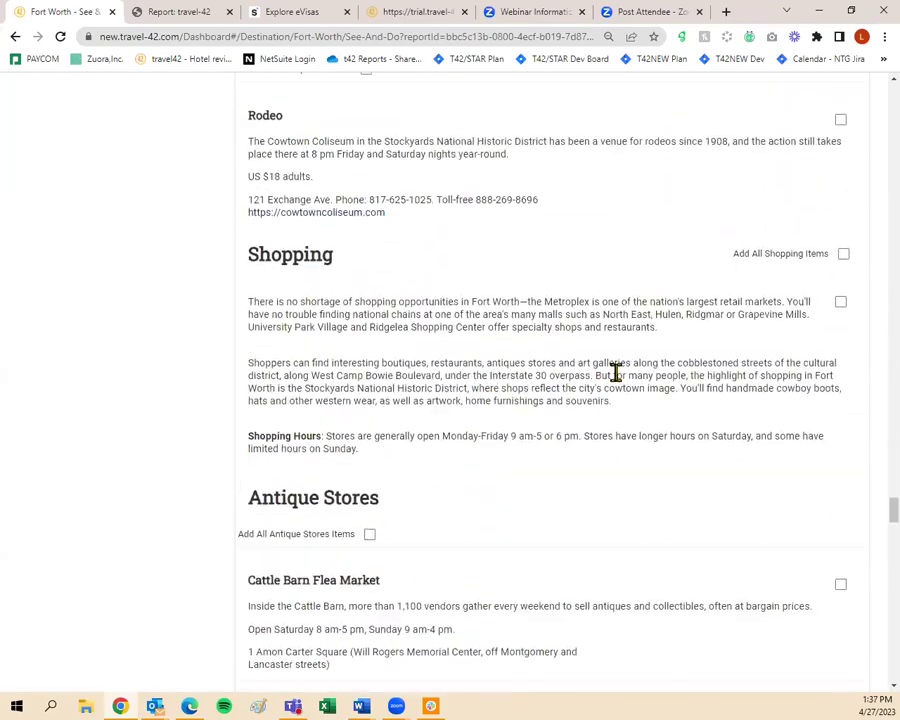
scroll(410, 540, "down", 1)
left_click(370, 464)
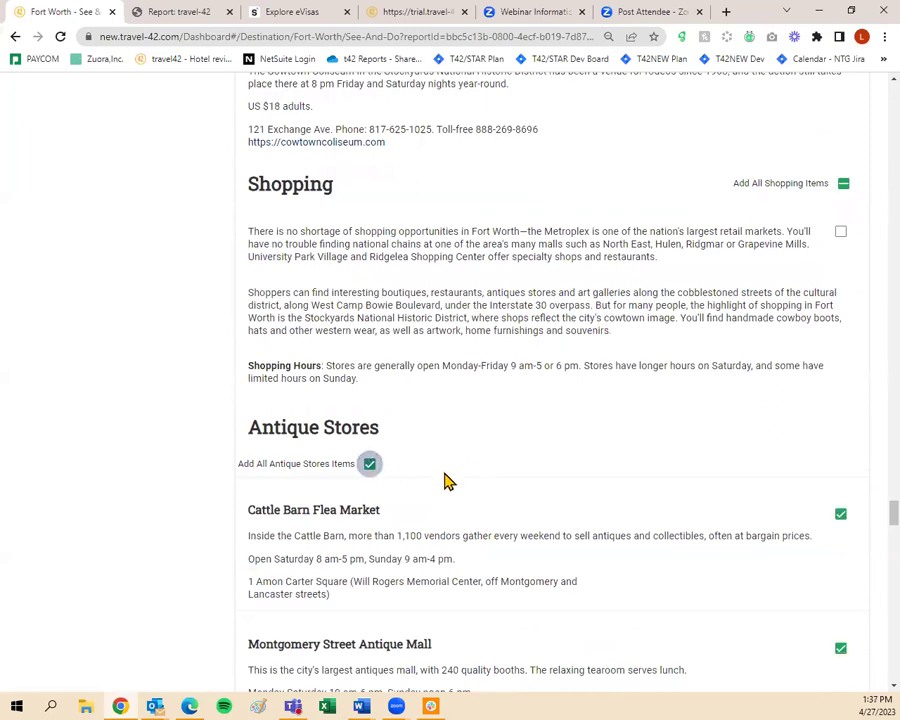
Add the Day Trips content in the Itinerary section to the trip
scroll(380, 485, "down", 10)
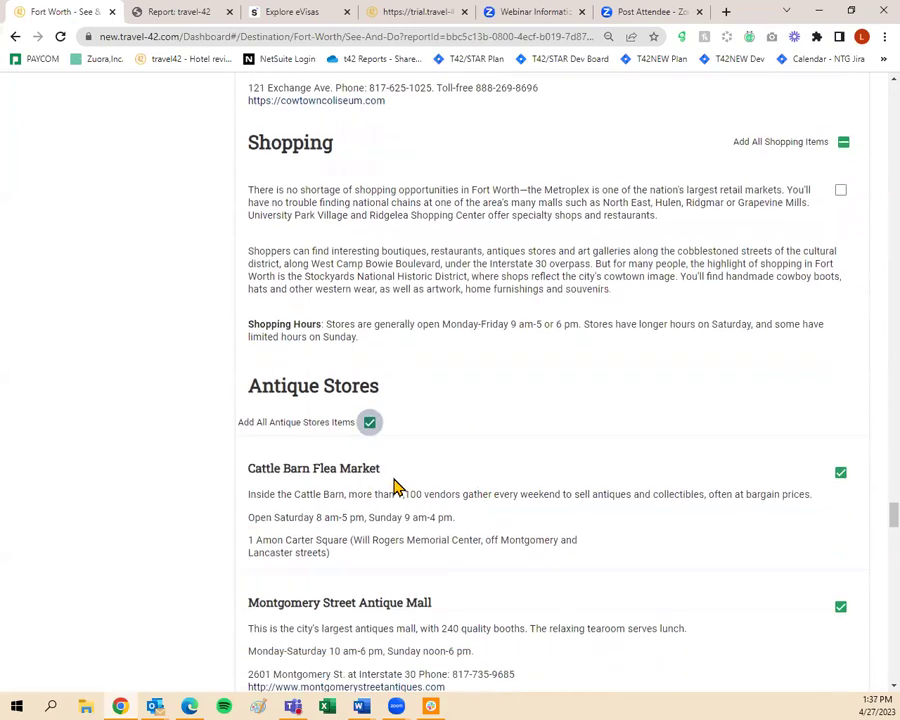
scroll(407, 485, "down", 15)
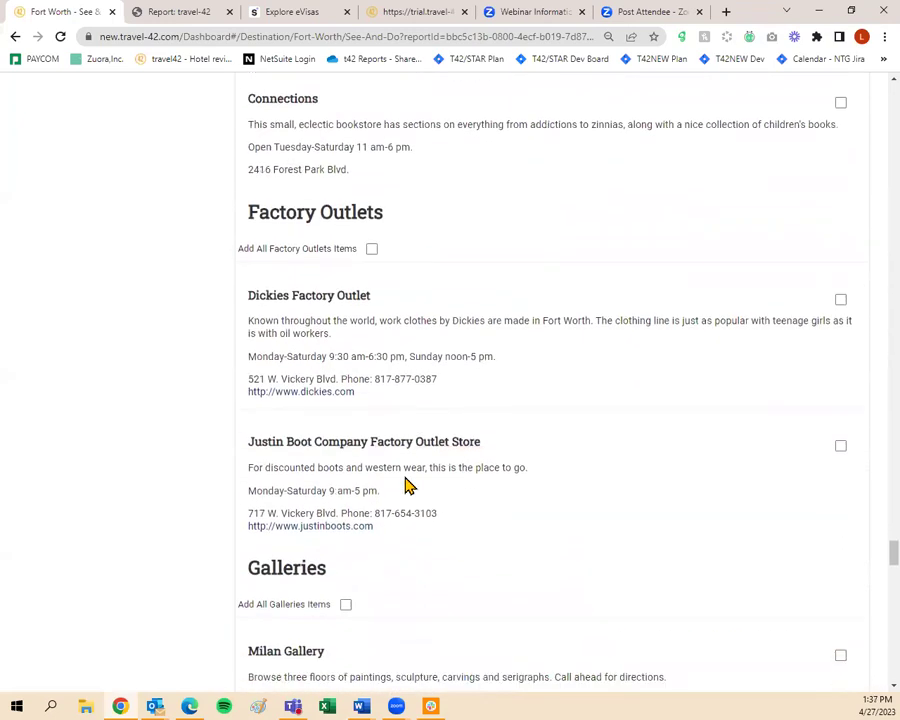
scroll(407, 485, "down", 12)
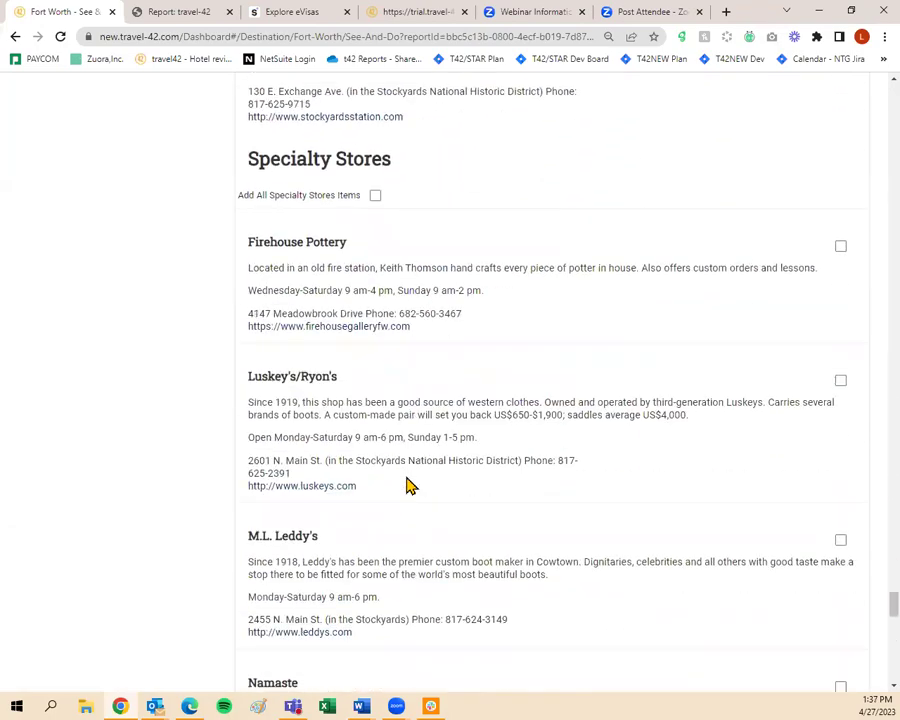
scroll(407, 485, "down", 7)
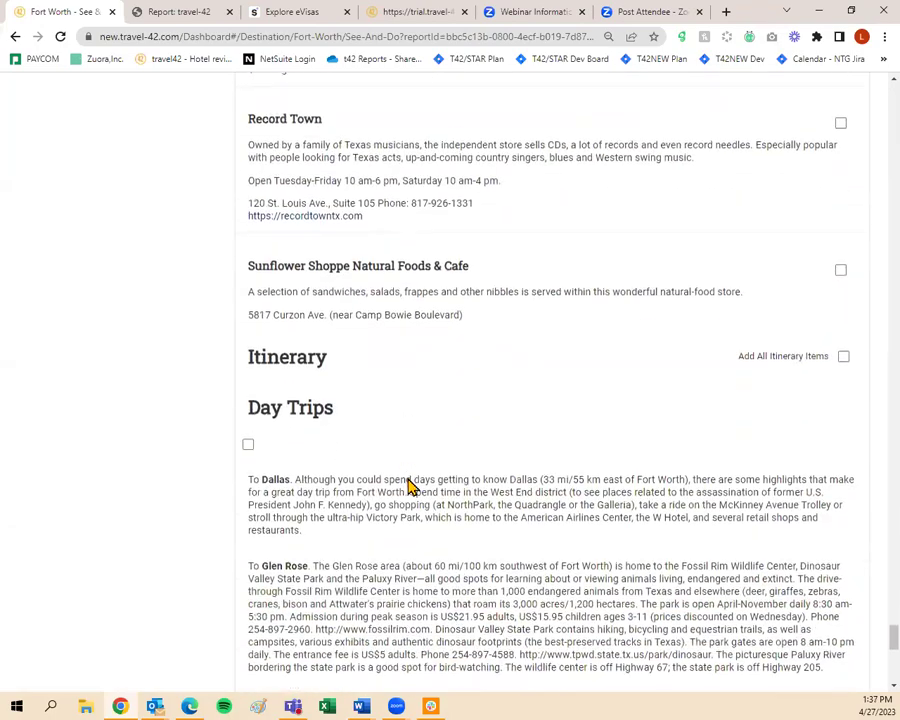
scroll(406, 474, "up", 2)
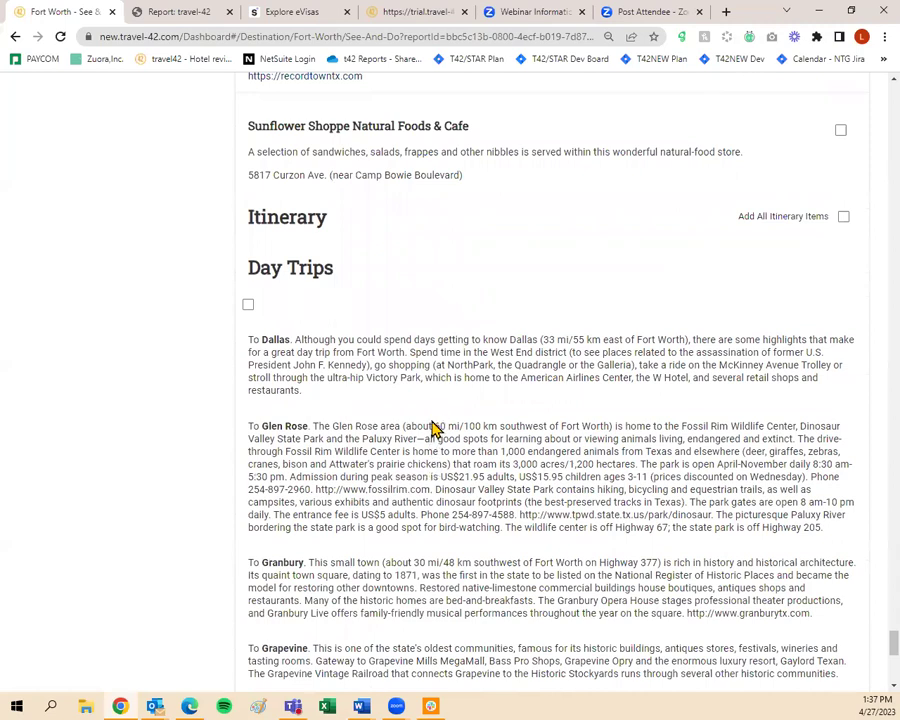
left_click(248, 306)
Add the Grapevine Vintage Railroad and the Stockyards Historic District Tour from Local Tours to the trip
scroll(336, 422, "down", 6)
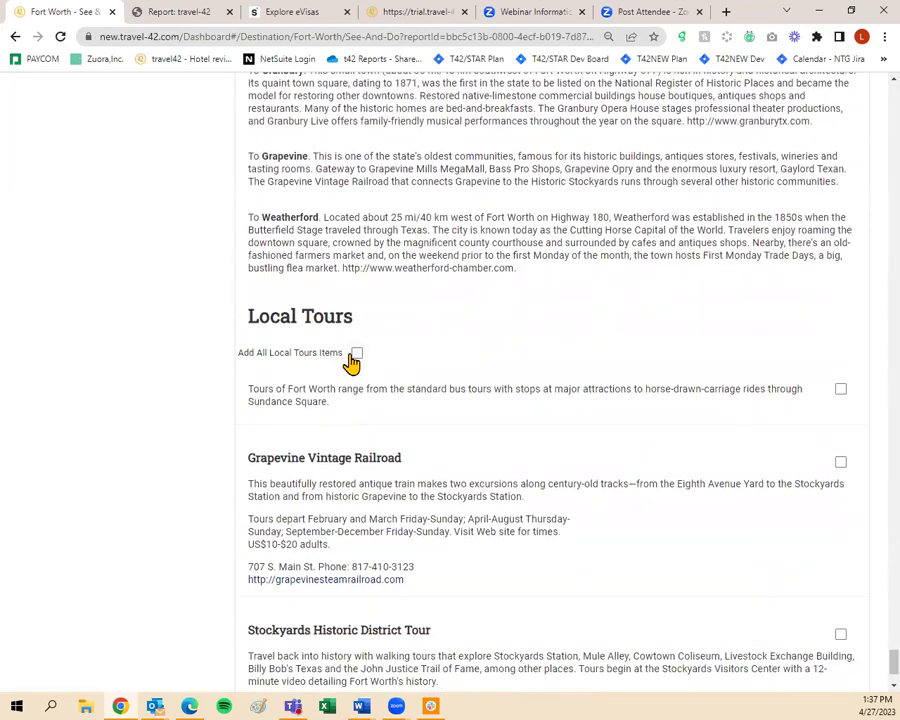
scroll(818, 372, "down", 1)
left_click(841, 394)
left_click(840, 566)
scroll(838, 550, "down", 1)
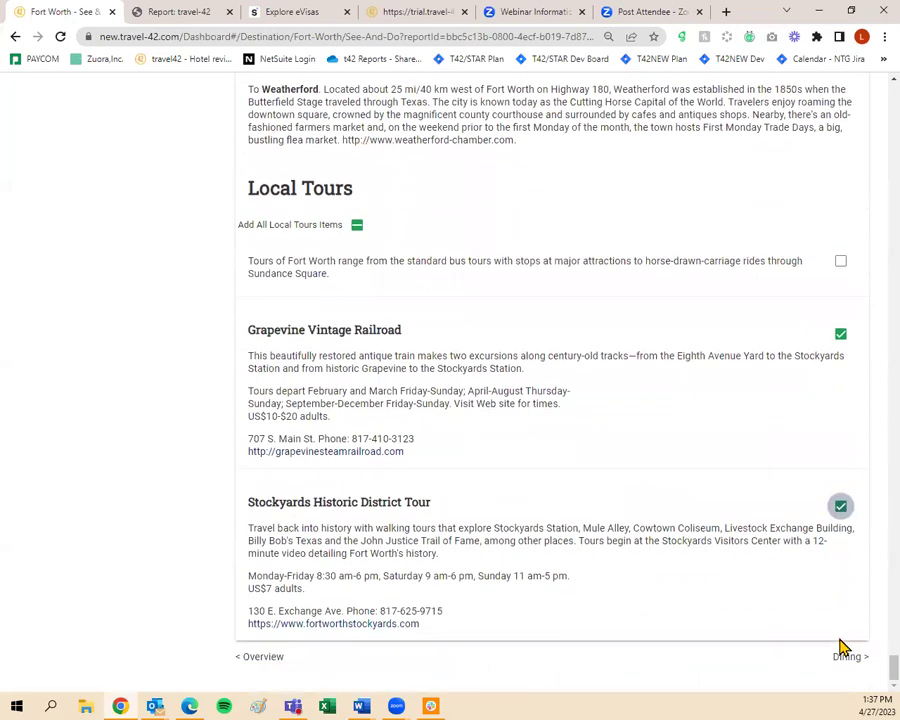
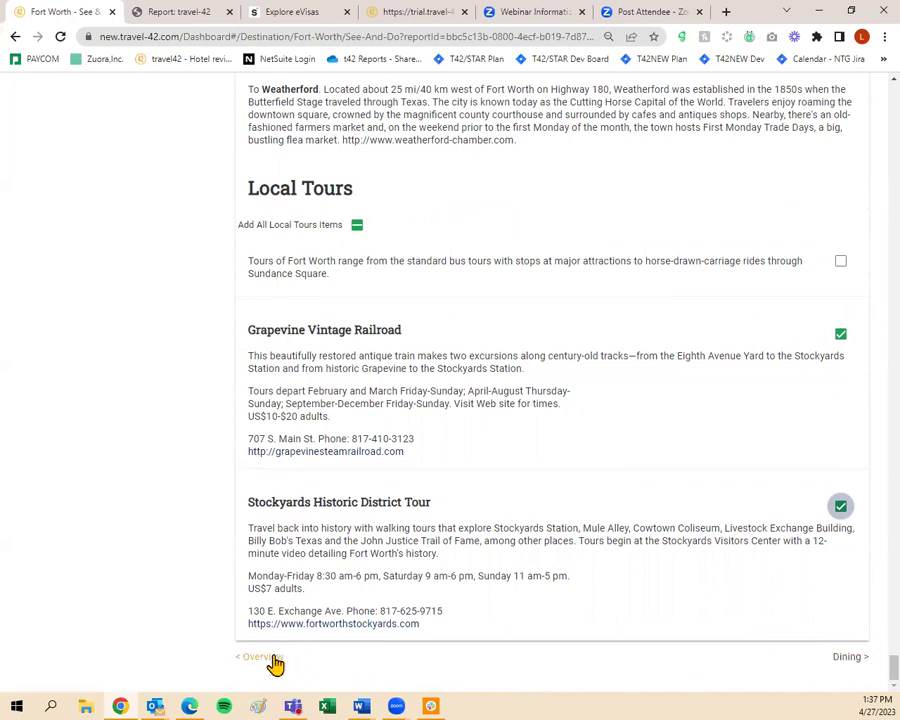
Open Fort Worth's Dining content and add the Dining Overview and all Local & Regional items to the trip
left_click(855, 662)
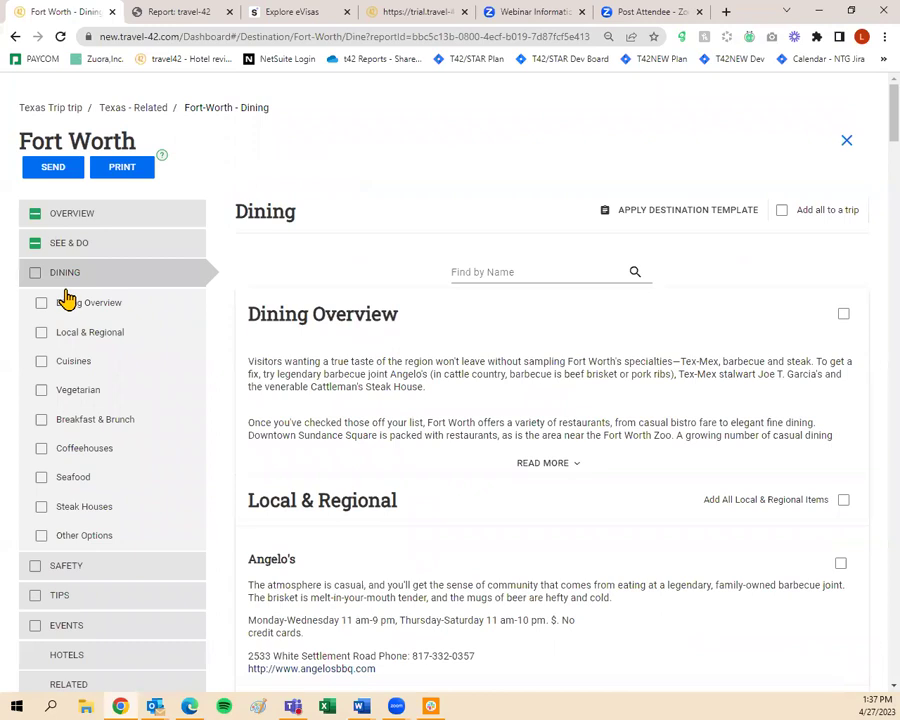
left_click(843, 325)
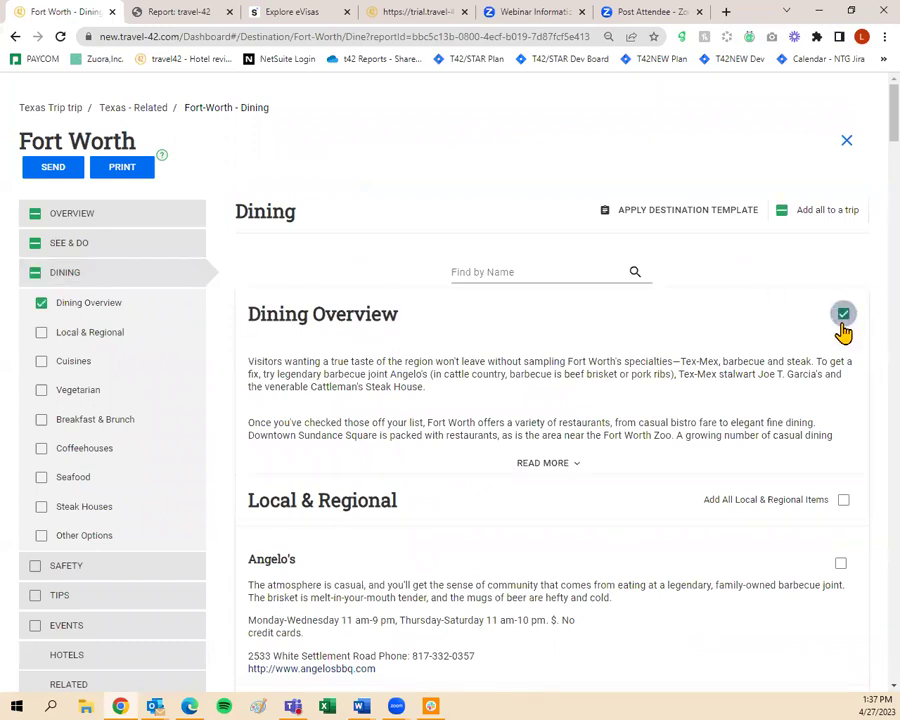
scroll(843, 345, "down", 3)
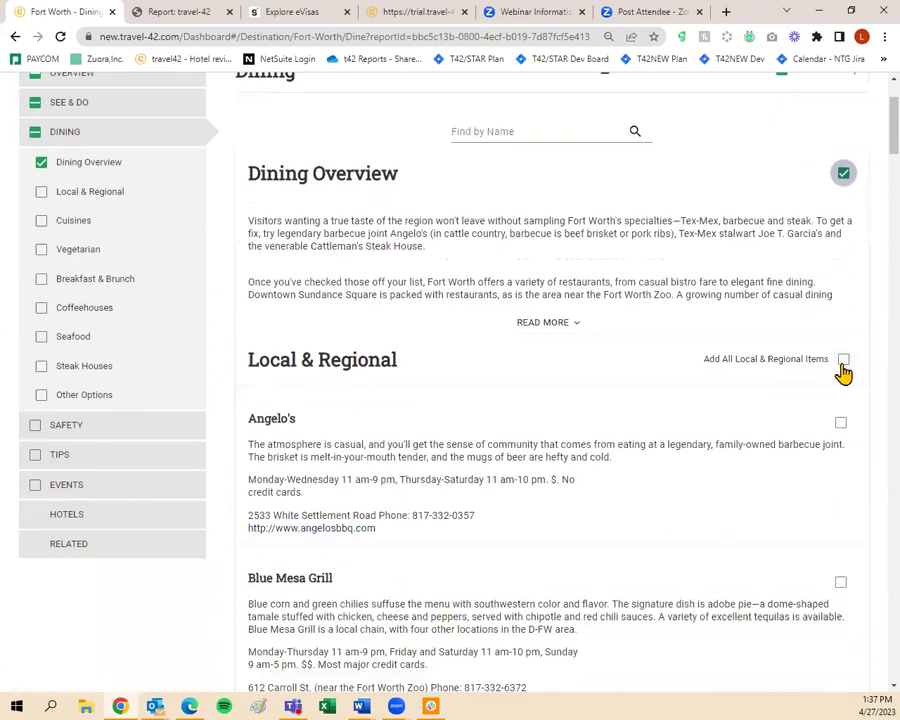
left_click(843, 364)
scroll(840, 372, "down", 2)
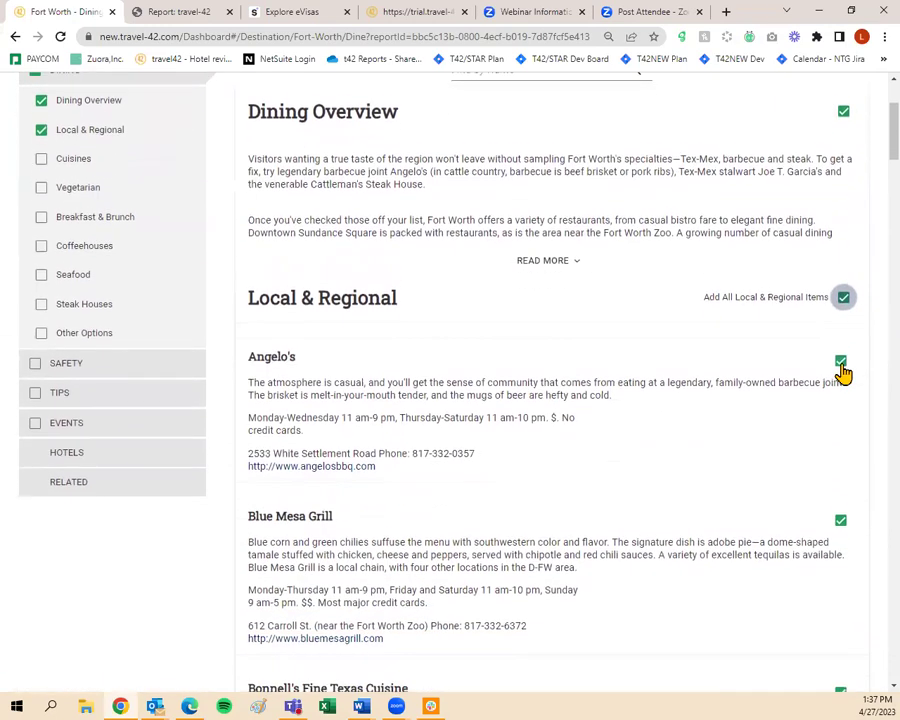
Add Paris Coffee Shop and Yogi's Deli and Grill from Breakfast & Brunch to the trip
scroll(514, 581, "down", 10)
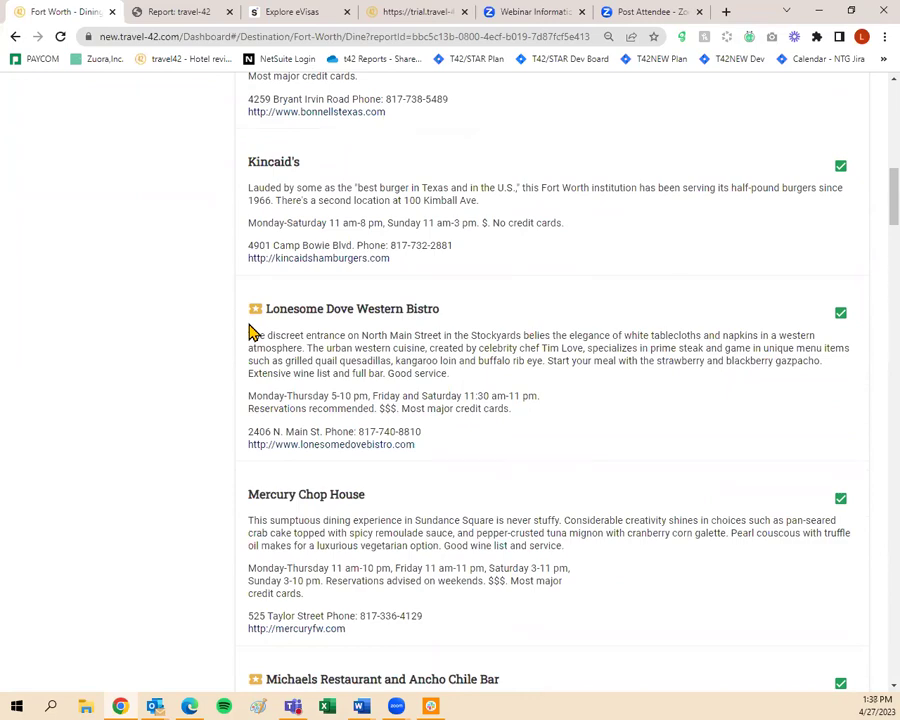
scroll(254, 360, "down", 6)
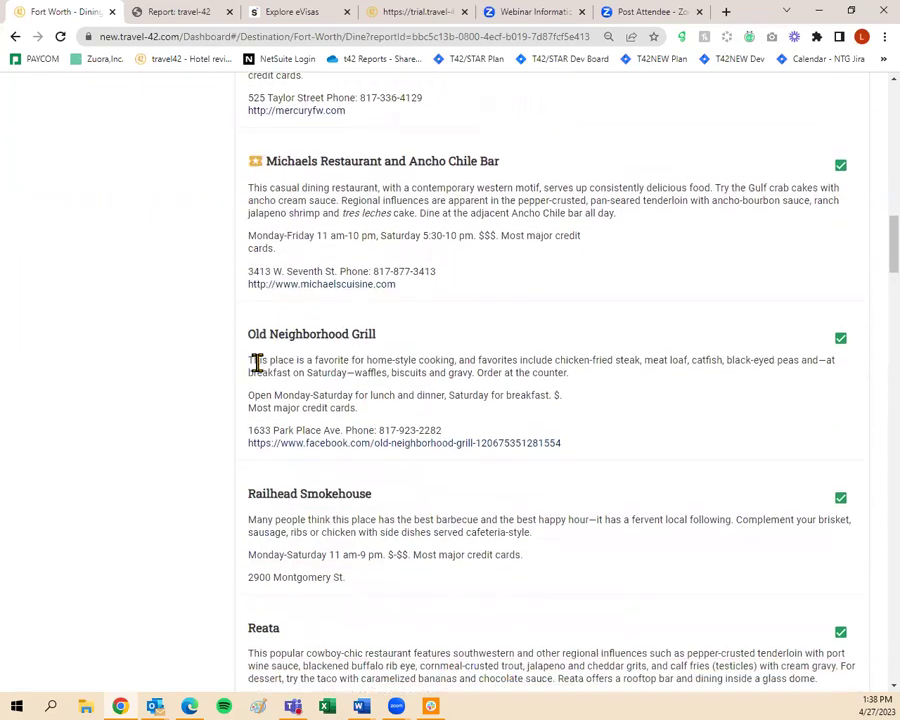
scroll(257, 365, "down", 6)
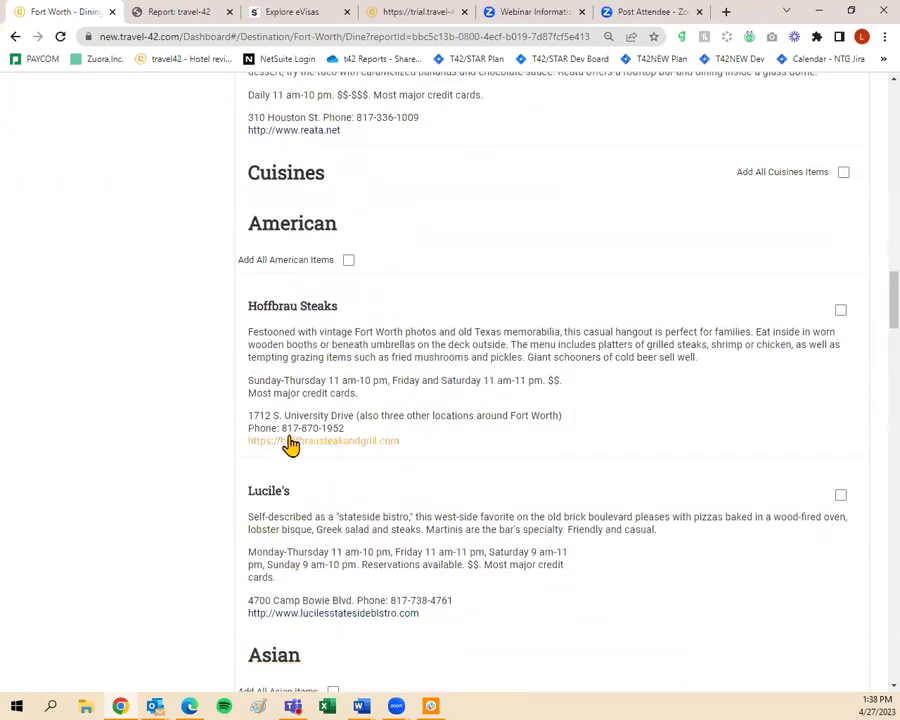
scroll(148, 518, "down", 10)
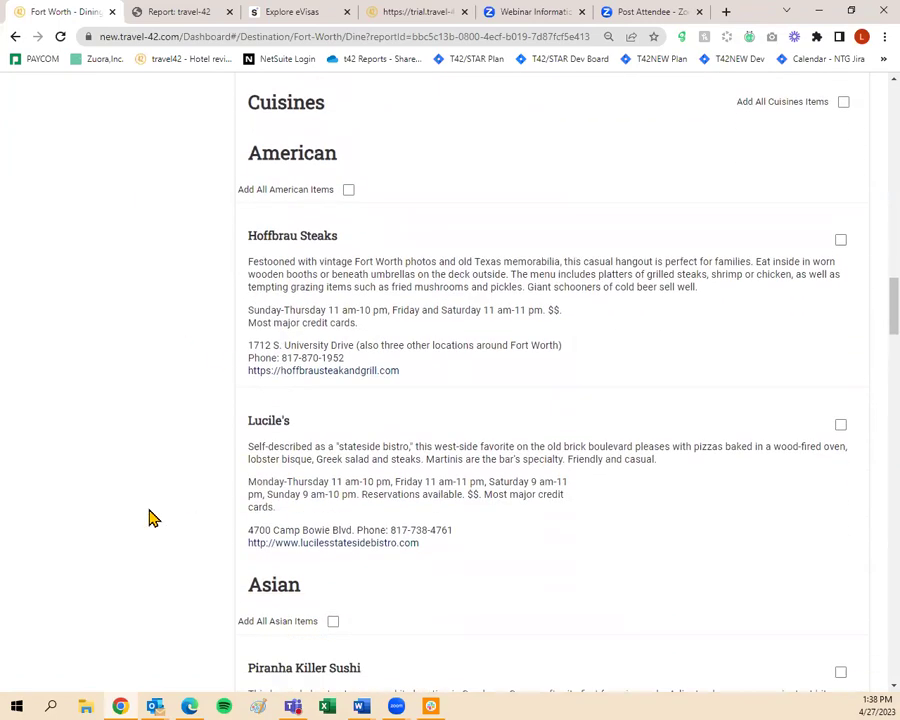
scroll(157, 513, "down", 6)
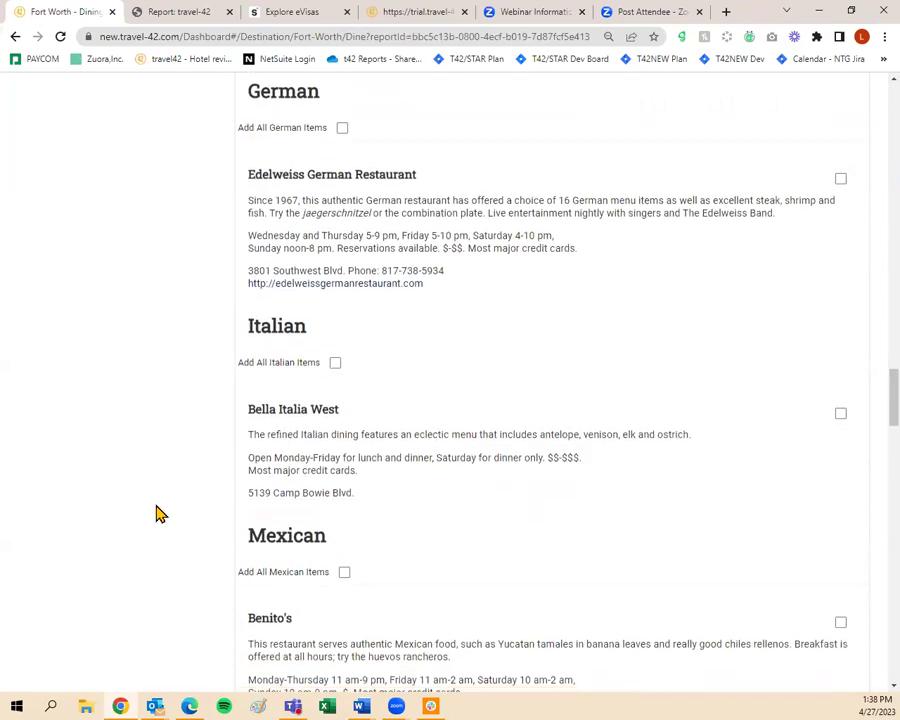
scroll(166, 514, "down", 10)
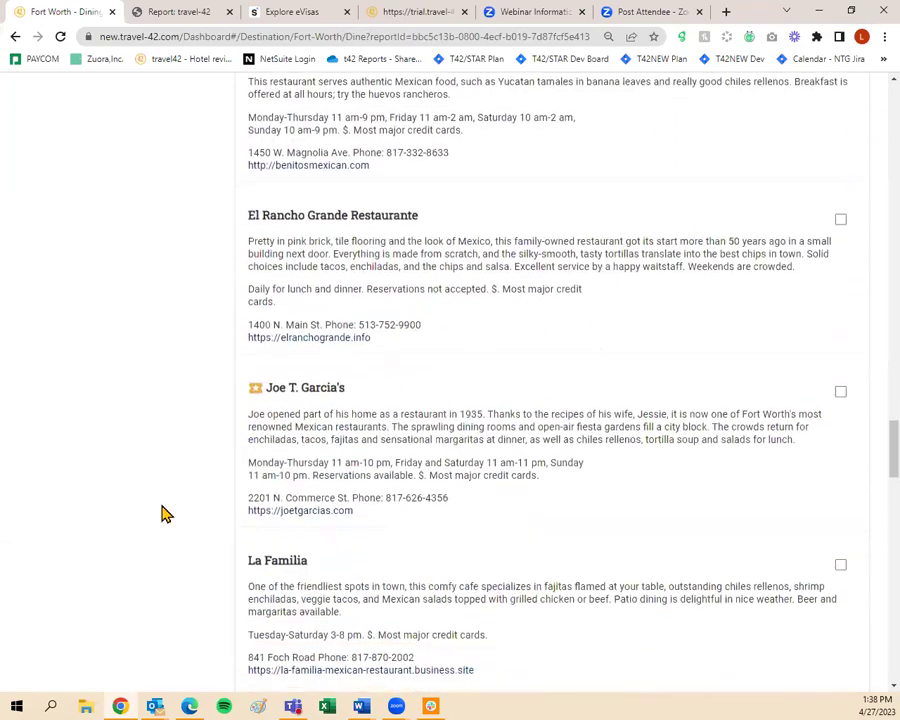
scroll(166, 512, "down", 5)
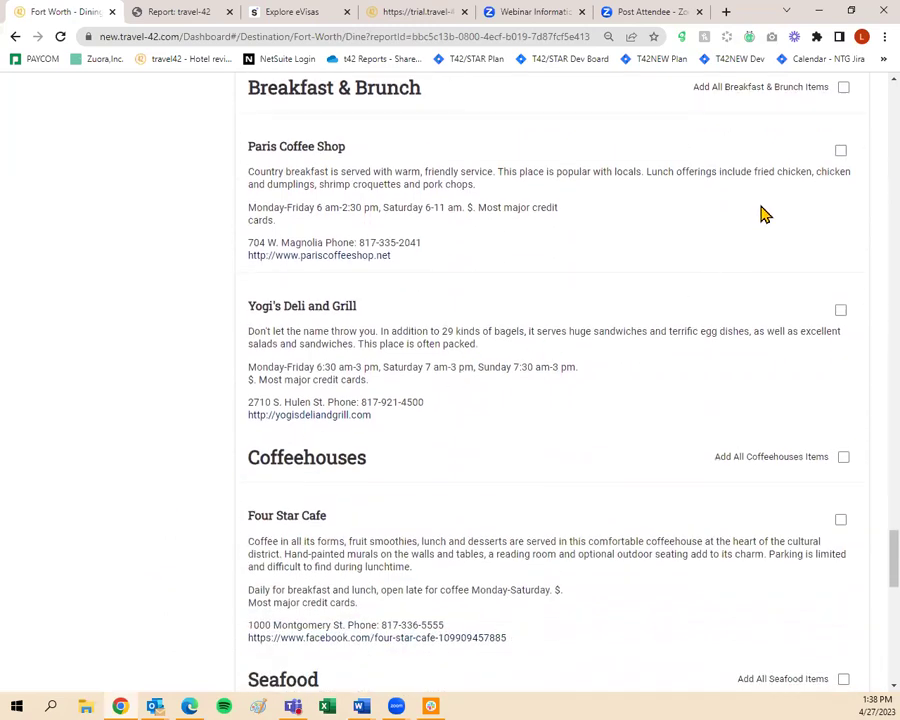
left_click(841, 152)
left_click(840, 311)
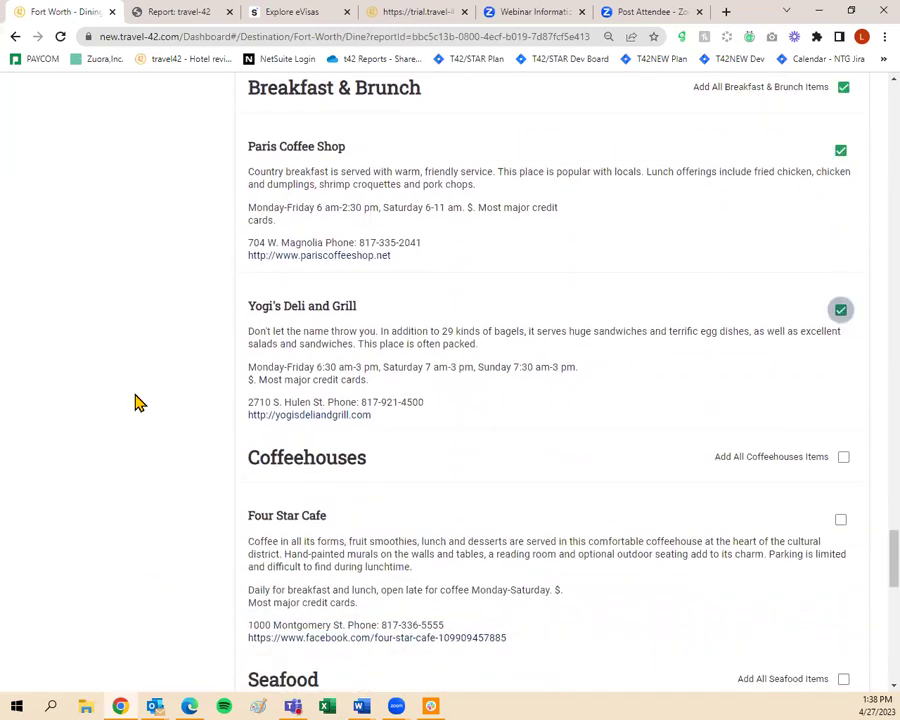
Open Fort Worth's Safety content and add Personal Safety, Health and Disabled Advisory to the trip
scroll(84, 420, "down", 3)
scroll(84, 424, "down", 6)
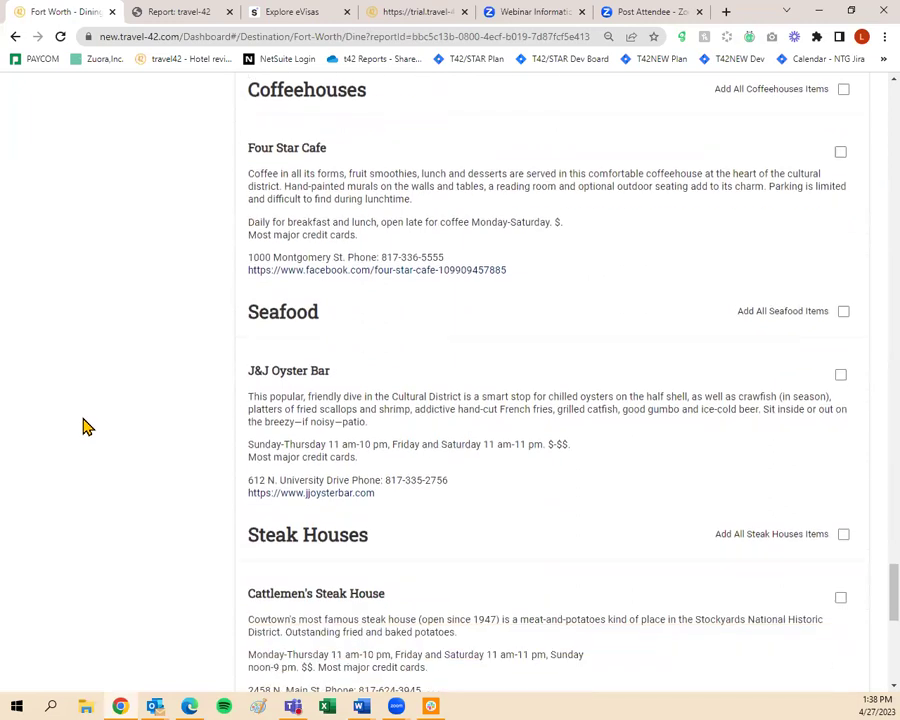
scroll(110, 432, "down", 2)
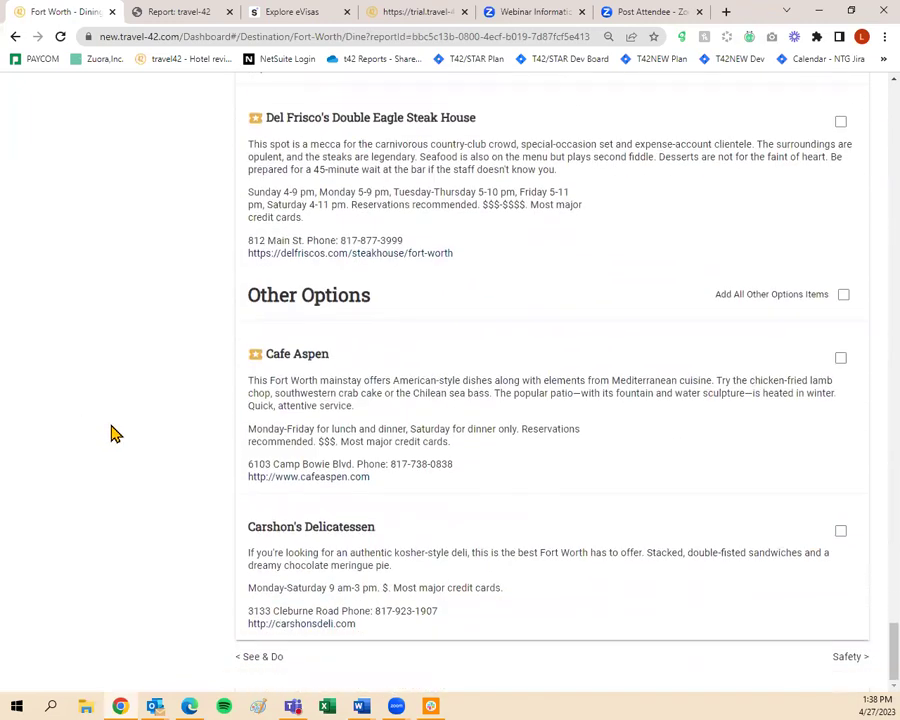
left_click(857, 660)
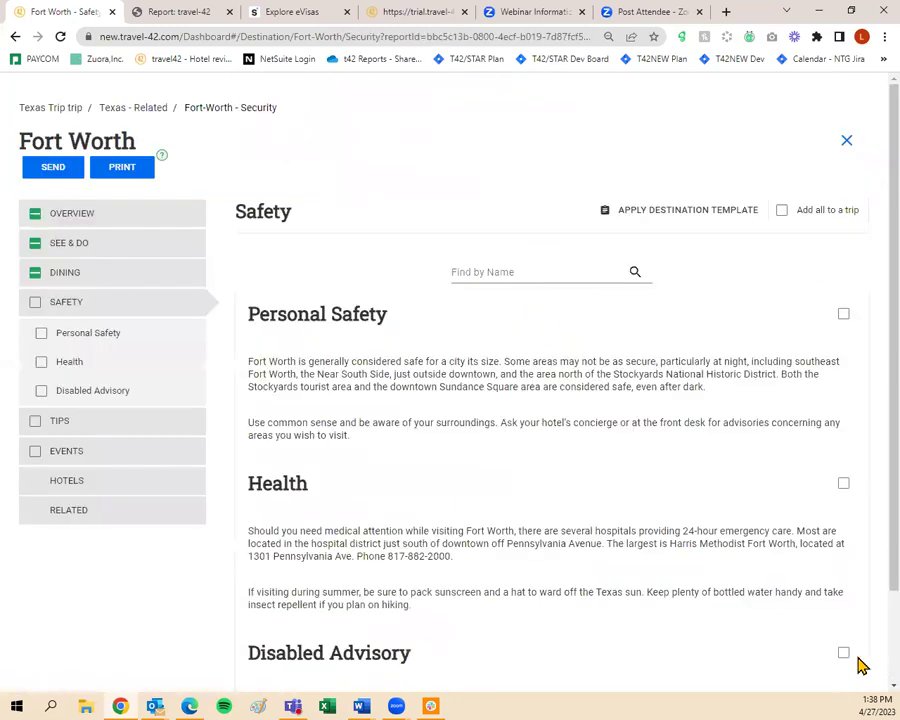
left_click(41, 333)
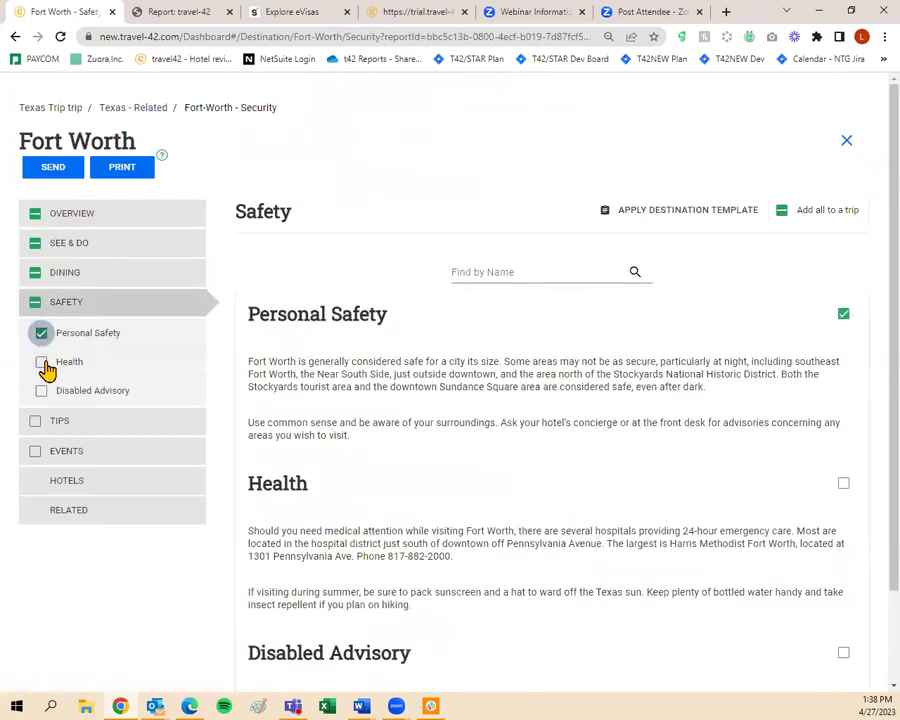
left_click(41, 363)
left_click(39, 393)
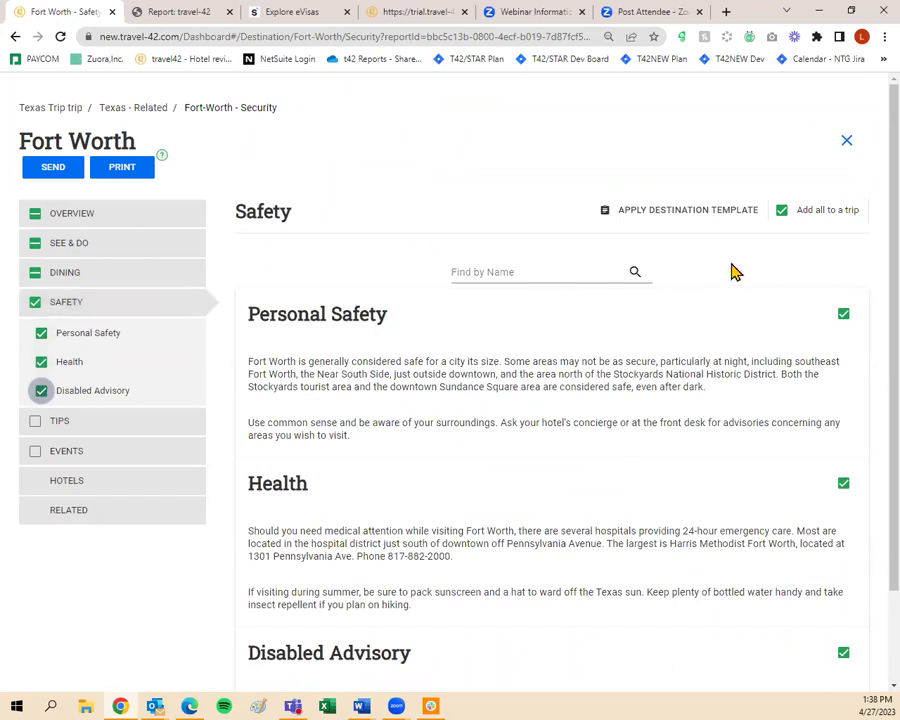
Open Fort Worth's Tips content and add Dos & Don'ts to the trip
scroll(820, 662, "down", 1)
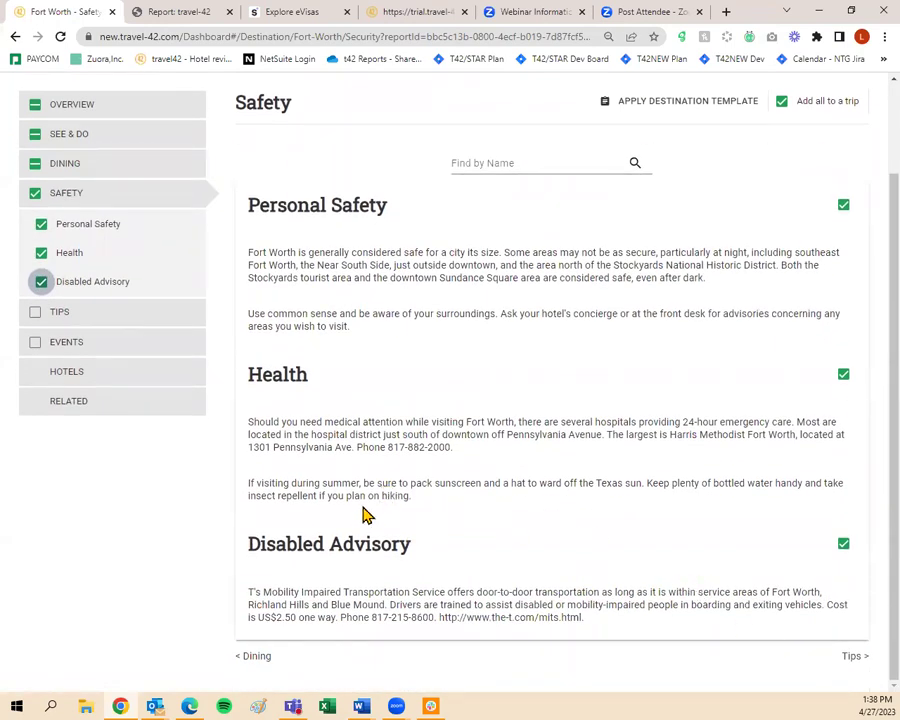
left_click(147, 314)
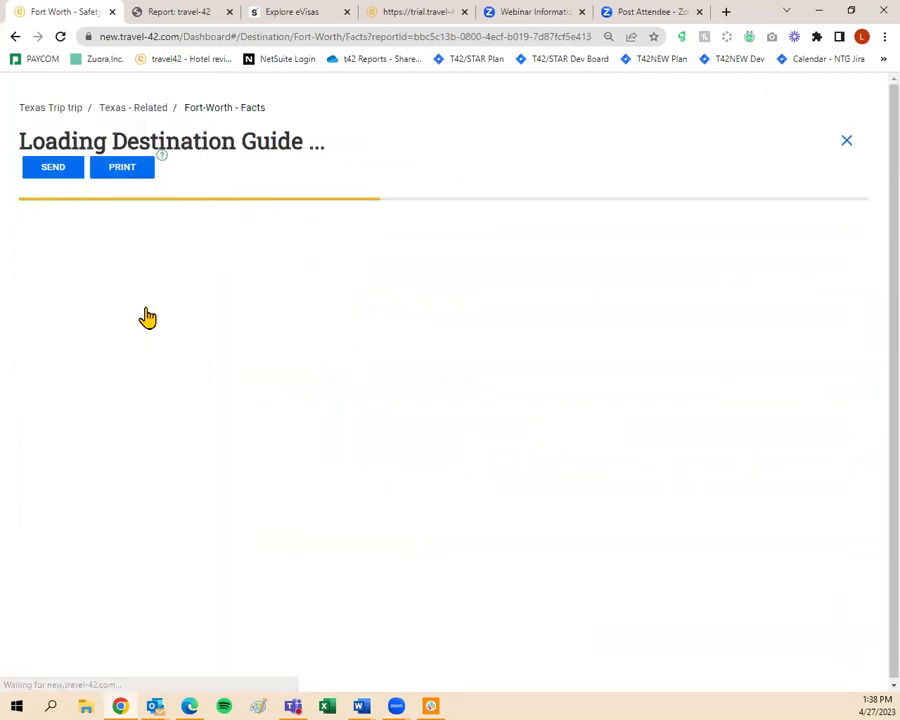
left_click(41, 362)
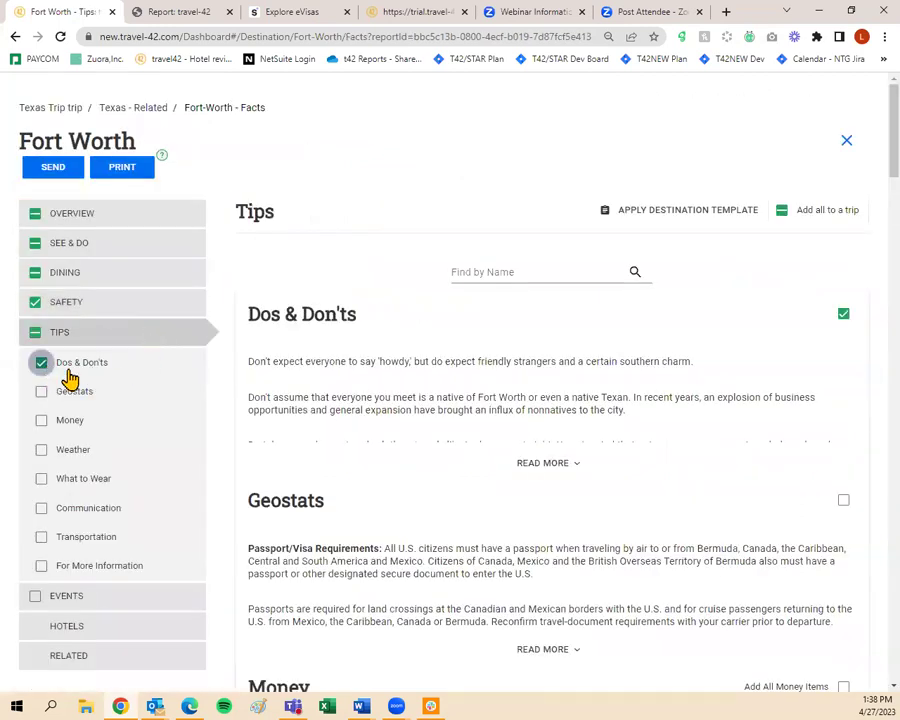
Expand the full Dos & Don'ts and Geostats texts in Tips and read through them
left_click(549, 470)
scroll(550, 474, "down", 1)
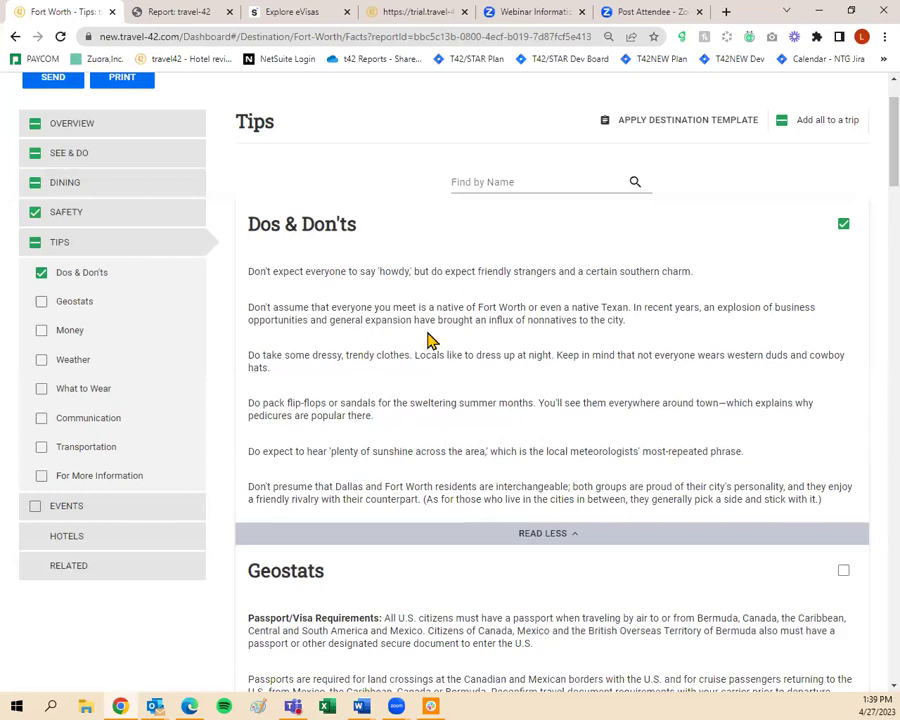
scroll(524, 402, "down", 3)
scroll(524, 402, "down", 1)
left_click(541, 440)
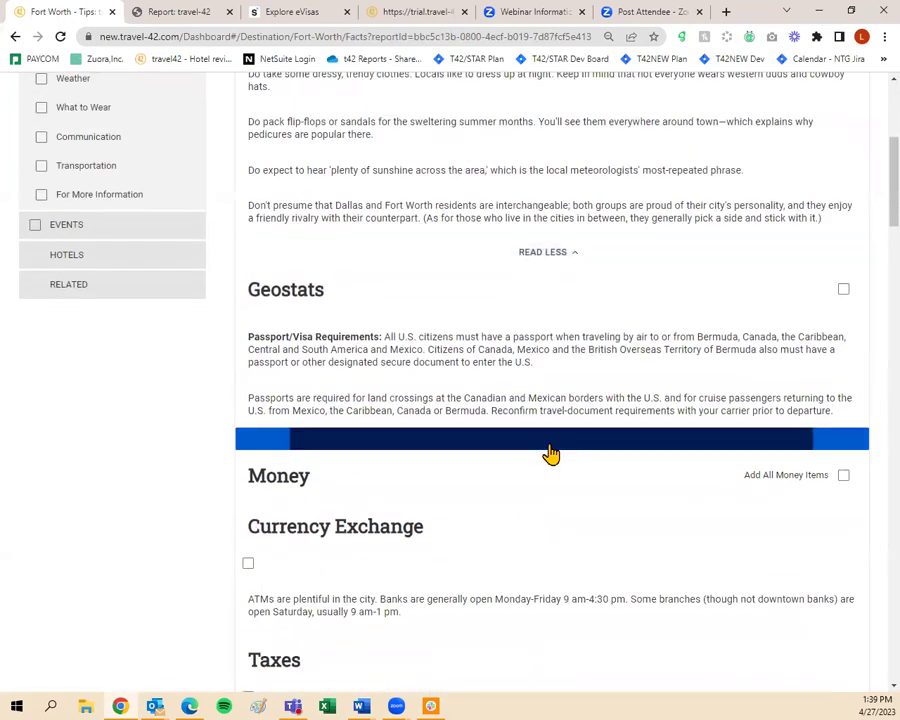
scroll(546, 450, "down", 1)
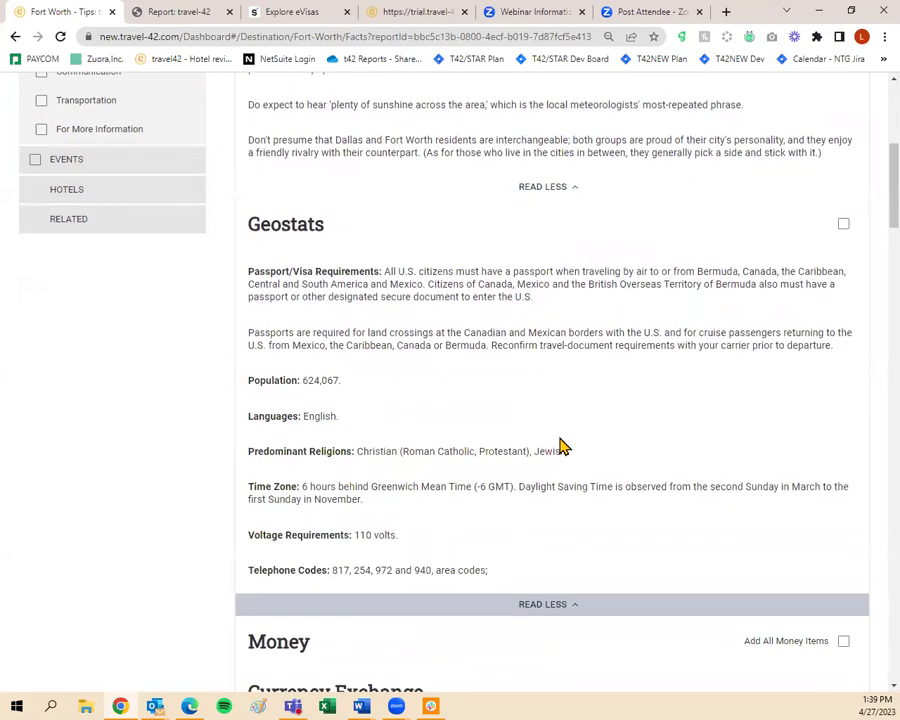
Add Geostats, Taxes and Tipping from Fort Worth's Tips content to the trip
left_click(843, 224)
scroll(489, 481, "down", 4)
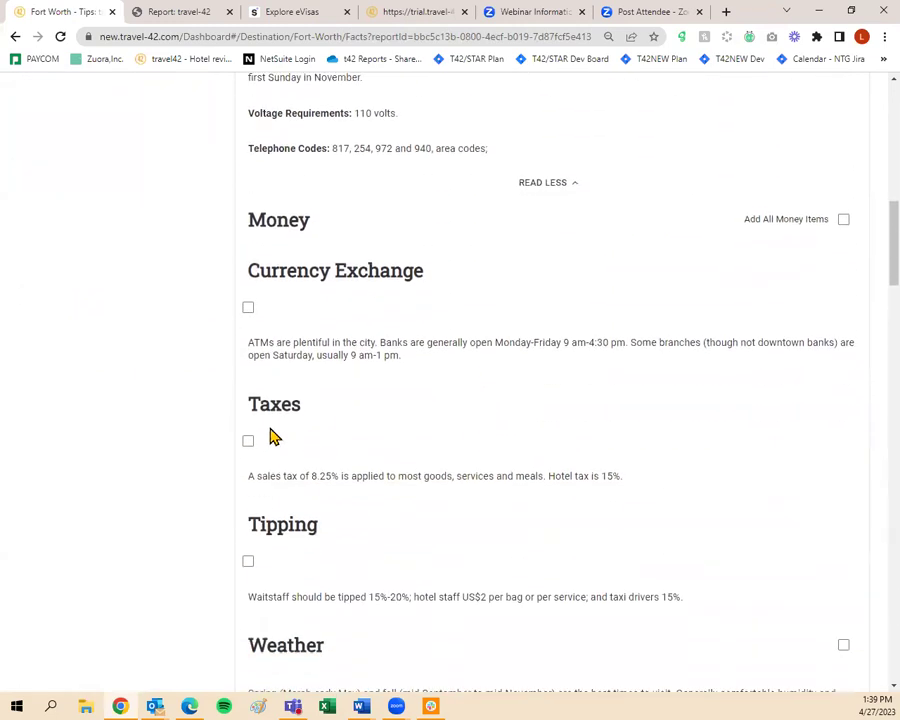
left_click(248, 441)
scroll(249, 448, "down", 1)
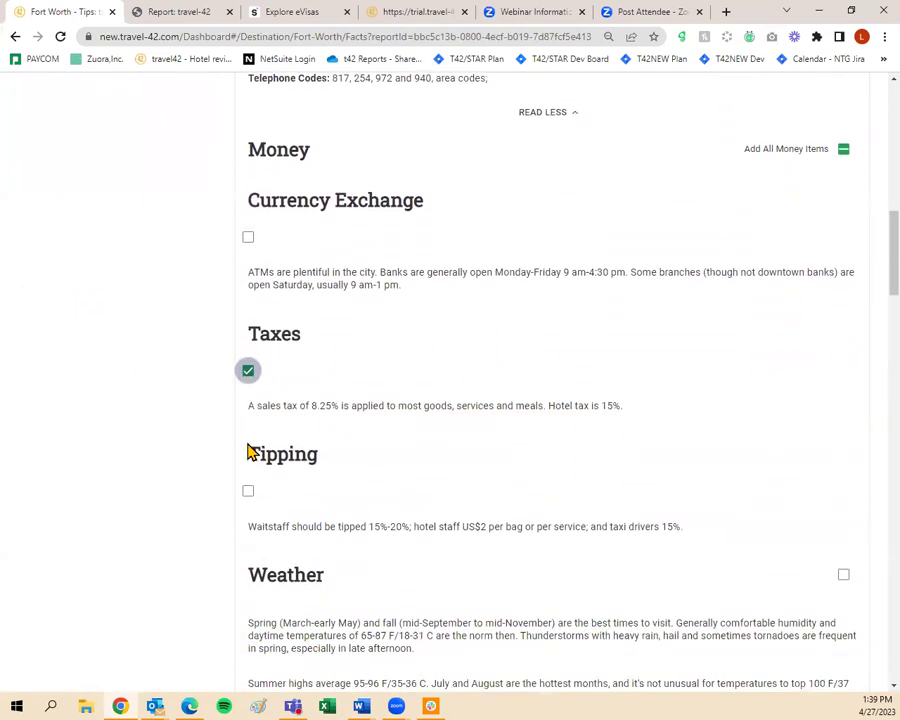
left_click(249, 491)
scroll(818, 353, "down", 2)
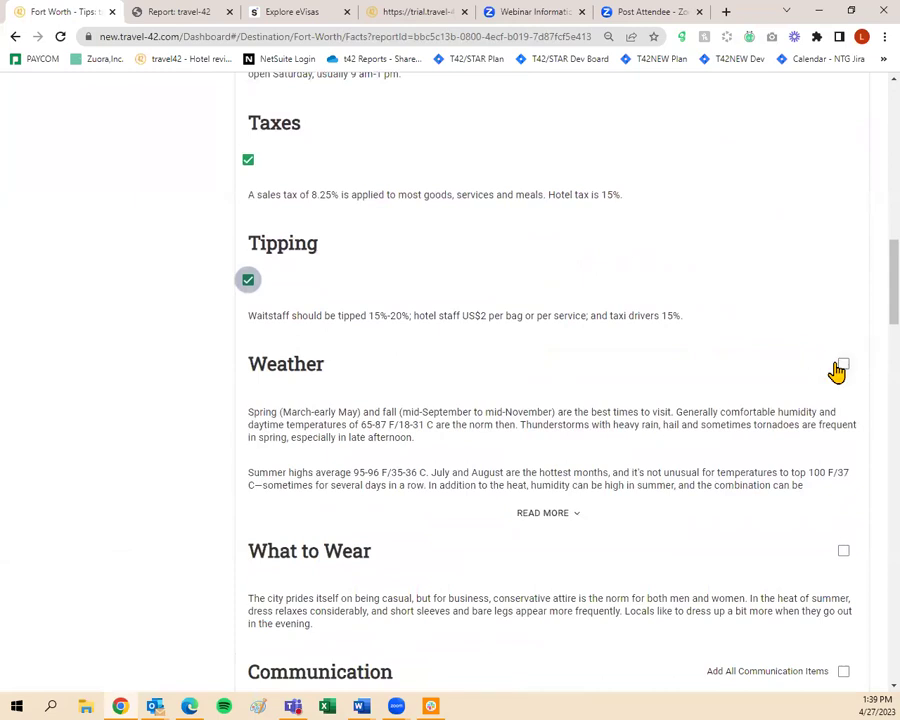
Add Weather, What to Wear and all Internet Access items from Tips to the trip
left_click(840, 366)
scroll(838, 369, "down", 2)
left_click(843, 342)
scroll(846, 352, "down", 4)
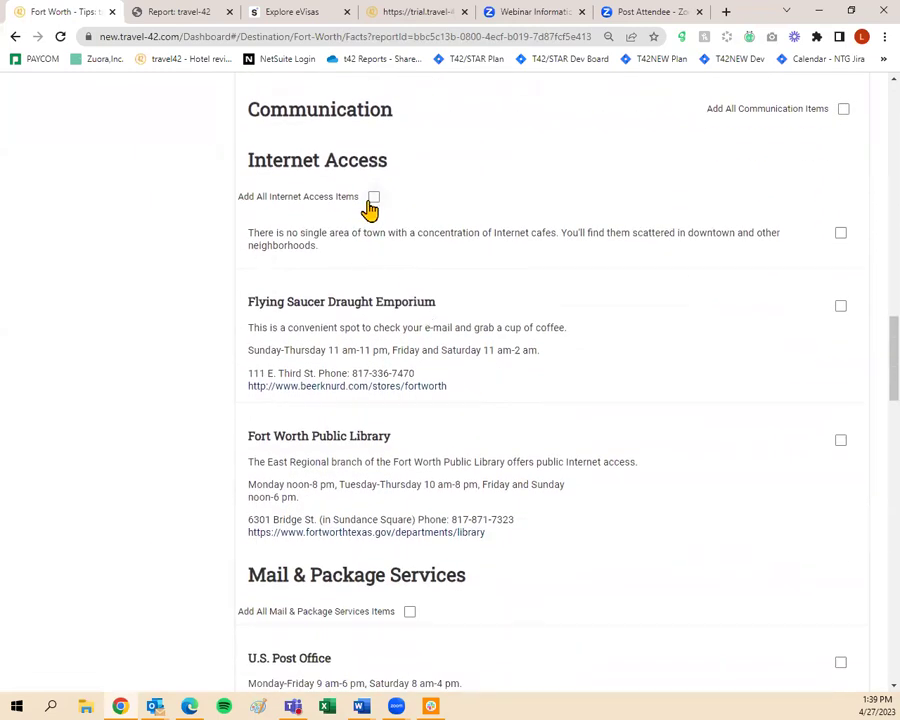
left_click(373, 197)
scroll(446, 338, "down", 4)
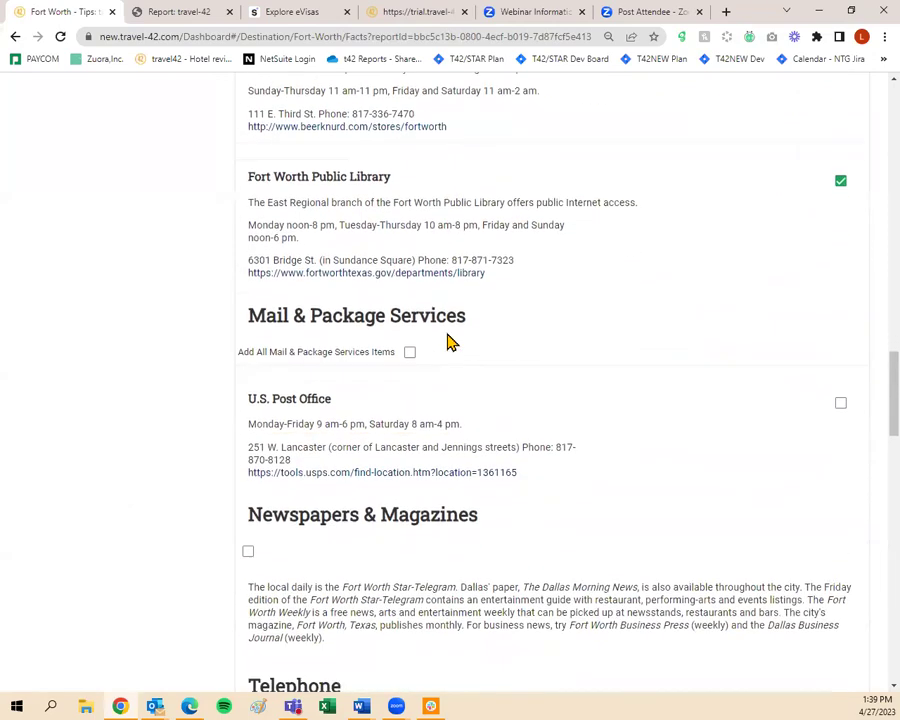
Add all Transportation items and all Convention & Visitors Bureau items from Tips to the trip
scroll(448, 342, "down", 5)
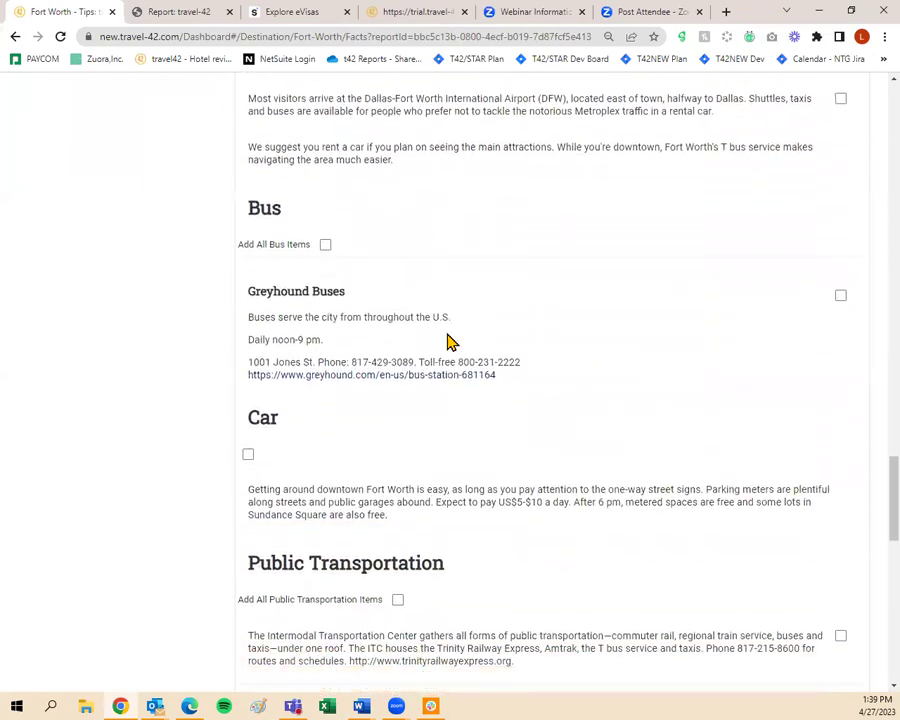
scroll(448, 342, "up", 1)
left_click(843, 234)
scroll(768, 358, "down", 8)
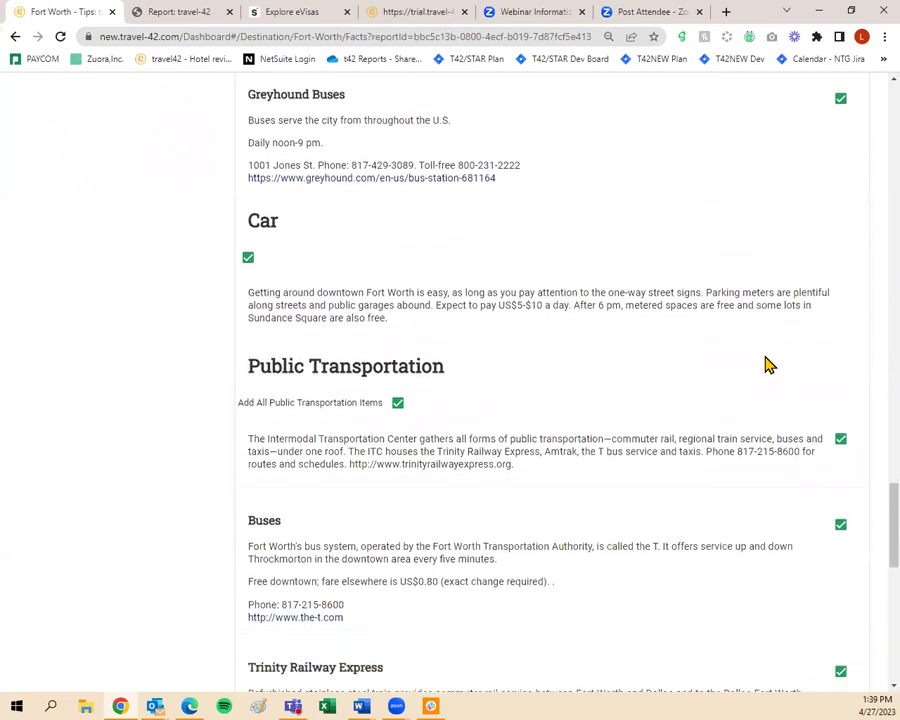
scroll(768, 364, "down", 5)
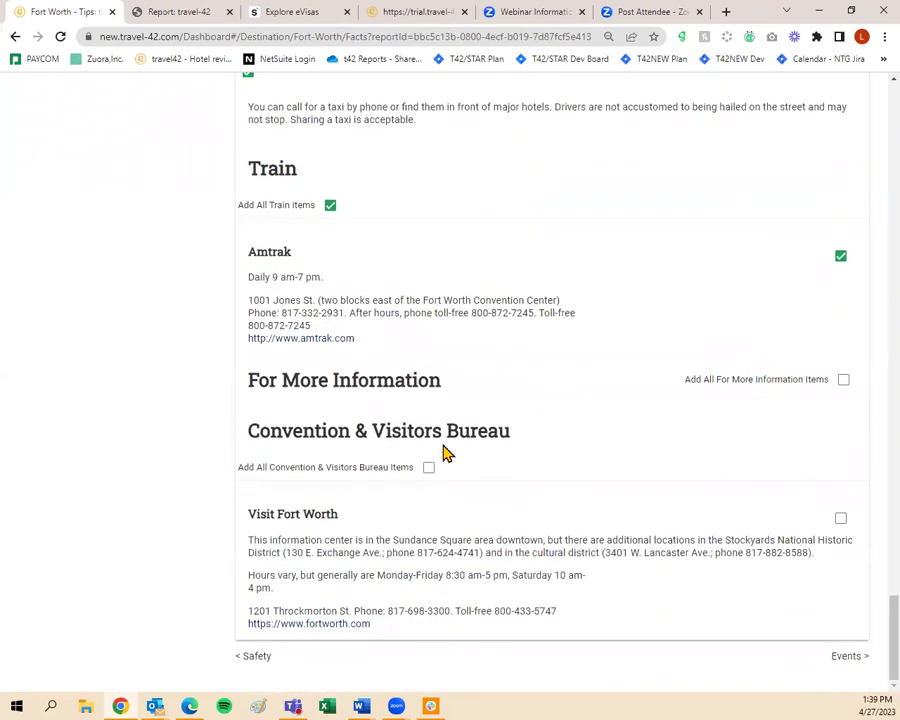
left_click(428, 468)
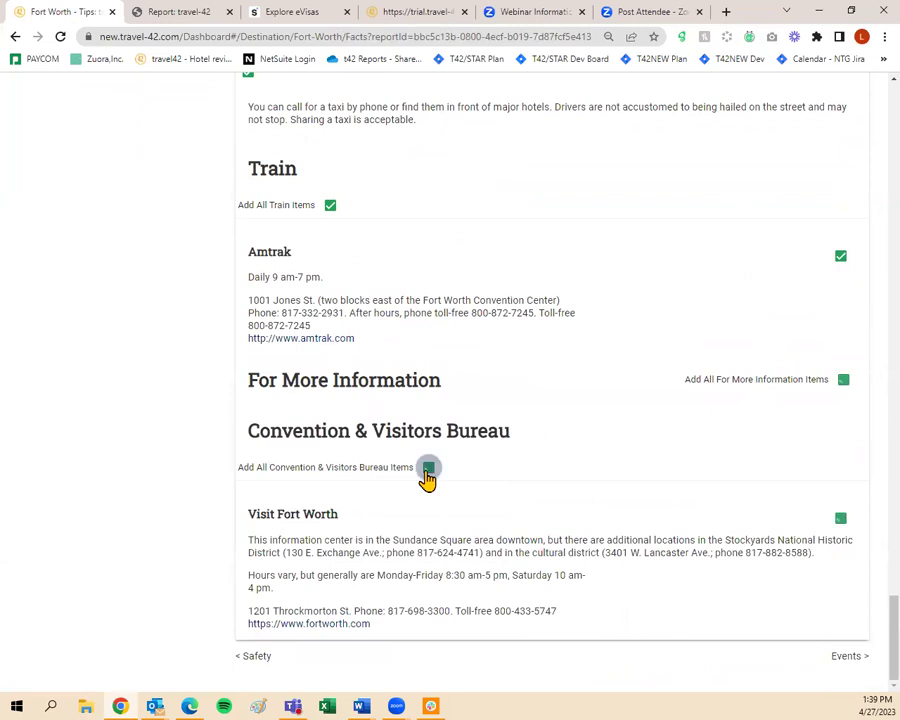
Open Fort Worth's Events content and add Overview, July 2023, December 2023 and January 2024 to the trip
left_click(847, 658)
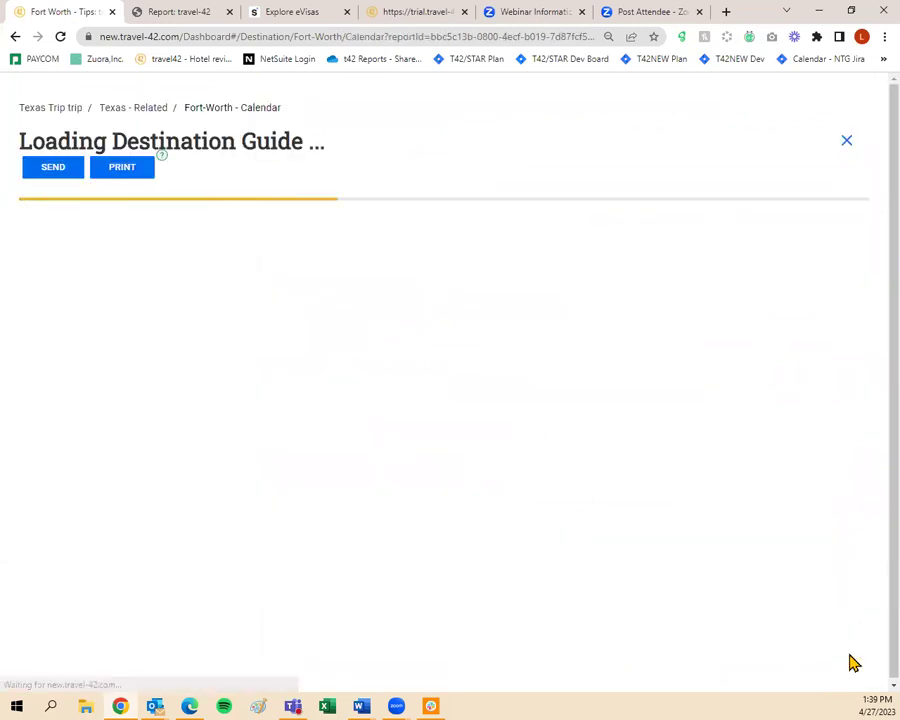
left_click(843, 270)
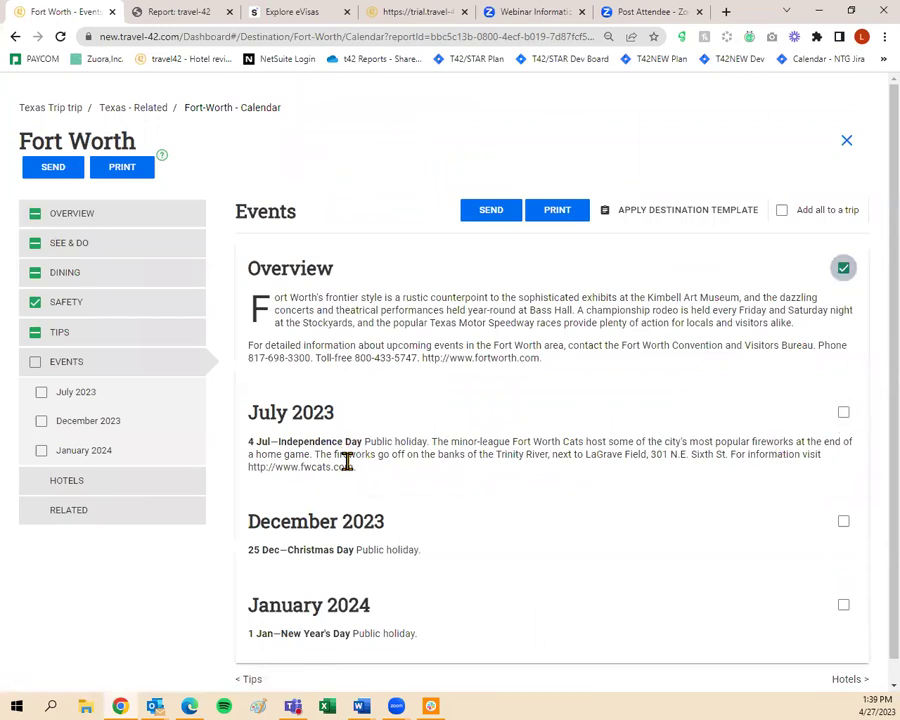
left_click(843, 418)
left_click(844, 524)
left_click(843, 608)
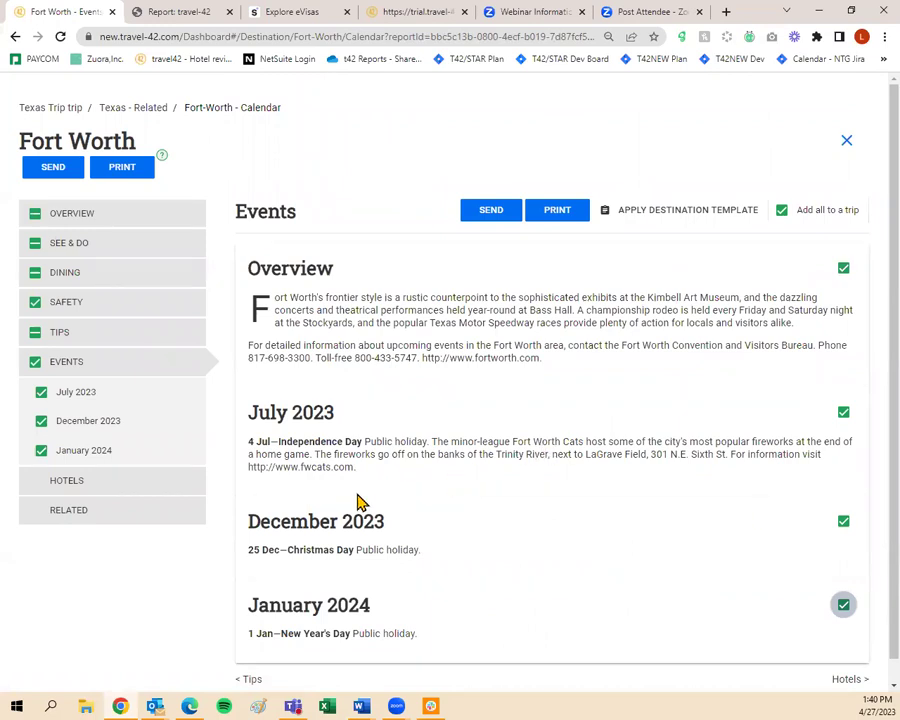
Open Fort Worth's Hotels listing and view the actions offered for individual hotels
left_click(158, 493)
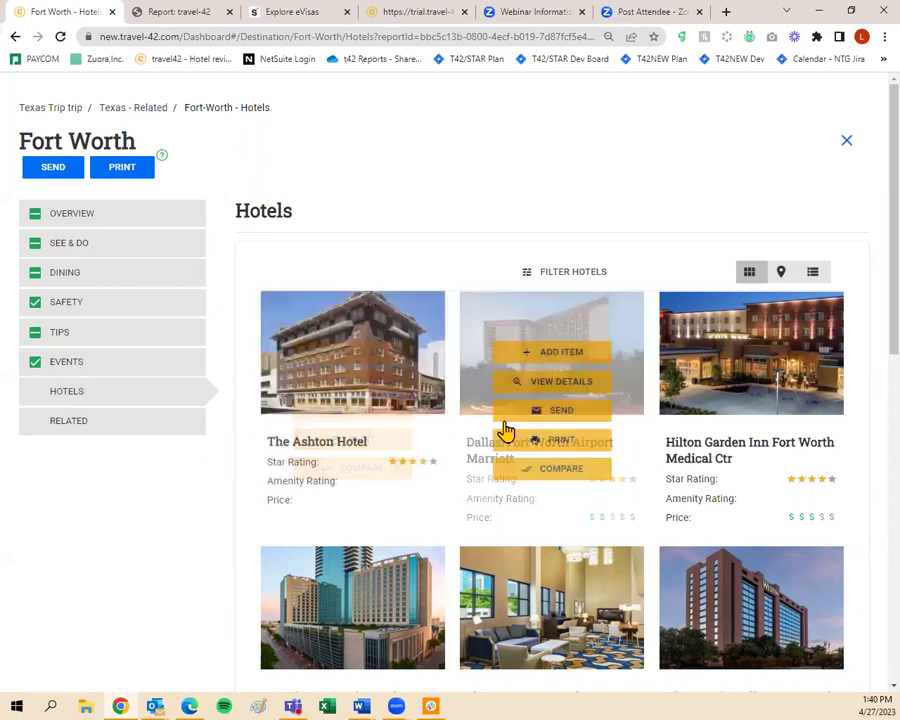
mouse_move(742, 425)
mouse_move(578, 402)
Review the available hotel filter options and close them without applying any filter
left_click(560, 271)
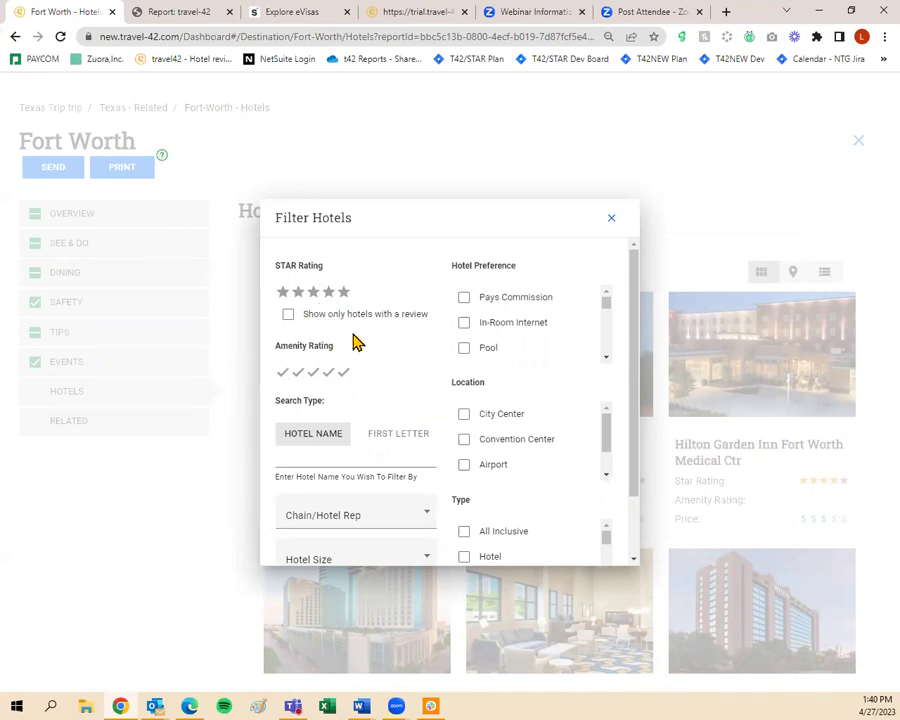
scroll(392, 456, "down", 2)
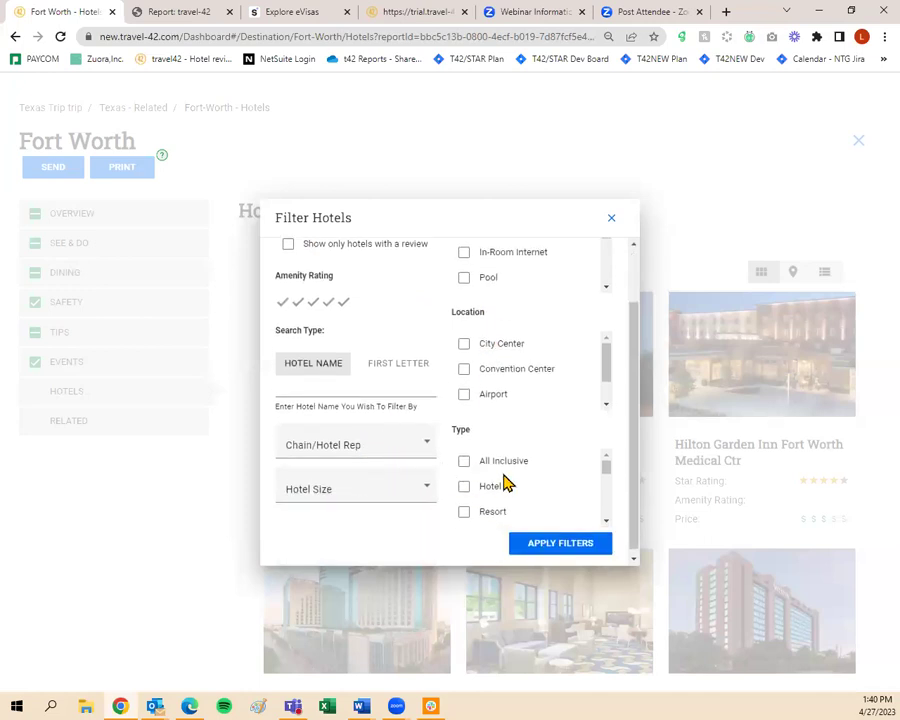
scroll(502, 482, "up", 2)
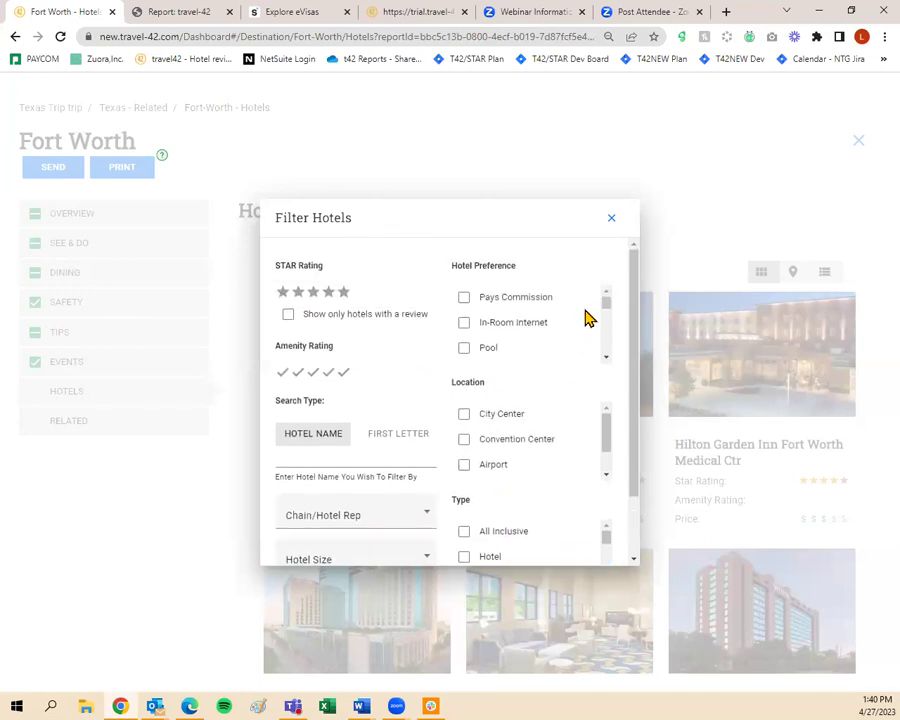
left_click(607, 219)
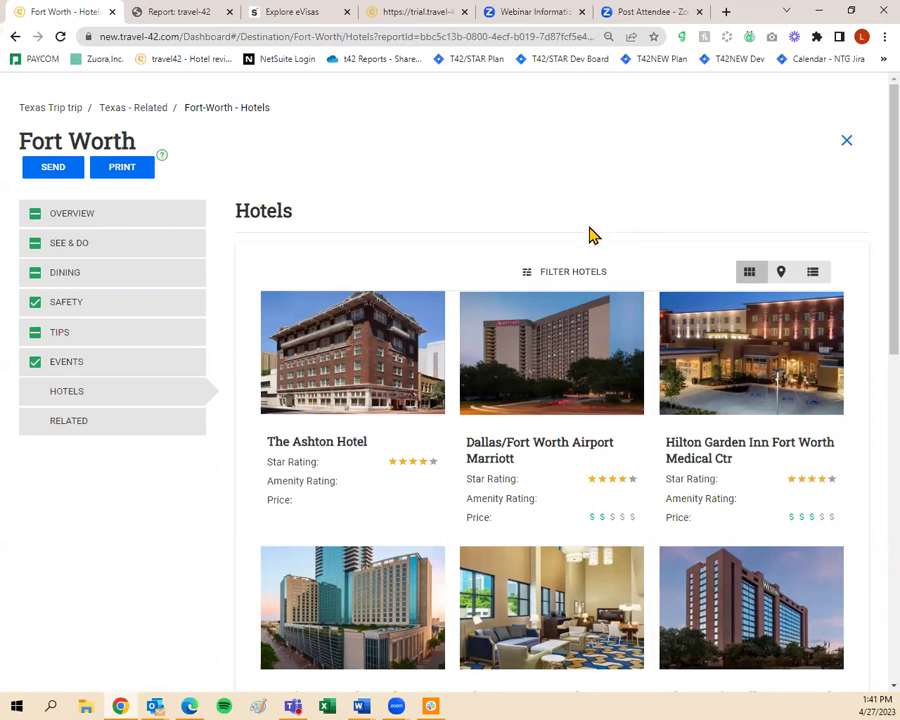
Open the details of the Omni Fort Worth Hotel and add its Basic Info to the trip
scroll(588, 236, "down", 3)
mouse_move(586, 234)
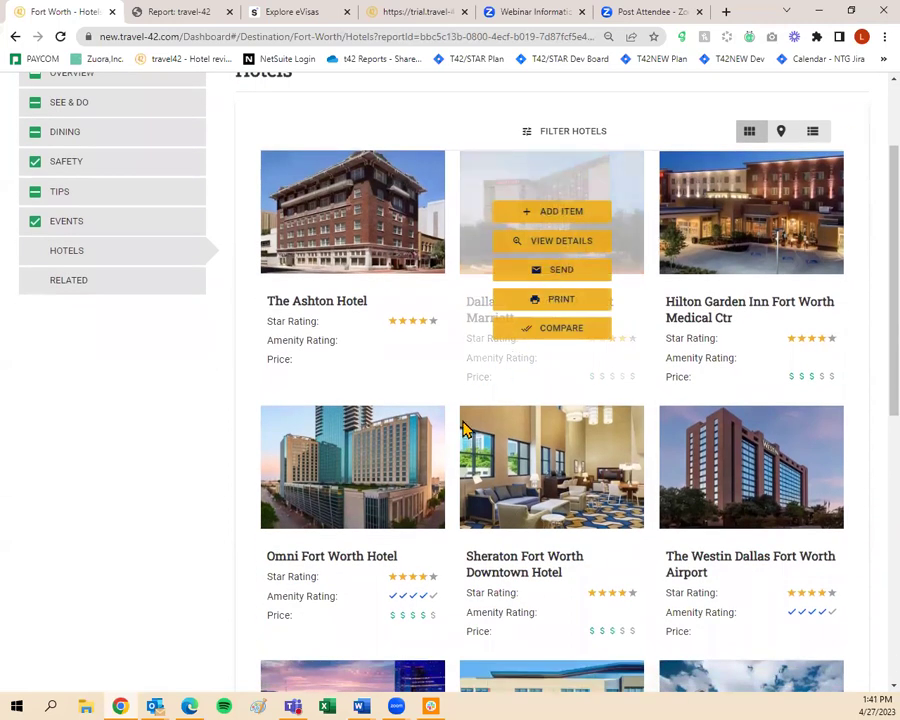
mouse_move(382, 450)
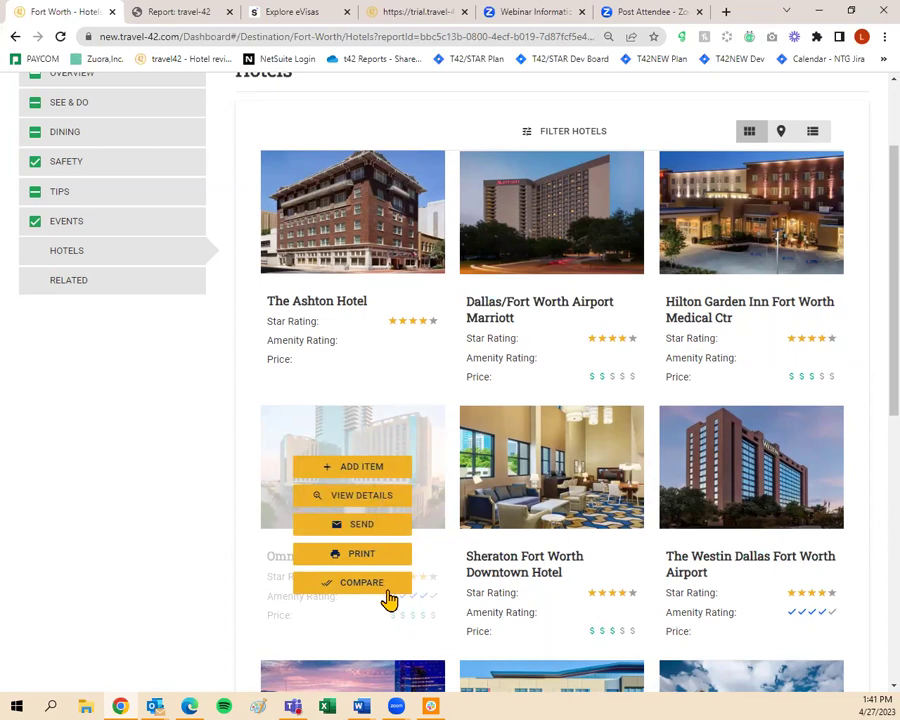
left_click(392, 504)
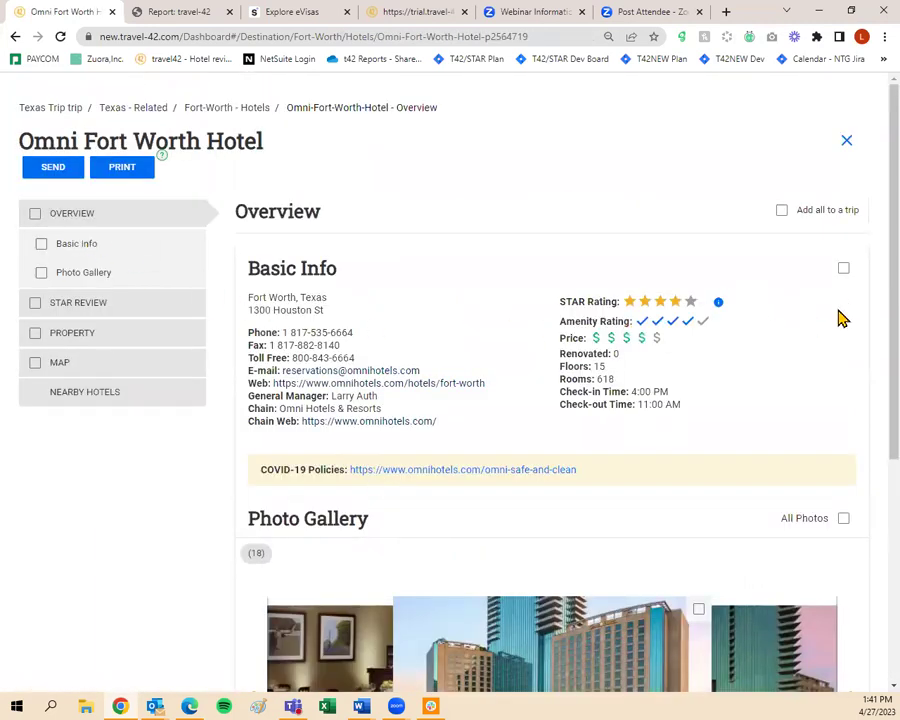
left_click(843, 268)
Include the guest room, Bathroom for King Guest Room and Rooftop Pool photos from the hotel's Photo Gallery instead of all photos
scroll(843, 326, "down", 2)
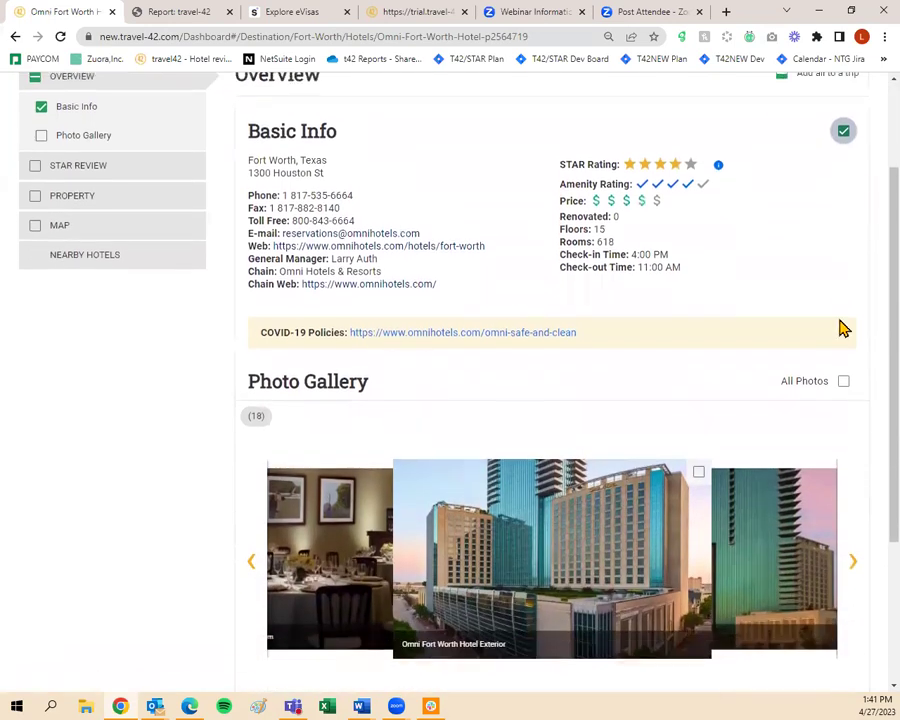
scroll(478, 363, "down", 2)
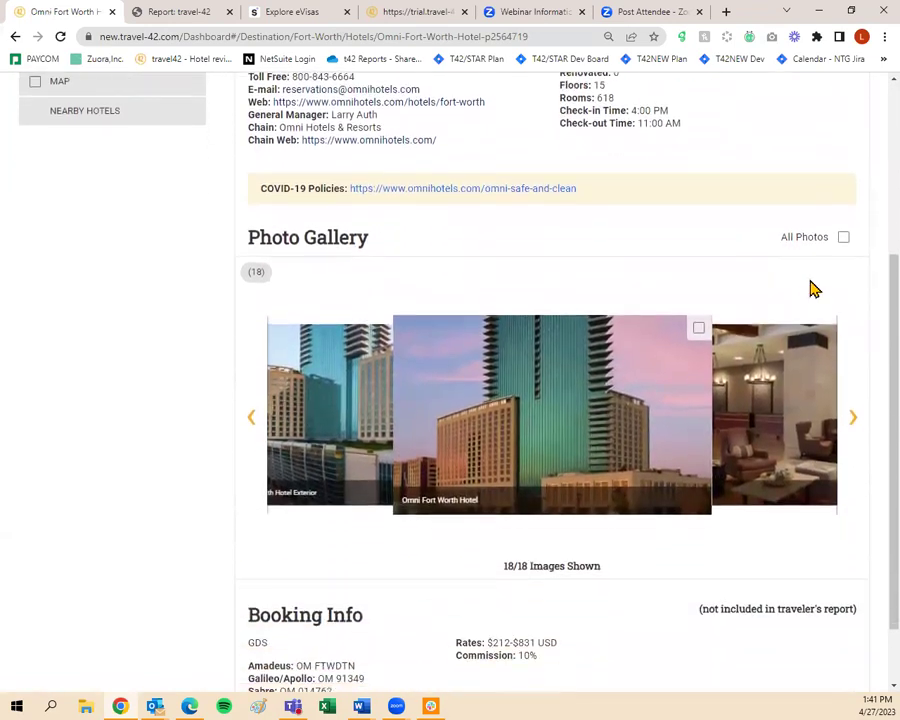
left_click(843, 238)
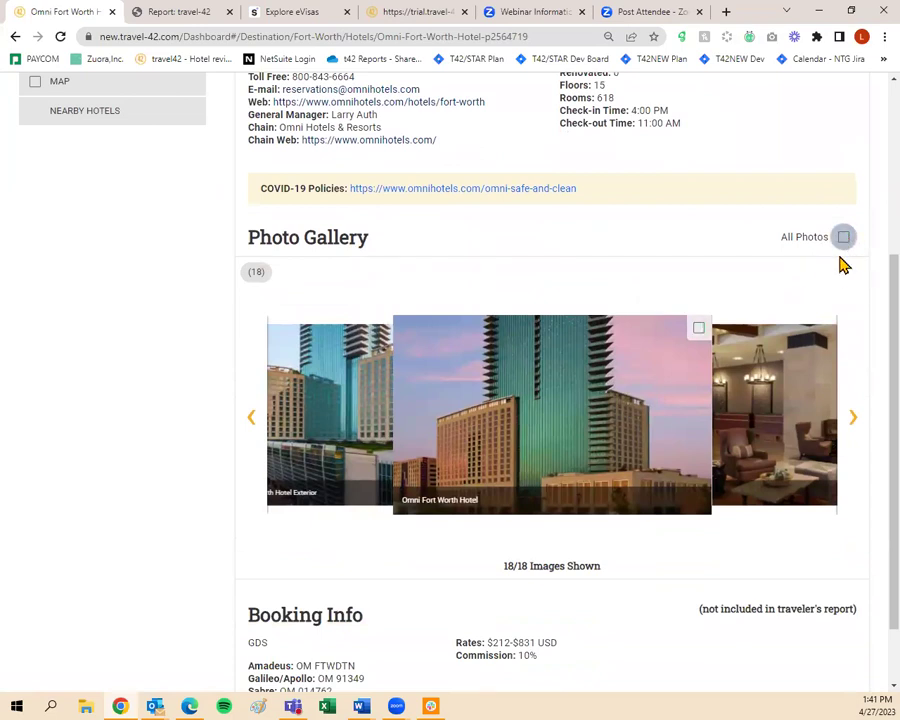
left_click(852, 419)
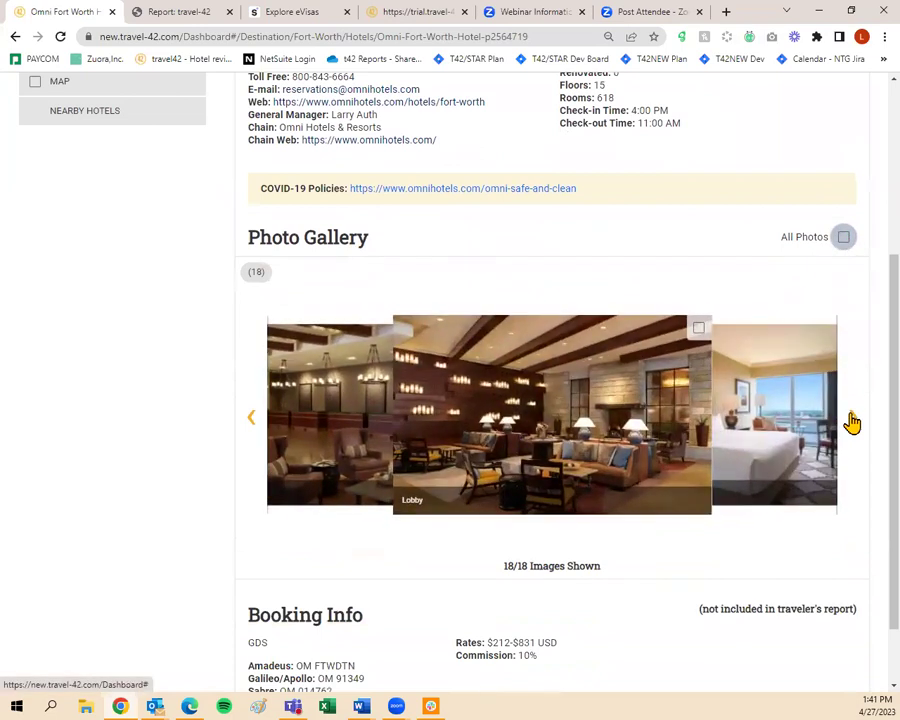
left_click(852, 417)
left_click(698, 329)
left_click(850, 417)
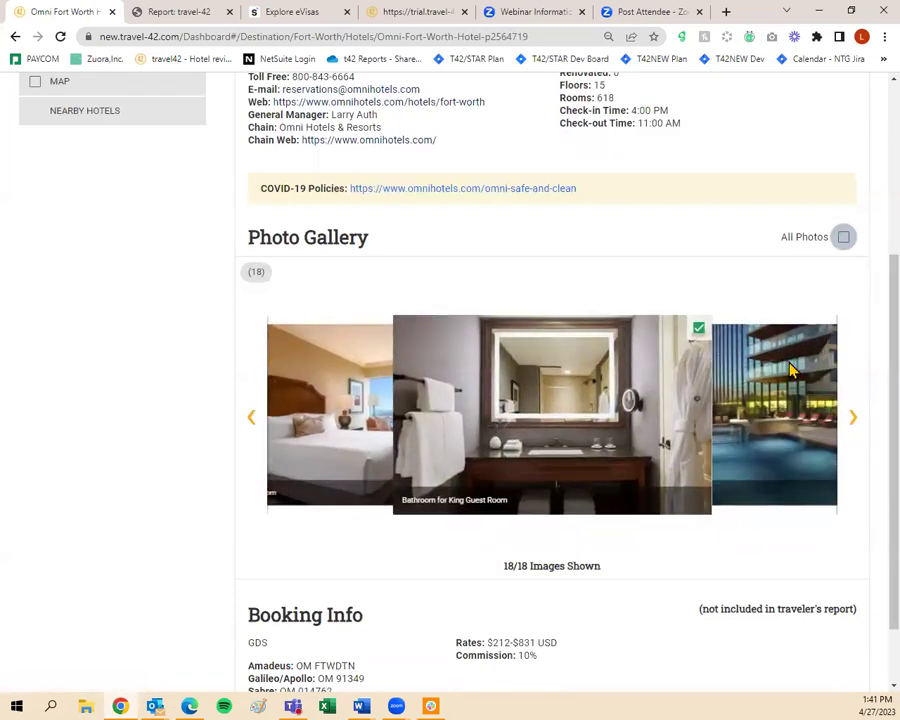
left_click(853, 417)
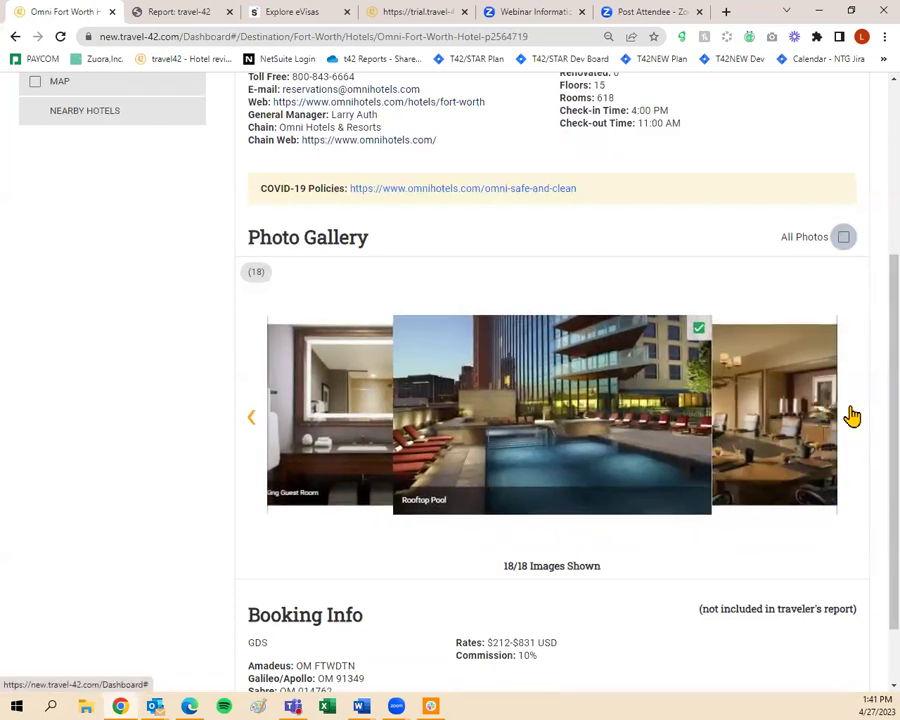
scroll(848, 414, "down", 1)
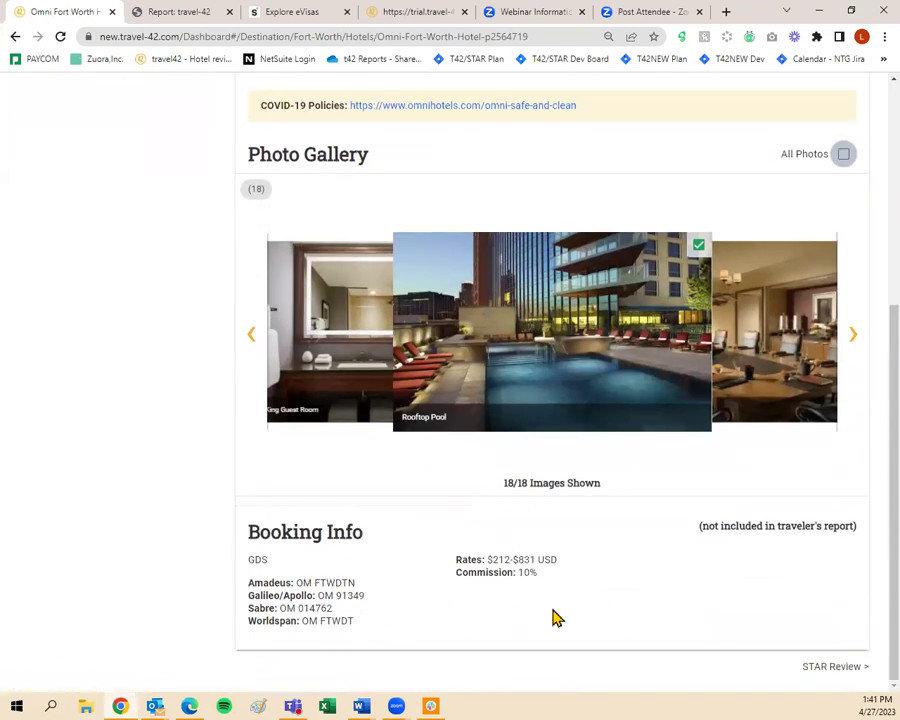
Open the Omni Fort Worth Hotel's STAR Review and look through the review text
left_click(836, 667)
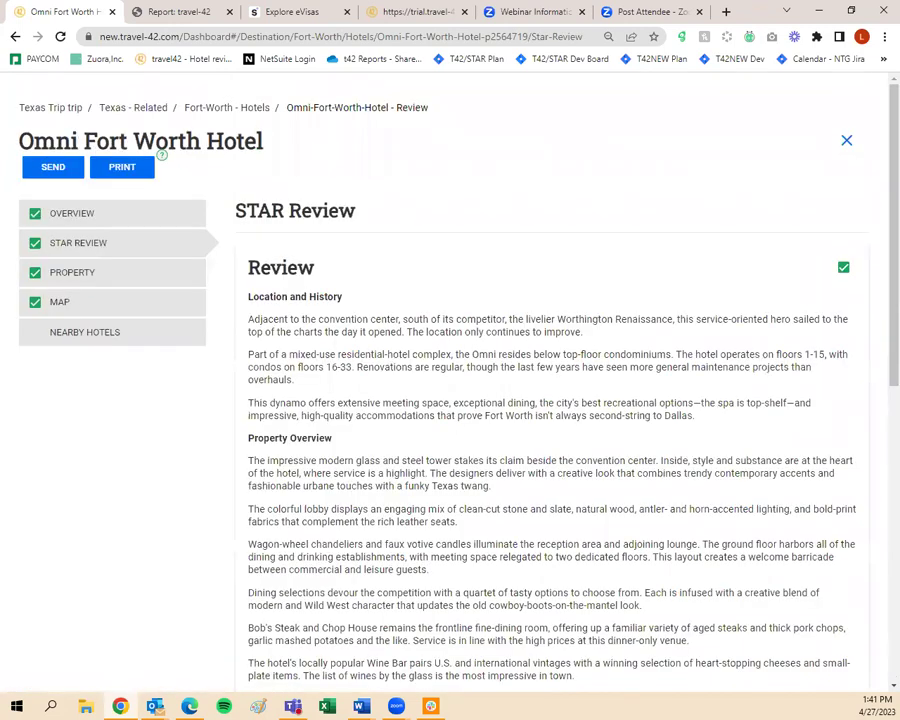
scroll(423, 352, "down", 1)
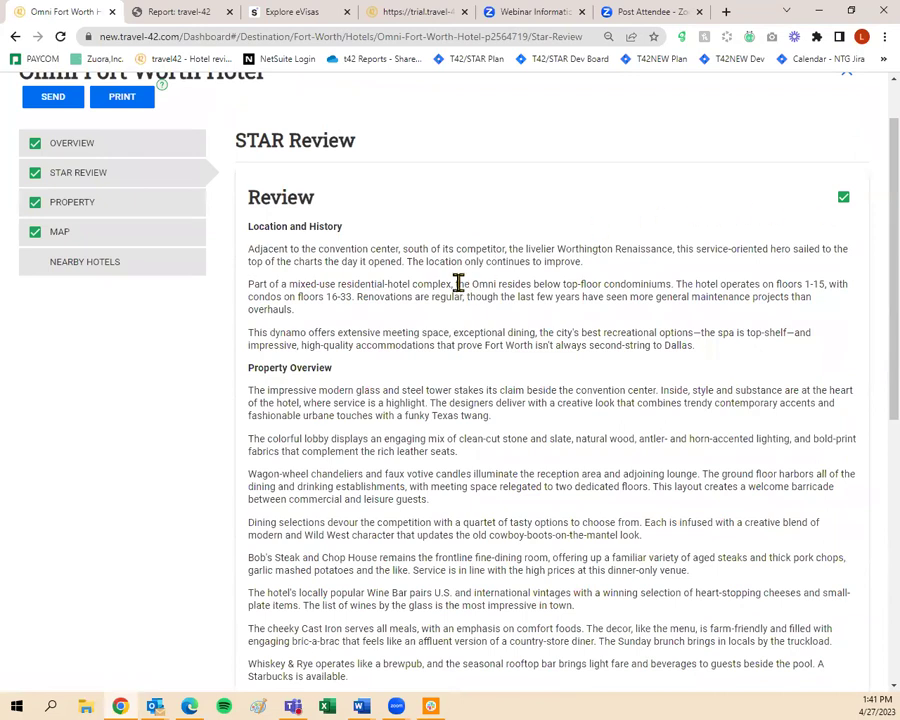
scroll(250, 297, "up", 1)
Open the hotel's Property content, remove Meeting Facilities from the trip and check the remaining property sections
left_click(168, 278)
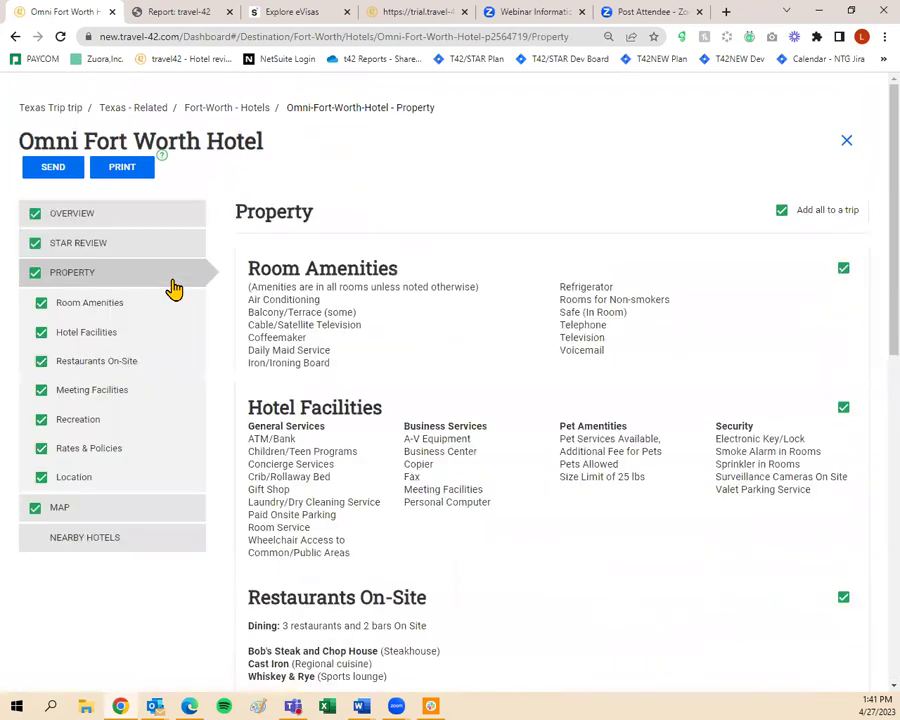
scroll(518, 360, "down", 3)
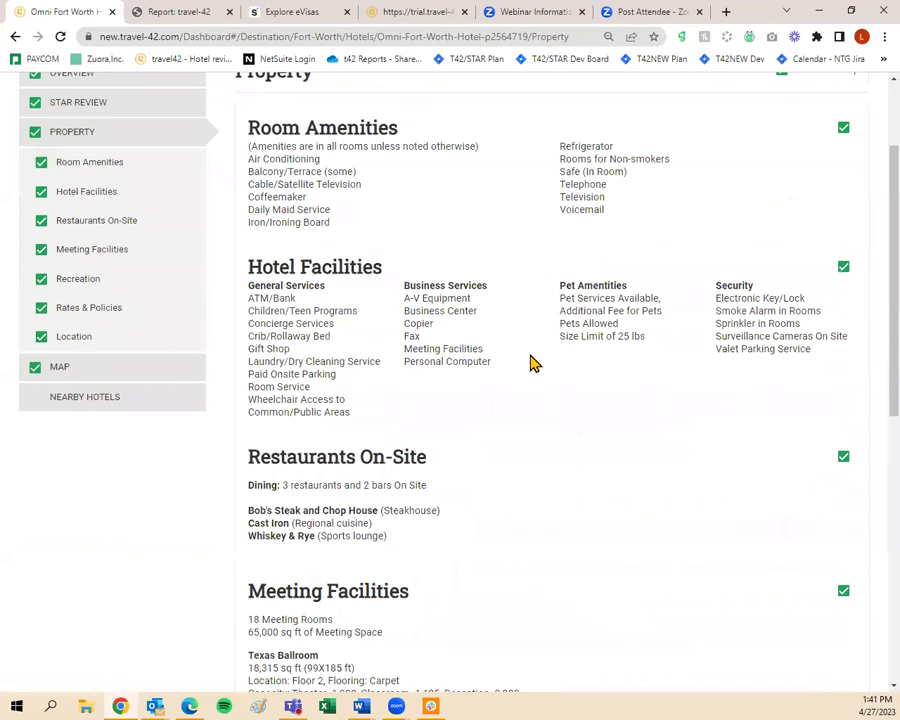
scroll(673, 396, "down", 1)
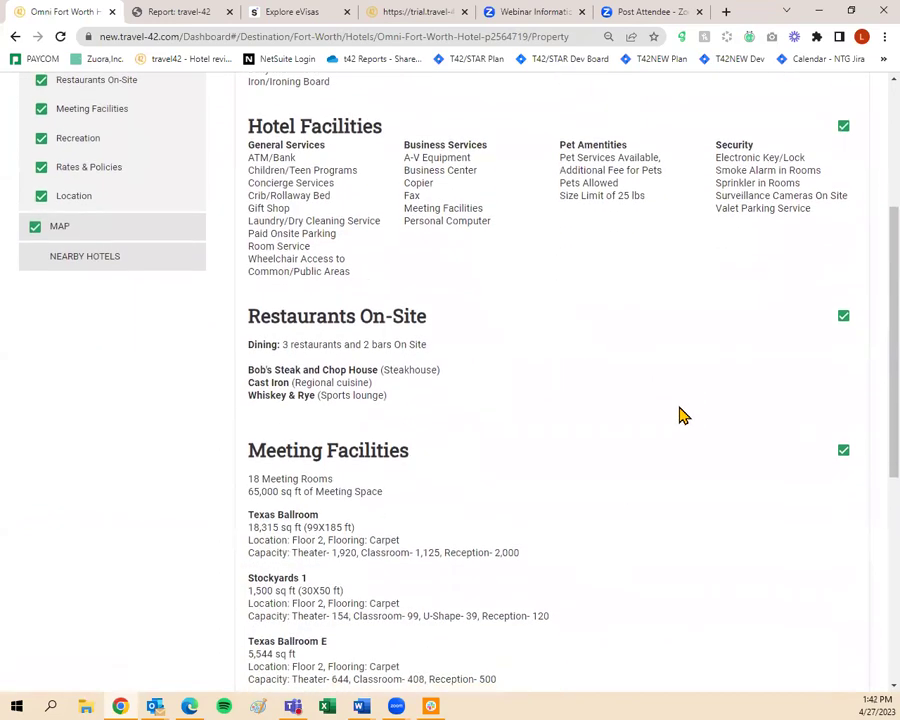
left_click(841, 455)
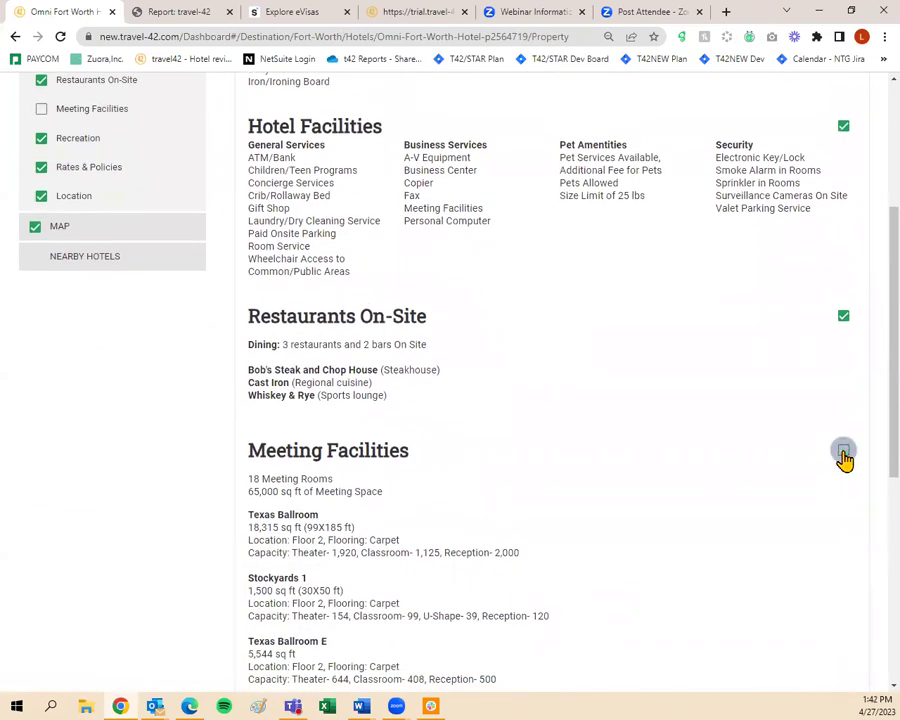
scroll(843, 459, "down", 2)
scroll(845, 460, "down", 3)
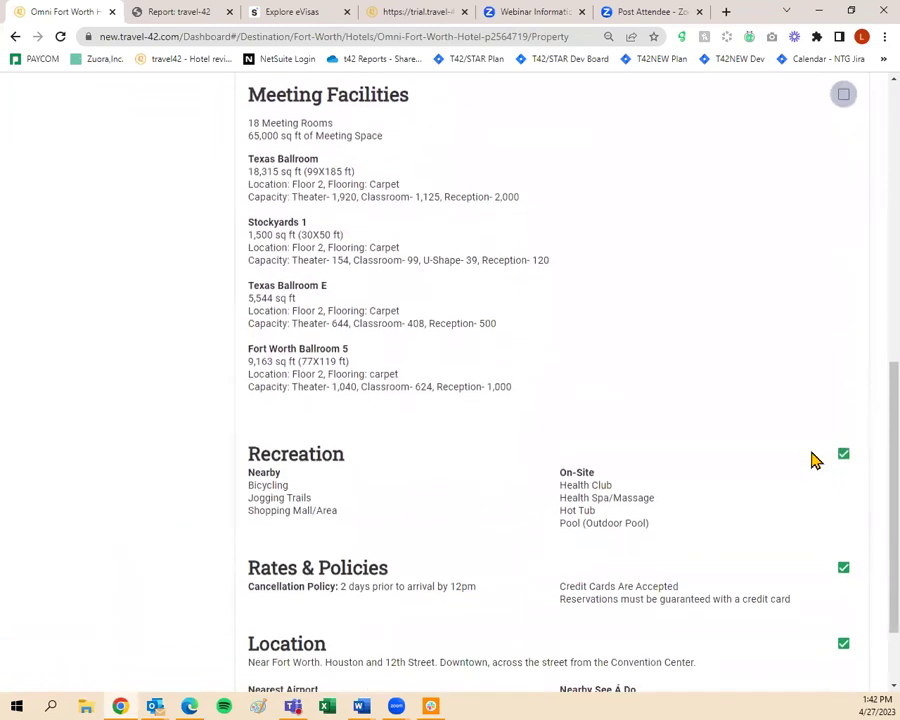
scroll(813, 460, "down", 2)
scroll(665, 588, "up", 10)
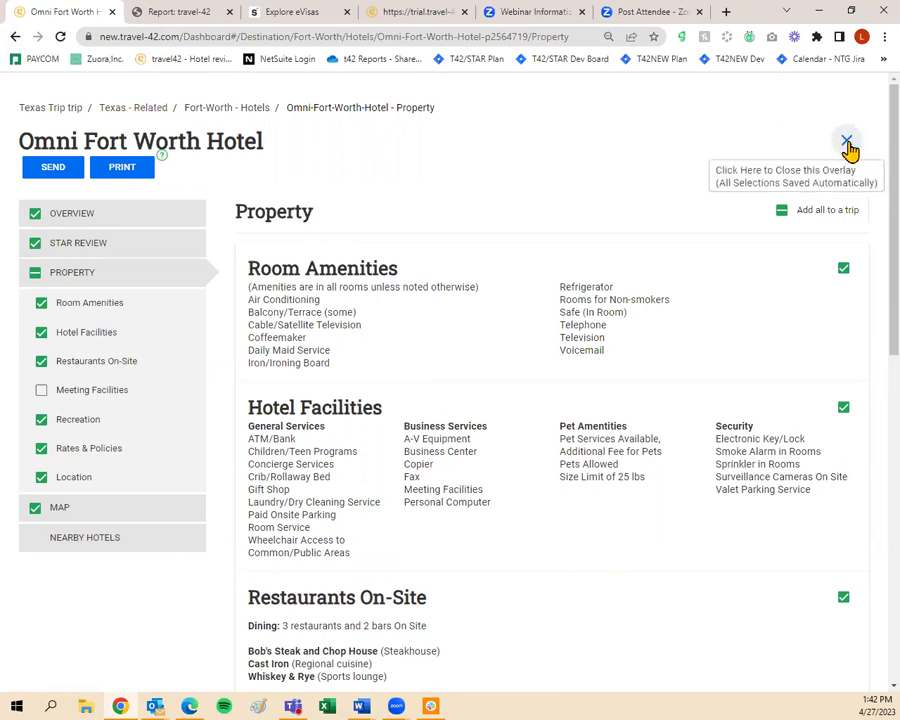
Return to the Texas Trip collection and look over the Add Custom Place form, including its place types
left_click(66, 108)
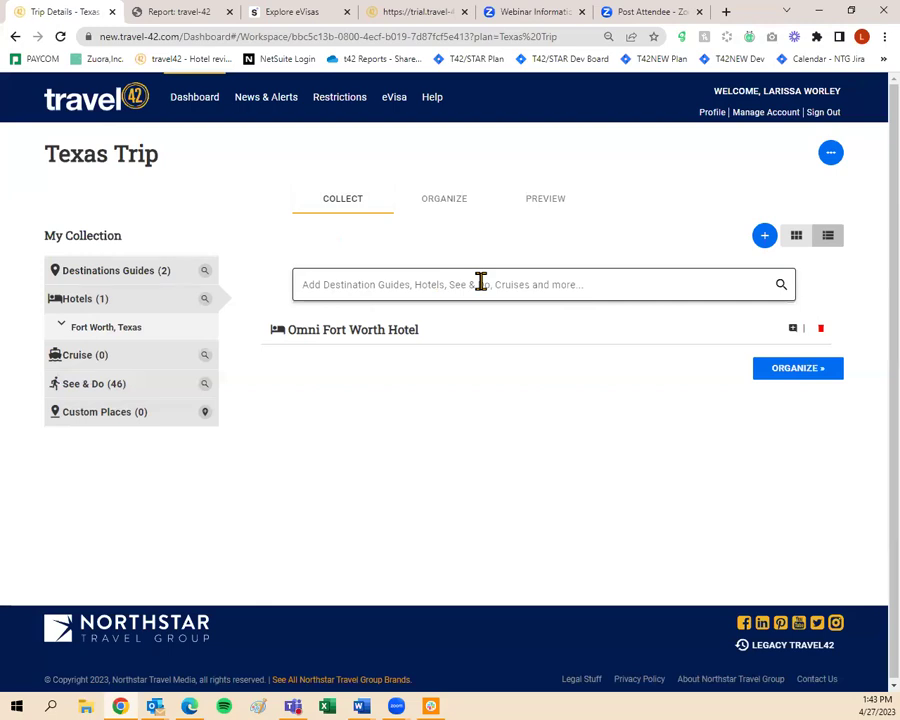
left_click(205, 414)
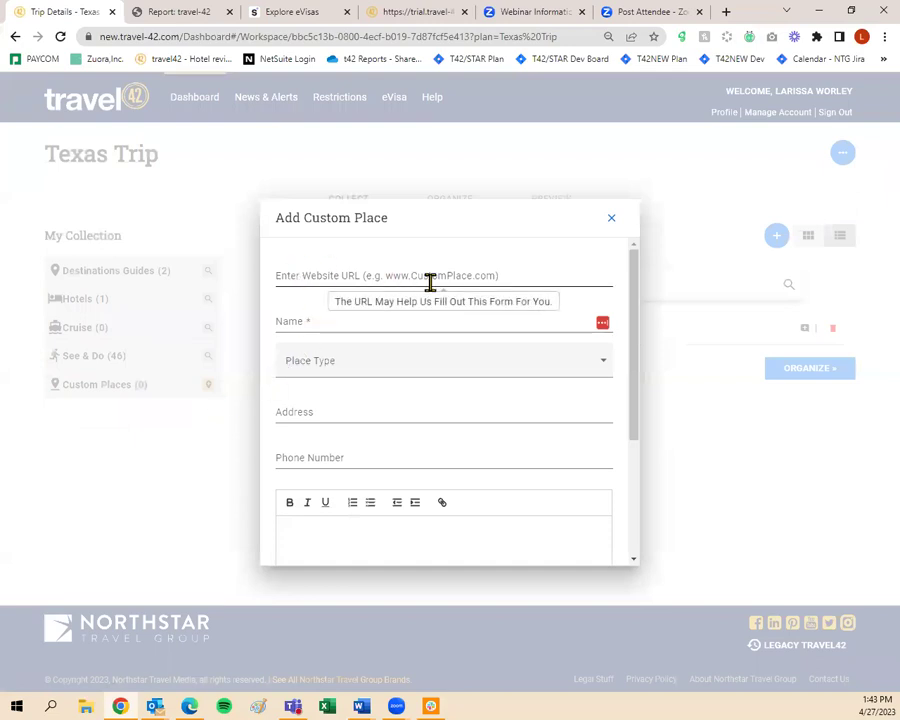
scroll(330, 270, "down", 1)
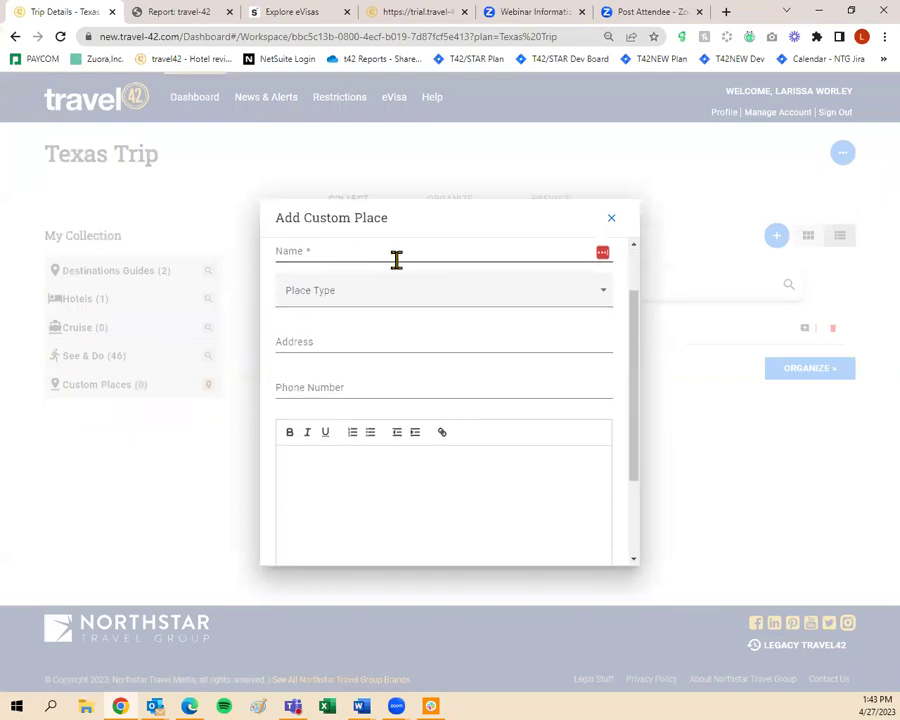
left_click(340, 300)
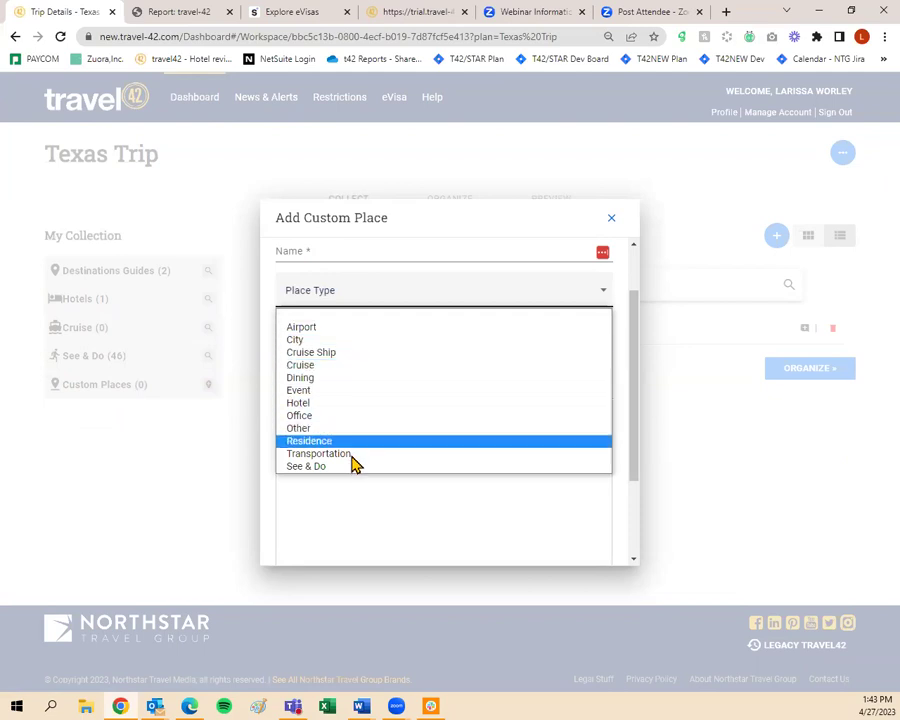
left_click(381, 287)
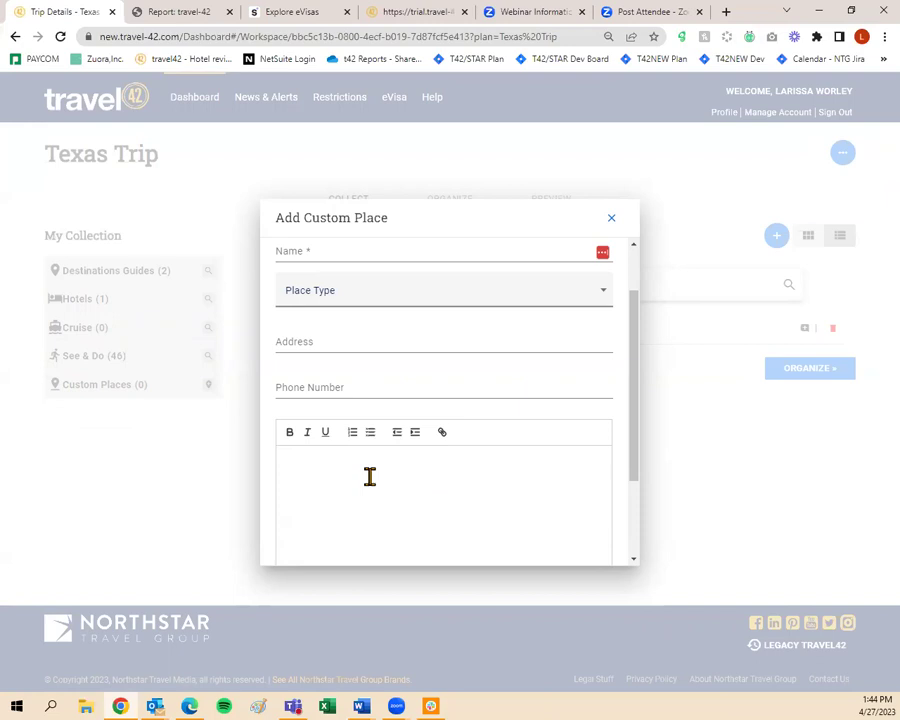
left_click(612, 226)
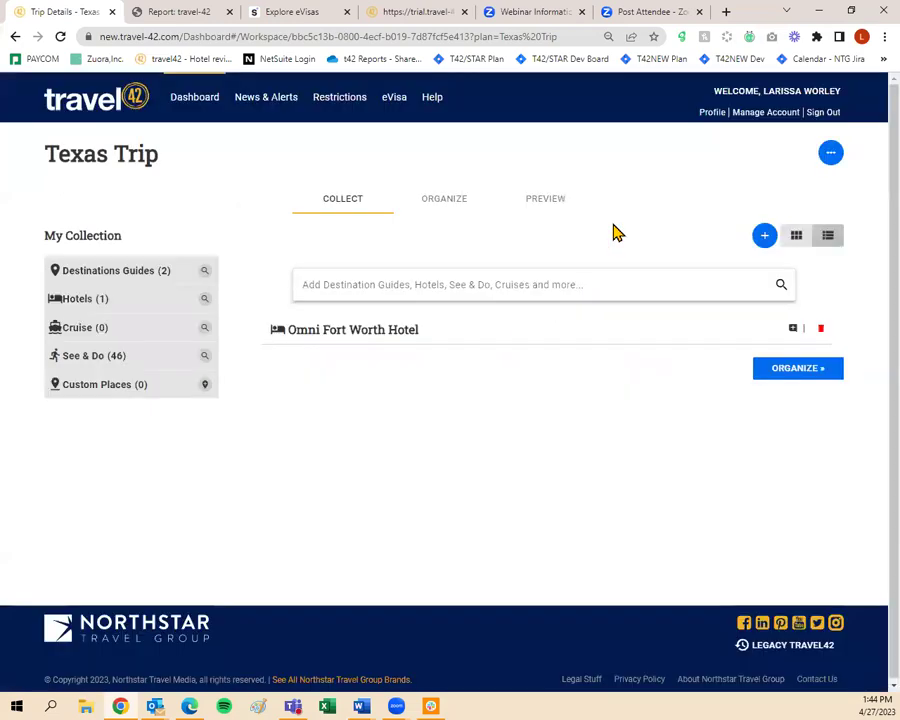
Reorder the trip items so Fort Worth comes first, Texas second and the Omni Fort Worth Hotel last
left_click(452, 206)
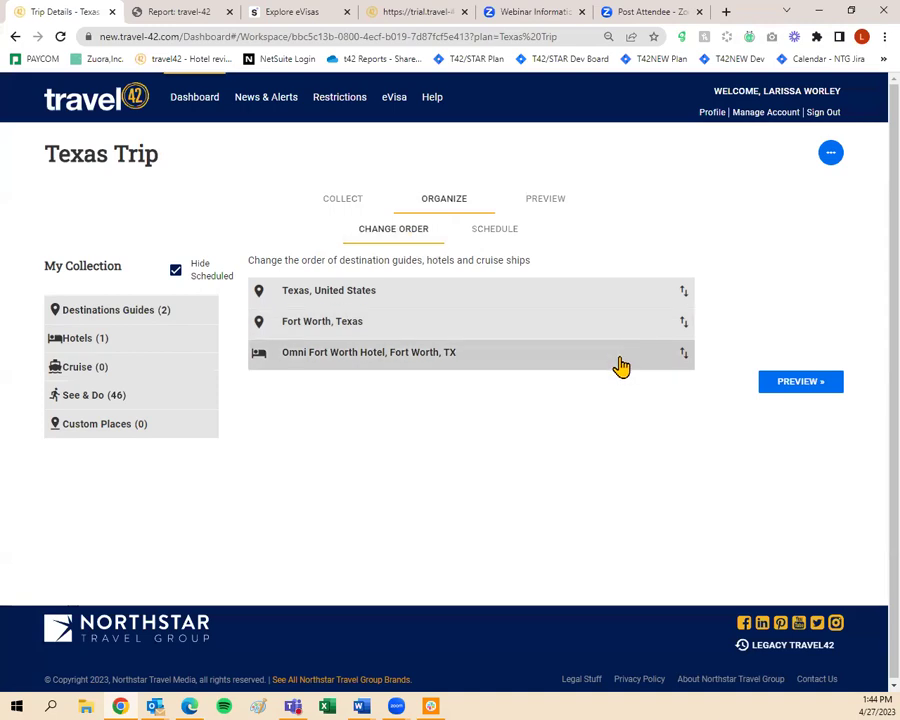
left_click_drag(619, 360, 622, 292)
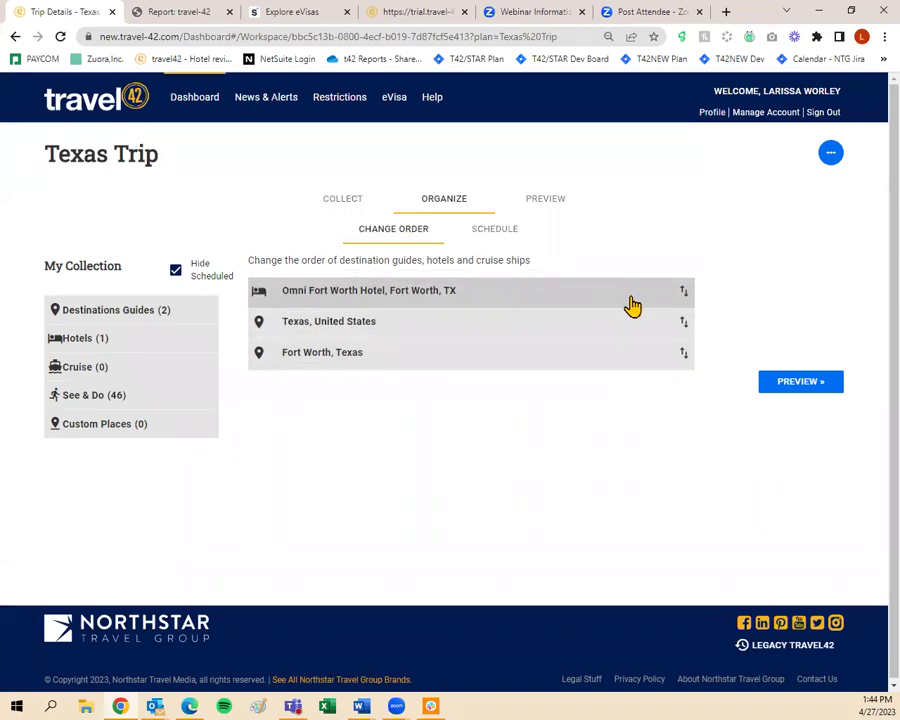
left_click_drag(599, 364, 597, 297)
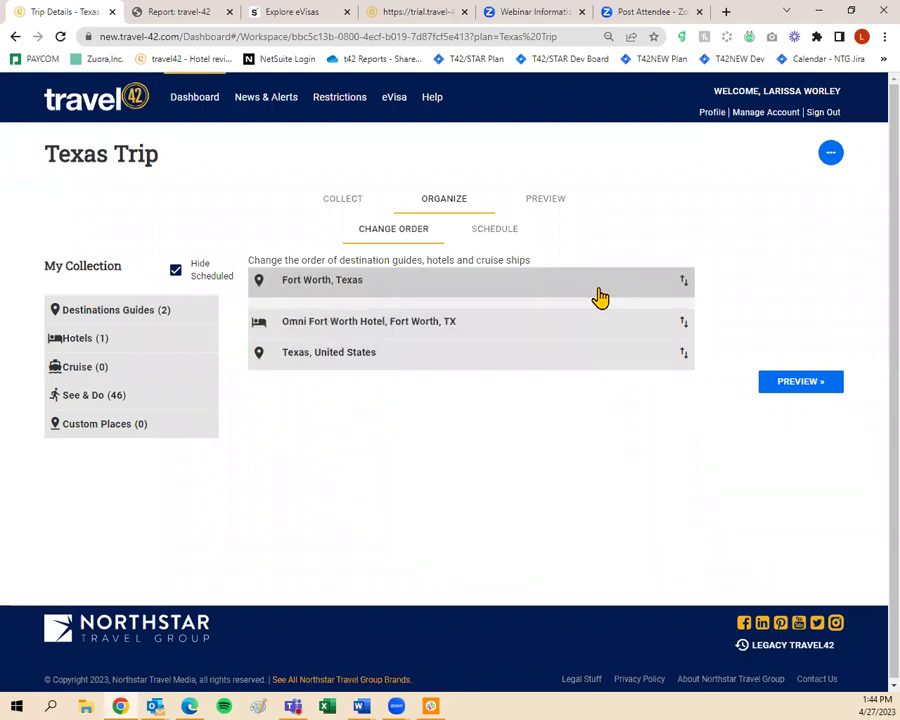
left_click_drag(593, 362, 590, 321)
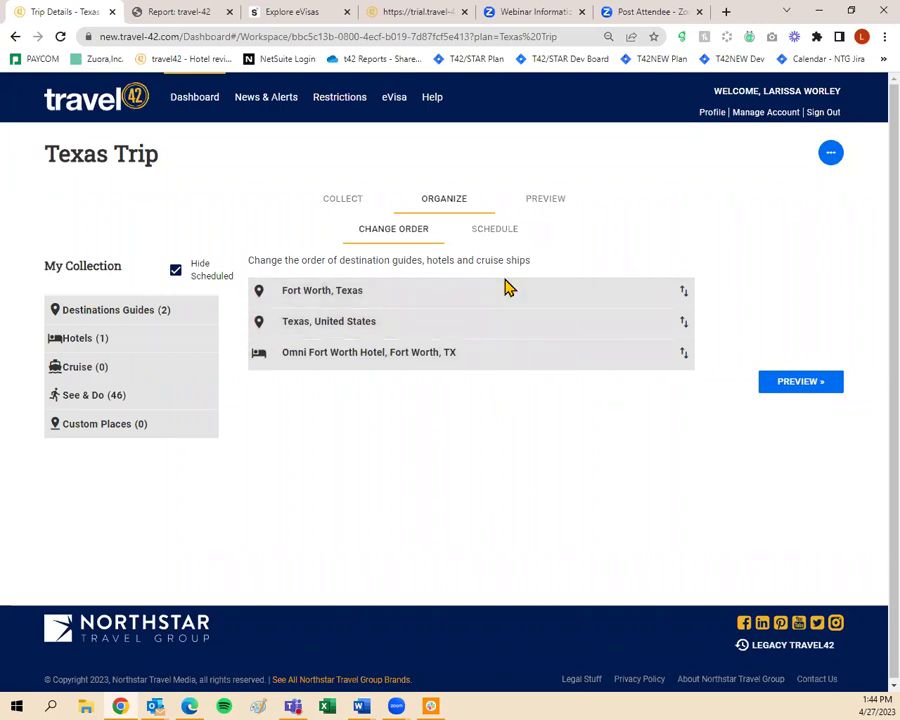
Open the trip's schedule, expand the collected destination guides and move the calendar to December 2023
left_click(510, 243)
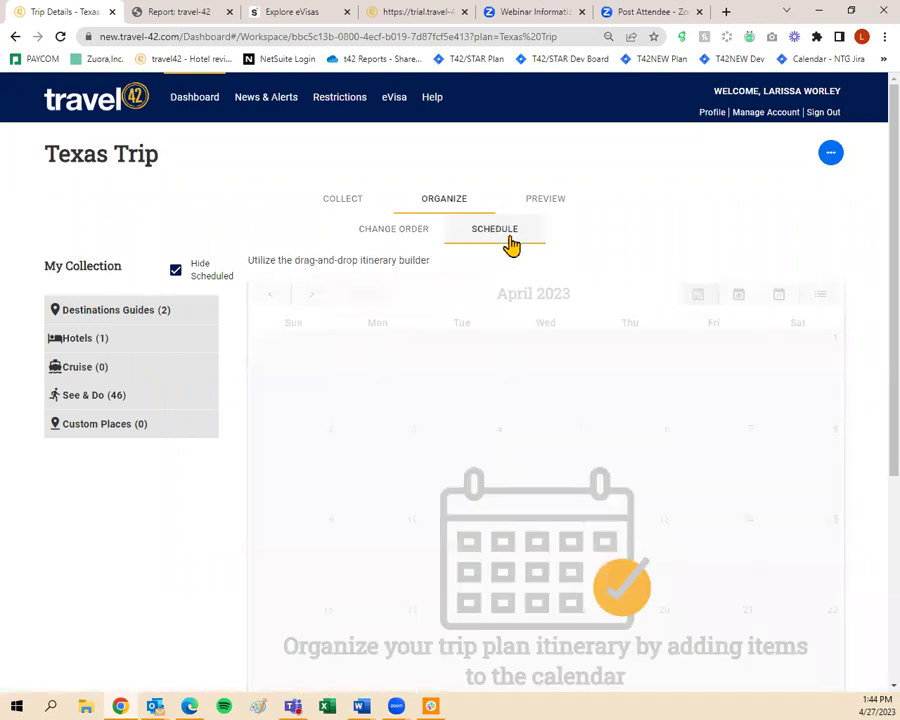
scroll(512, 240, "down", 1)
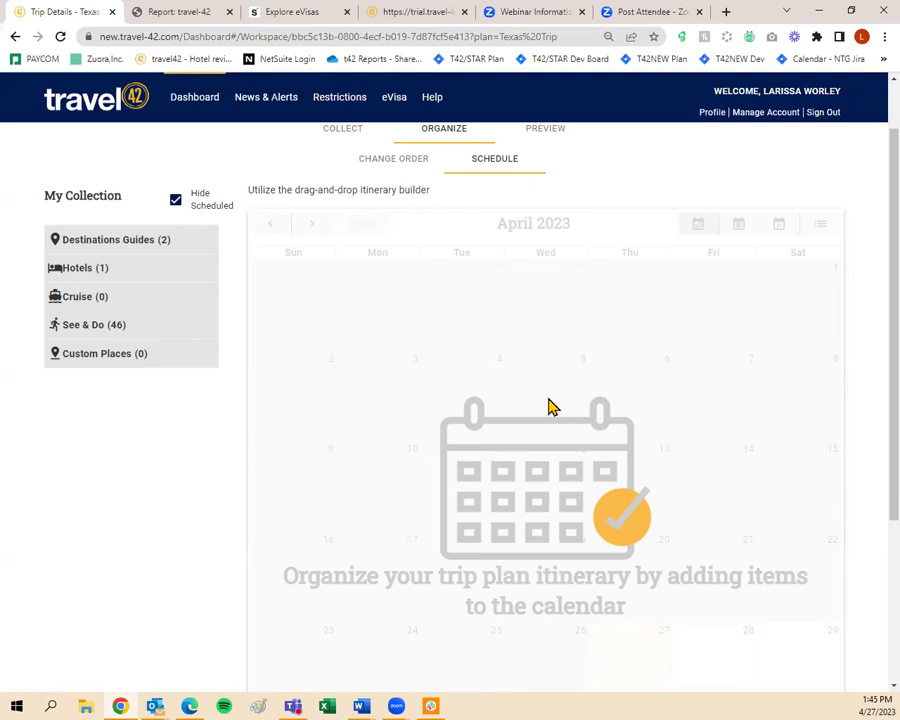
scroll(547, 407, "up", 2)
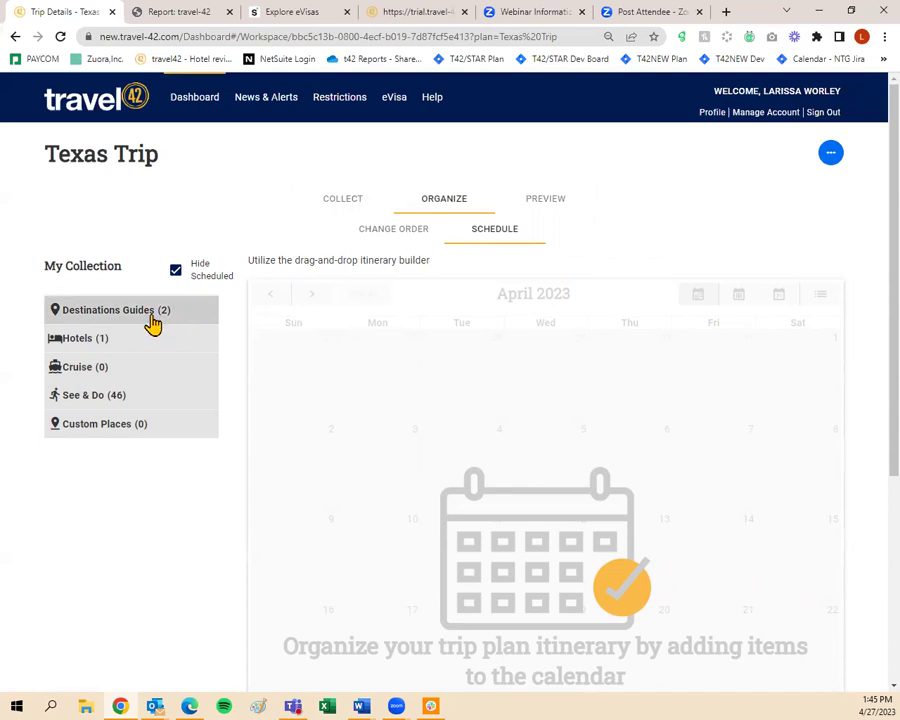
left_click(152, 318)
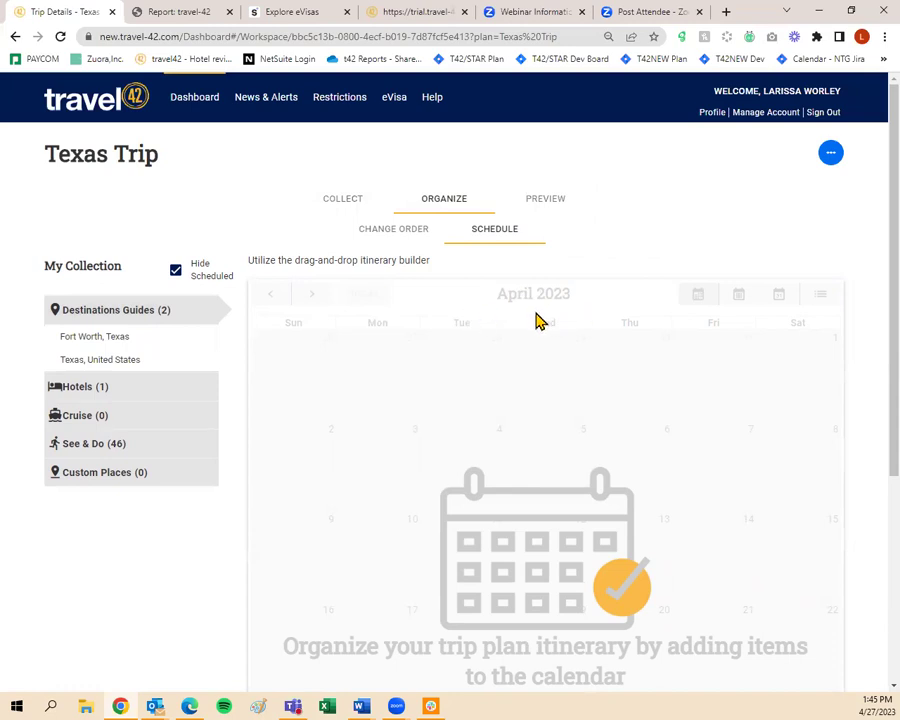
left_click(314, 299)
left_click(314, 299)
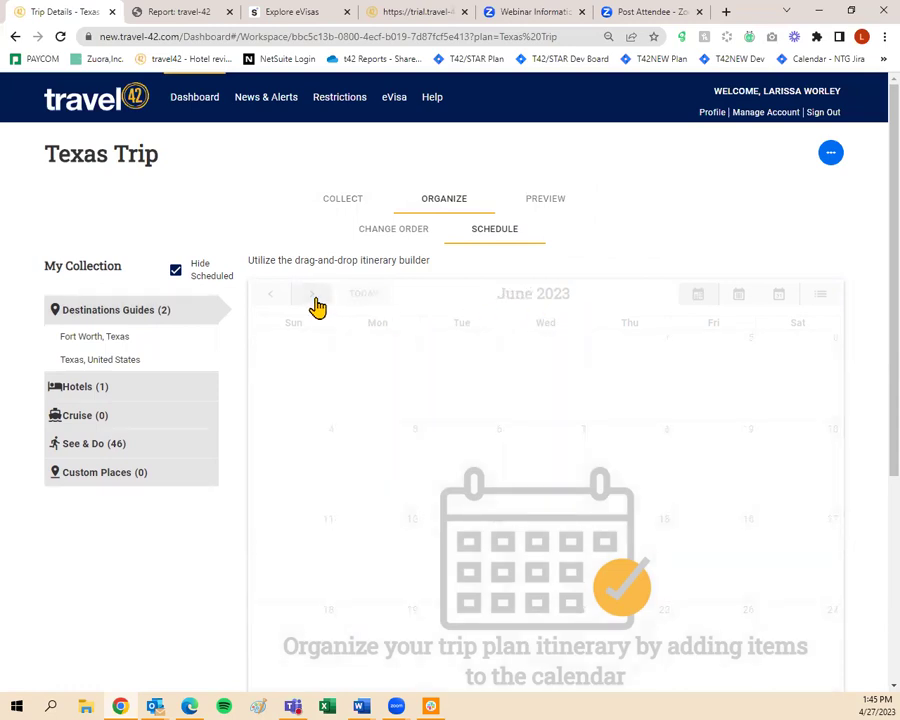
left_click(314, 299)
left_click(314, 299)
left_click(314, 299)
left_click(314, 299)
left_click(314, 299)
left_click(314, 299)
left_click(314, 299)
left_click(276, 299)
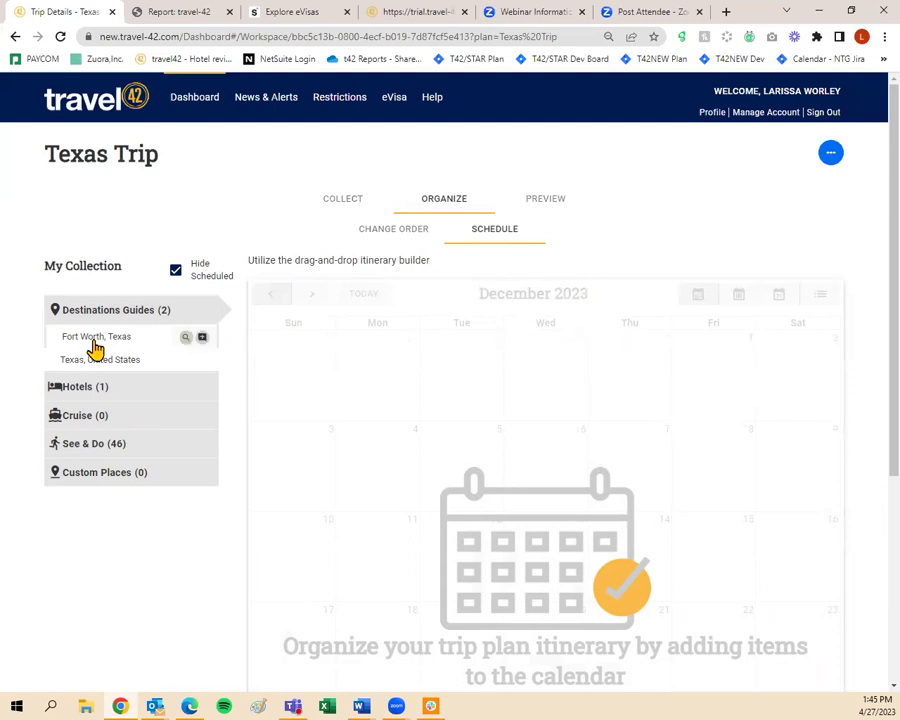
Schedule the Fort Worth, Texas destination guide on December 12, 13 and 14, 2023
left_click_drag(95, 346, 478, 562)
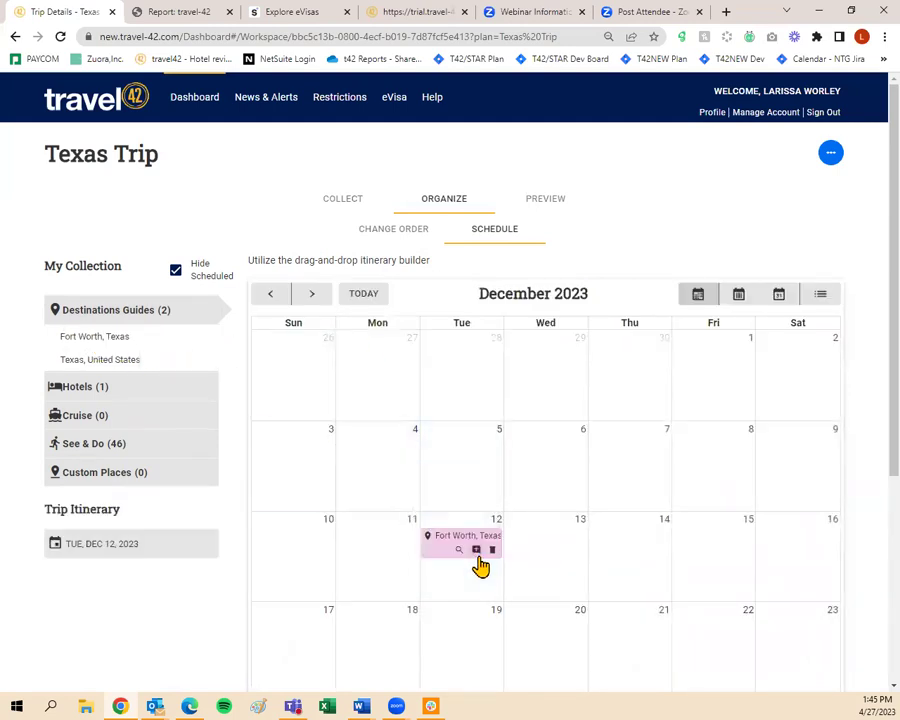
left_click_drag(129, 349, 564, 562)
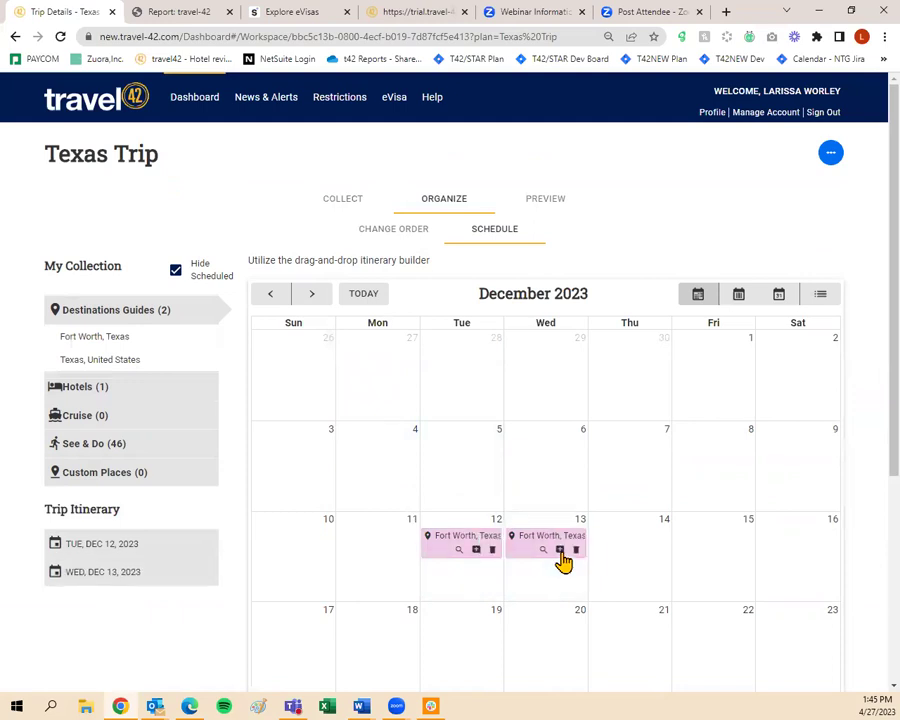
left_click_drag(135, 350, 649, 556)
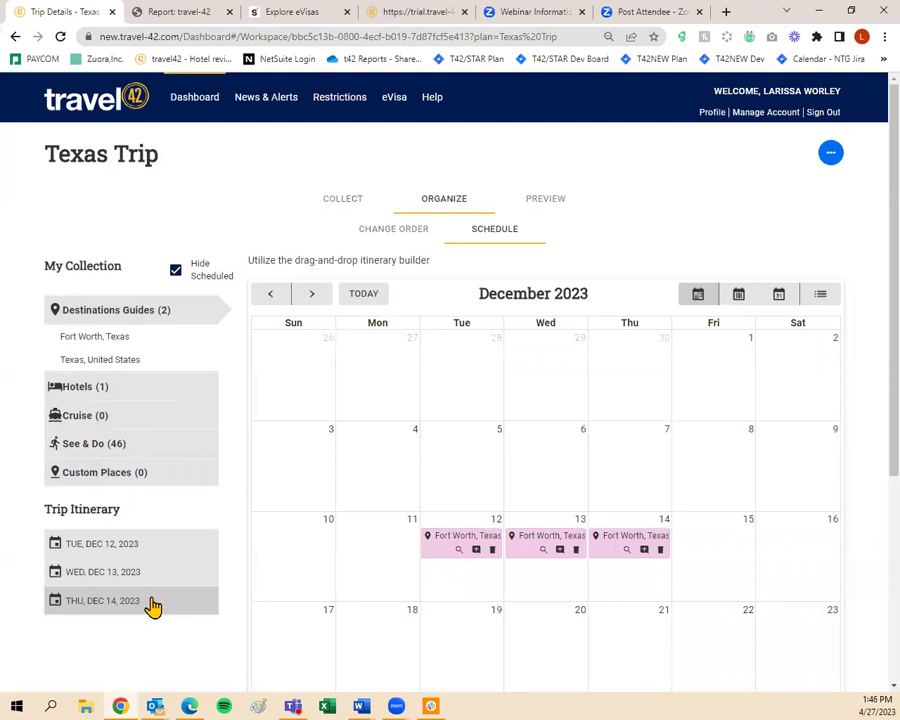
Schedule the Omni Fort Worth Hotel on December 12, 13 and 14, 2023
left_click(118, 388)
left_click(121, 372)
left_click_drag(121, 393, 462, 580)
left_click_drag(128, 396, 556, 577)
left_click_drag(145, 392, 628, 578)
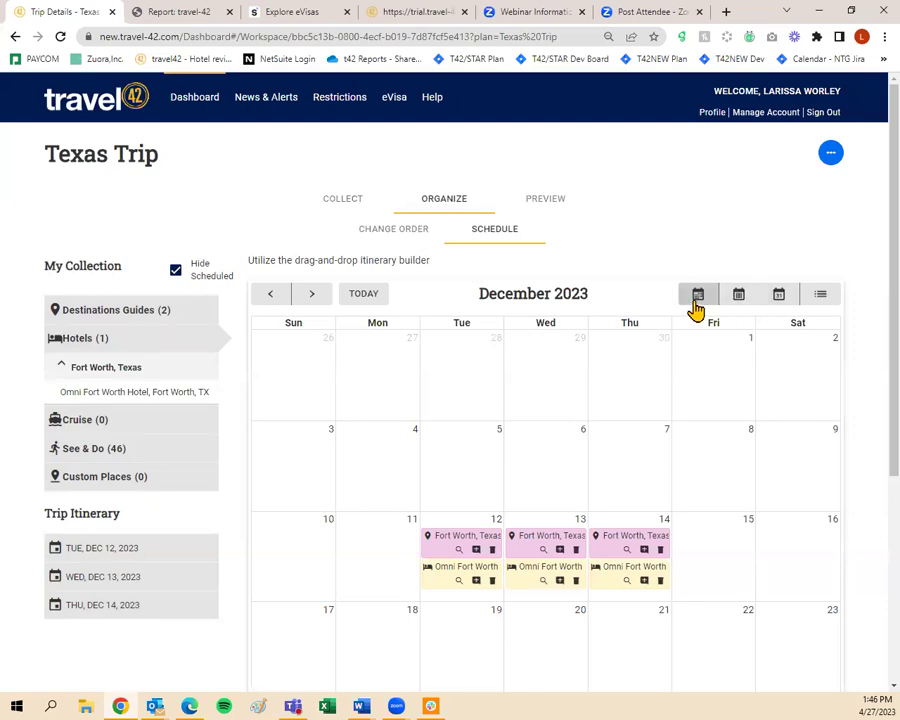
Try the schedule's week view, then switch to the day view and go to December 12, 2023
left_click(737, 300)
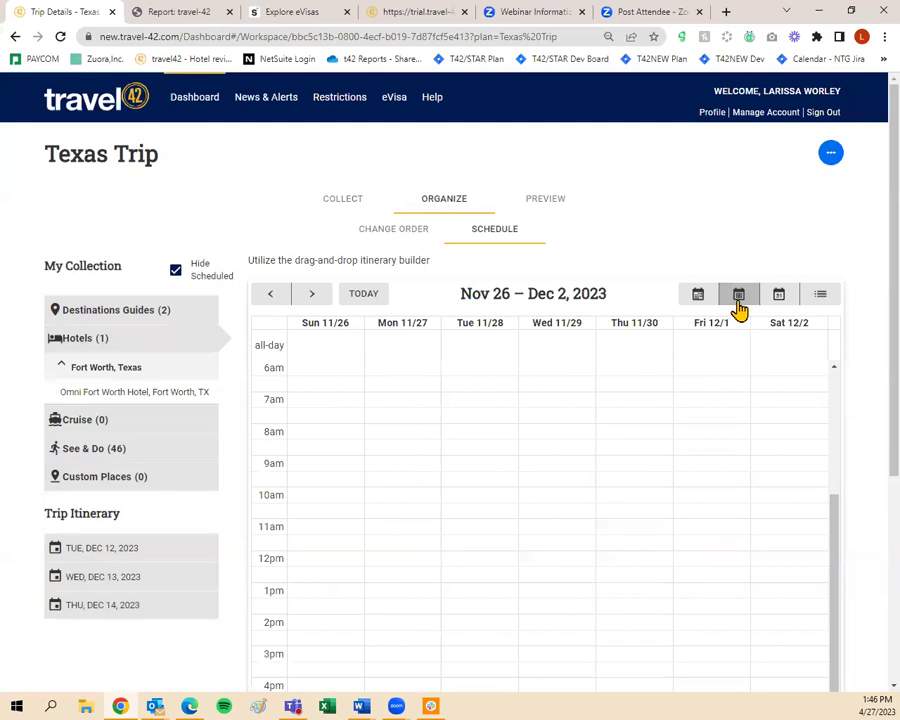
left_click(772, 302)
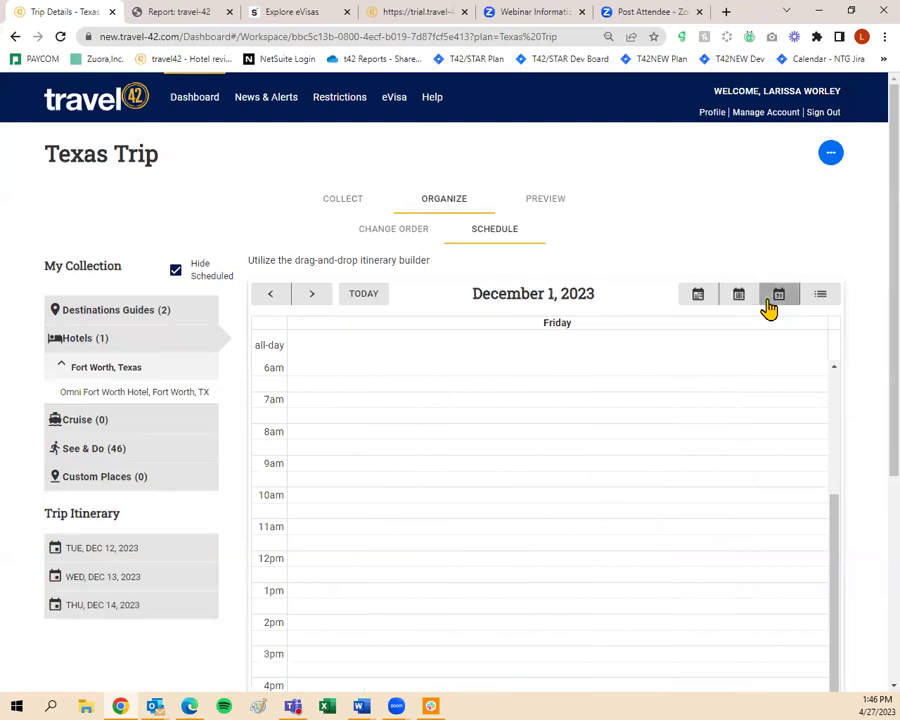
triple_click(312, 298)
triple_click(314, 298)
triple_click(316, 299)
triple_click(316, 298)
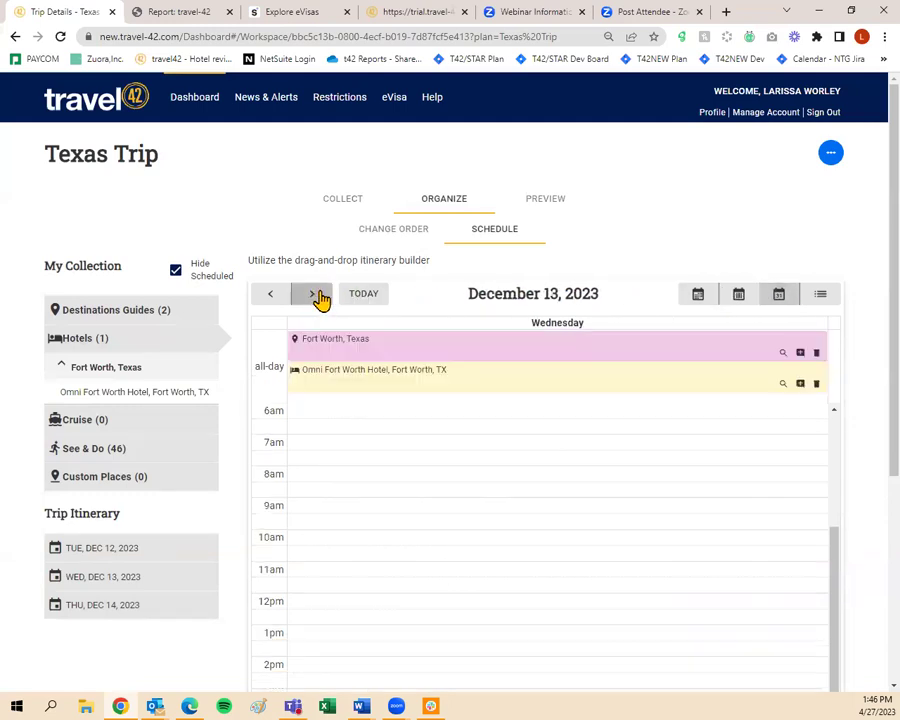
left_click(281, 298)
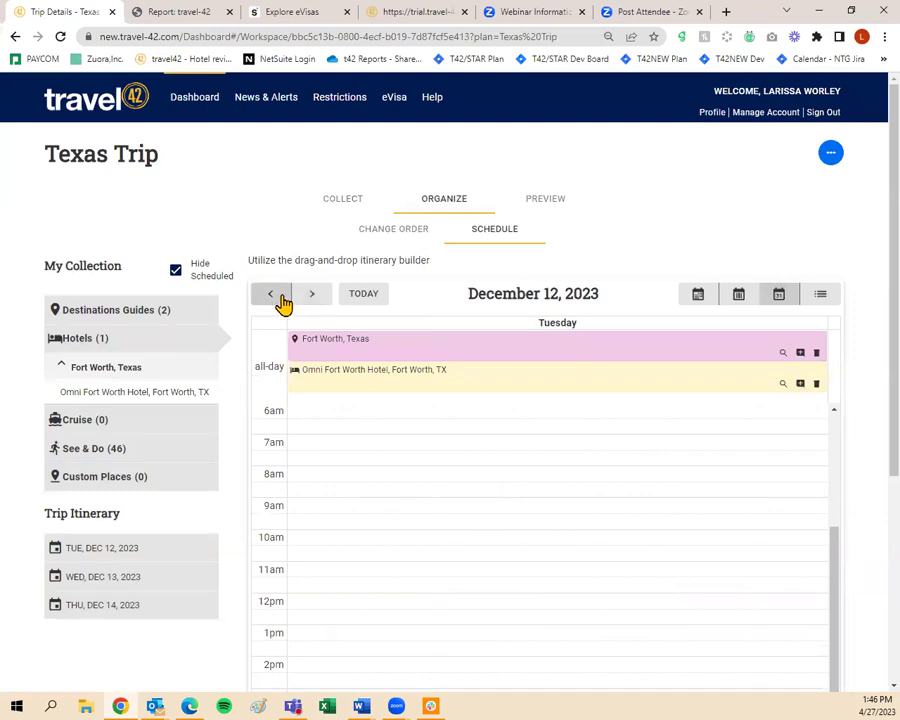
scroll(231, 362, "down", 2)
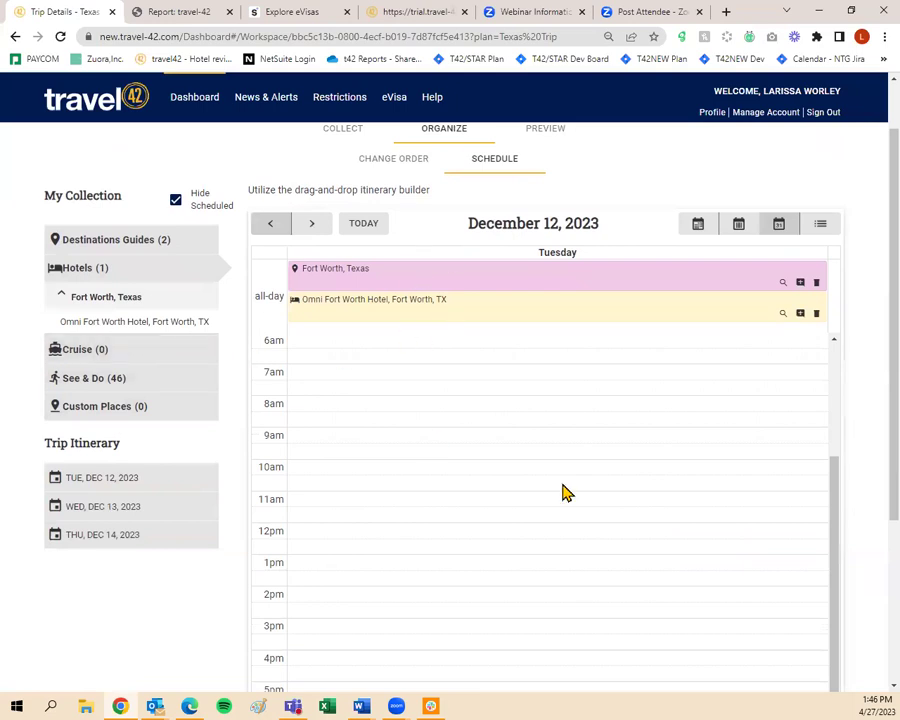
scroll(630, 578, "up", 2)
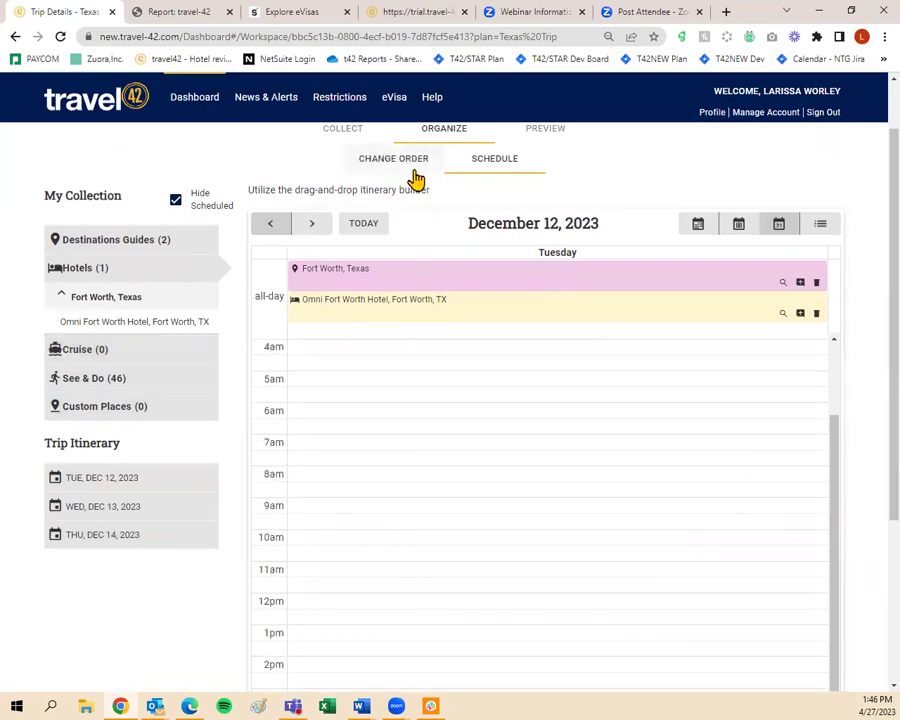
Schedule Michaels Restaurant and Ancho Chile Bar from Fort Worth's Dining items at 6 pm on December 12, 2023
left_click(115, 378)
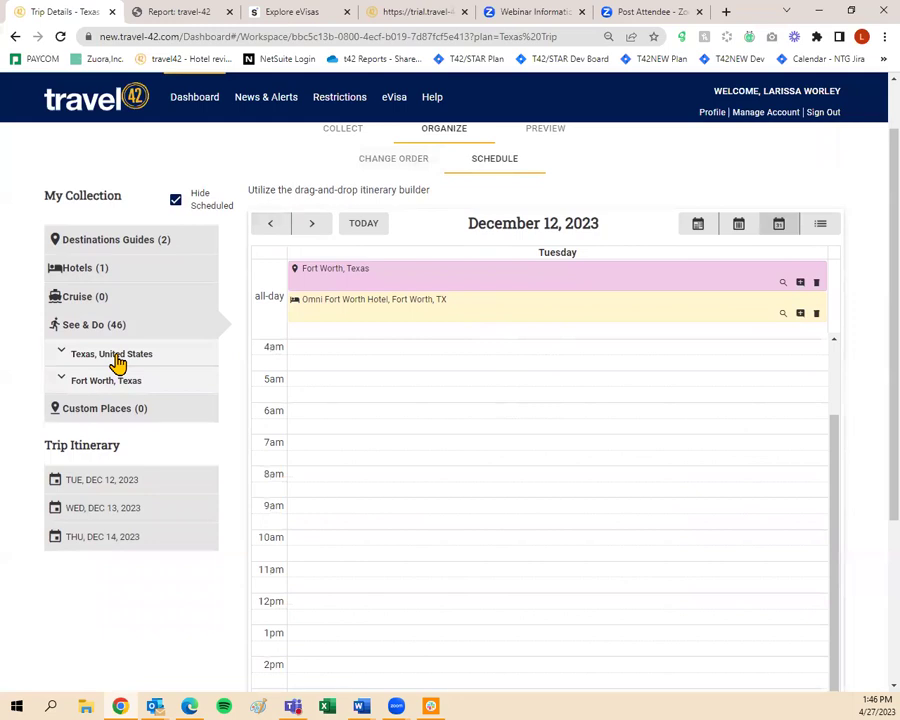
left_click(117, 360)
left_click(116, 406)
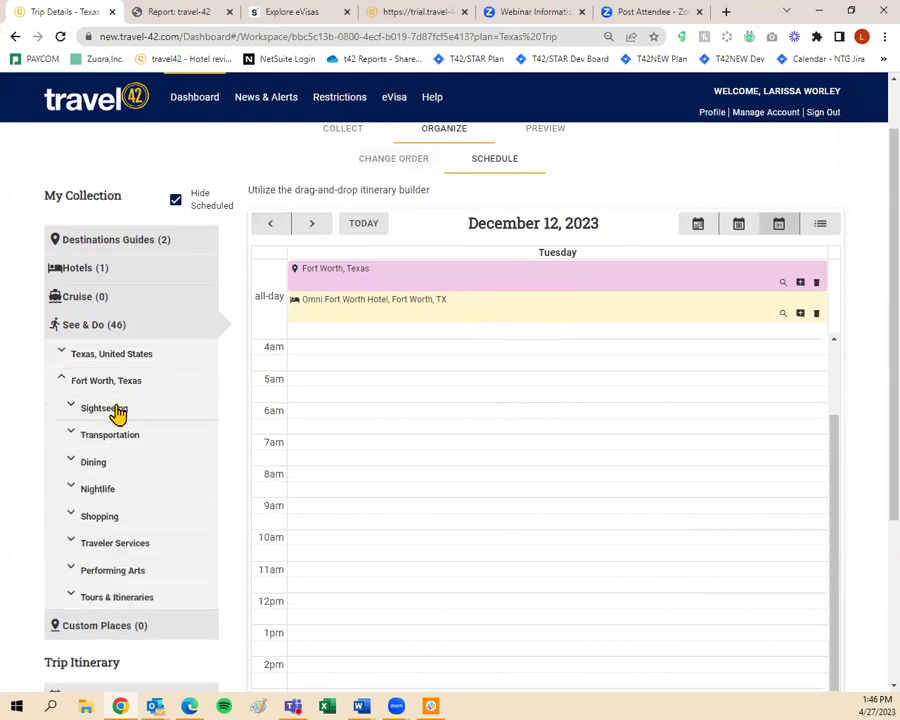
left_click(122, 470)
scroll(123, 472, "down", 2)
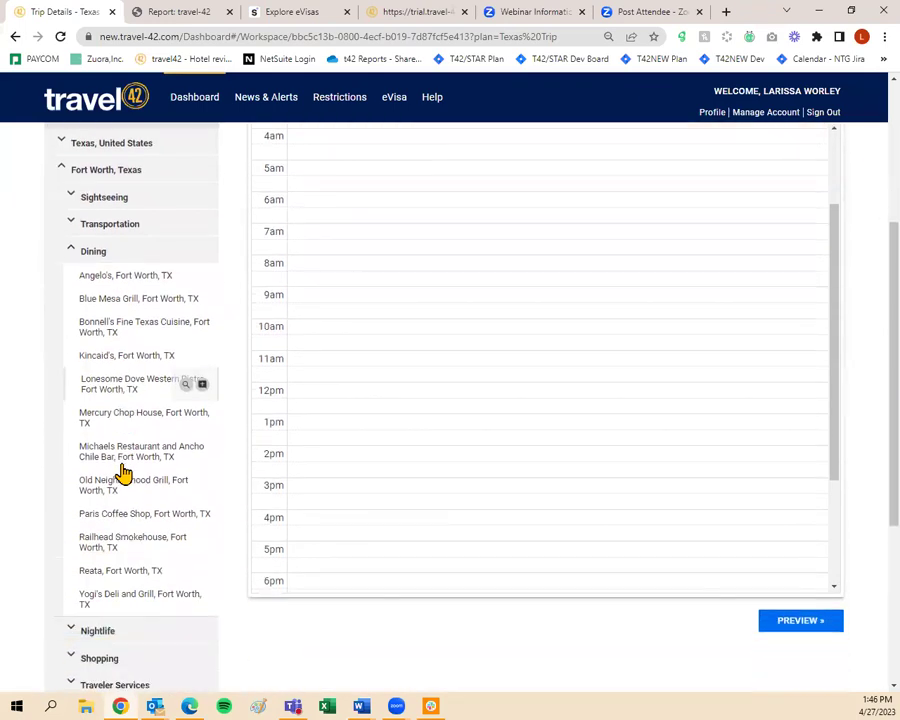
scroll(130, 462, "up", 1)
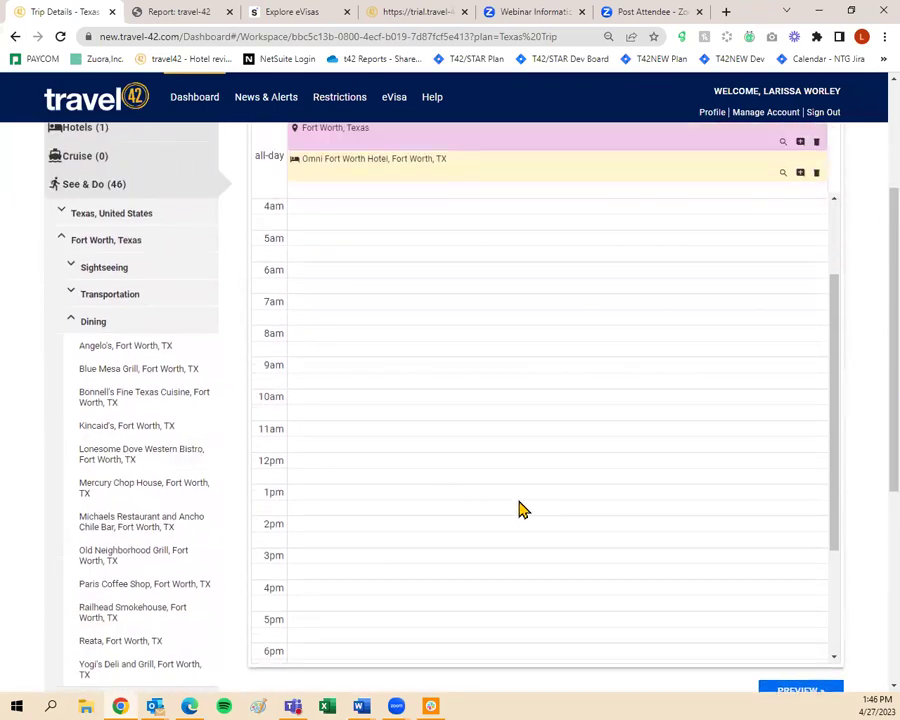
scroll(518, 510, "down", 3)
mouse_move(117, 531)
left_click_drag(98, 533, 355, 518)
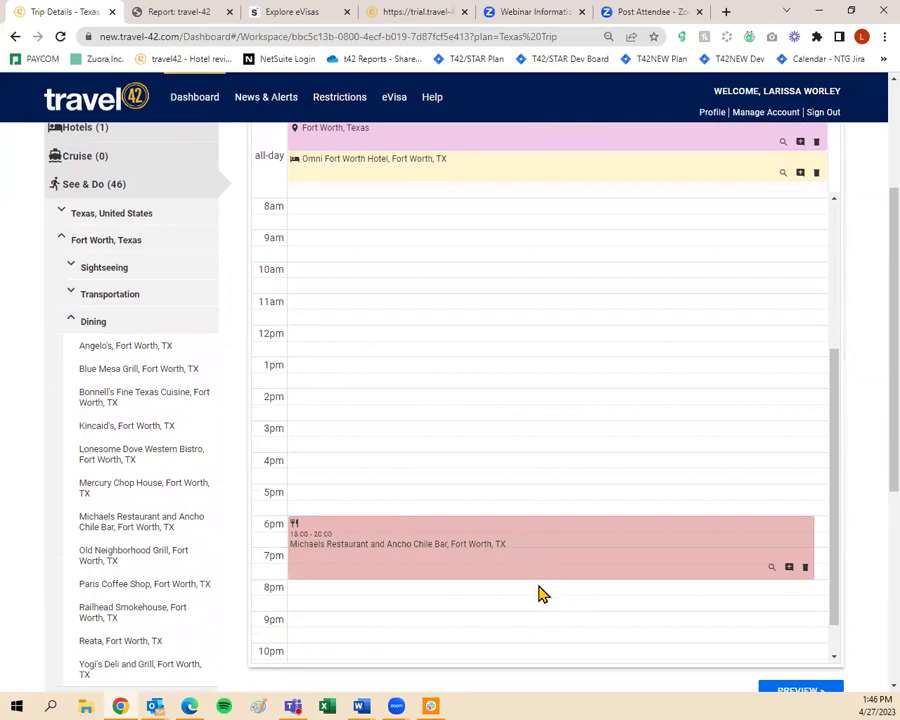
scroll(517, 578, "up", 5)
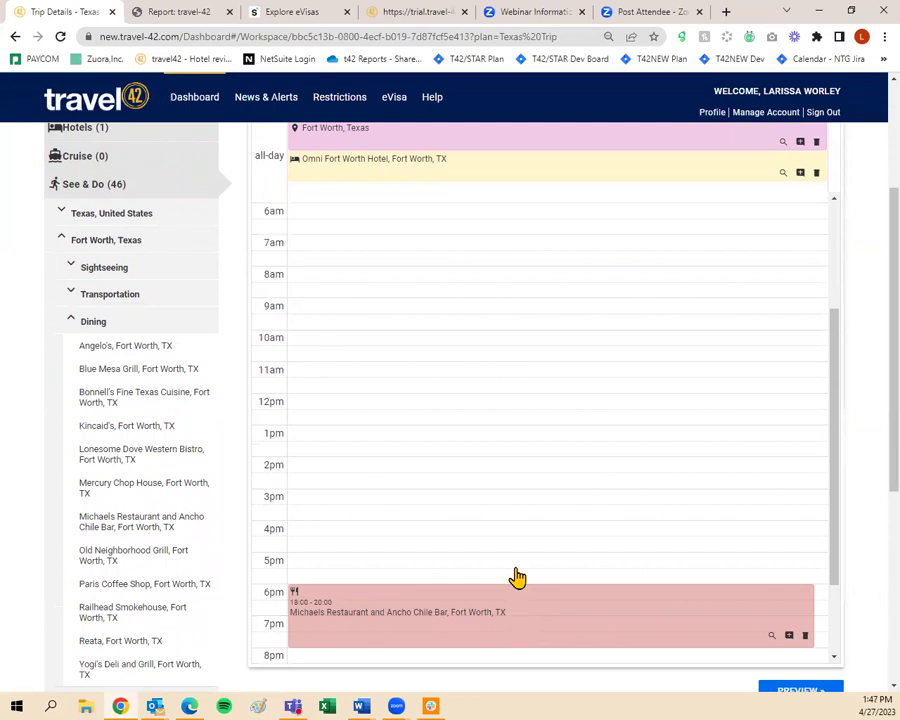
scroll(165, 481, "up", 2)
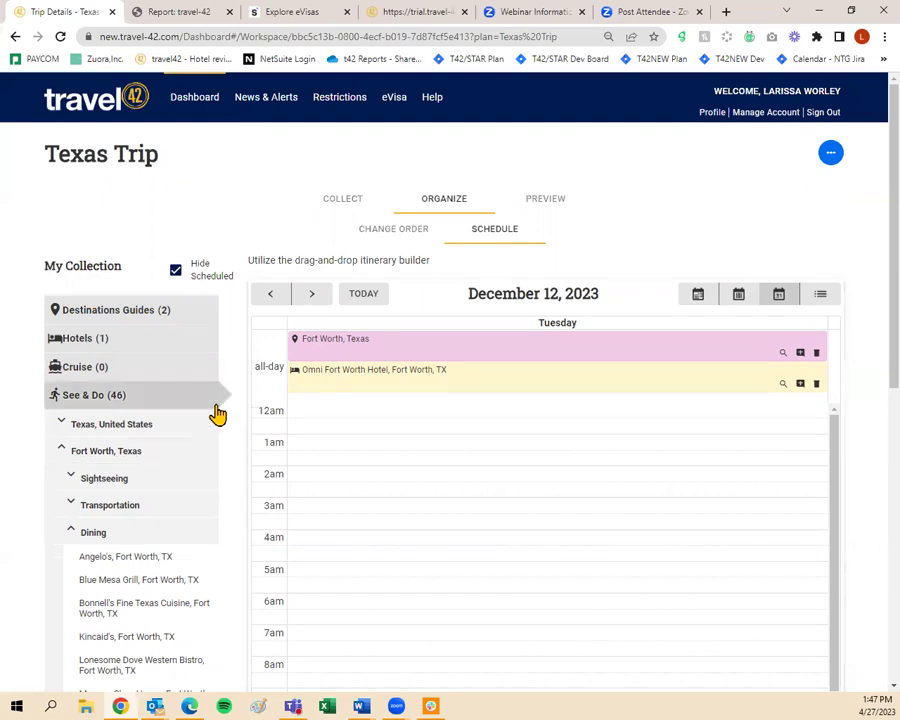
Open the preview of the Texas Trip report and look over its cover page
left_click(541, 212)
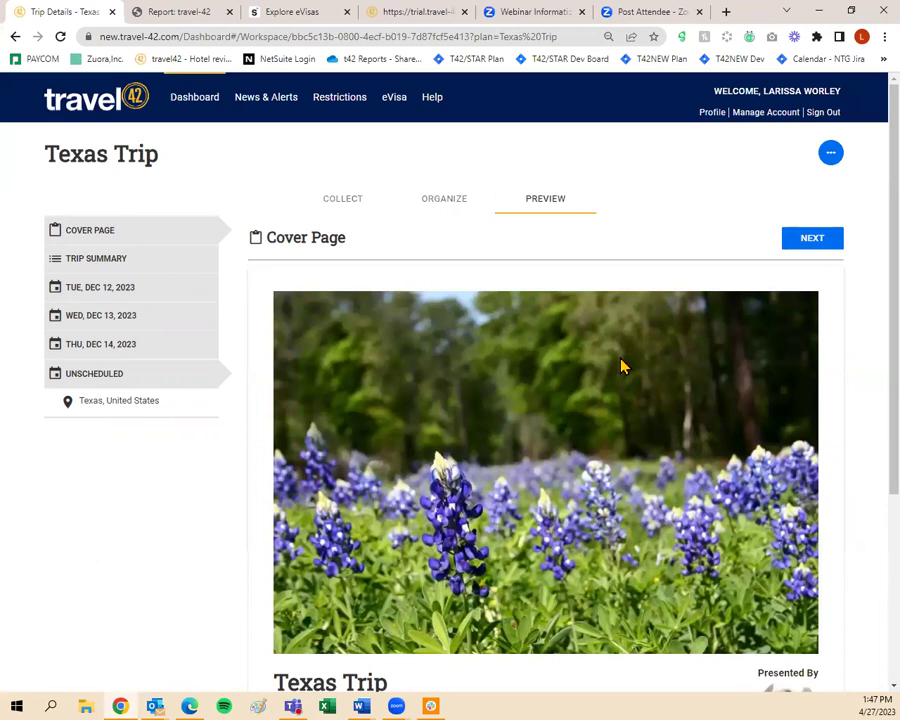
scroll(620, 366, "down", 2)
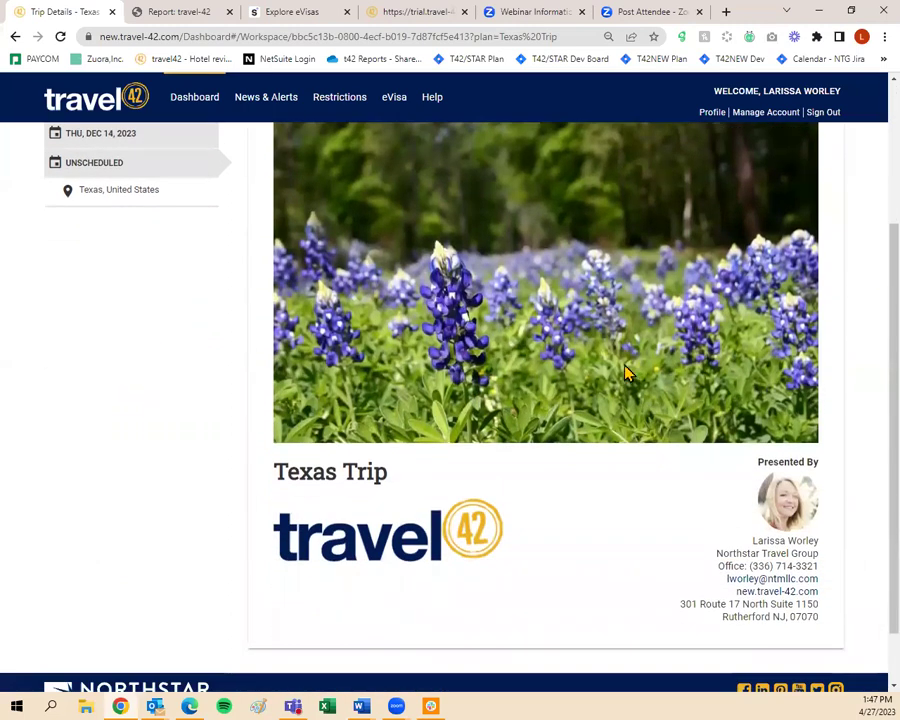
Review the layout and cover photo options in the Texas Trip plan's details, closing them without saving
scroll(630, 374, "up", 1)
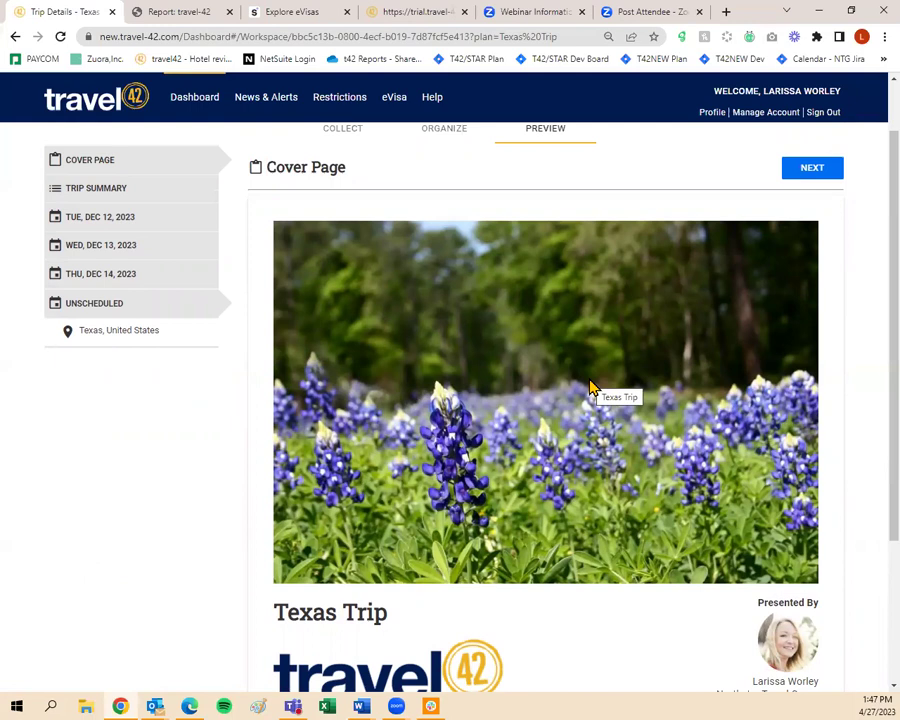
scroll(592, 420, "up", 1)
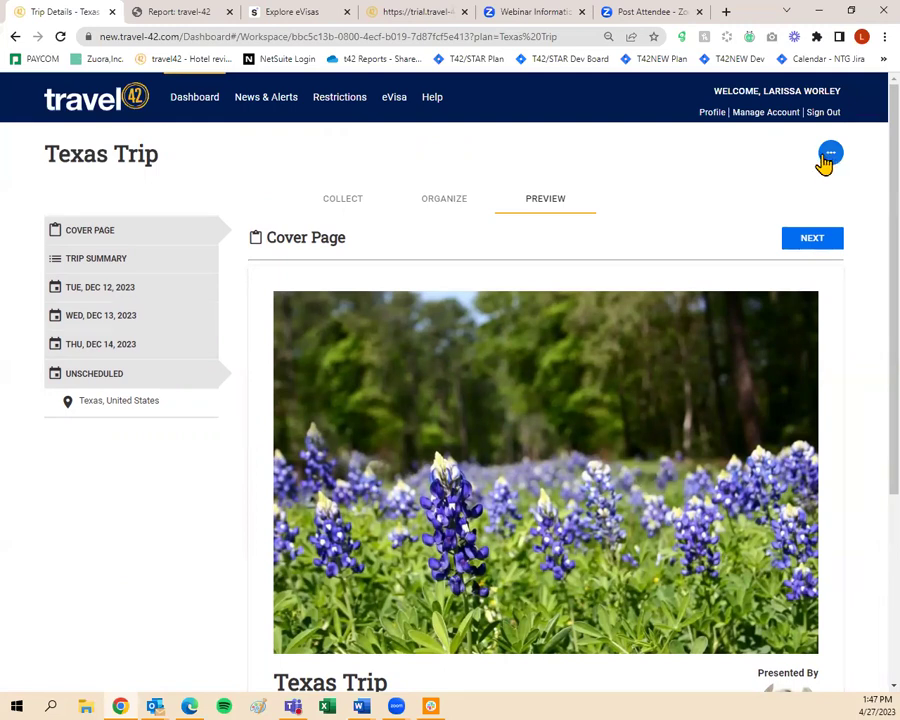
left_click(834, 162)
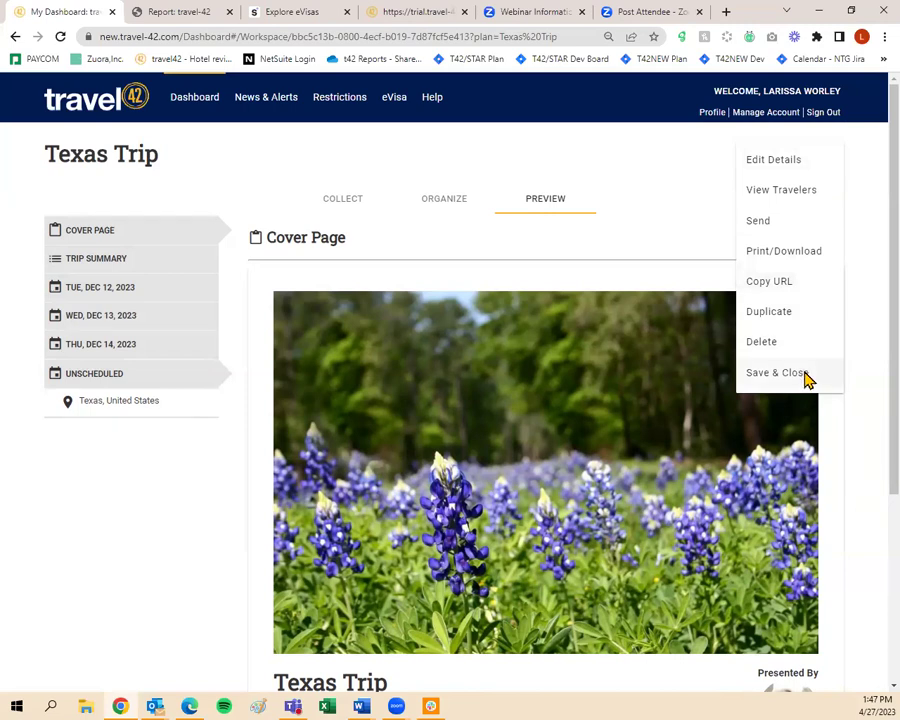
left_click(793, 174)
left_click(533, 318)
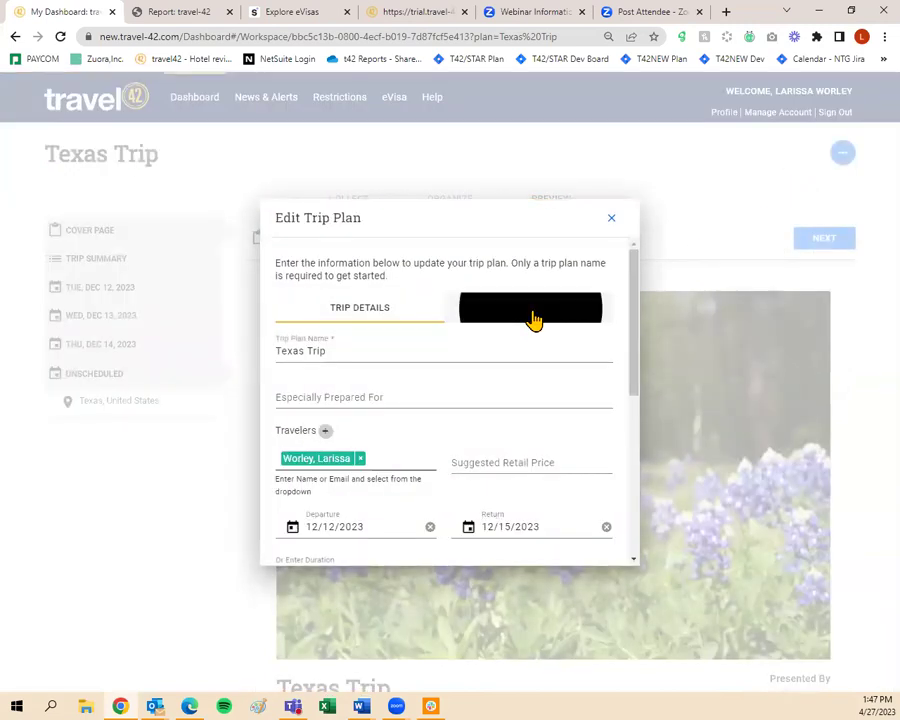
scroll(345, 500, "down", 2)
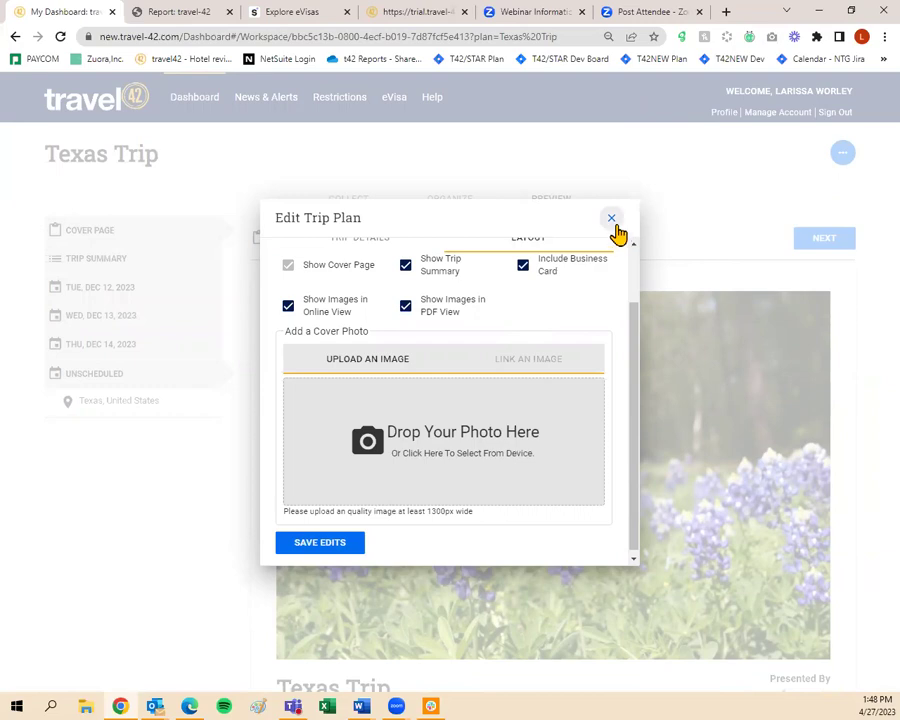
left_click(614, 225)
Page through the Texas Trip preview from the cover page to the unscheduled Texas, United States guide
scroll(700, 300, "down", 5)
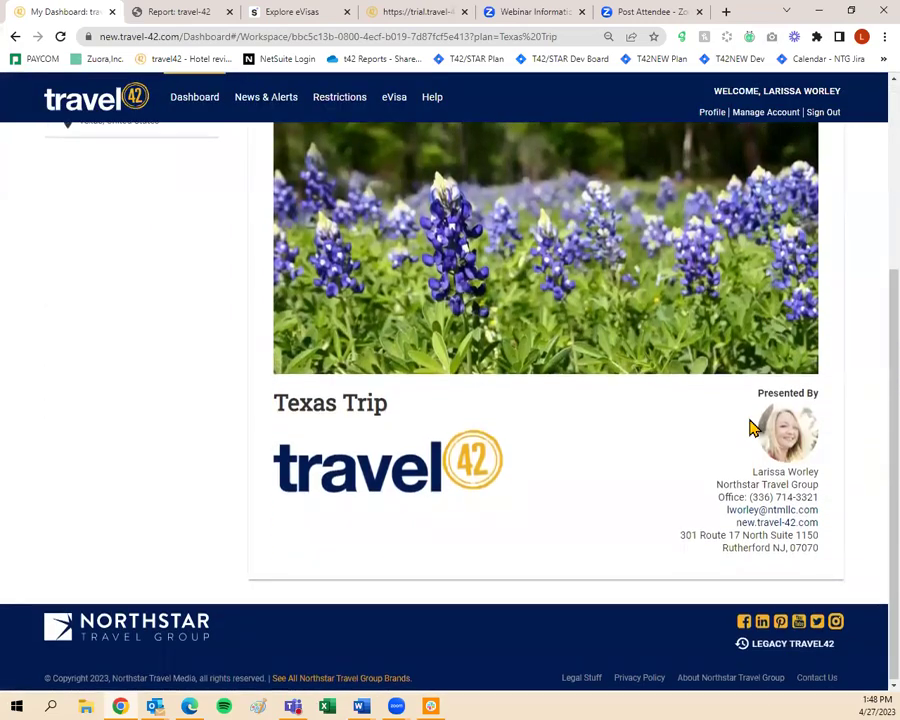
scroll(753, 427, "up", 5)
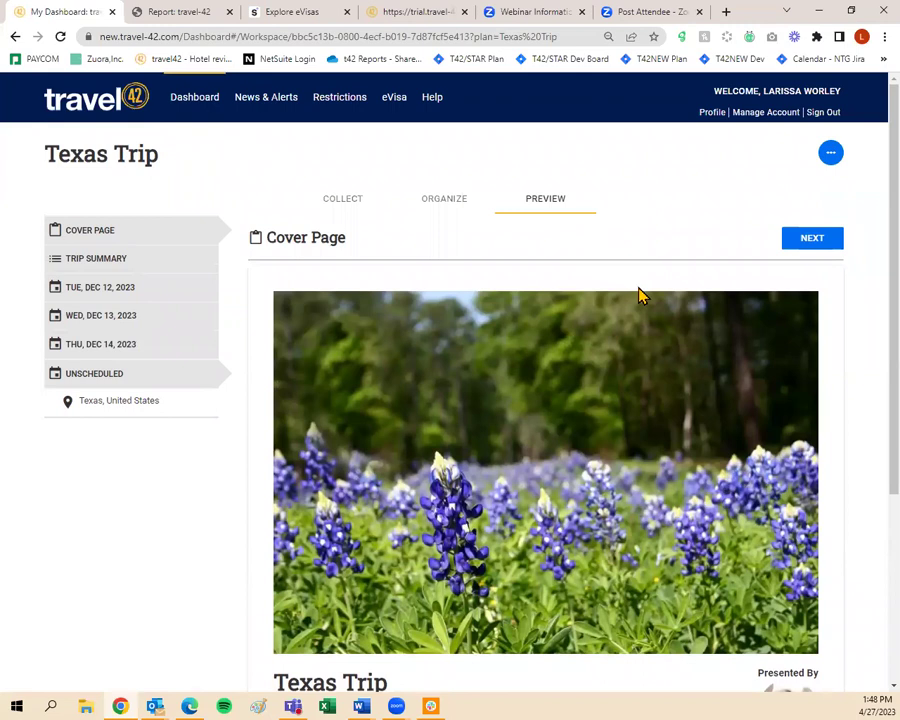
left_click(812, 245)
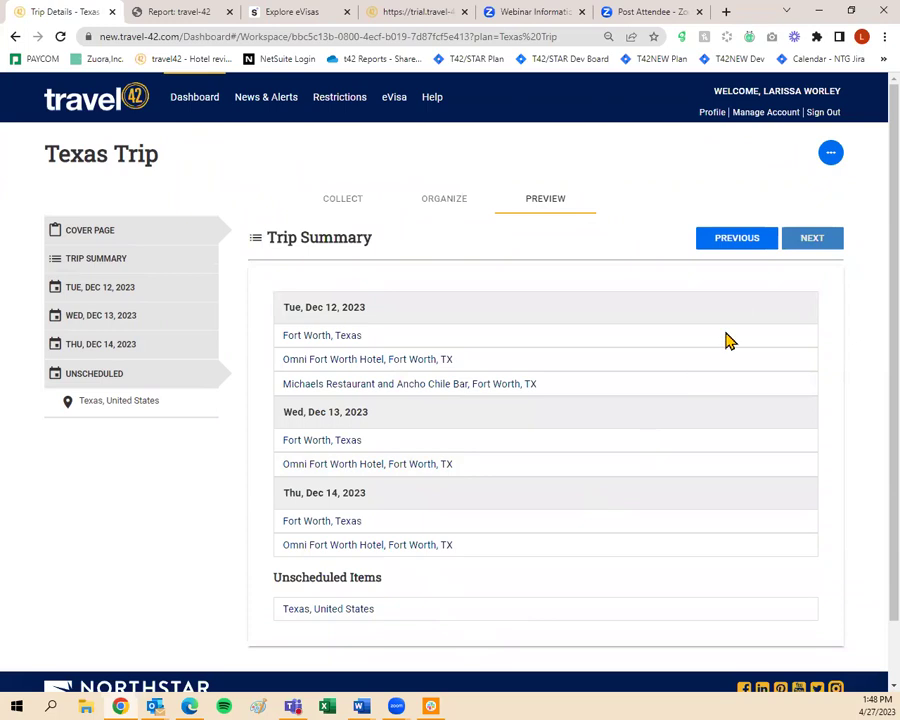
left_click(797, 240)
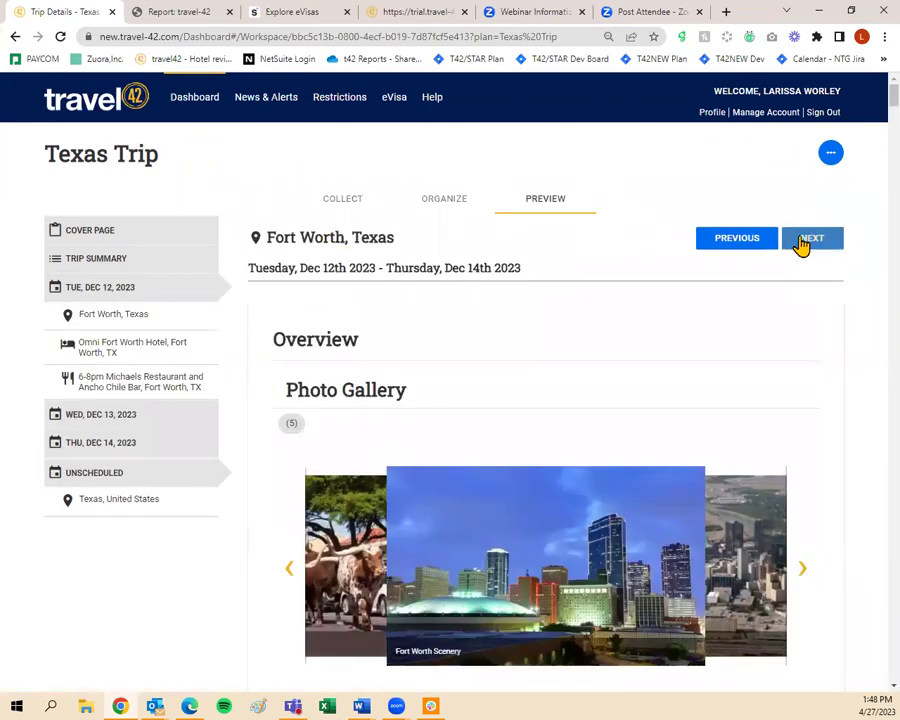
left_click(802, 244)
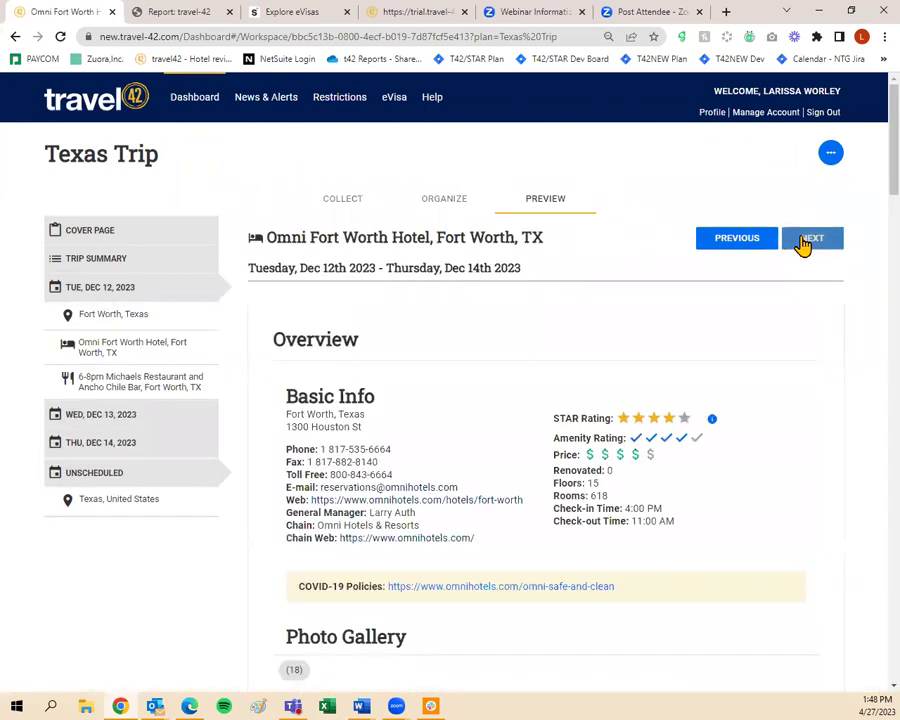
left_click(804, 245)
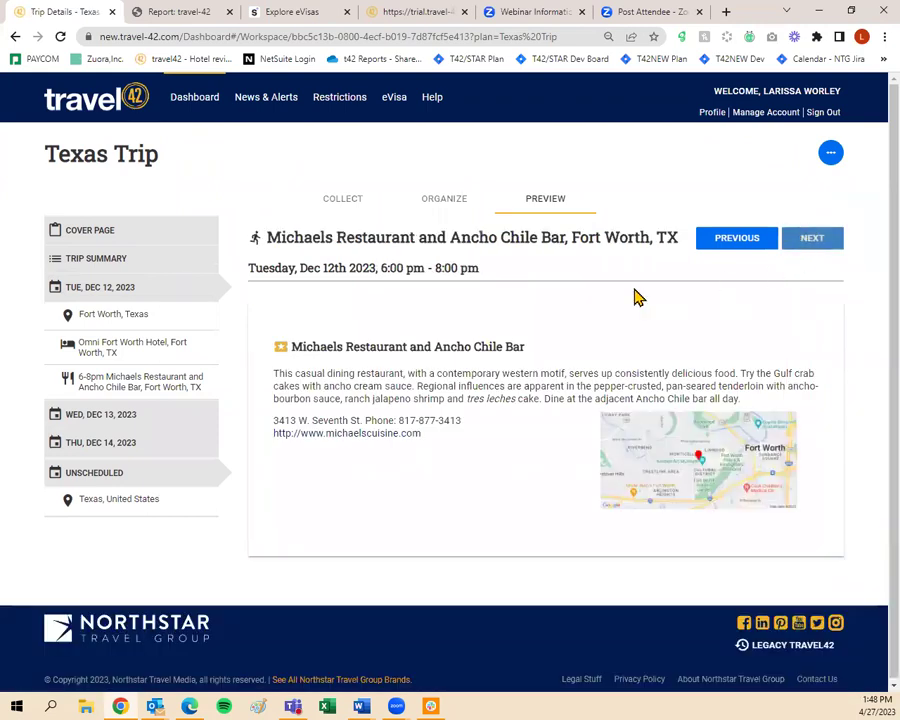
left_click(818, 240)
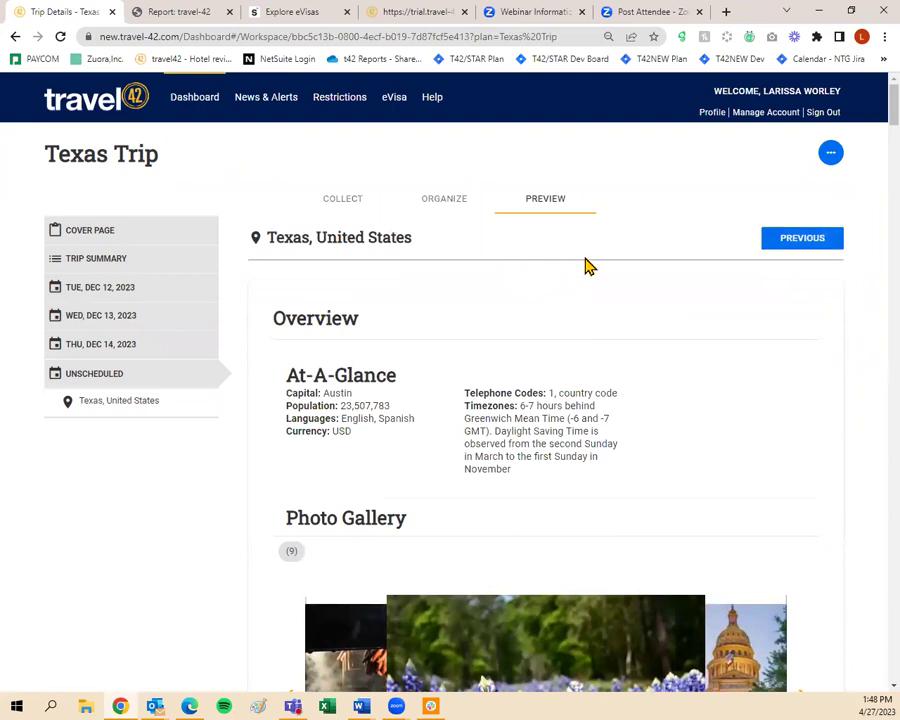
Look over the actions available for the trip plan and search for "texas" content to collect
left_click(835, 154)
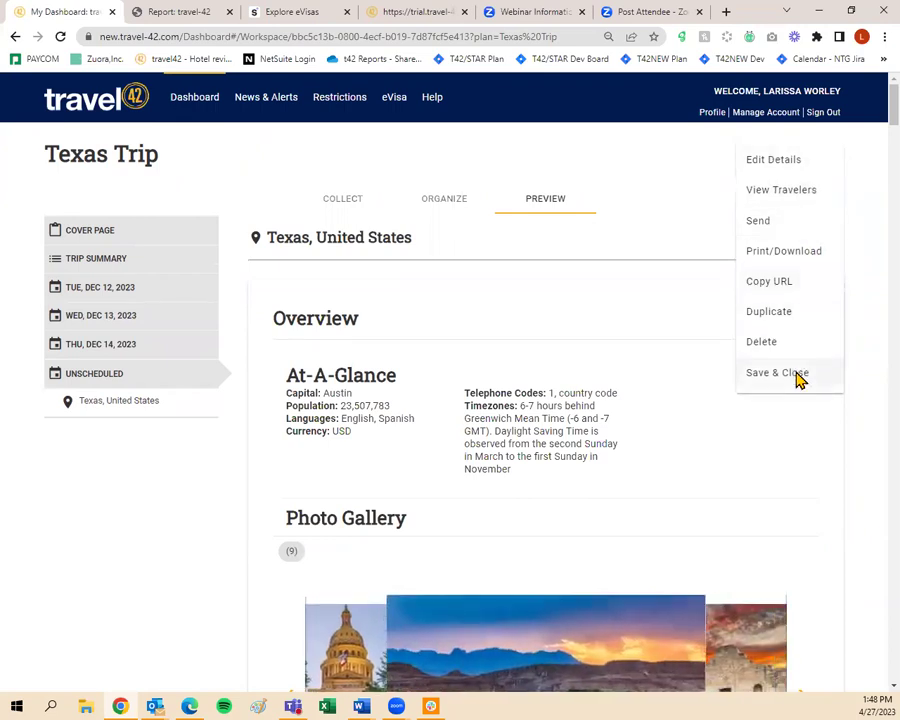
left_click(510, 161)
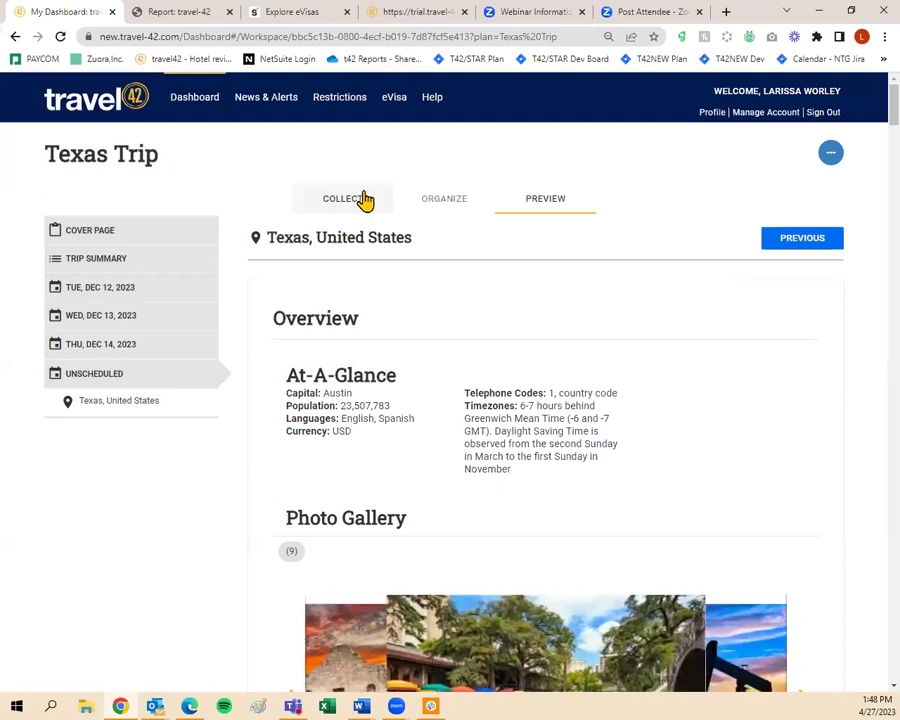
left_click(353, 201)
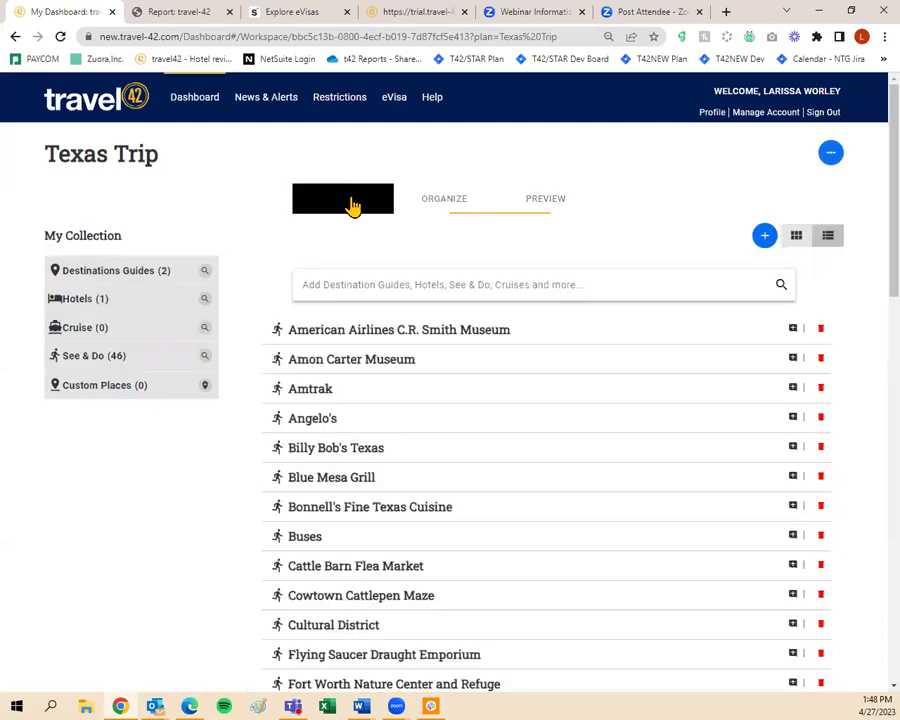
left_click(374, 284)
type("texas")
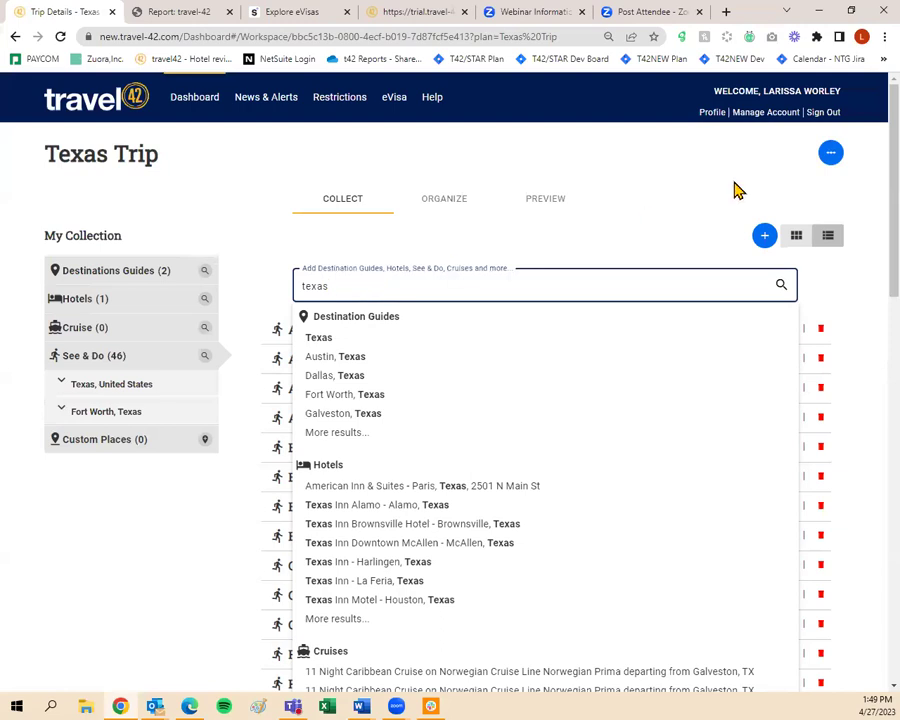
Leave the content search, then save and close the Texas Trip plan
left_click(566, 199)
left_click(830, 153)
left_click(796, 374)
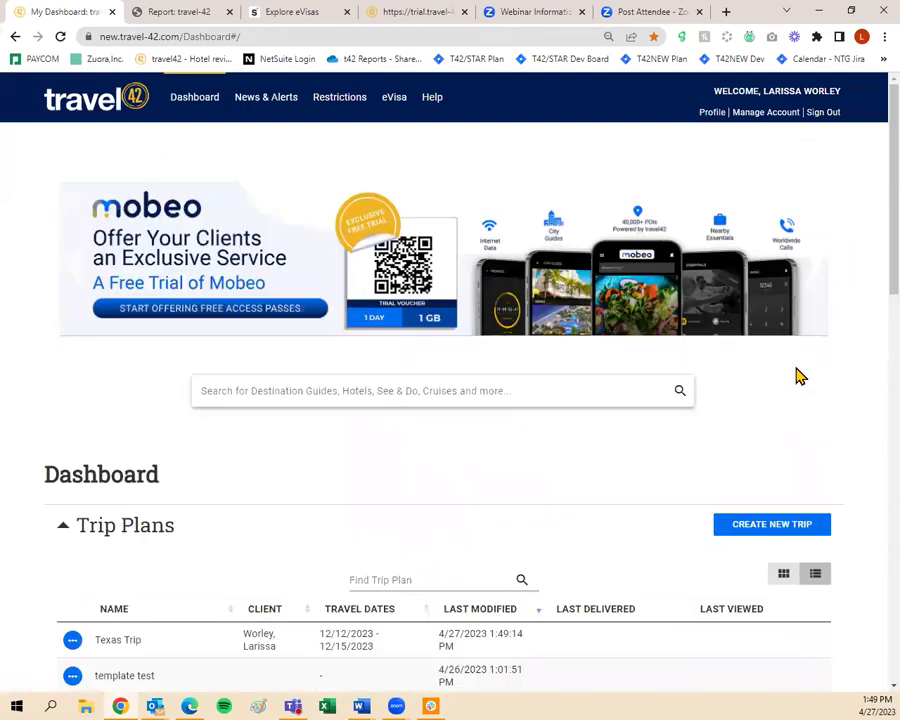
Look over the saved trip plans on the dashboard and the actions offered for Texas Trip
scroll(795, 375, "down", 3)
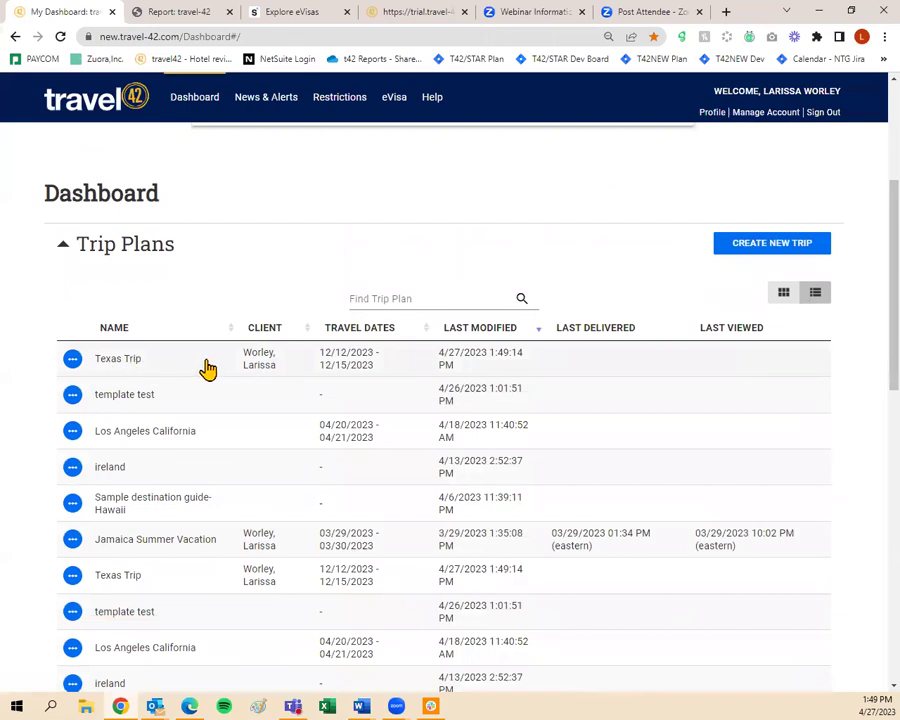
left_click(77, 366)
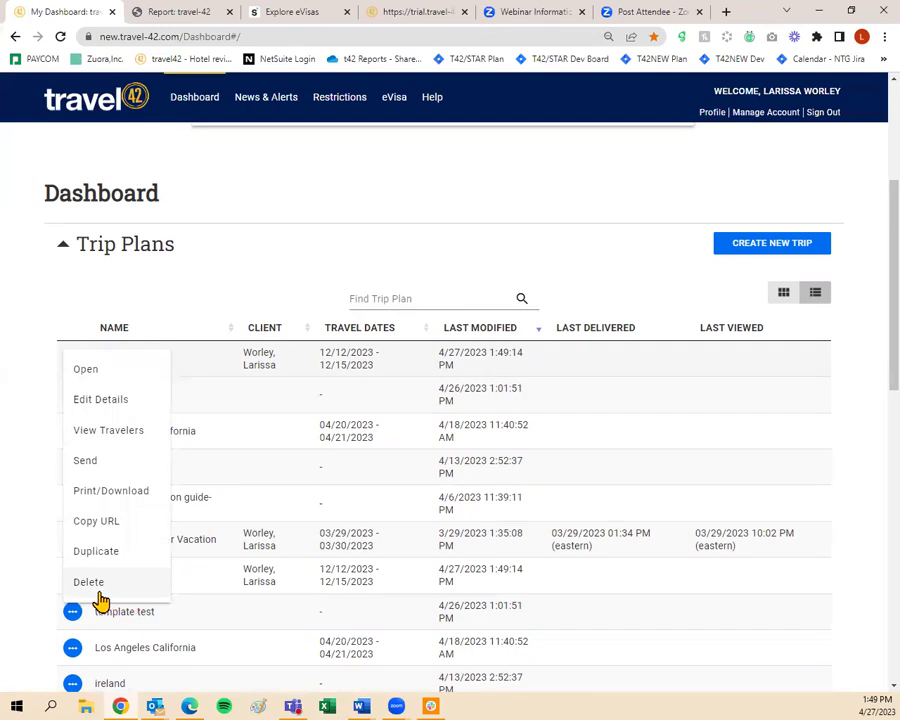
left_click(284, 248)
scroll(324, 306, "up", 3)
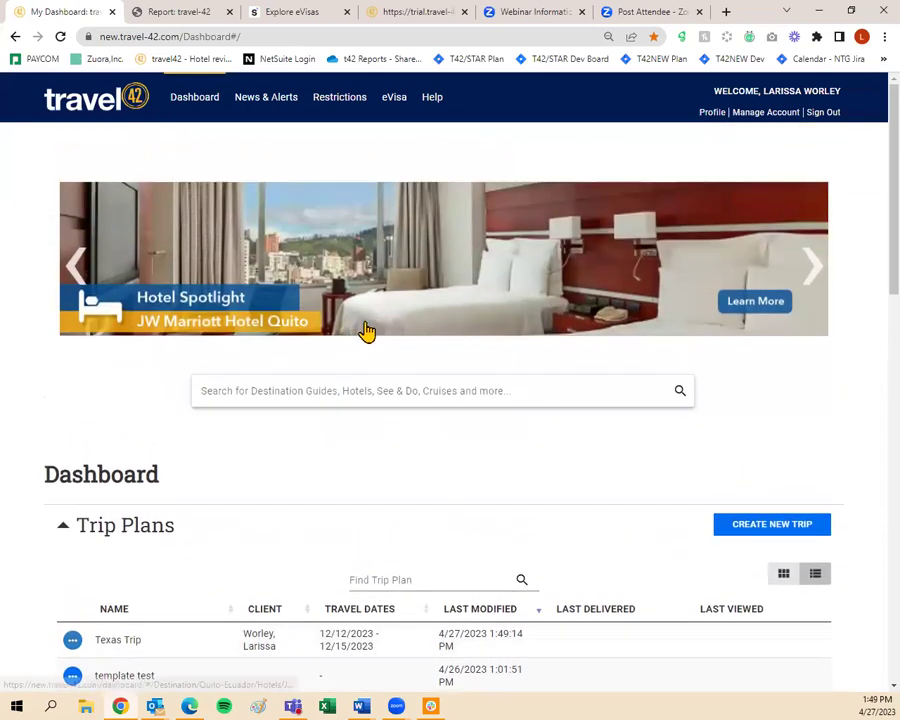
Open the agent profile, look over its business card details, and bring up the client view preferences
left_click(705, 117)
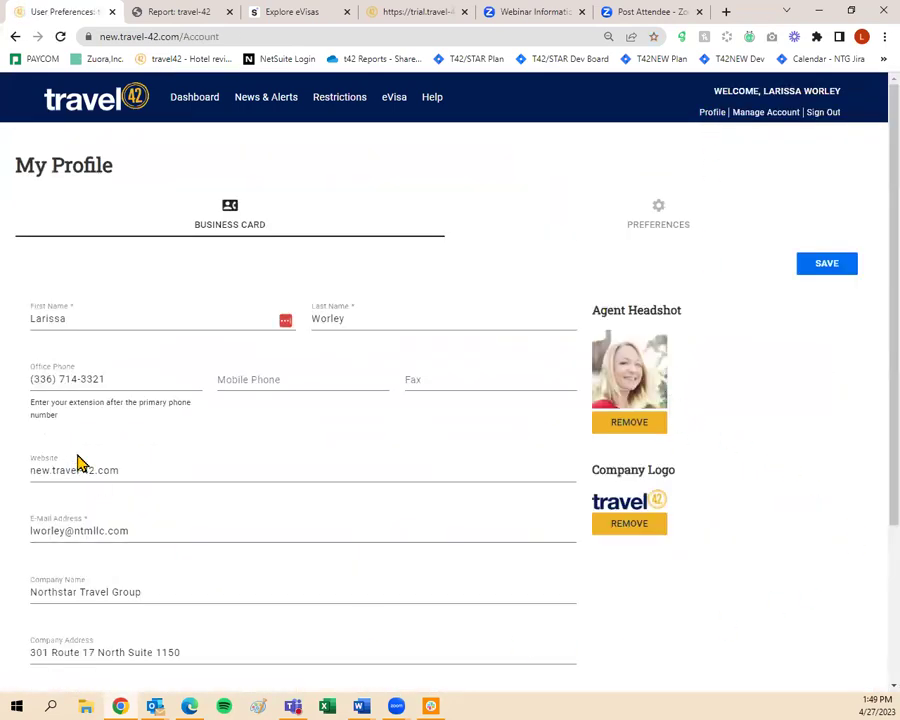
scroll(400, 490, "down", 1)
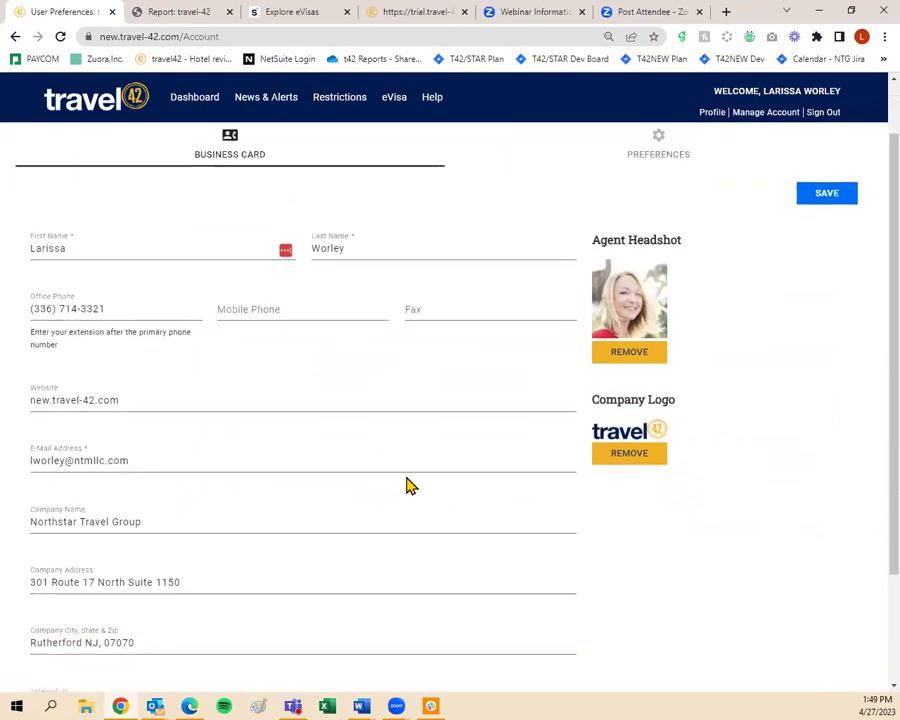
scroll(415, 456, "down", 1)
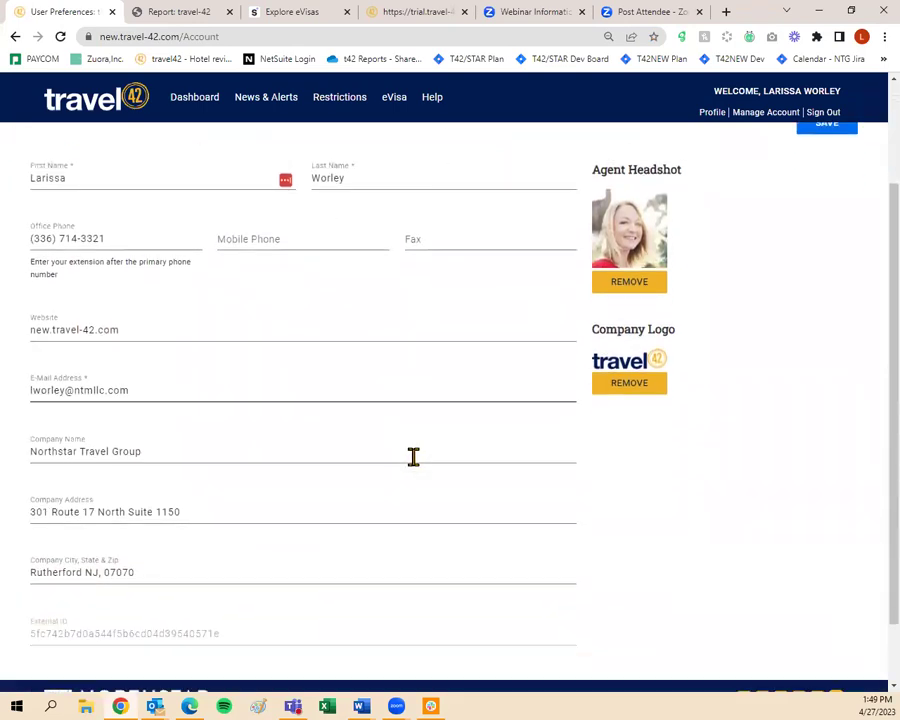
scroll(229, 442, "up", 2)
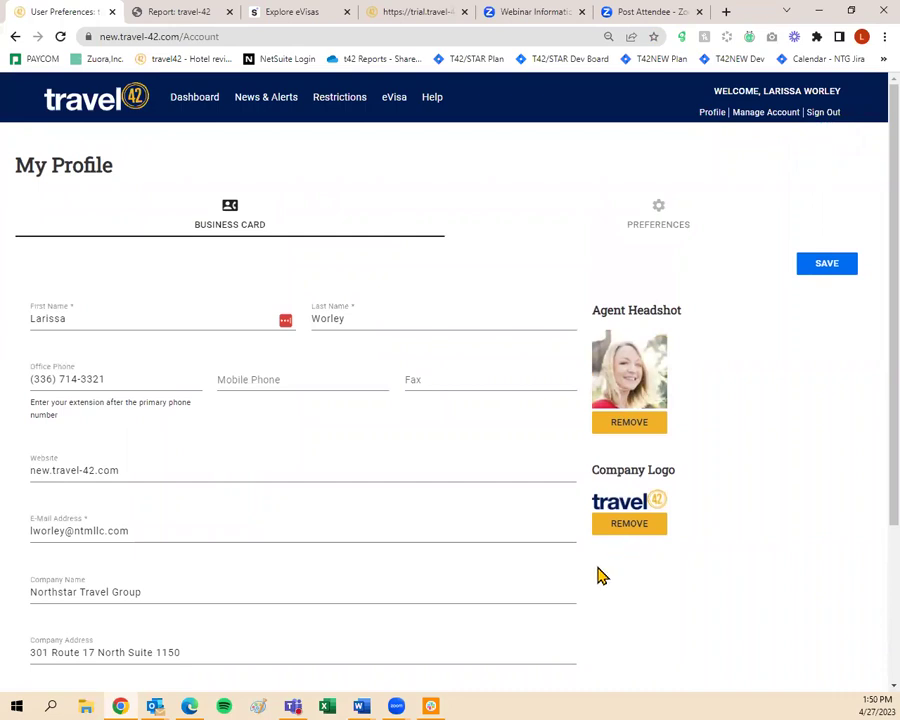
left_click(676, 218)
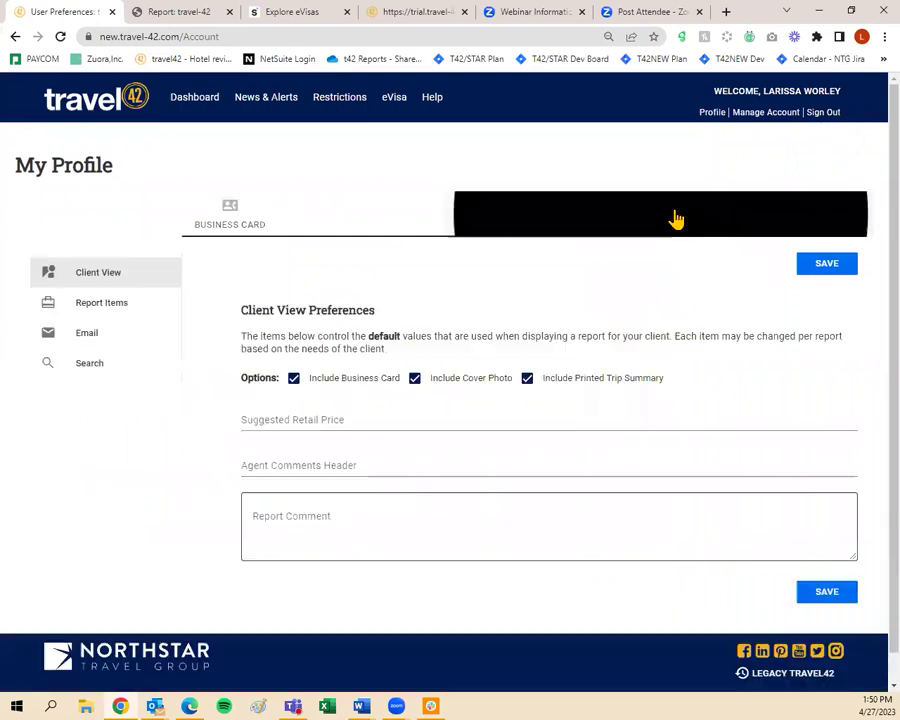
Try "Your agent adds:" as the default agent comments header and clear it again
left_click(298, 415)
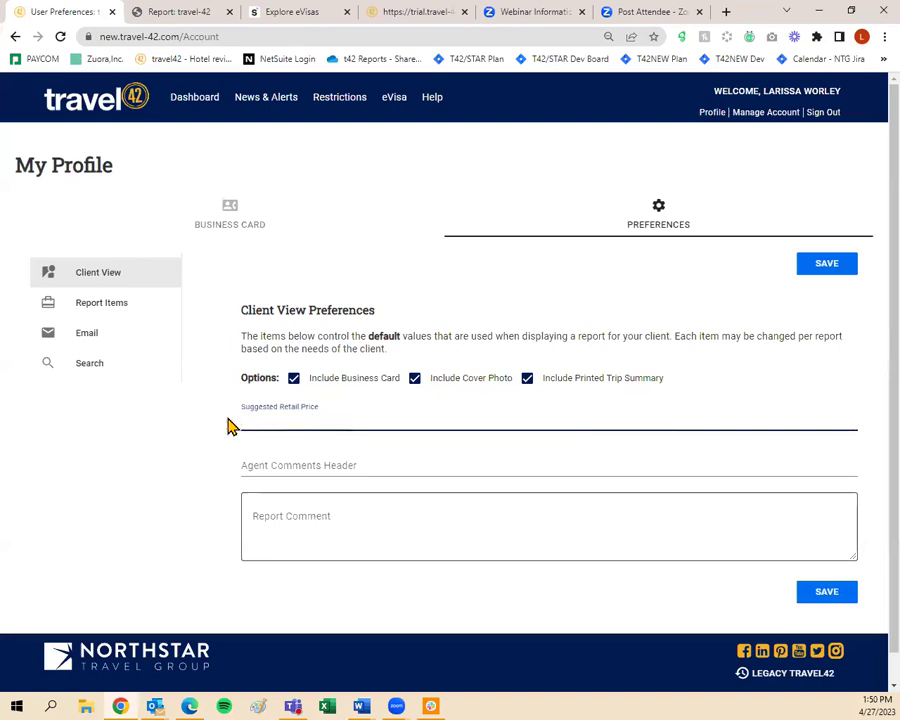
left_click(336, 470)
type("Your agent adds:")
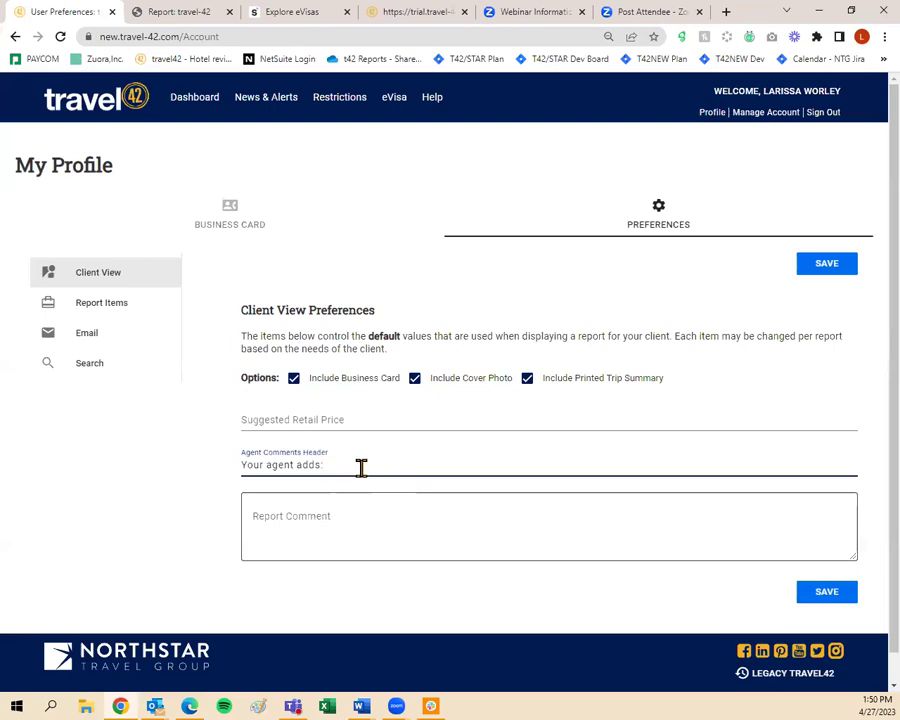
left_click_drag(361, 468, 227, 470)
key("BackSpace")
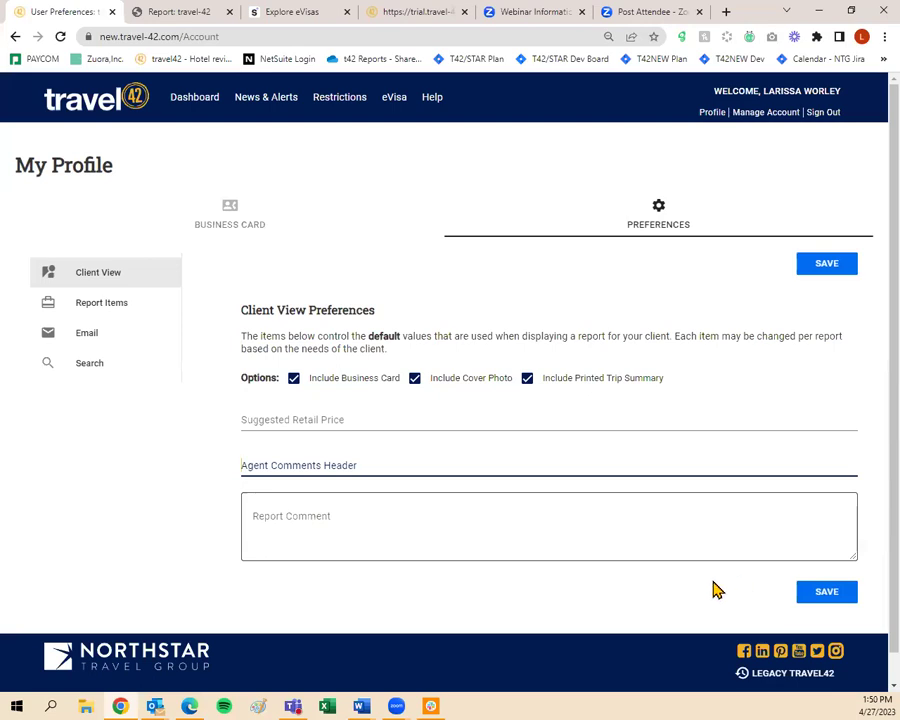
Review the report item preferences, including the destination template choices and the default hotel and ship content
left_click(113, 318)
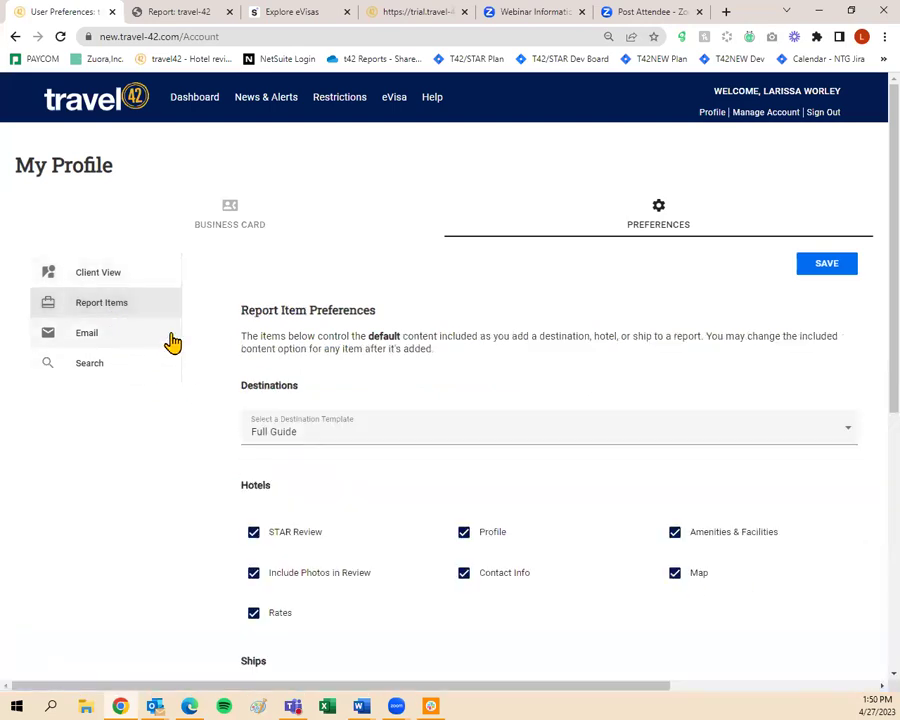
scroll(172, 341, "down", 3)
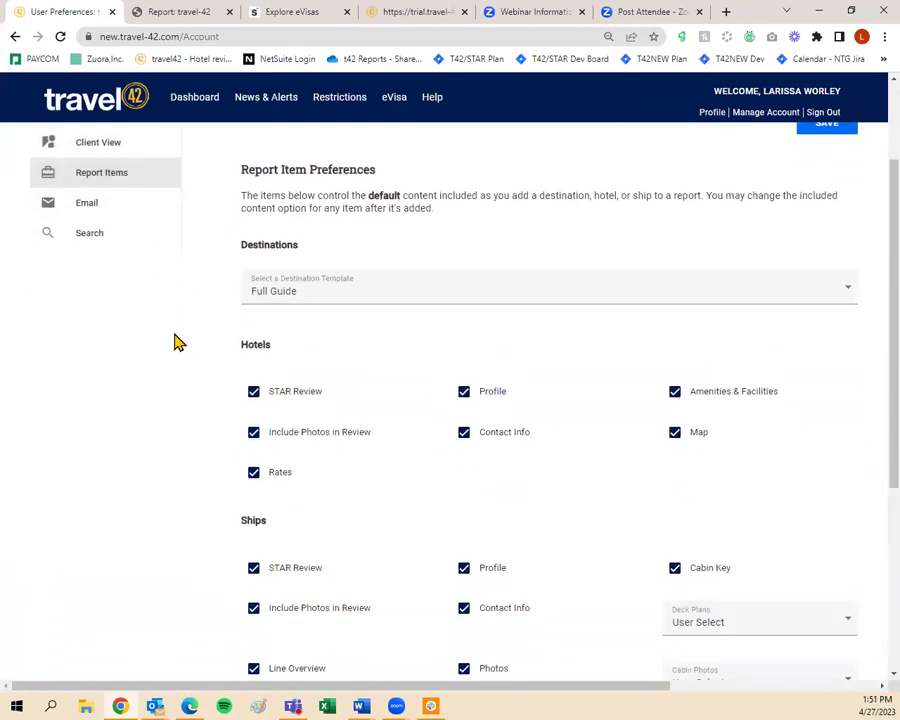
left_click(272, 292)
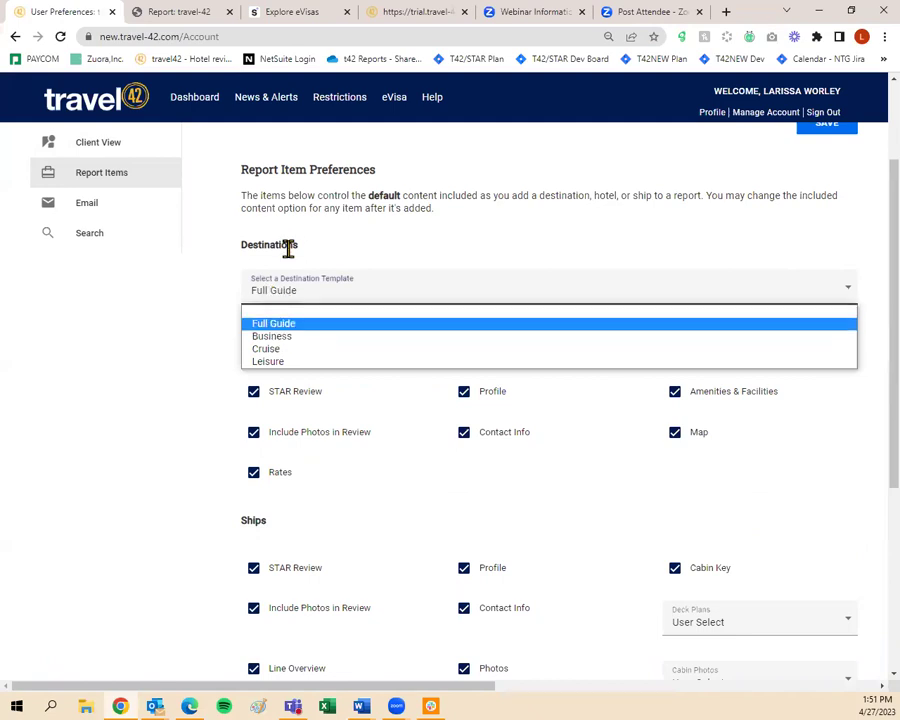
left_click(425, 198)
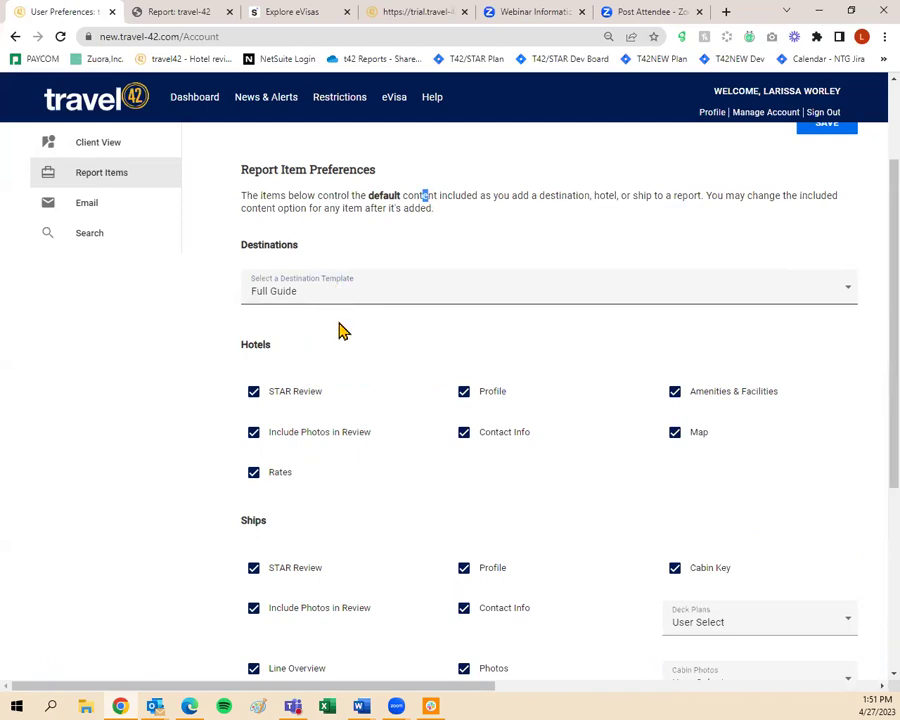
scroll(314, 362, "down", 1)
scroll(128, 258, "up", 2)
Review the default email and search preferences, then return to the profile's business card
left_click(77, 259)
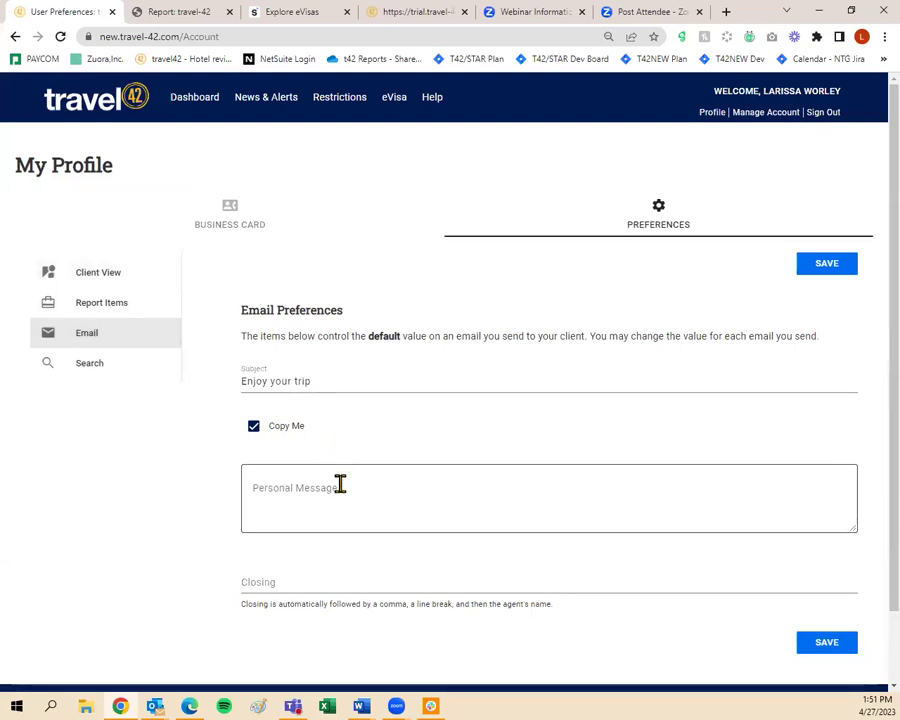
left_click(100, 367)
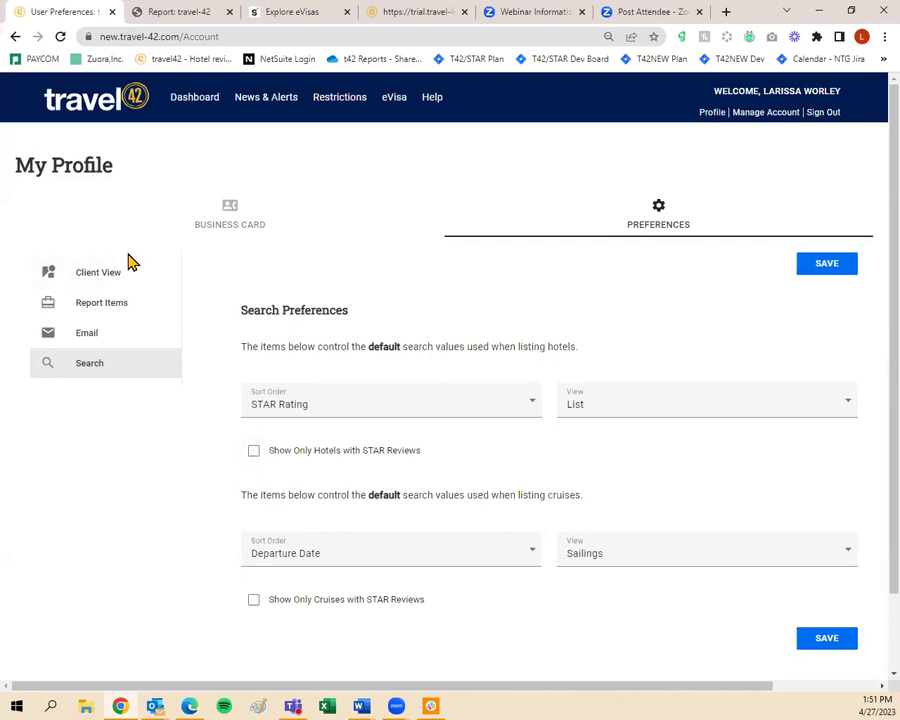
left_click(222, 236)
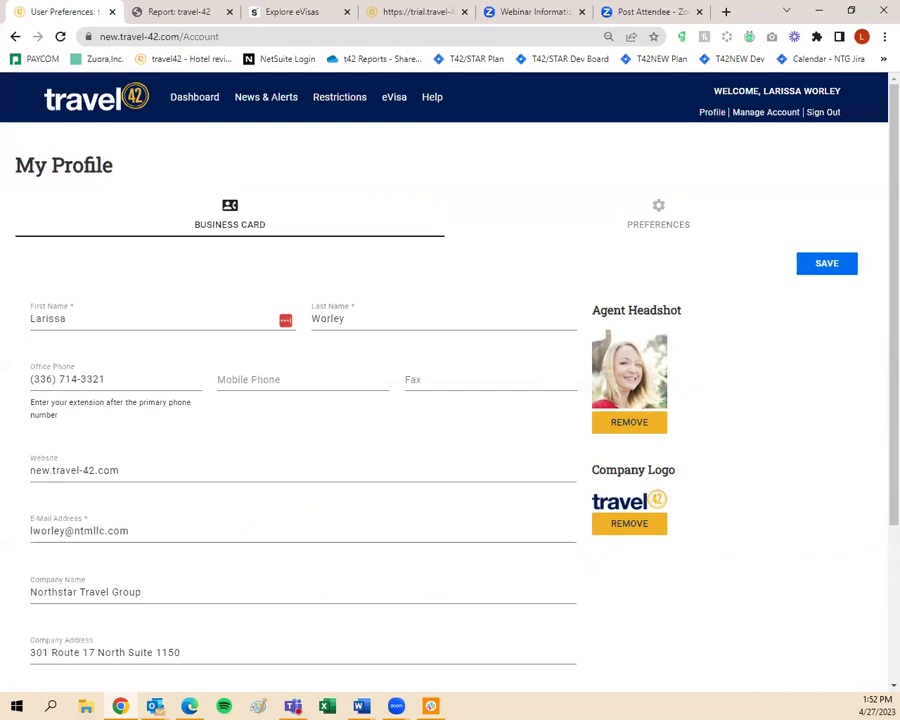
Go back to the dashboard and copy the Texas Trip's shareable URL from its trip plan actions
left_click(194, 116)
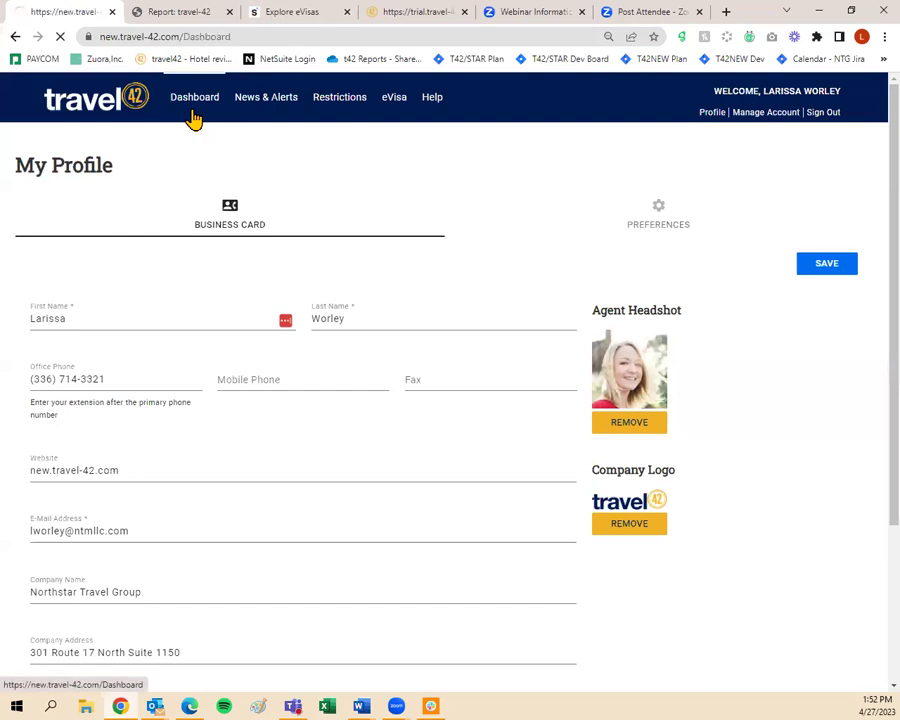
scroll(160, 356, "down", 4)
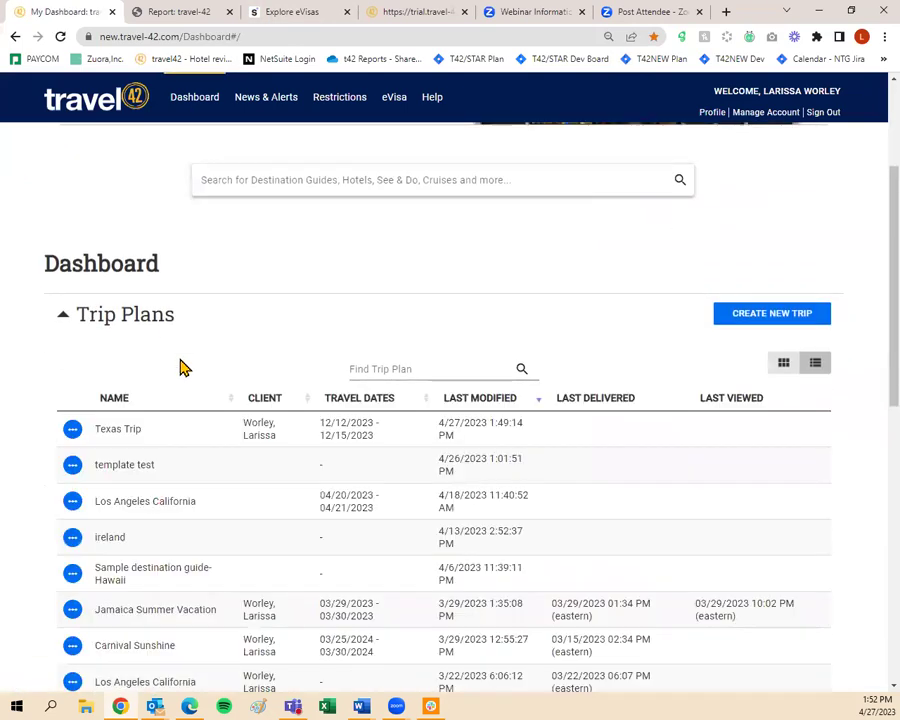
left_click(76, 432)
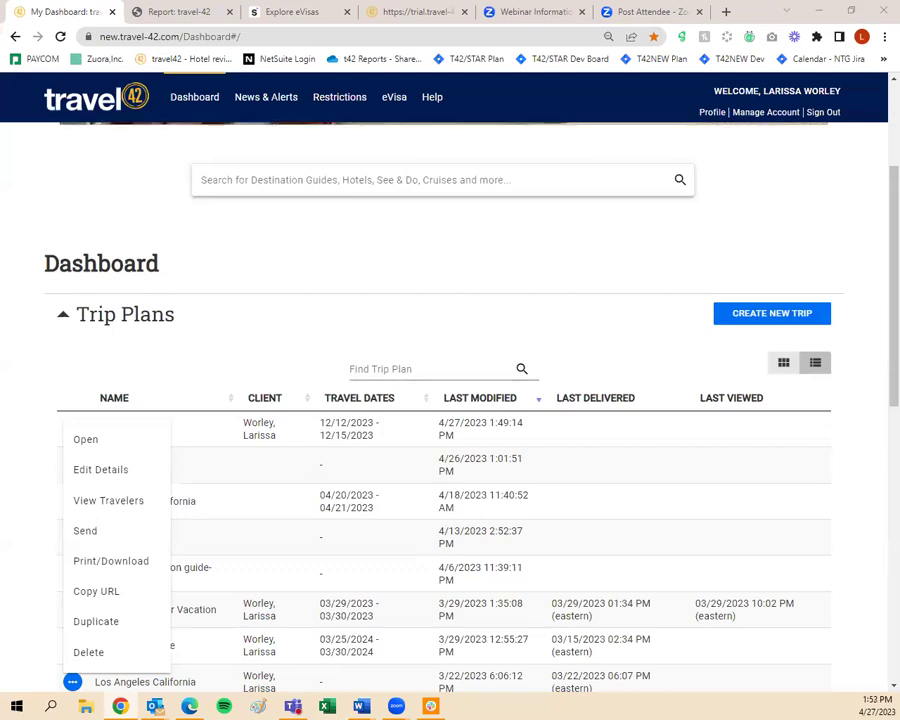
left_click(500, 271)
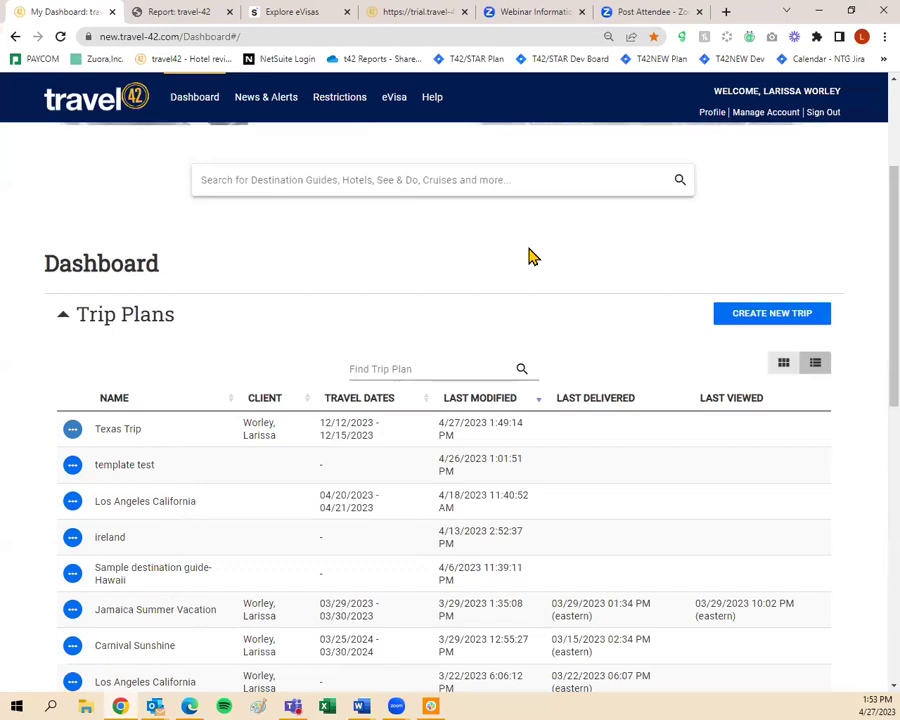
left_click(72, 429)
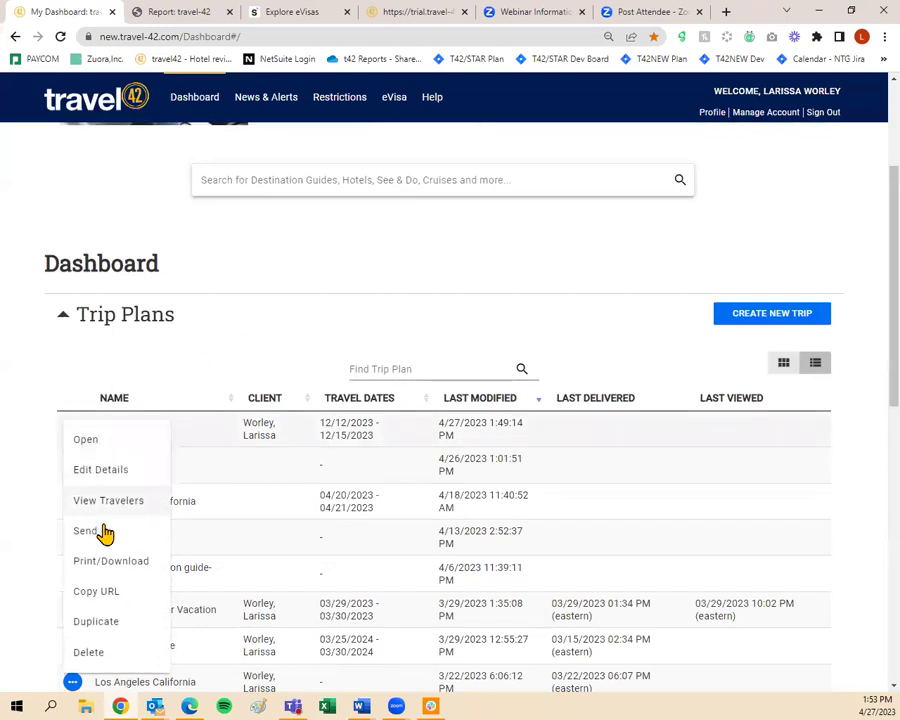
left_click(131, 596)
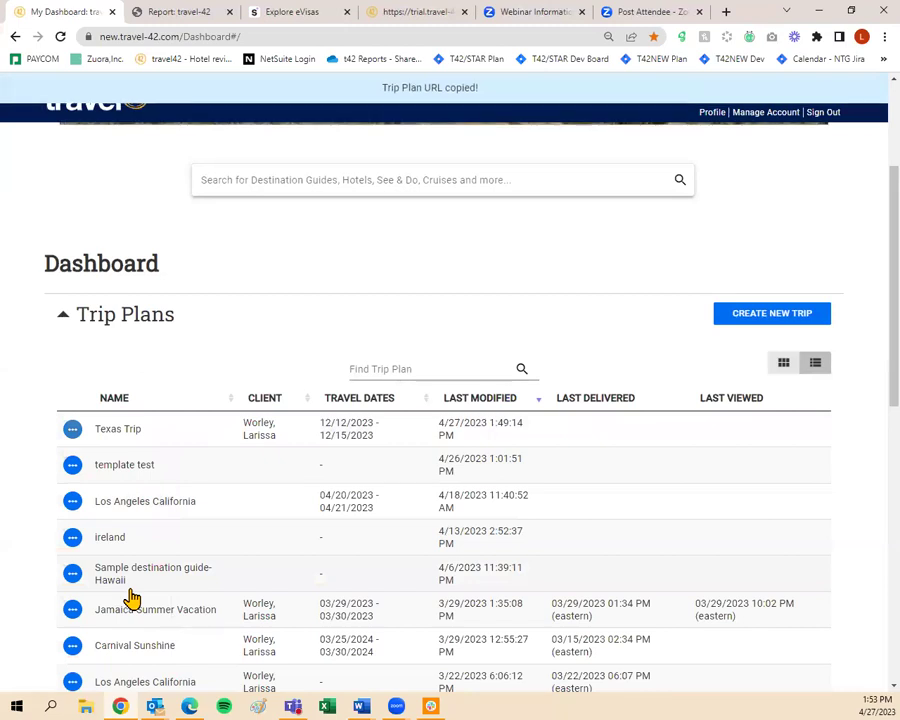
Open the copied trip URL in a new browser tab and look through the cover page, trip summary and first day's Fort Worth content
left_click(727, 12)
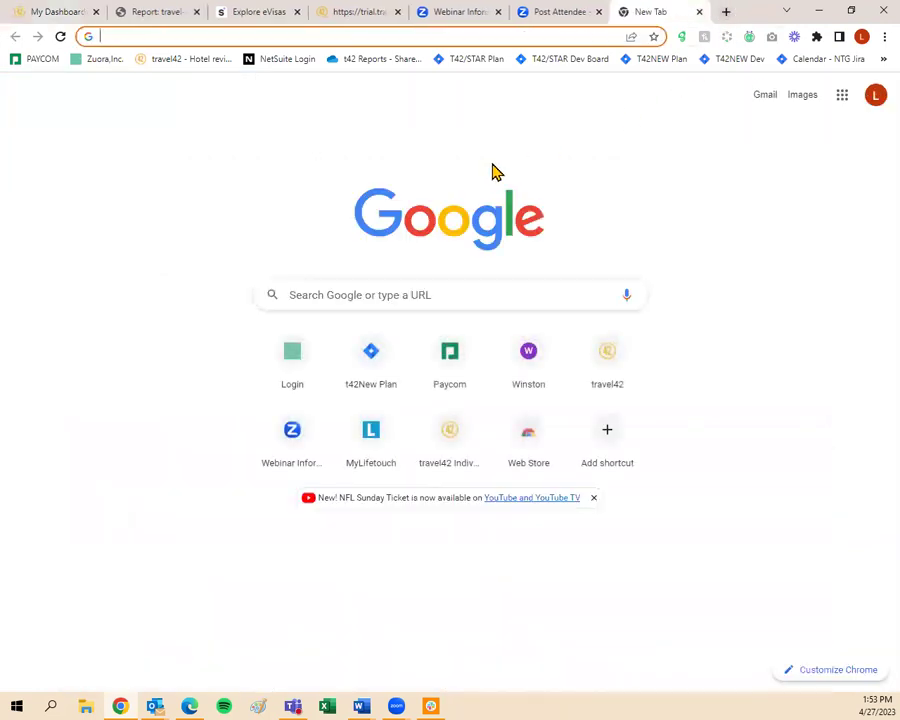
key("ctrl+v")
key("Return")
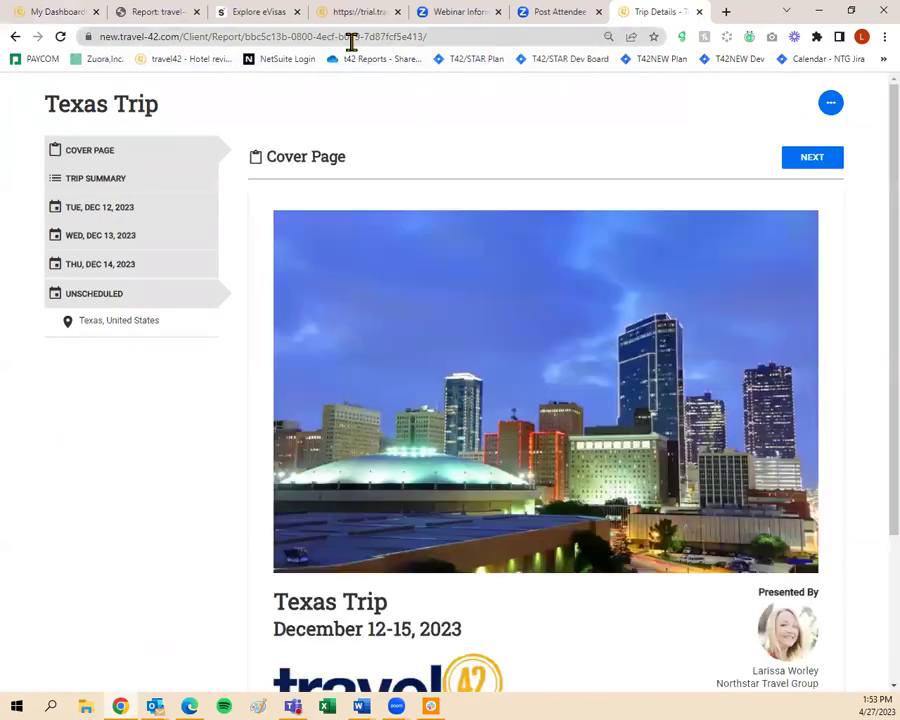
scroll(540, 180, "down", 2)
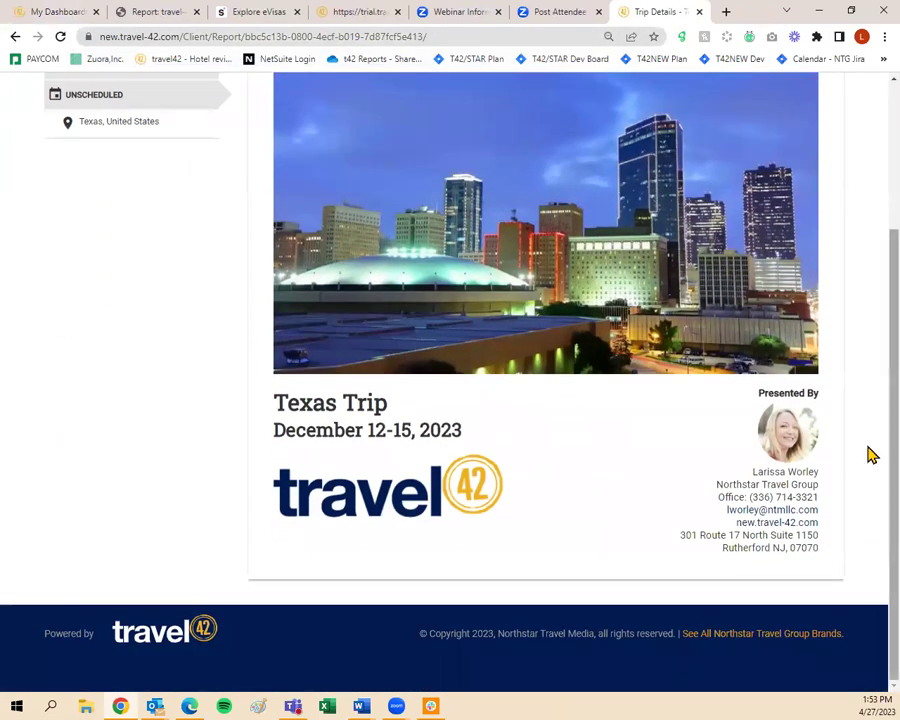
scroll(862, 380, "up", 5)
left_click(832, 168)
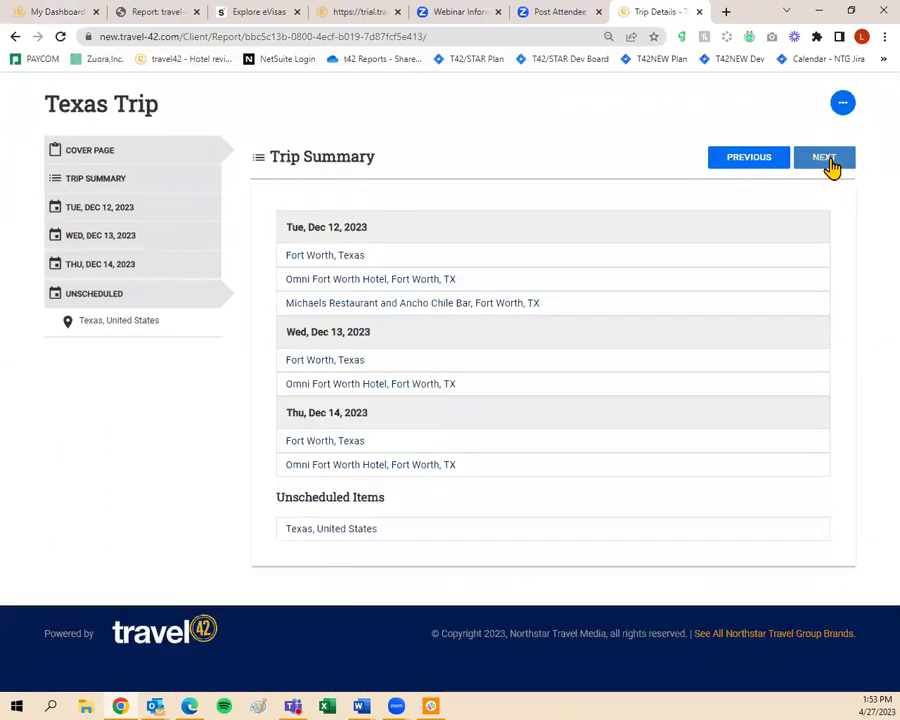
left_click(830, 165)
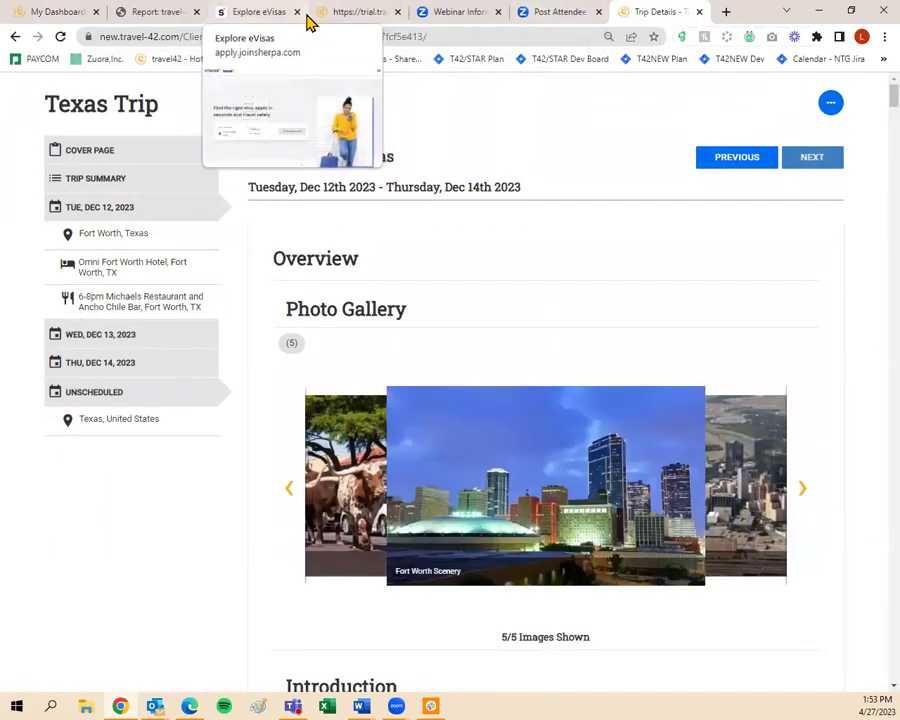
Return to the dashboard, search for "rome" and open the Rome, Italy destination guide
left_click(73, 14)
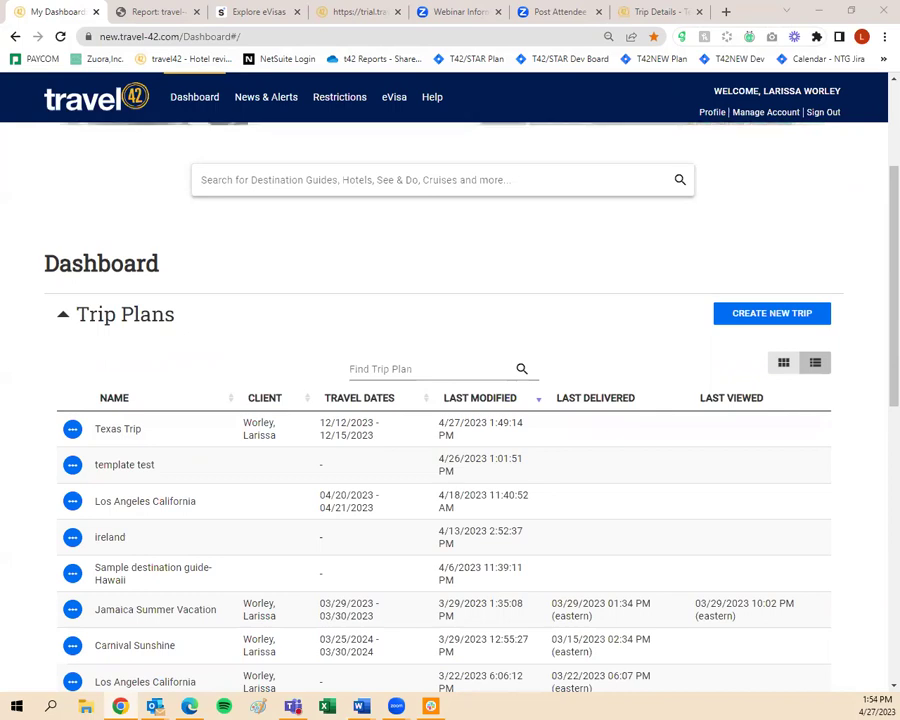
scroll(577, 365, "up", 3)
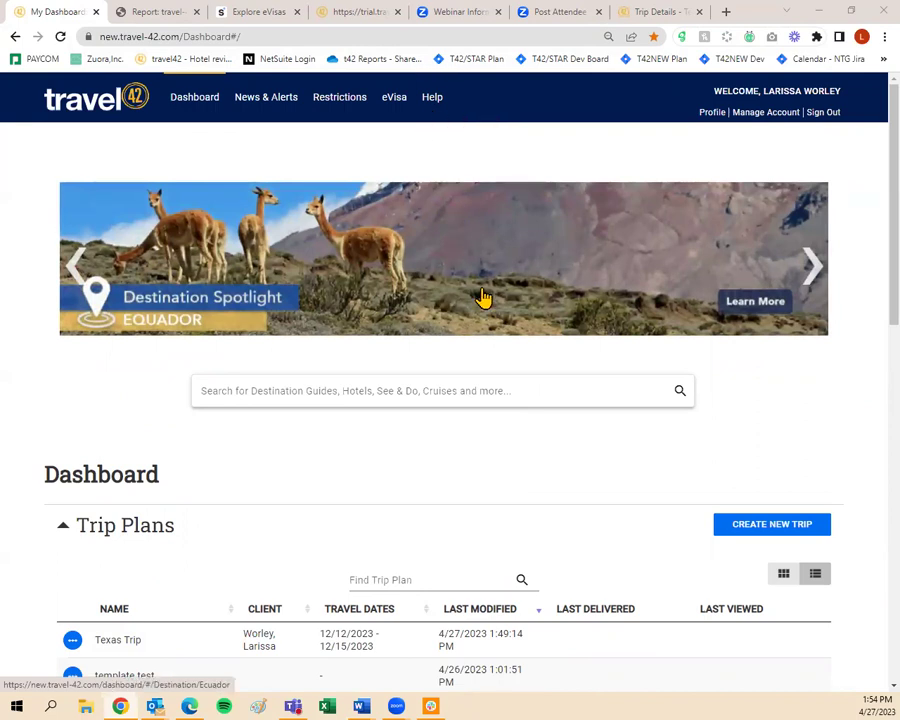
left_click(481, 389)
type("rome")
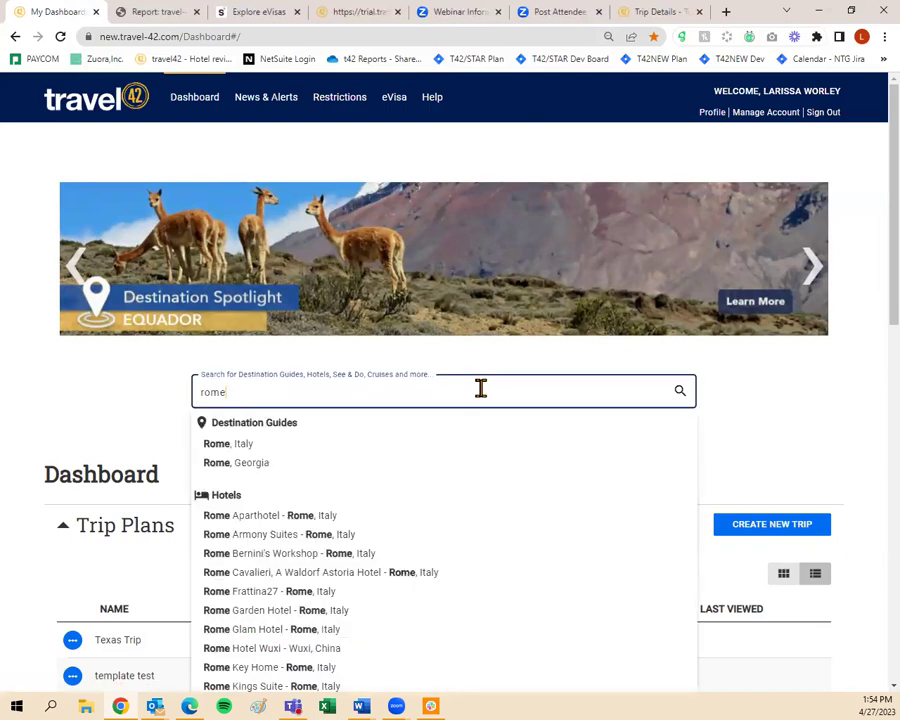
key("Return")
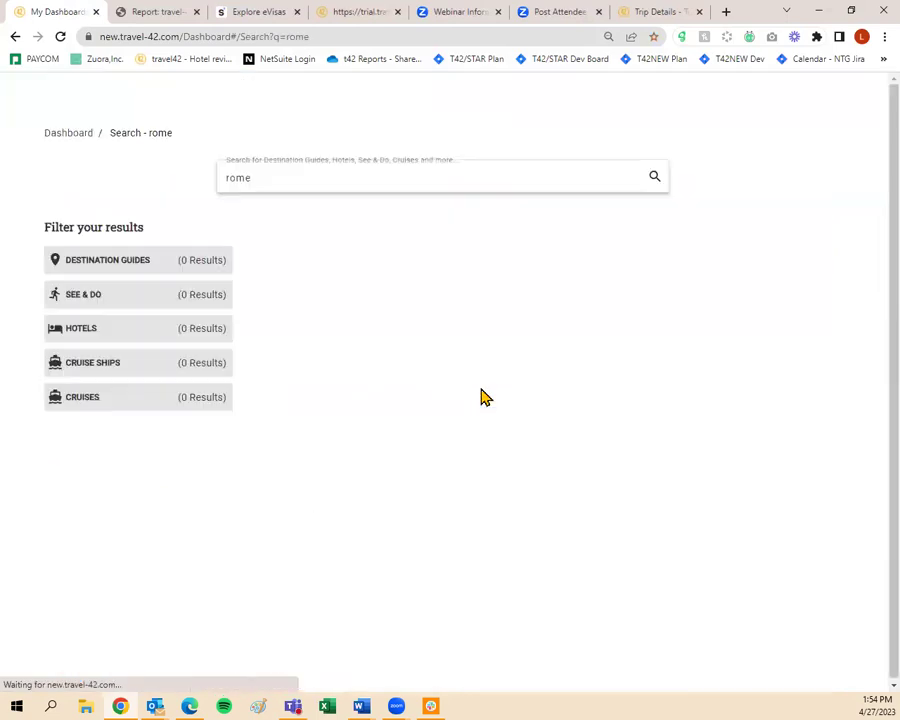
left_click(370, 385)
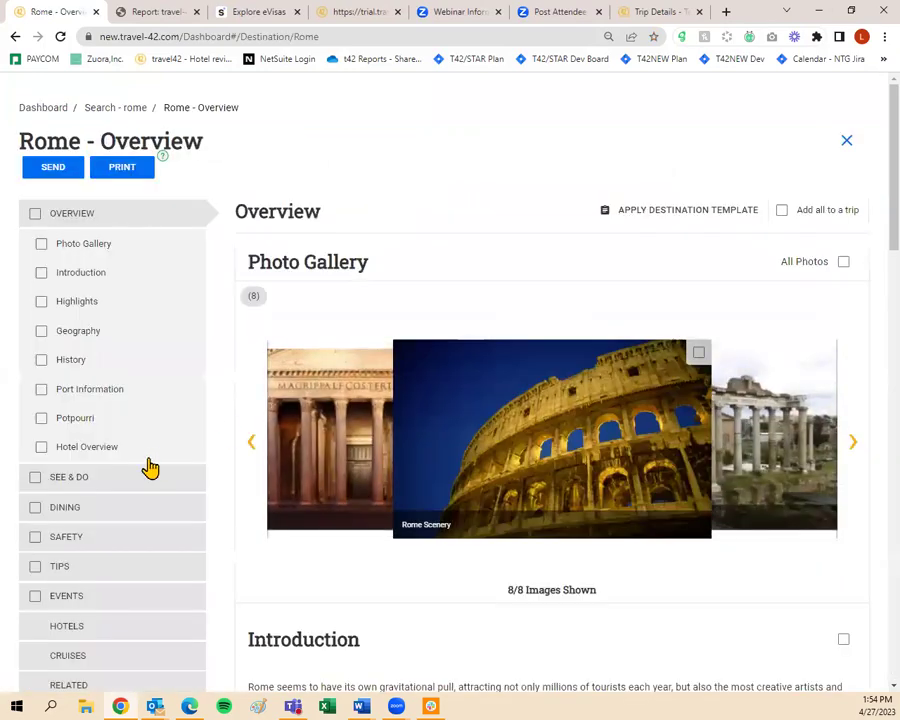
Open Rome's See & Do section, highlight the Basilica di San Clemente text to check its copy options, and dismiss them
left_click(137, 484)
scroll(143, 490, "down", 7)
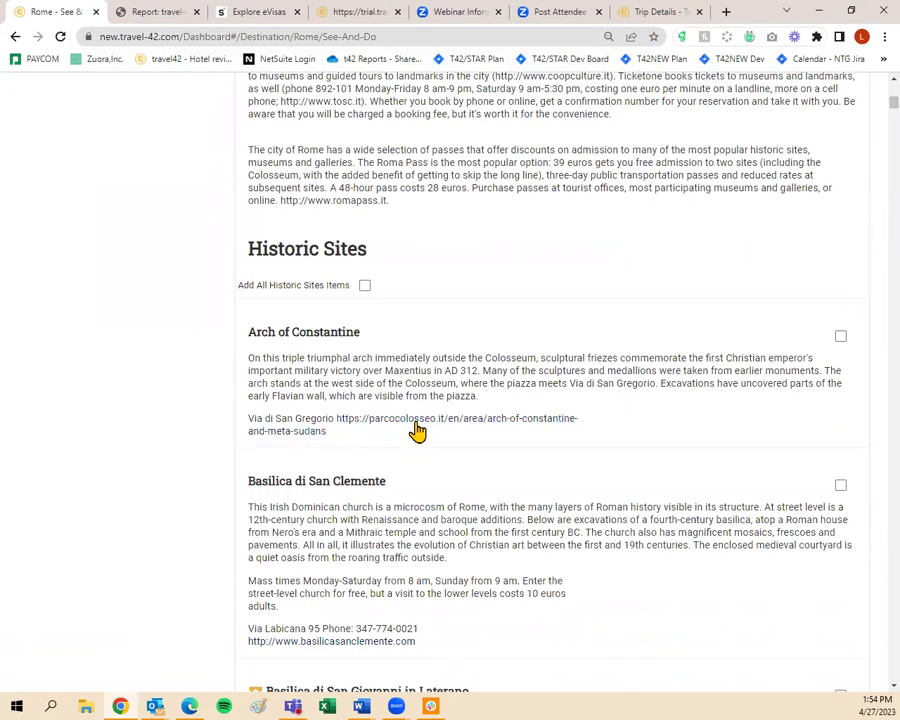
scroll(512, 456, "down", 2)
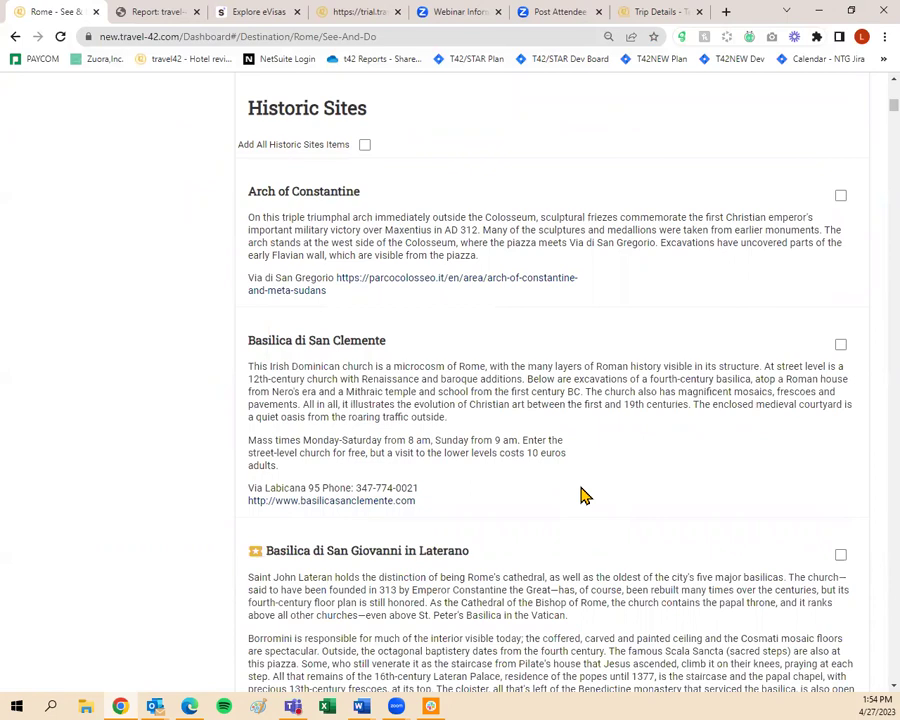
left_click_drag(280, 466, 247, 348)
right_click(280, 345)
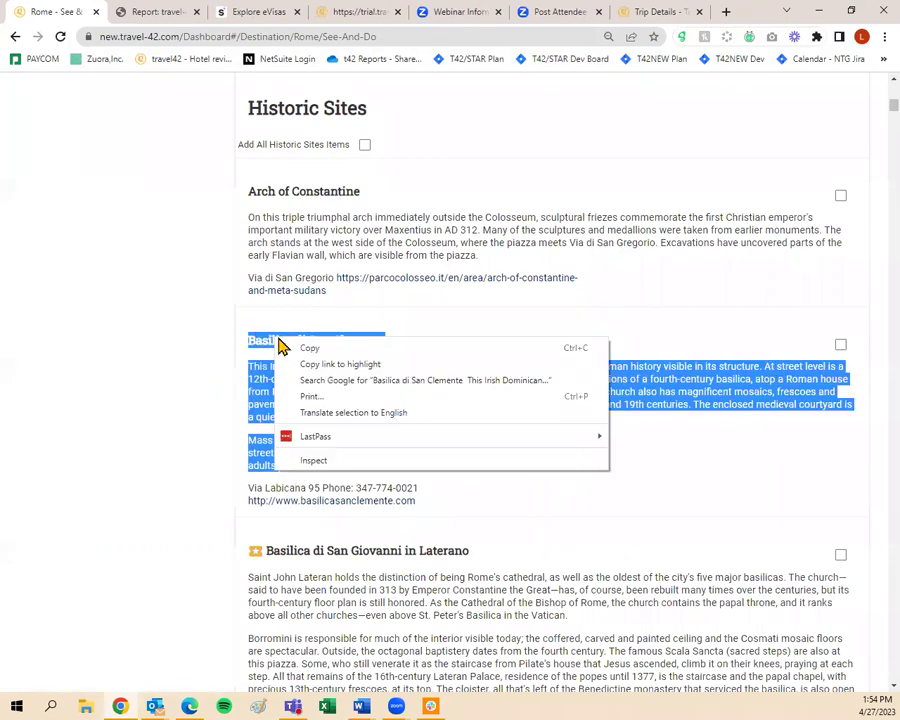
left_click(730, 444)
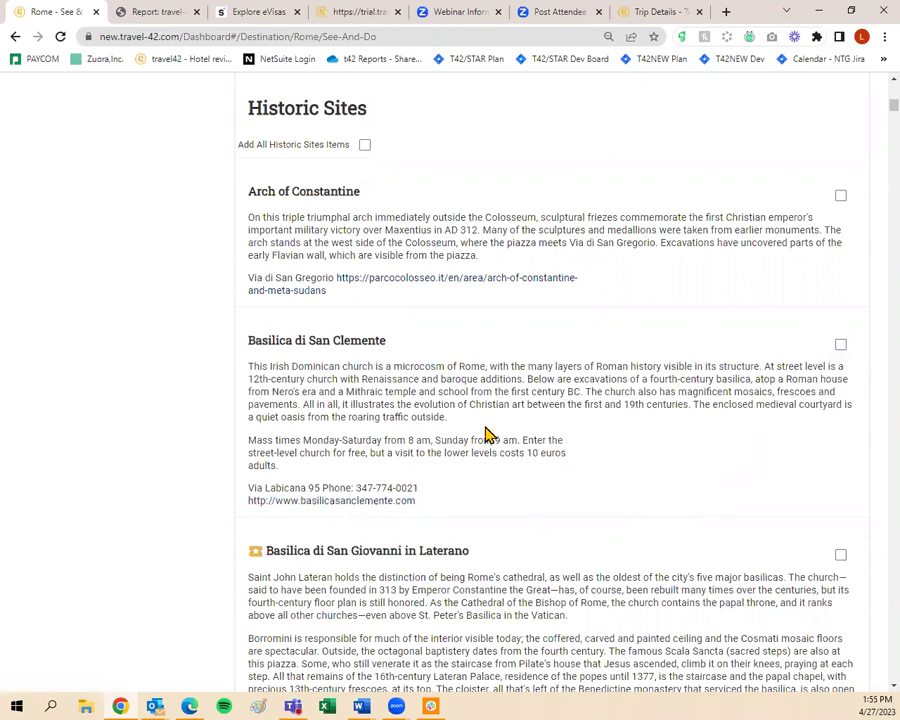
Examine Rome's See & Do listings, from historic sites and neighborhoods to parks, spas and swimming
scroll(345, 387, "down", 4)
scroll(422, 476, "down", 20)
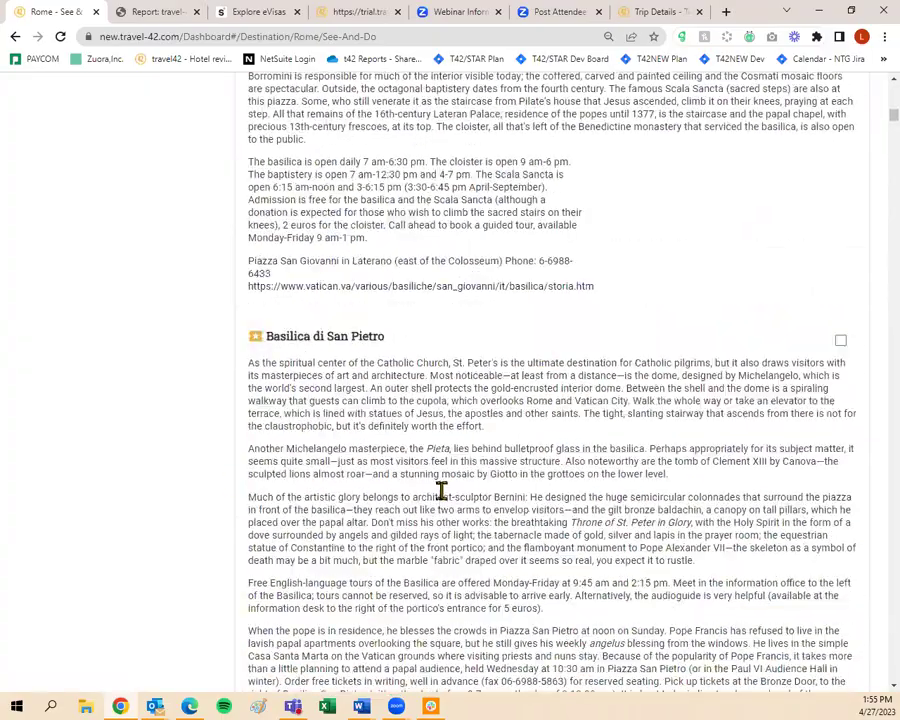
scroll(470, 482, "down", 20)
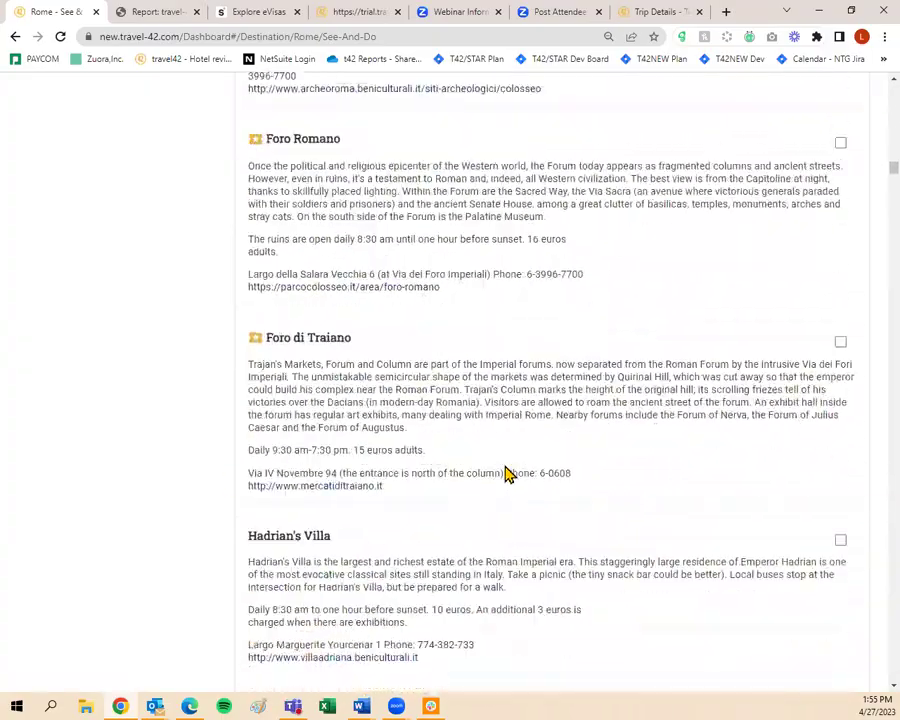
mouse_move(893, 172)
left_mouse_down()
mouse_move(893, 690)
mouse_move(891, 362)
left_mouse_up()
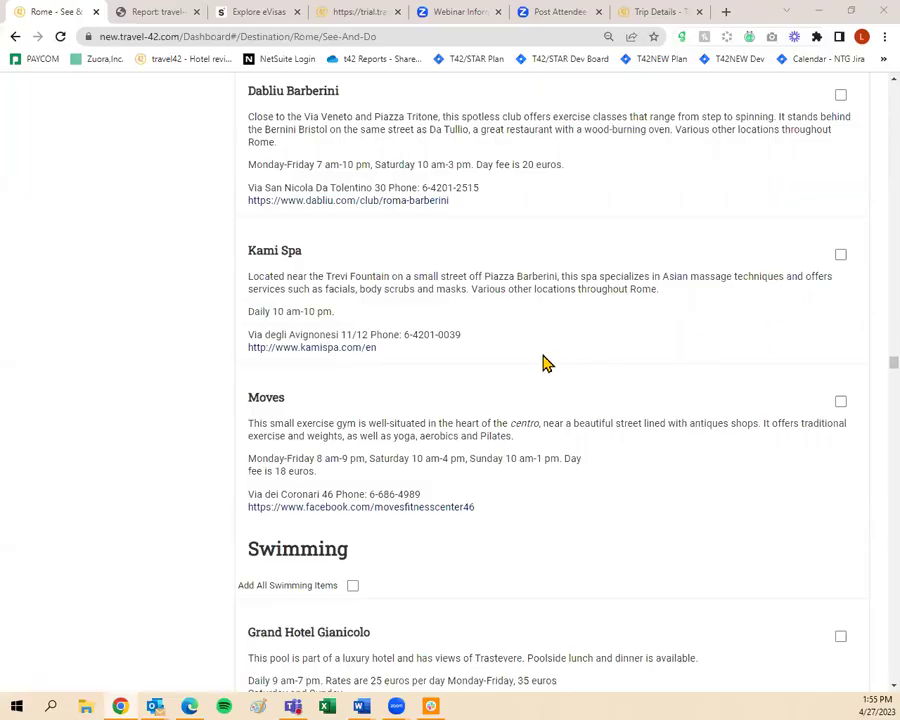
scroll(545, 365, "up", 20)
scroll(551, 370, "up", 20)
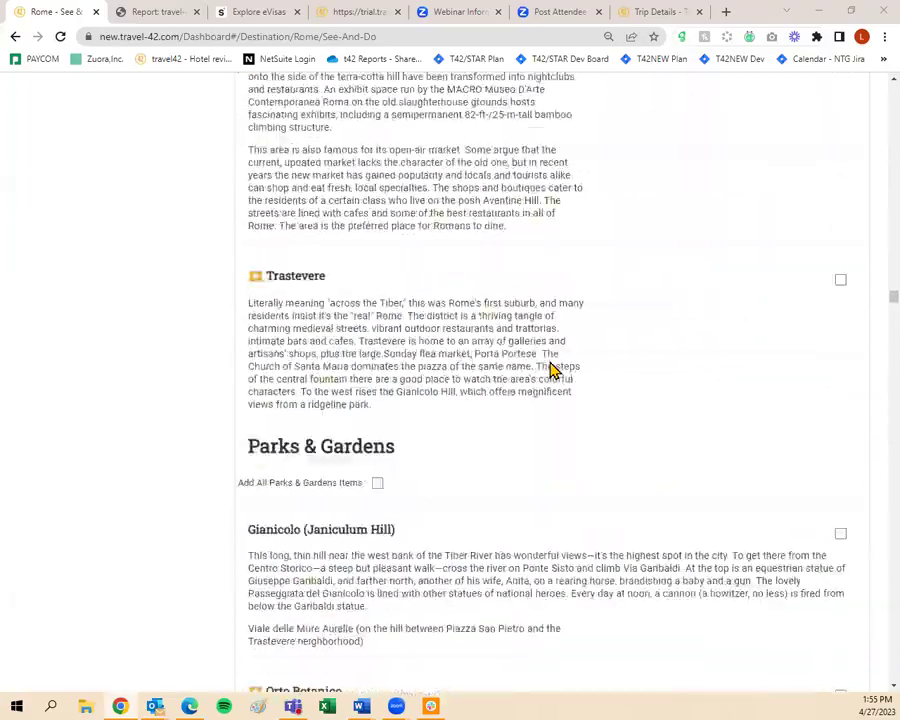
scroll(551, 370, "up", 20)
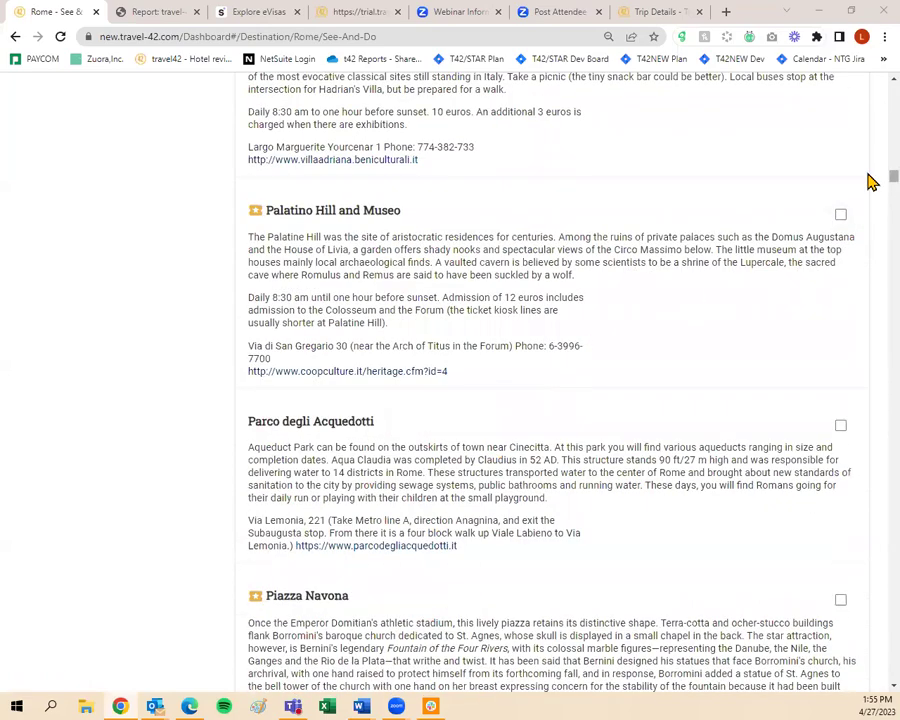
scroll(868, 180, "up", 10)
Open the Texas Trip's collection from the dashboard, look at the blank custom place form and close it without adding anything
left_click(61, 113)
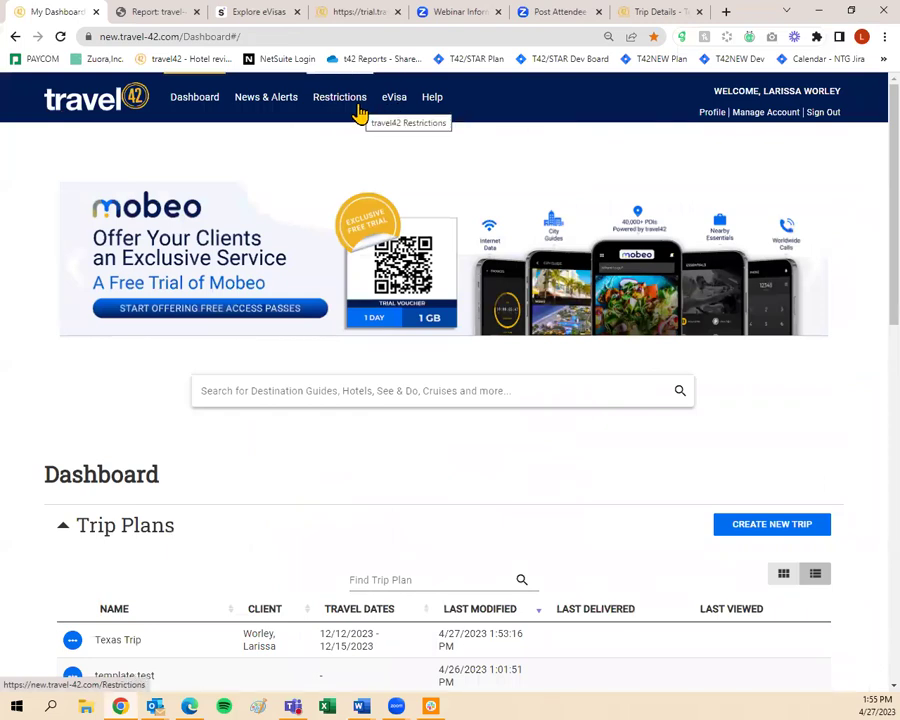
left_click(106, 641)
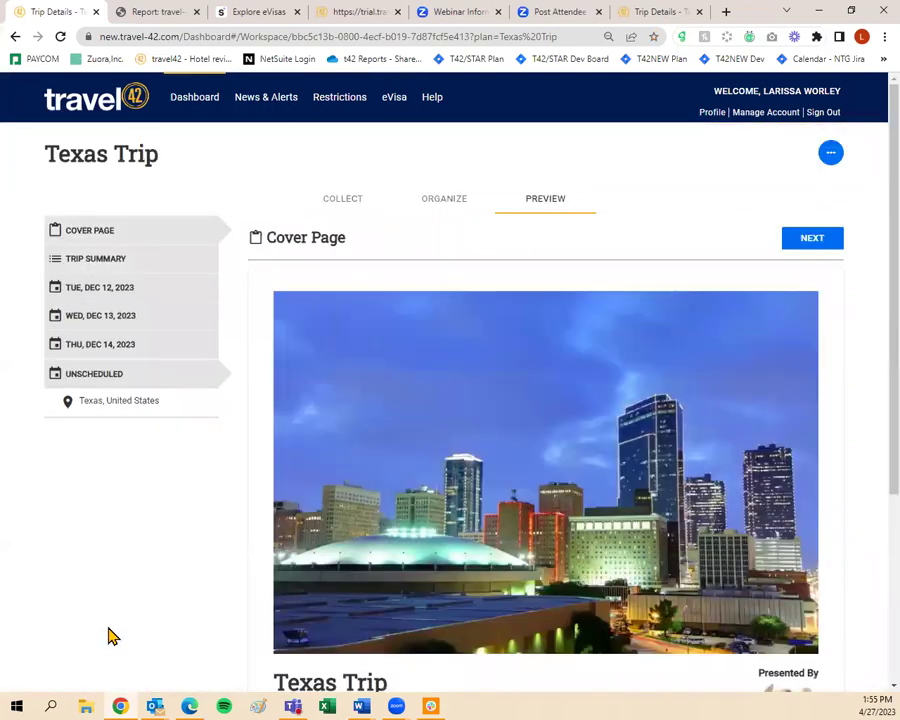
left_click(340, 205)
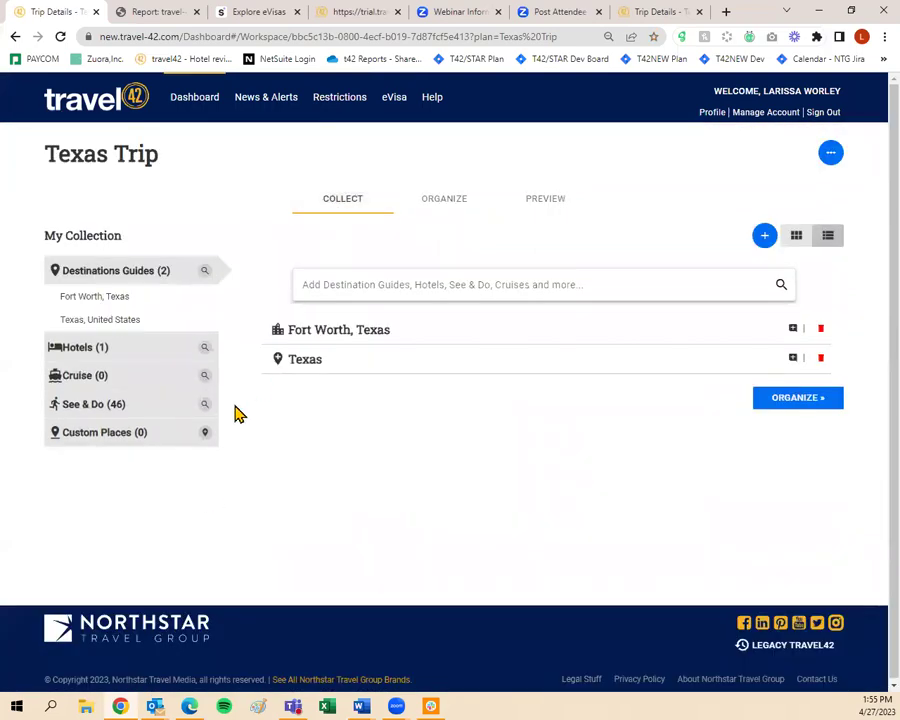
left_click(204, 433)
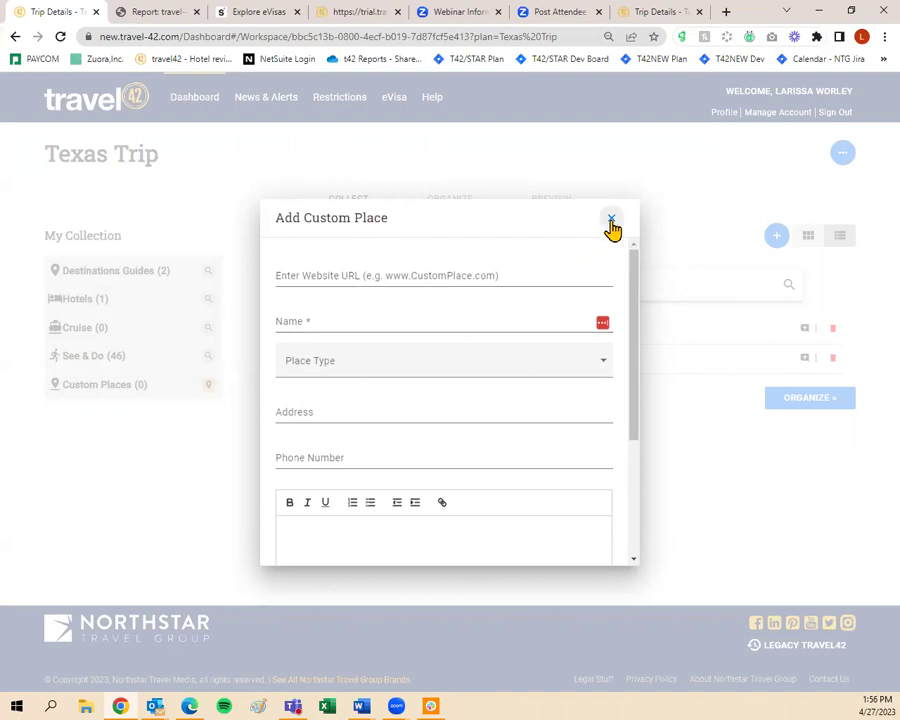
left_click(611, 221)
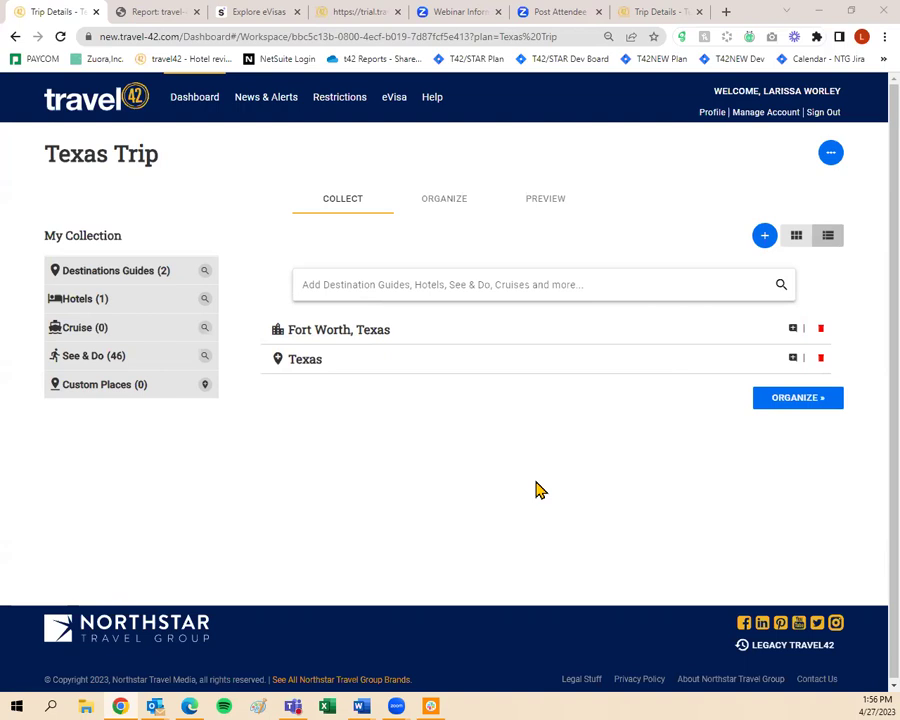
Return to the dashboard and review the actions available for the Texas Trip in the trip plans list
left_click(180, 98)
scroll(42, 510, "down", 1)
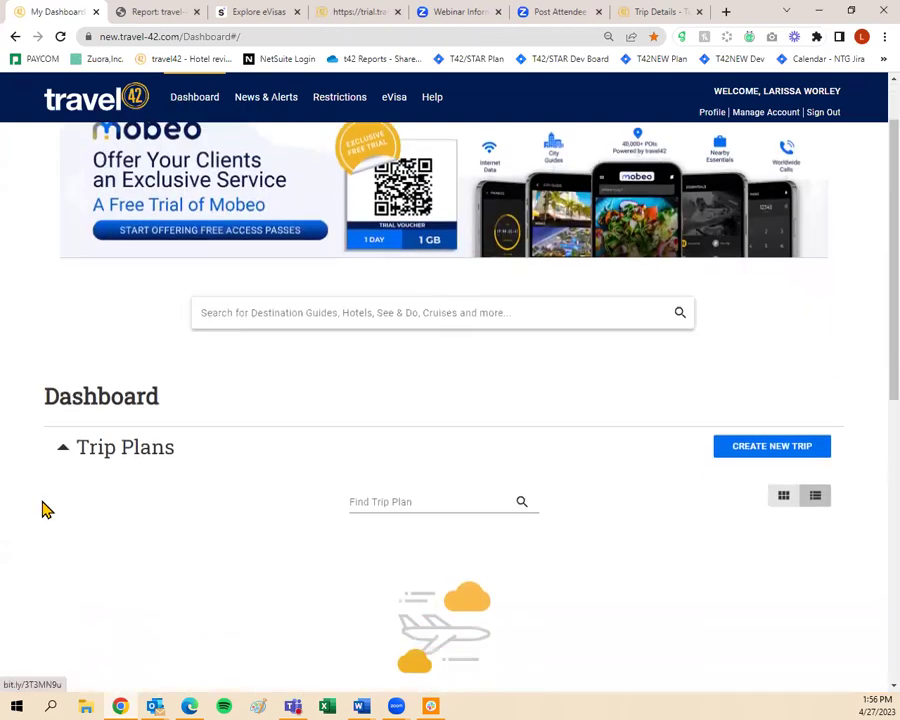
scroll(42, 510, "down", 2)
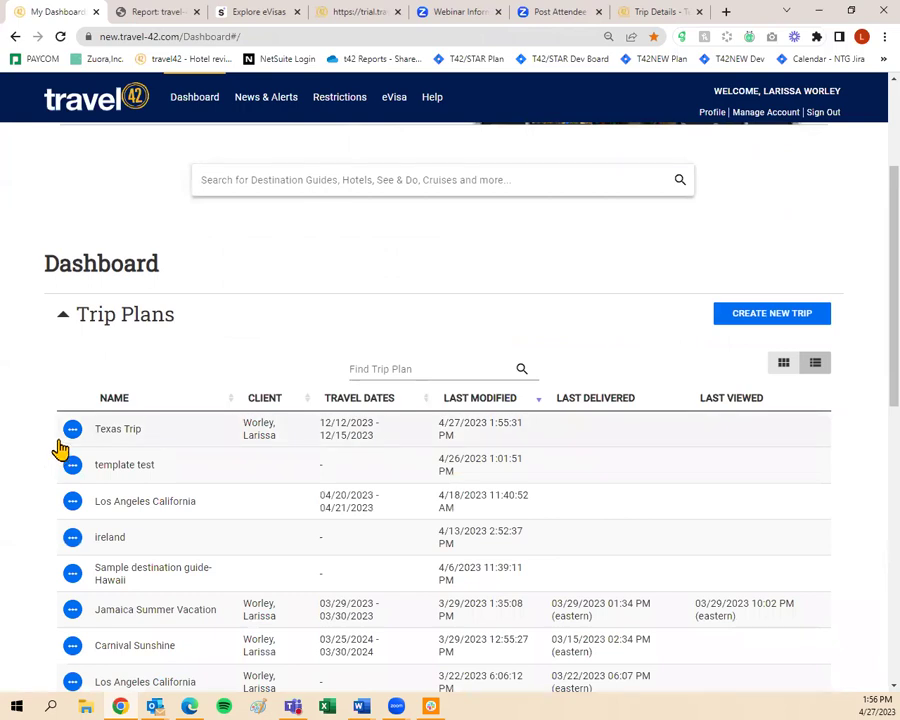
left_click(72, 430)
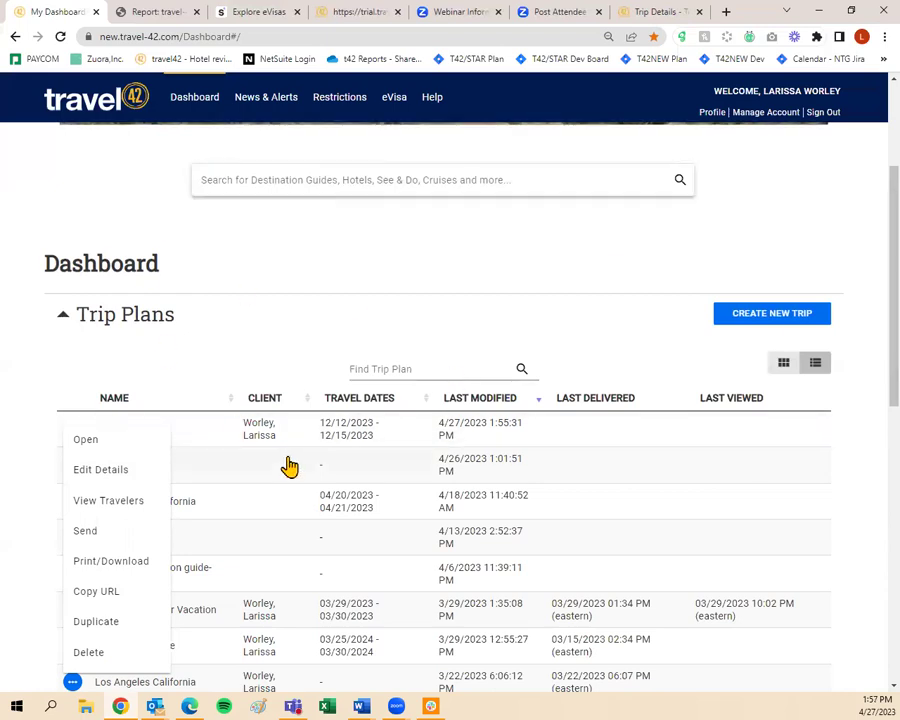
scroll(290, 463, "up", 1)
scroll(290, 463, "up", 1)
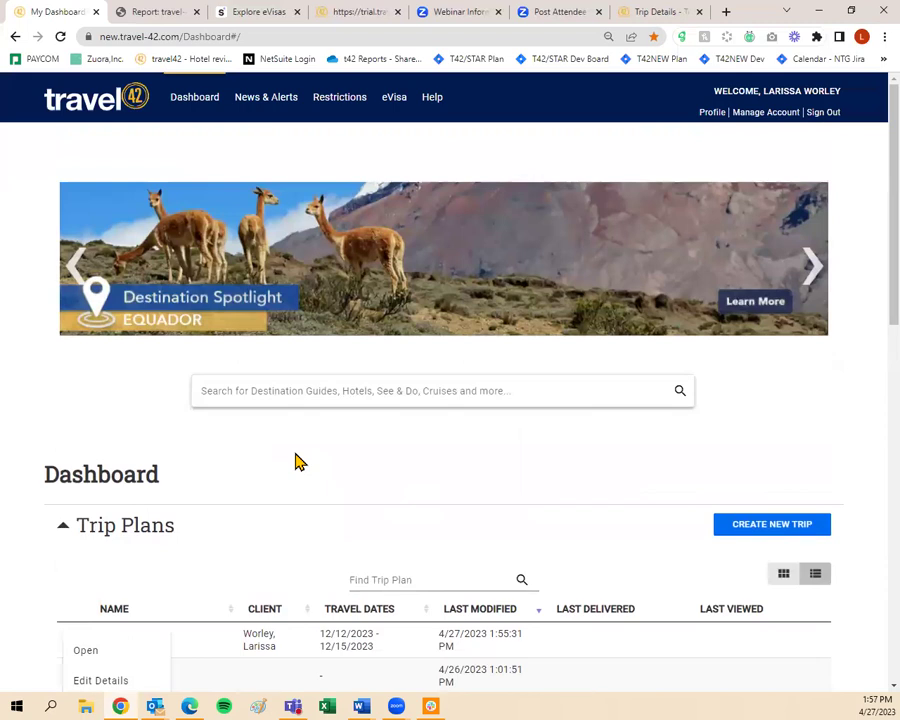